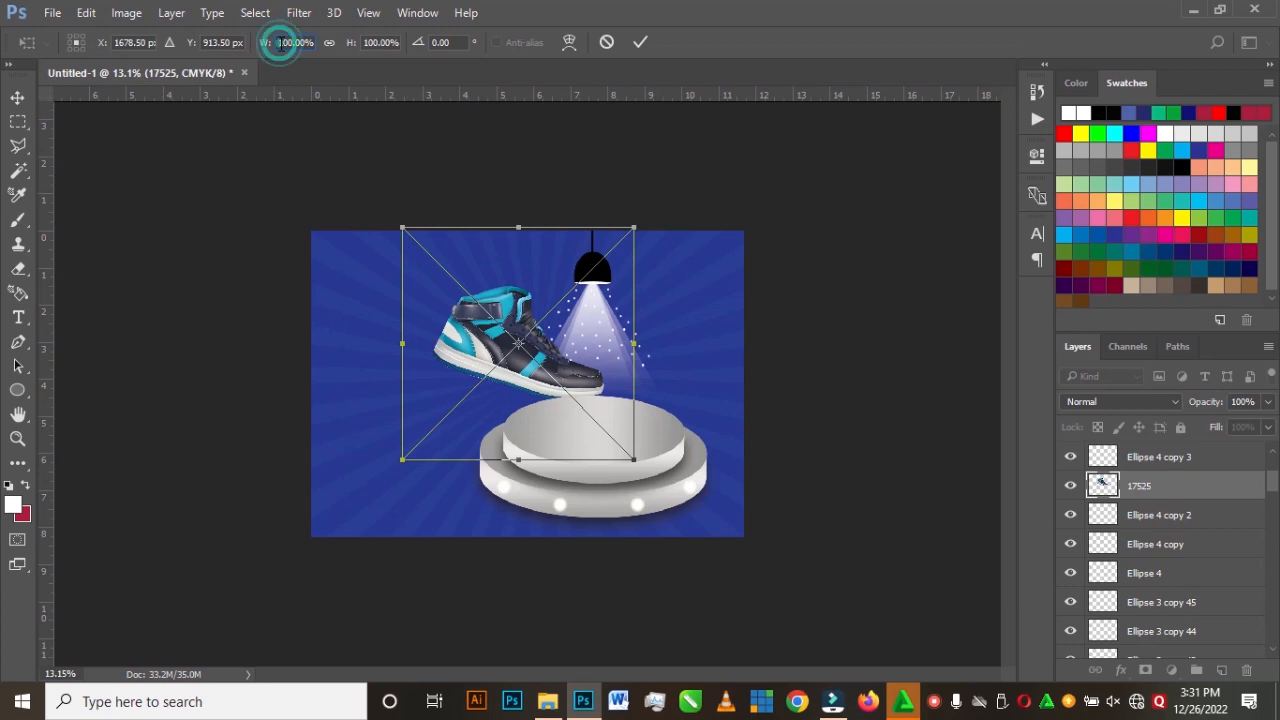
Step: Flip the shoe horizontally with a -100% width scale and move it above the podium
type("-")
key("Return")
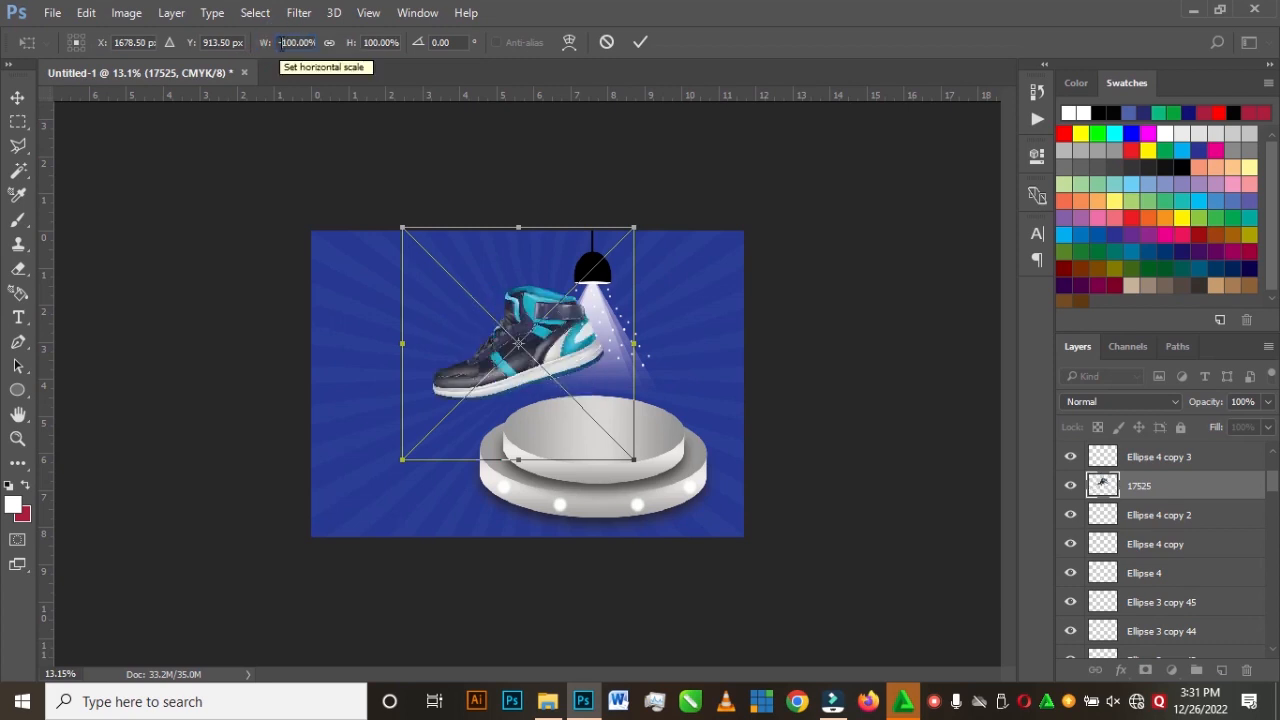
left_click_drag(513, 379, 687, 340)
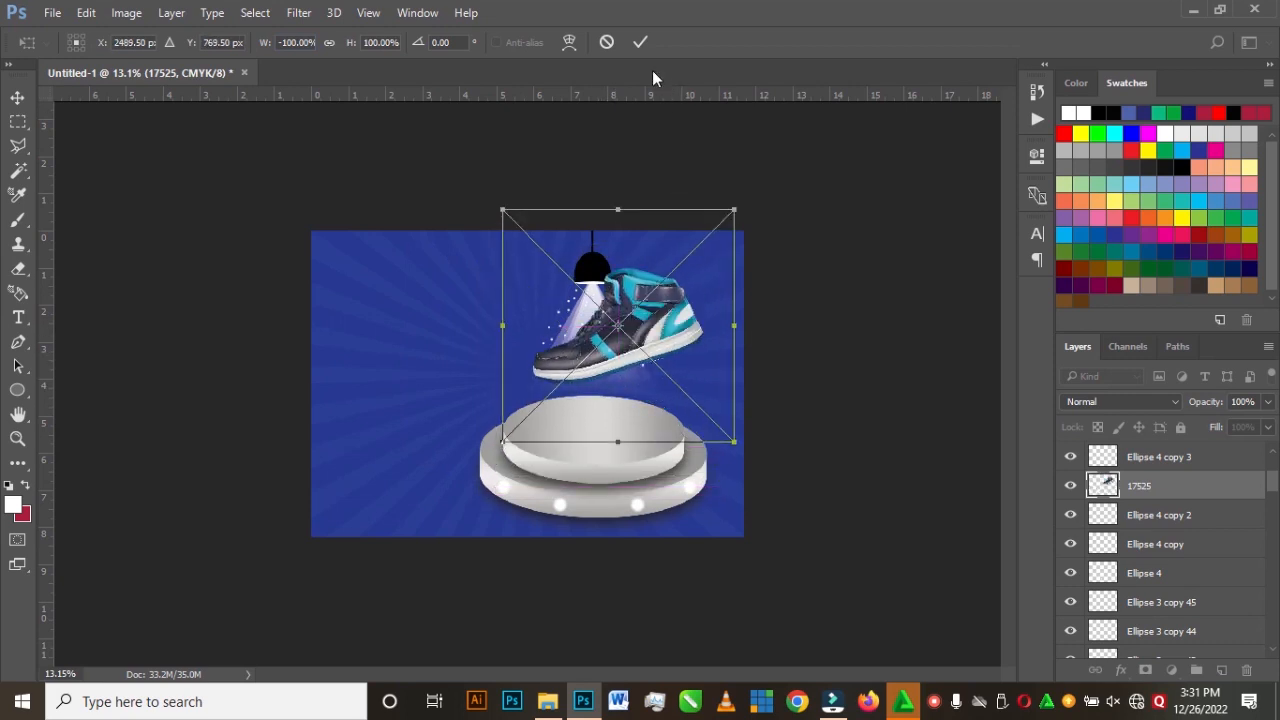
left_click(640, 42)
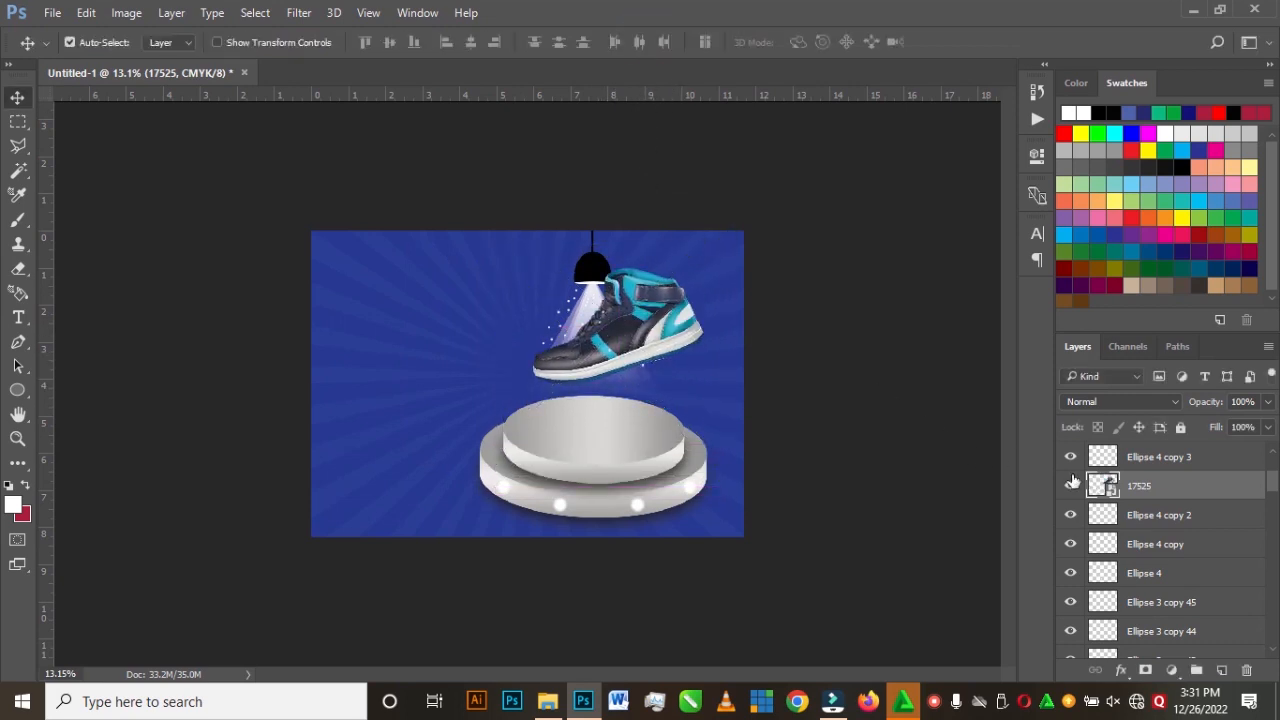
Step: Bring the shoe layer 17525 to the front of the layer stack and place the shoe on the podium
left_click_drag(1202, 493, 1191, 453)
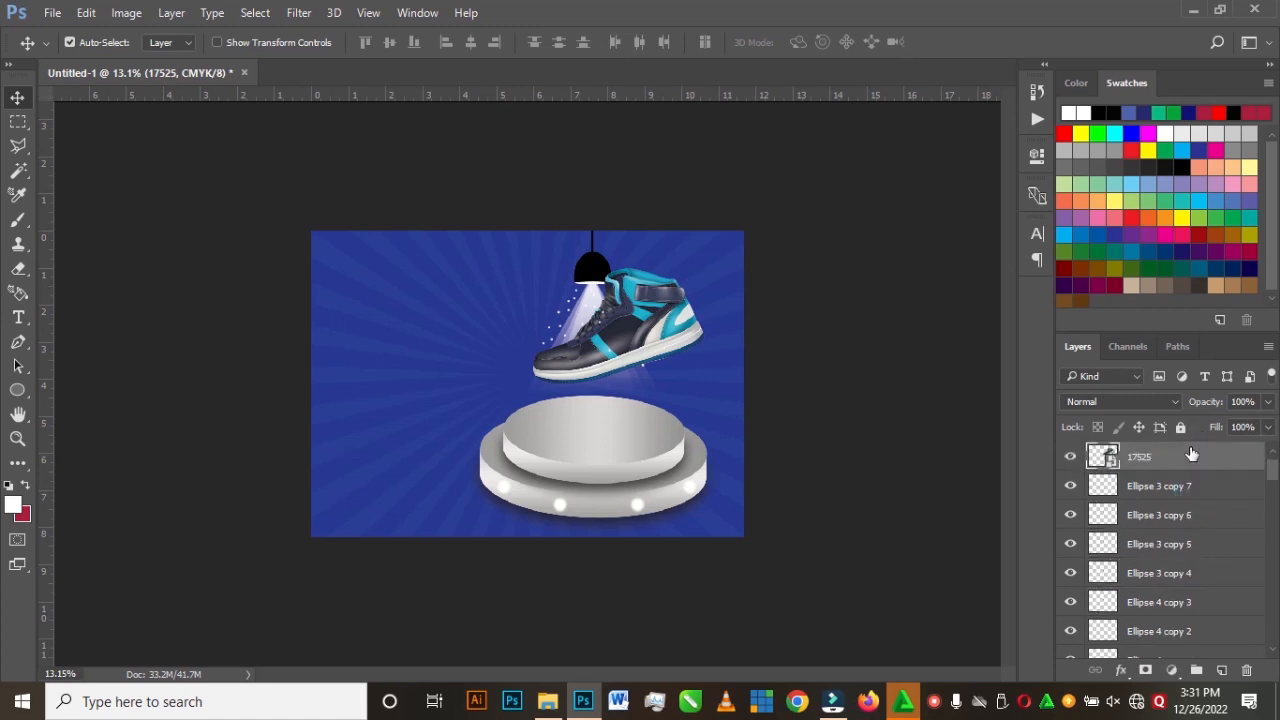
left_click_drag(563, 372, 557, 432)
scroll(1238, 520, "up", 1)
left_click_drag(1189, 497, 1189, 455)
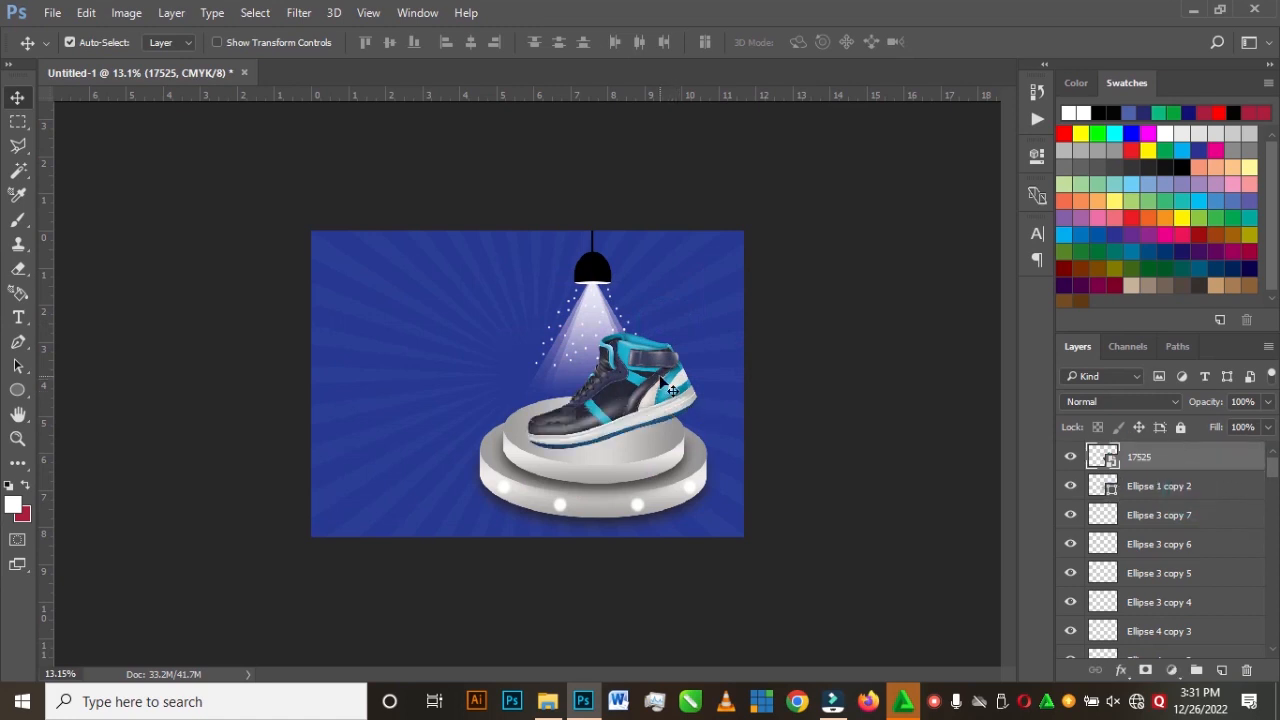
scroll(671, 390, "up", 2)
left_click_drag(660, 395, 671, 384)
Step: Scale the shoe to about 77%, rotate it about -8.6 degrees, and set it down on the podium's upper disc
key("ctrl+t")
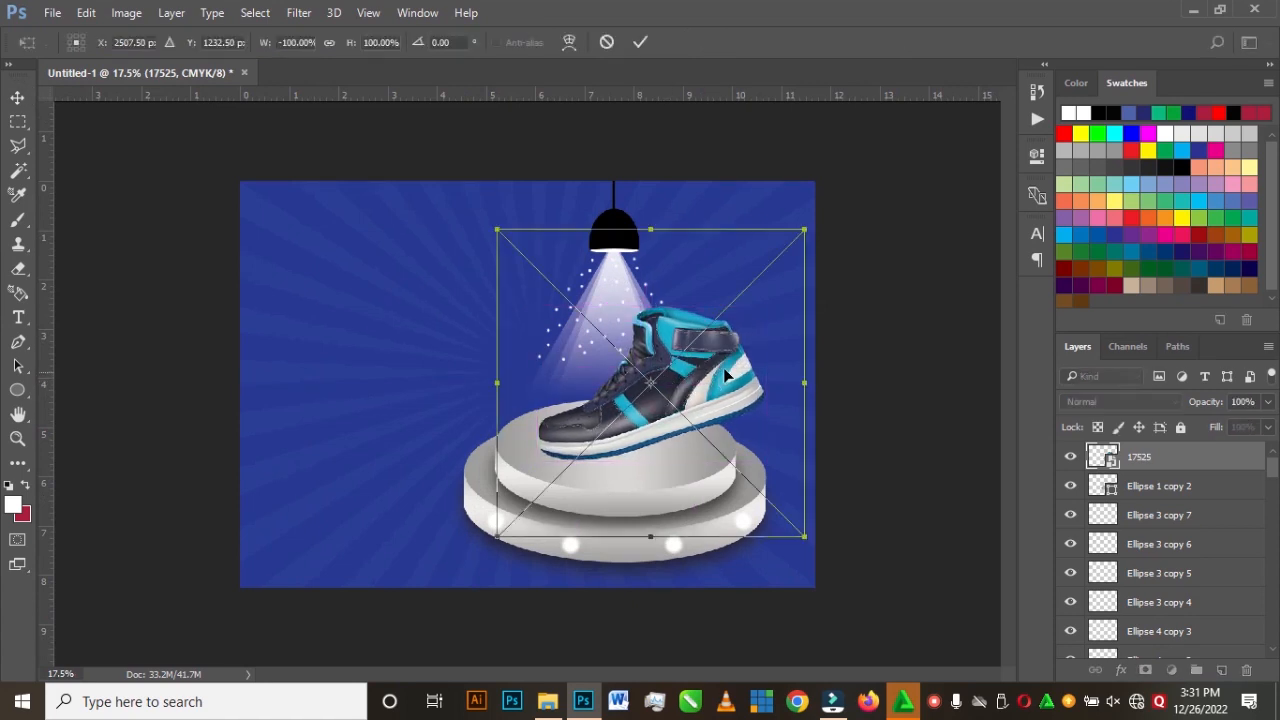
left_click_drag(806, 228, 749, 265)
mouse_move(622, 434)
left_mouse_down()
mouse_move(627, 400)
mouse_move(655, 395)
mouse_move(632, 390)
mouse_move(633, 415)
mouse_move(614, 409)
mouse_move(625, 429)
left_mouse_up()
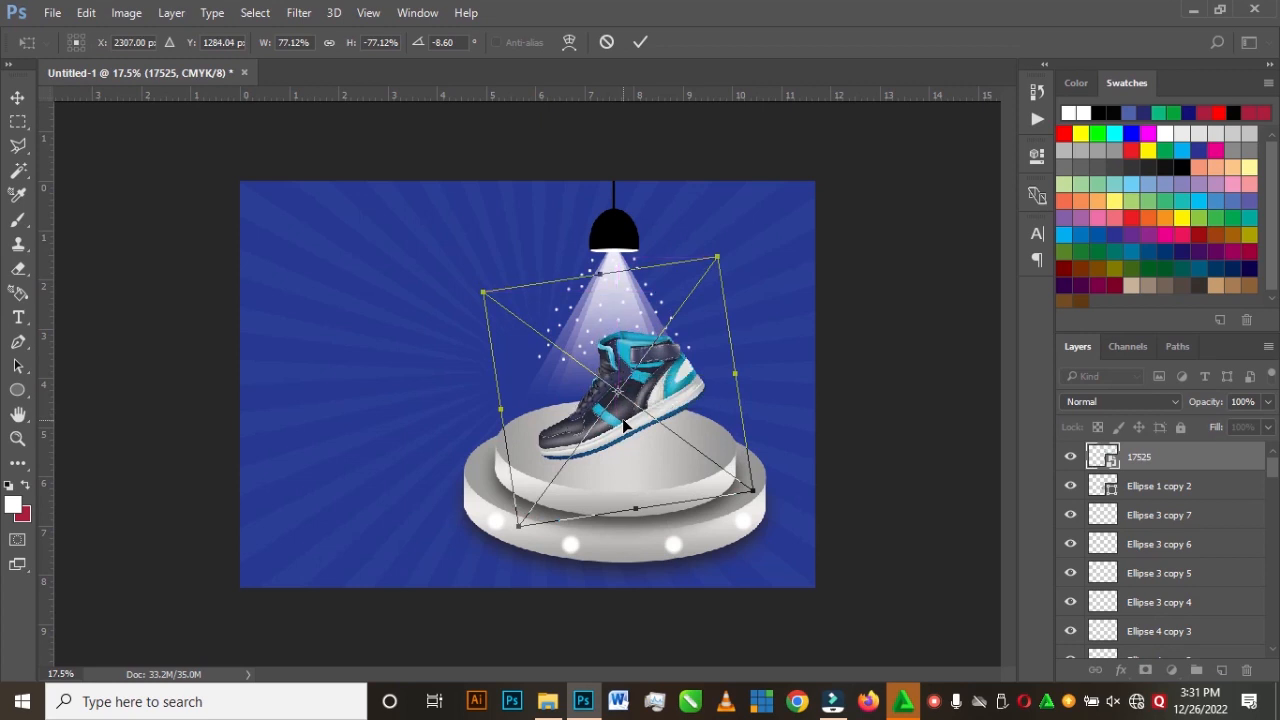
double_click(623, 420)
Step: Duplicate the blue background rectangle layer, Rectangle 1
left_click(1167, 616, "shift")
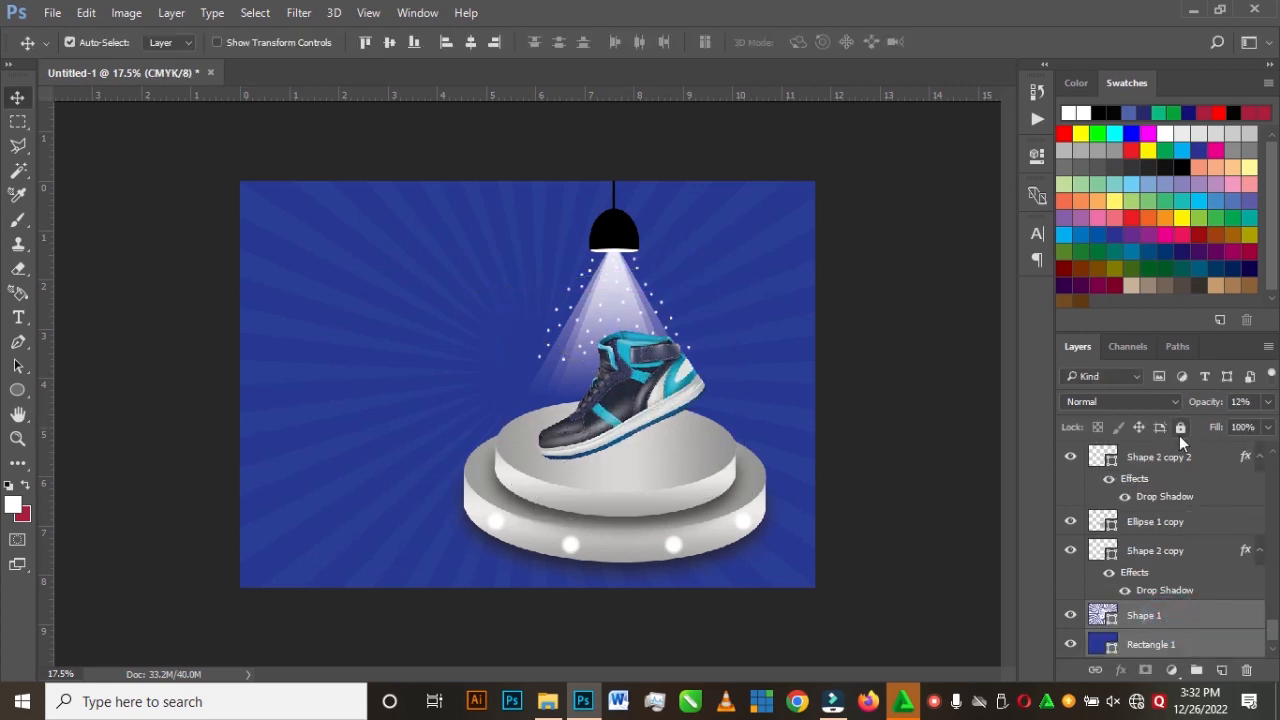
left_click(894, 521)
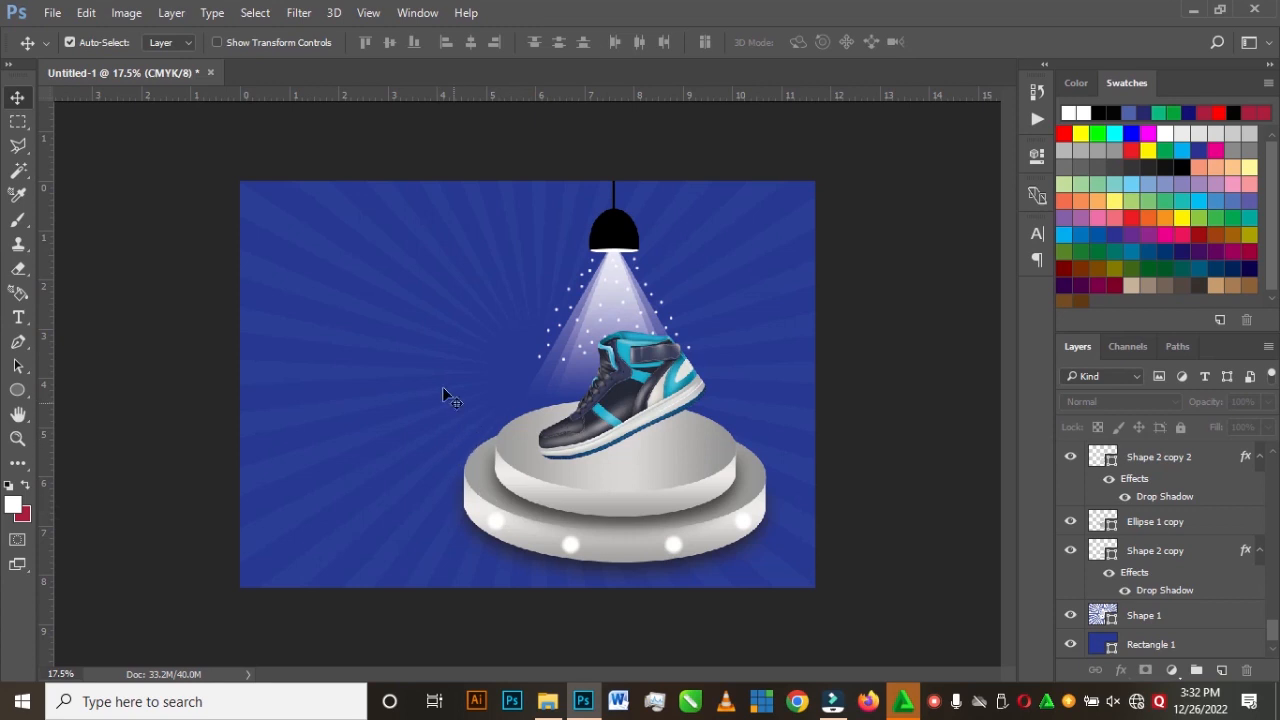
left_click(278, 341)
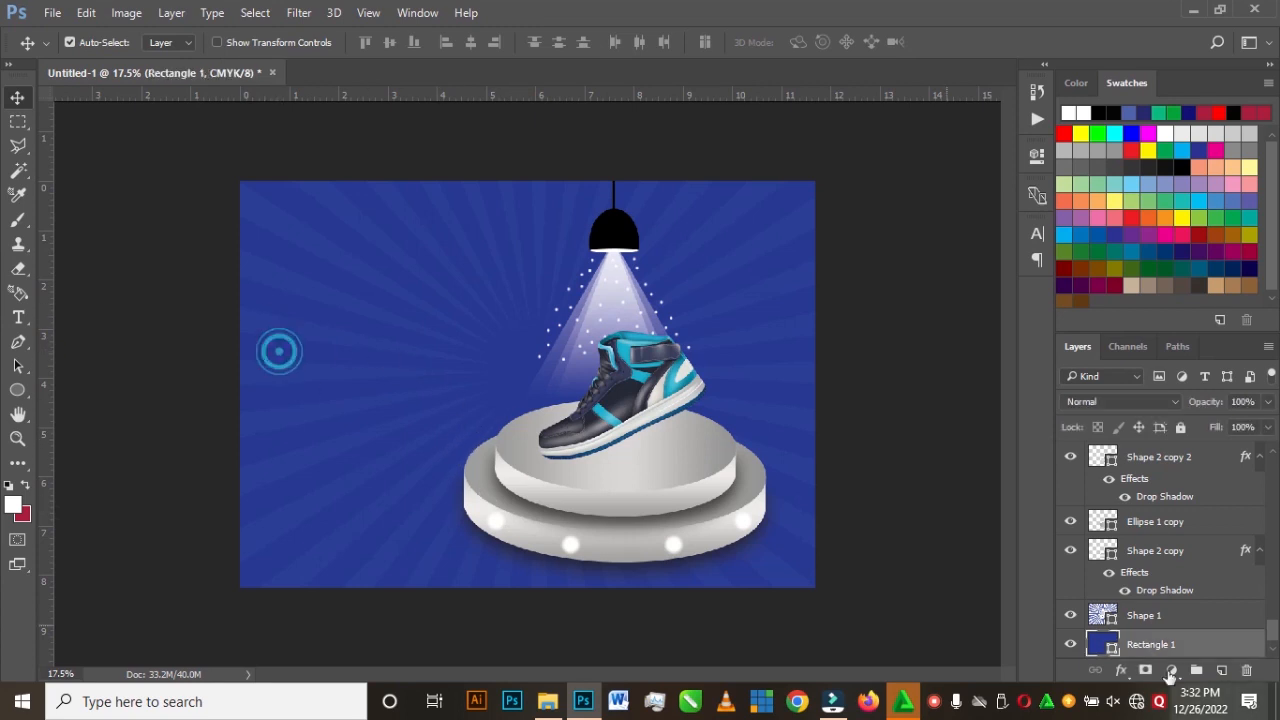
key("ctrl+j")
scroll(1202, 639, "down", 2)
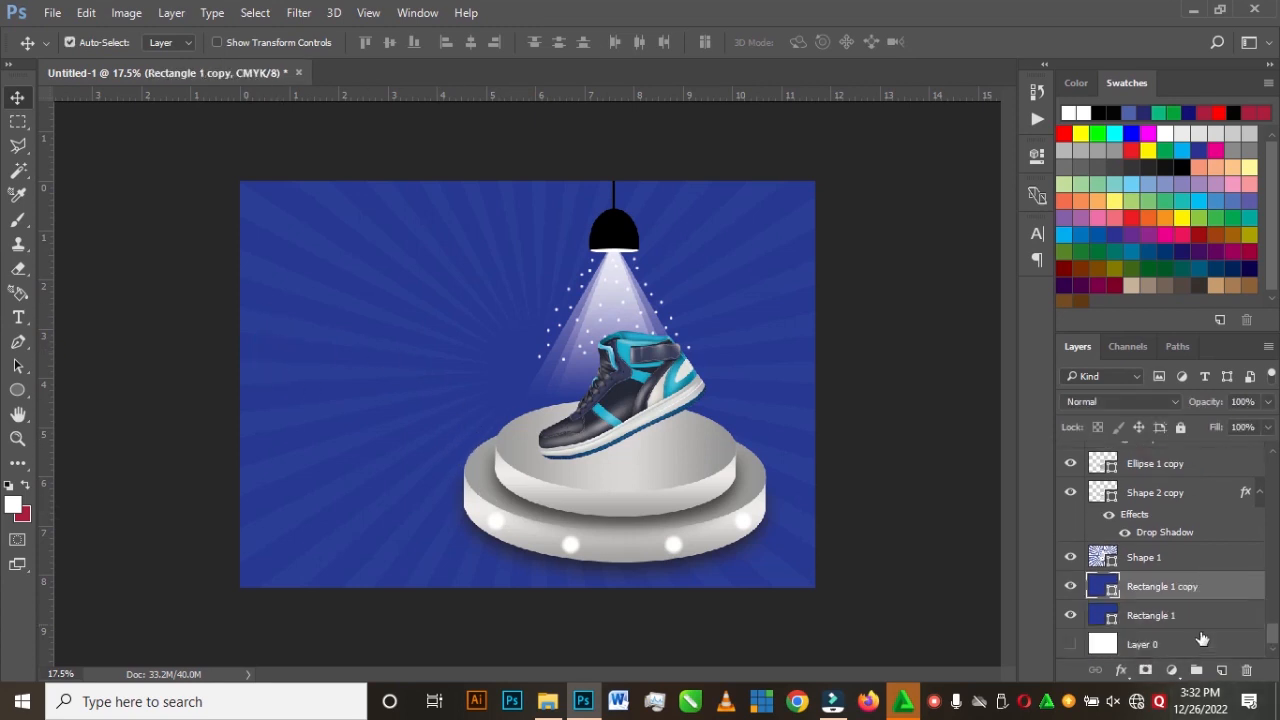
Step: Add a Pattern Overlay to Rectangle 1 copy using the concentric squares pattern at 19% opacity with an enlarged scale
double_click(1225, 587)
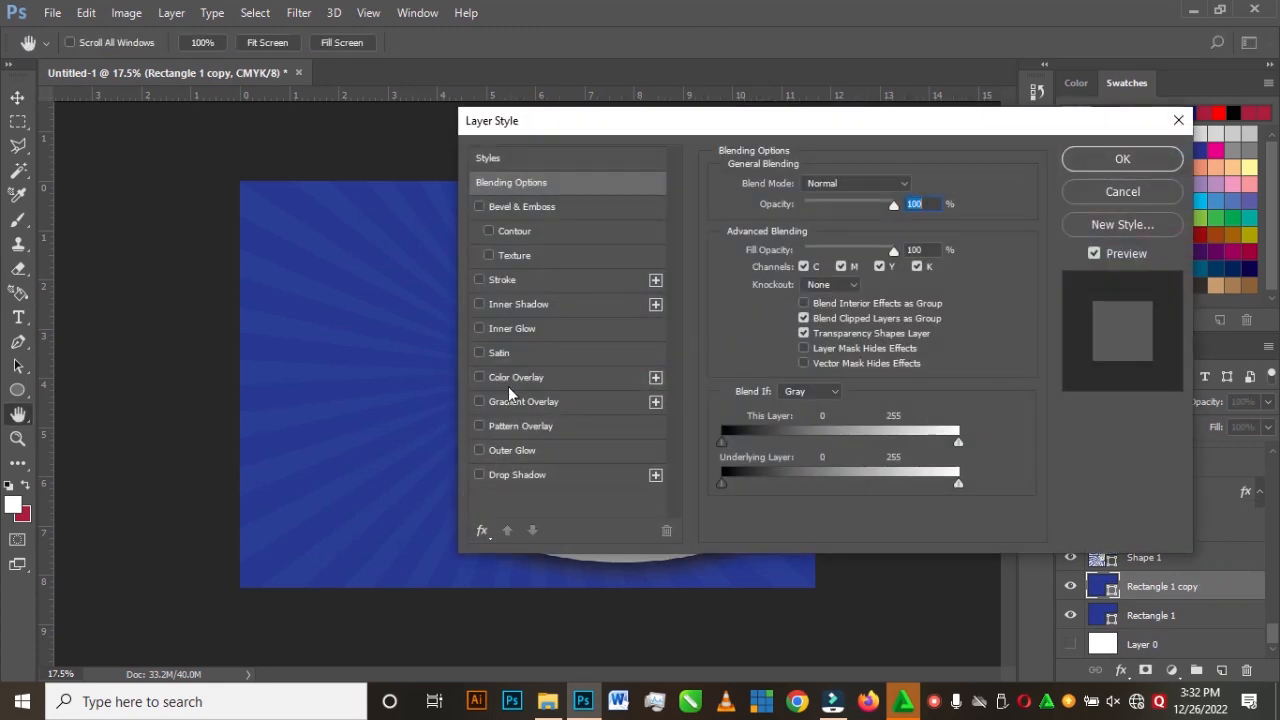
left_click(510, 427)
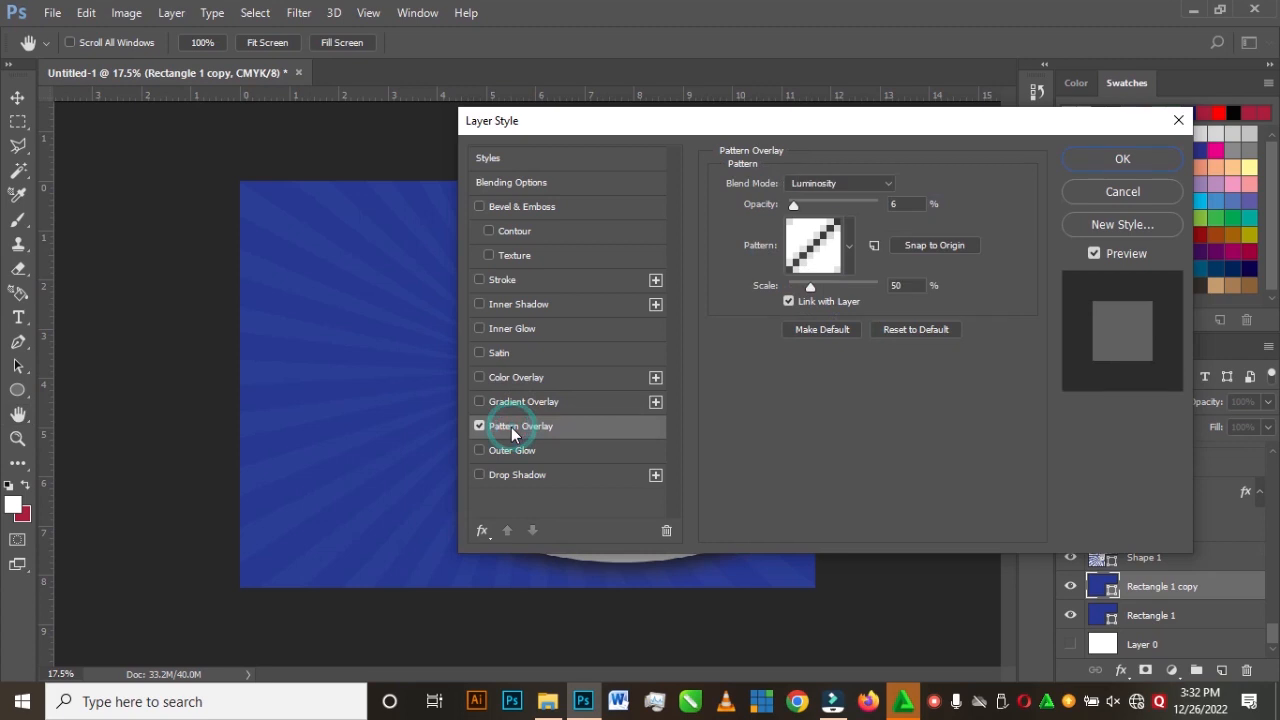
left_click(851, 245)
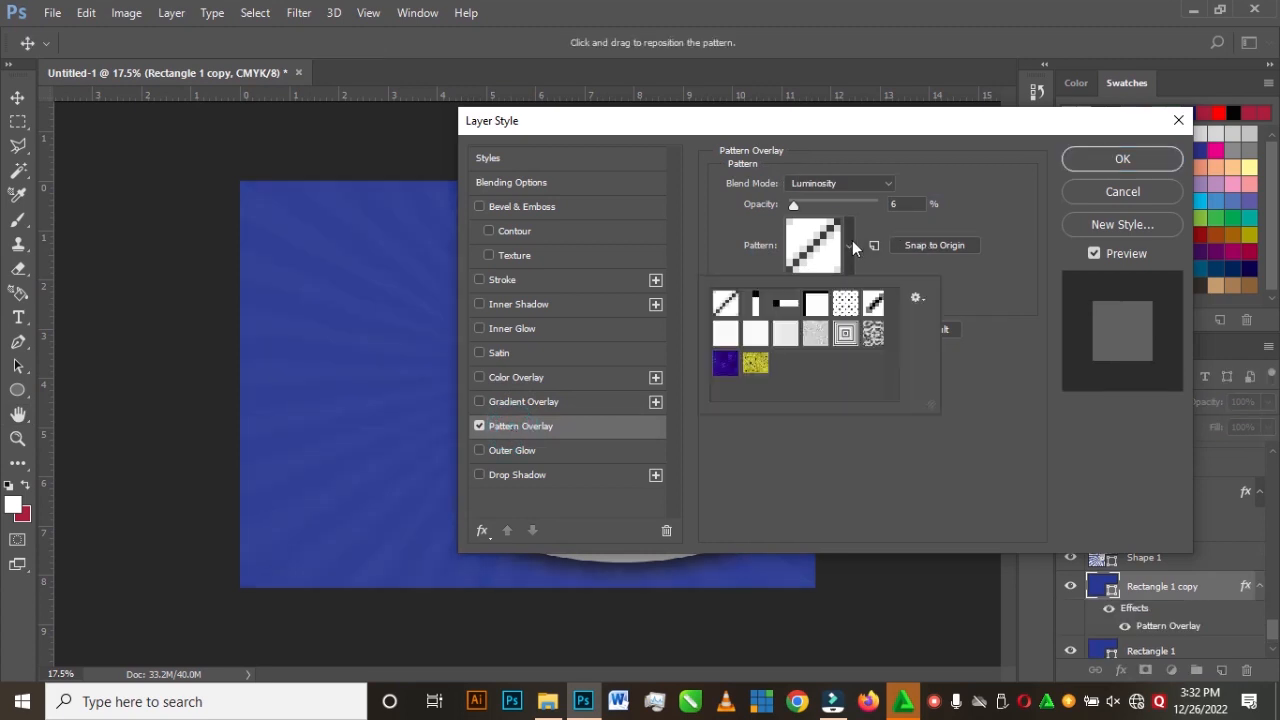
left_click(845, 338)
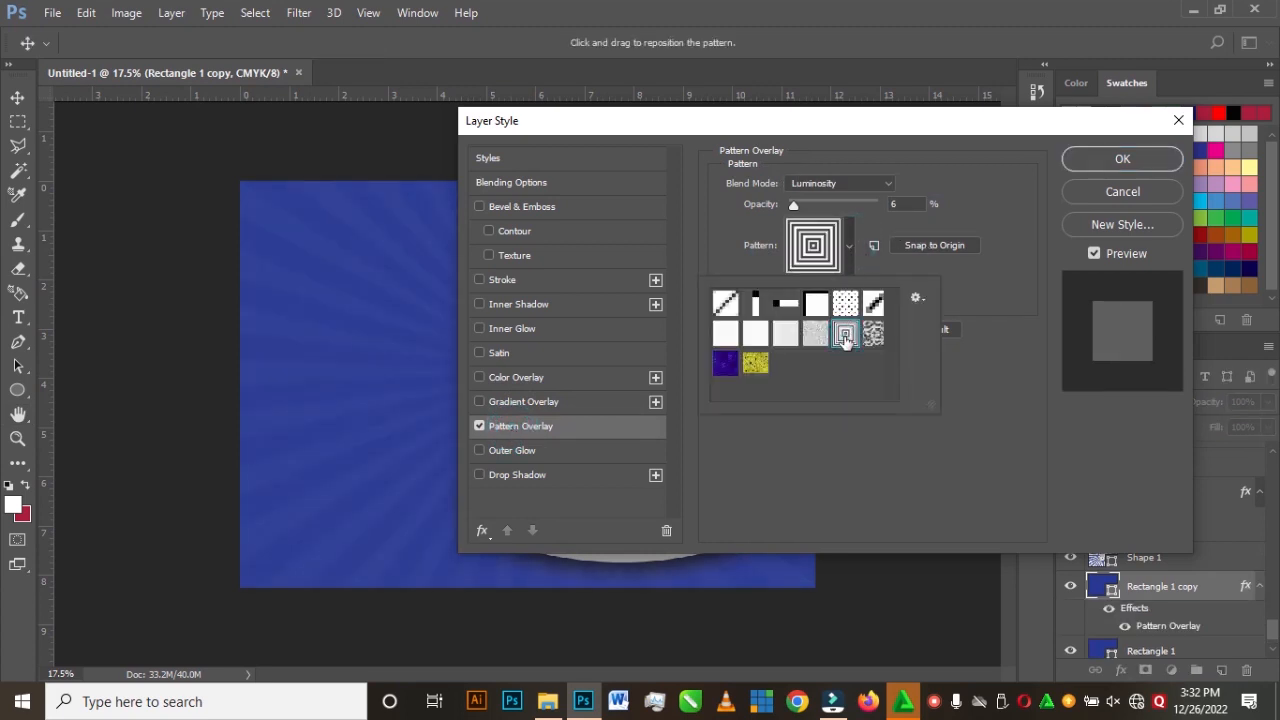
mouse_move(795, 204)
left_mouse_down()
mouse_move(878, 202)
mouse_move(805, 205)
left_mouse_up()
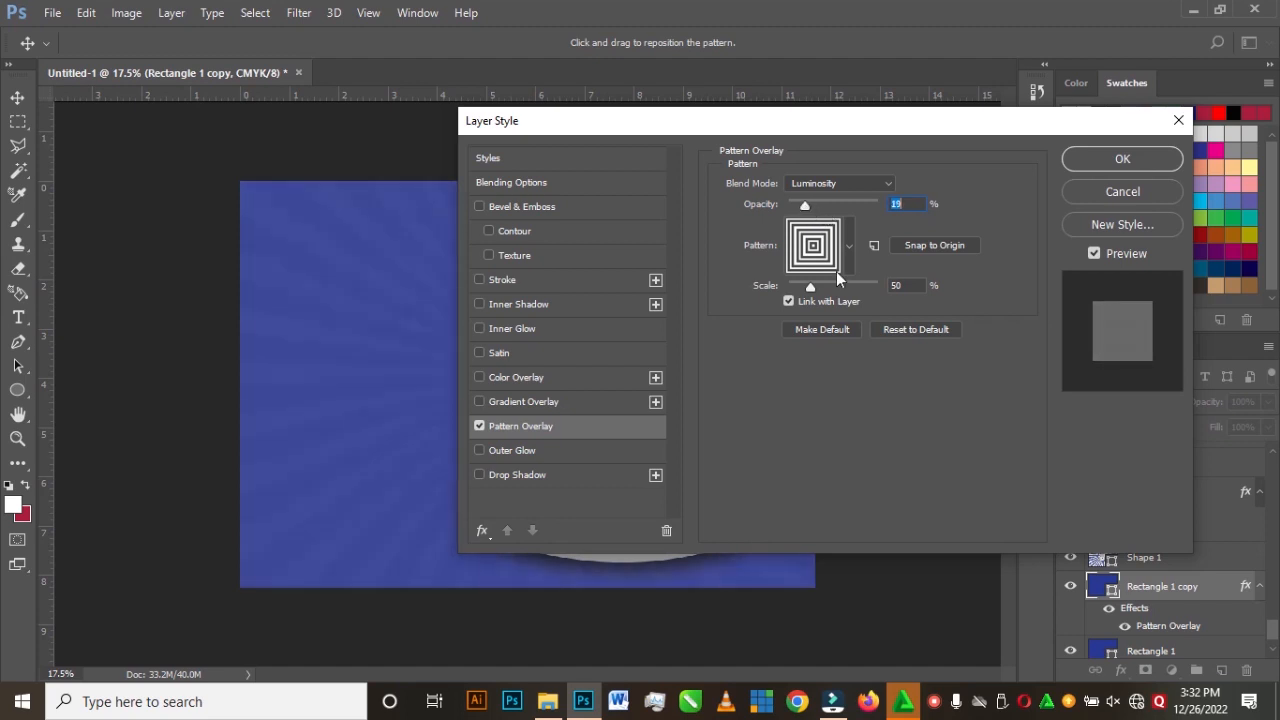
mouse_move(814, 285)
left_mouse_down()
mouse_move(847, 287)
mouse_move(830, 289)
left_mouse_up()
left_click(1110, 152)
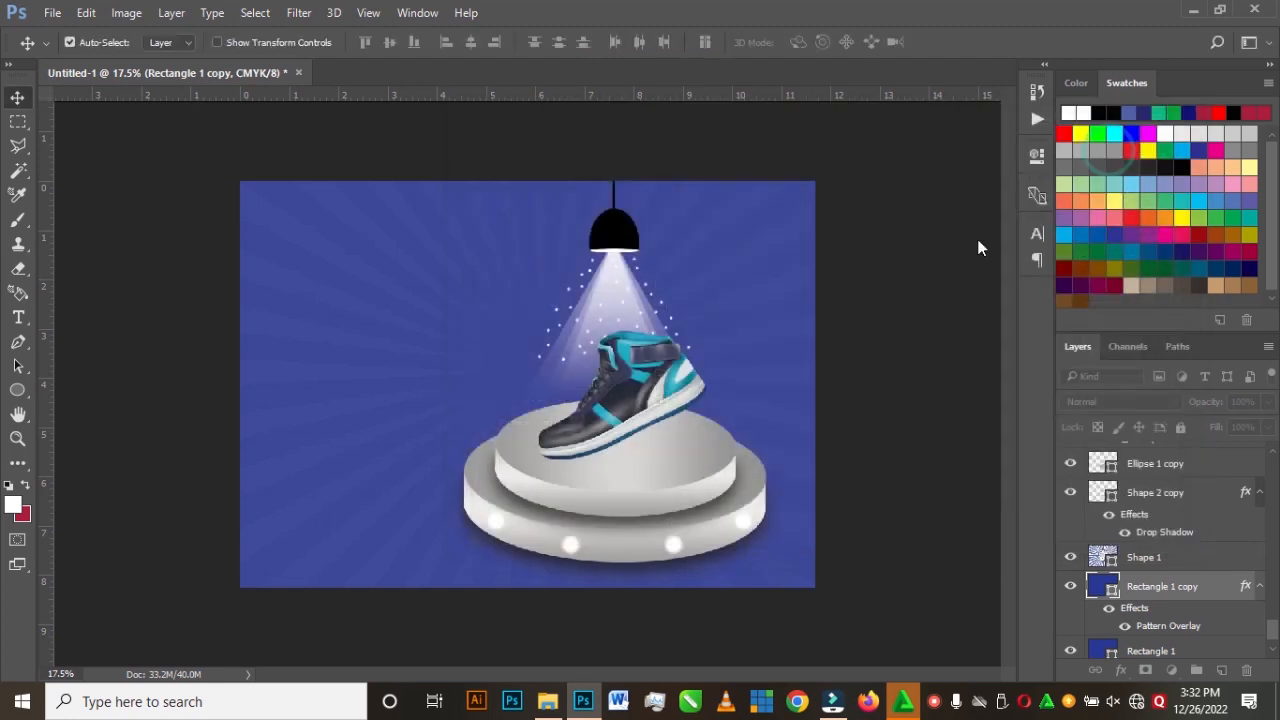
Step: Lower the opacity of the patterned Rectangle 1 copy layer to 29%, checking the pattern up close on the canvas
key("ctrl+0")
scroll(886, 320, "up", 5)
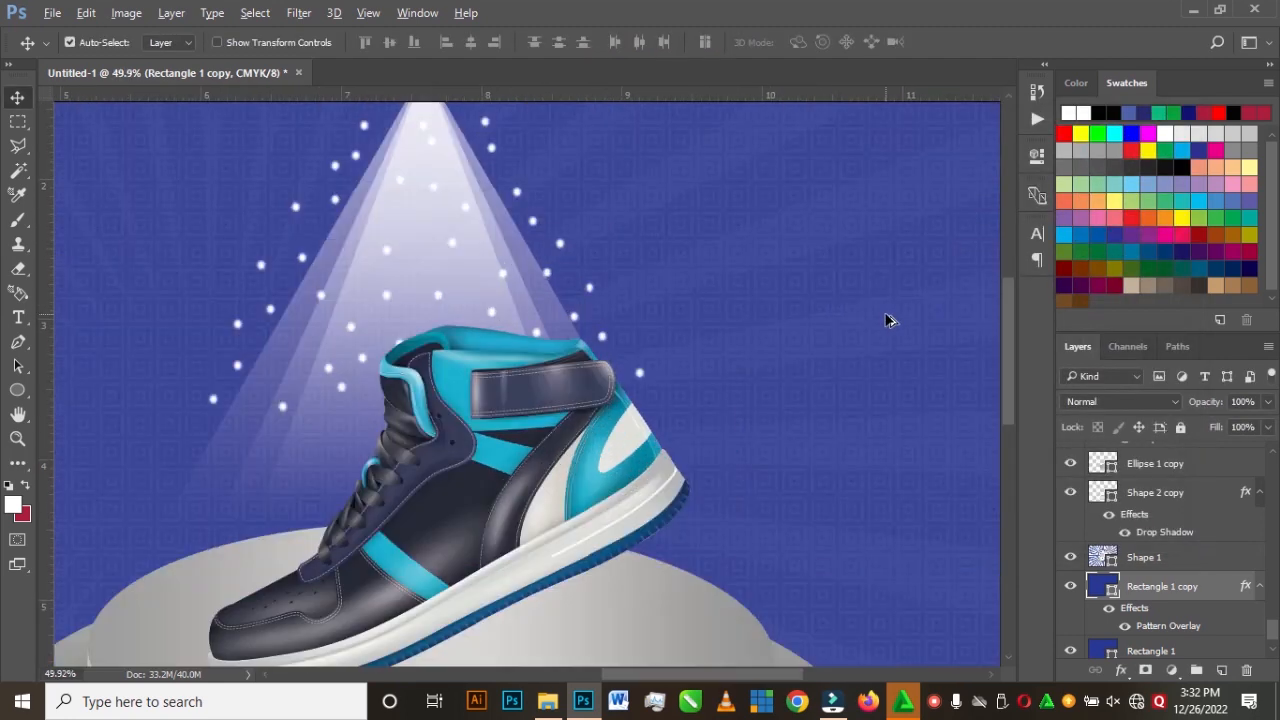
scroll(889, 320, "down", 9)
scroll(735, 383, "down", 2)
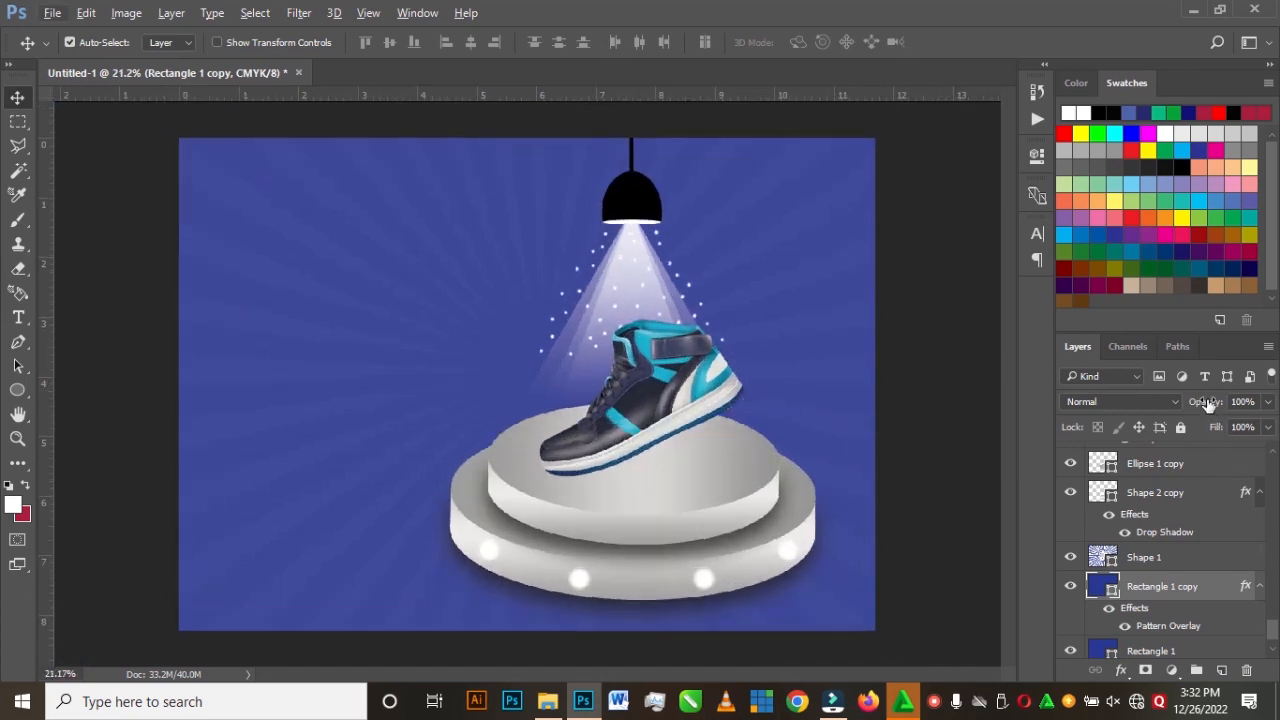
left_click_drag(1208, 401, 1170, 404)
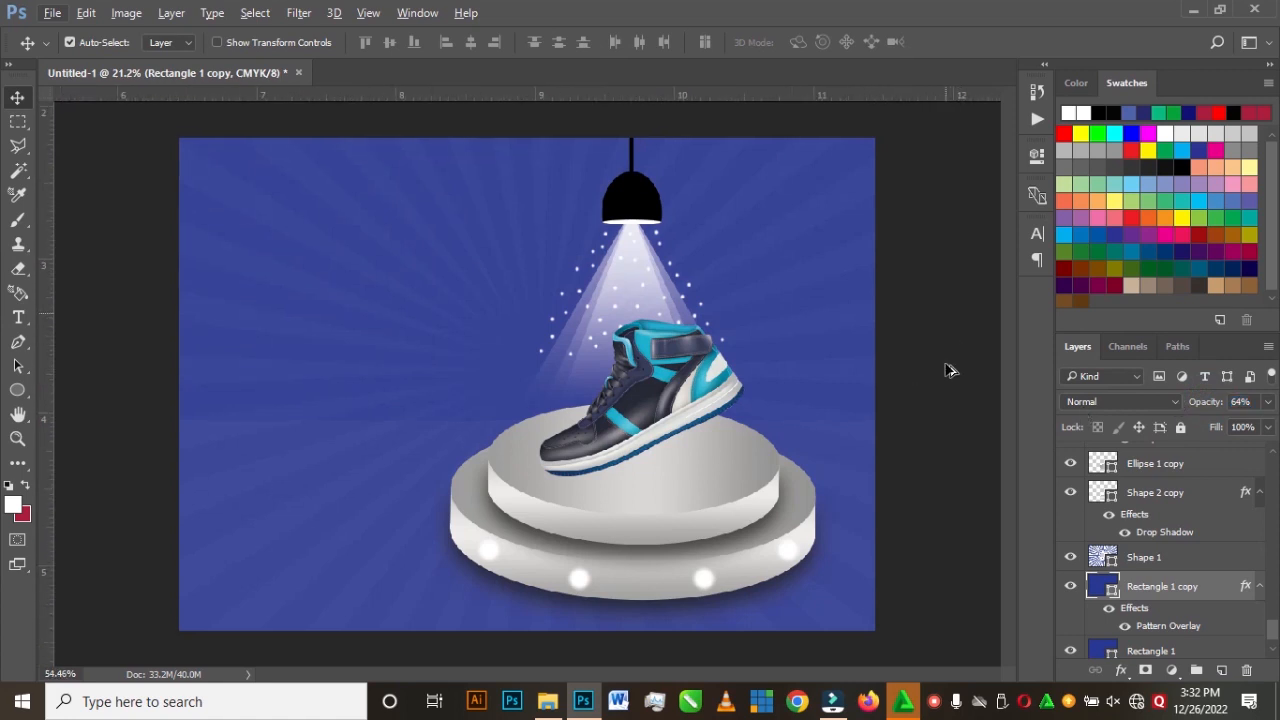
scroll(950, 370, "up", 5)
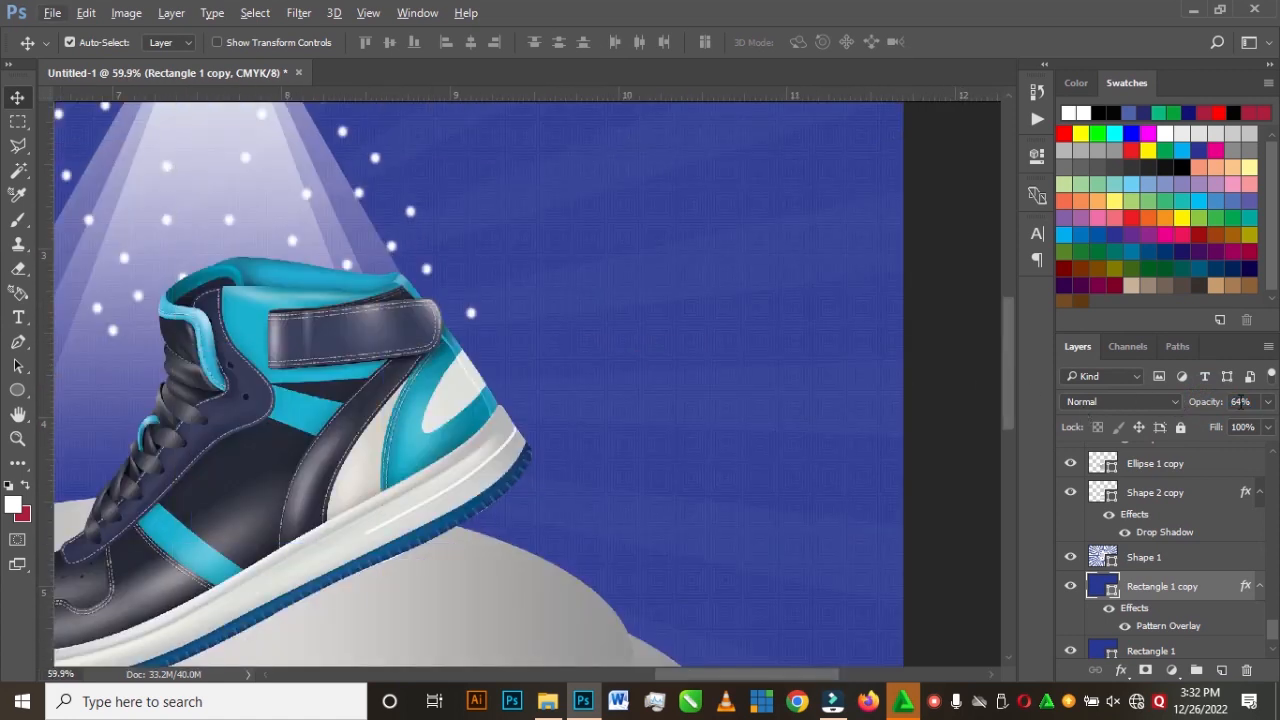
left_click_drag(1220, 408, 1173, 403)
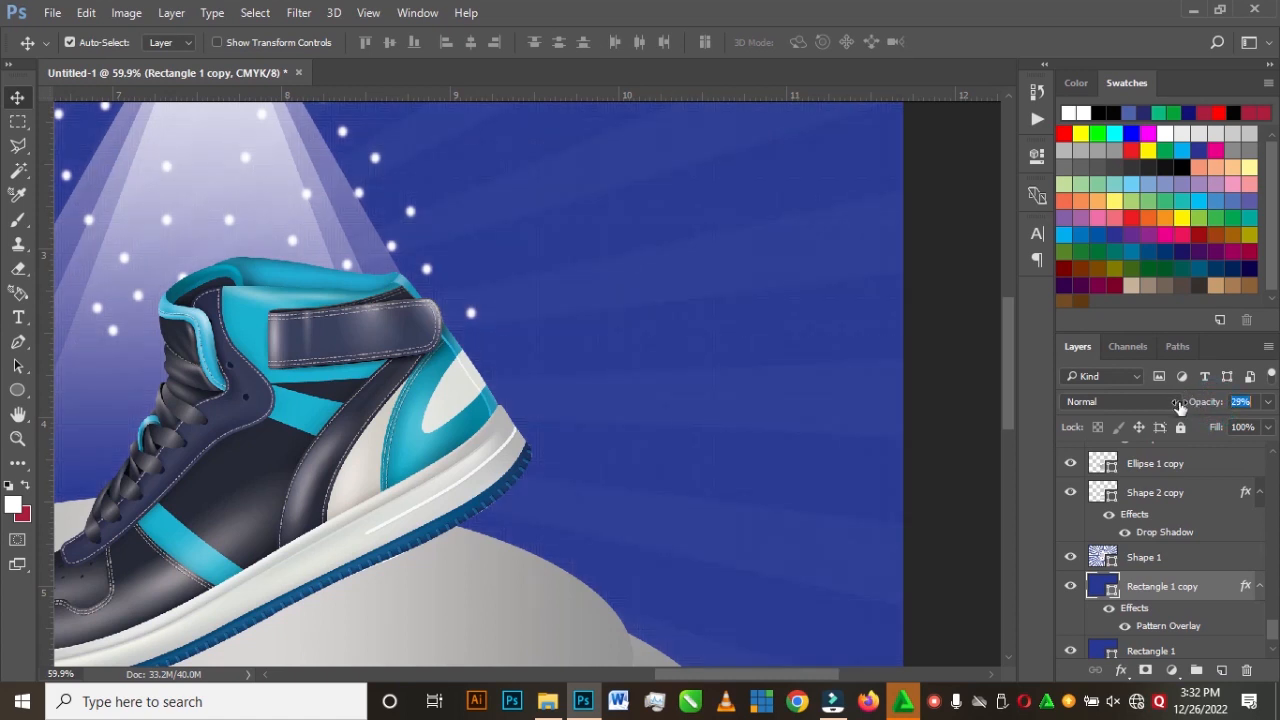
scroll(700, 366, "up", 2)
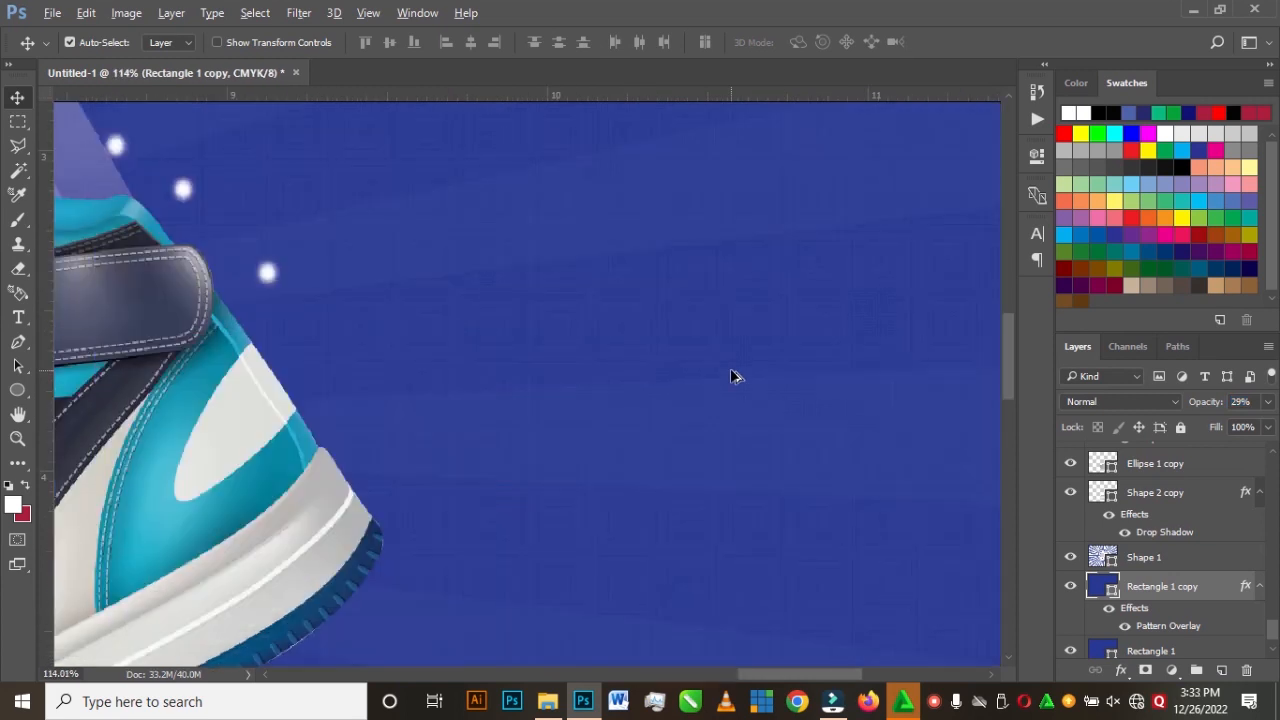
scroll(745, 430, "down", 8)
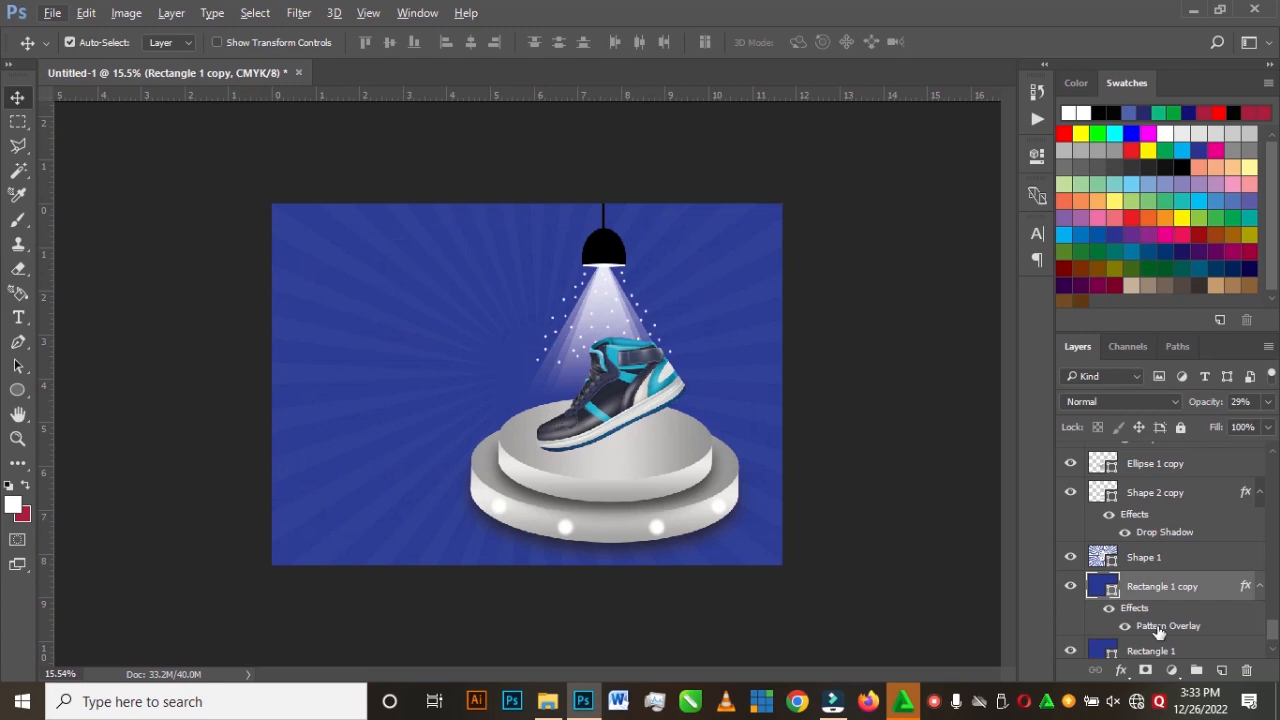
Step: Lock the background layers Shape 1, Rectangle 1 copy and Rectangle 1
left_click(1174, 650, "shift")
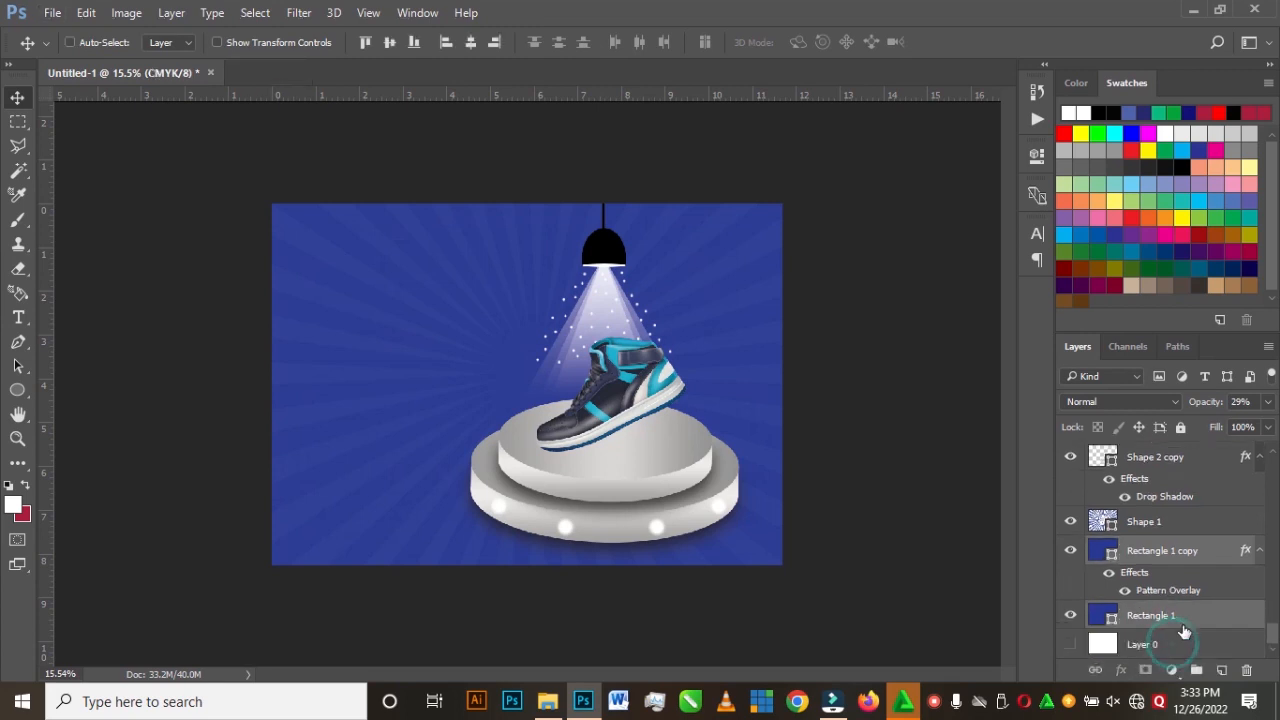
left_click(1150, 521, "shift")
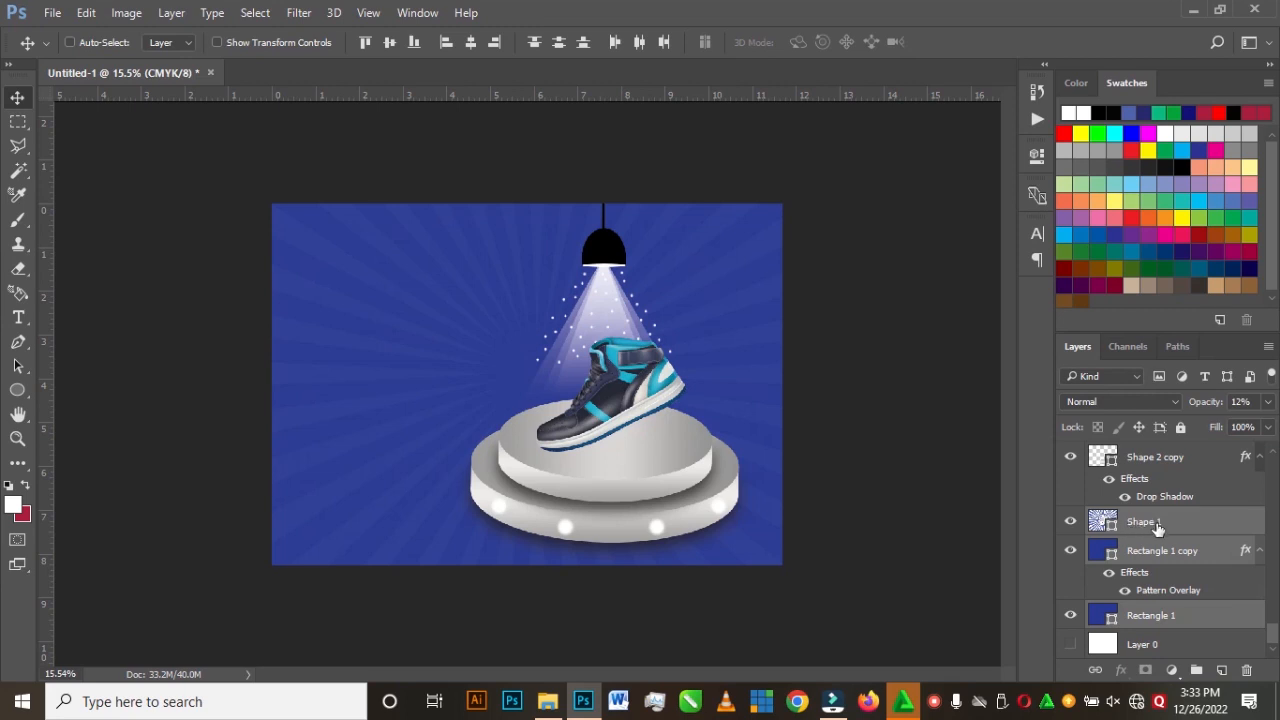
left_click(1178, 427)
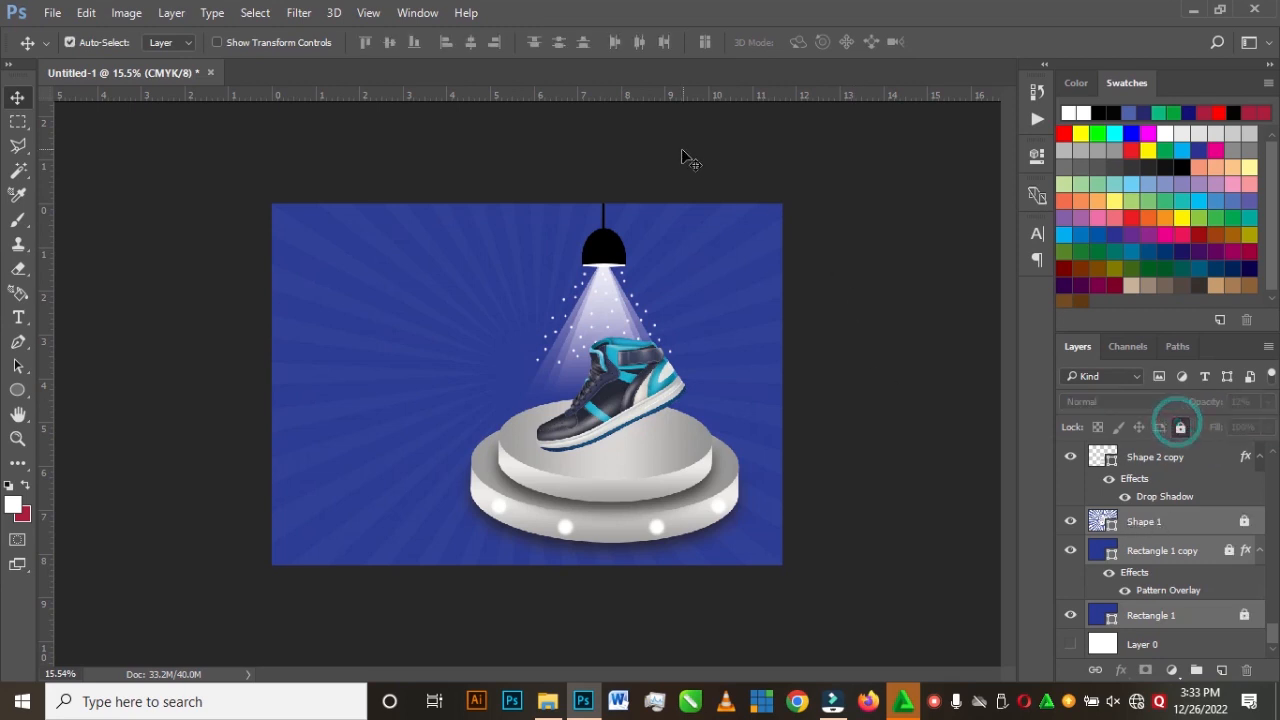
Step: Hide the shoe layer and group all the layers of the lamp, its light beam and the dots
left_click(625, 392)
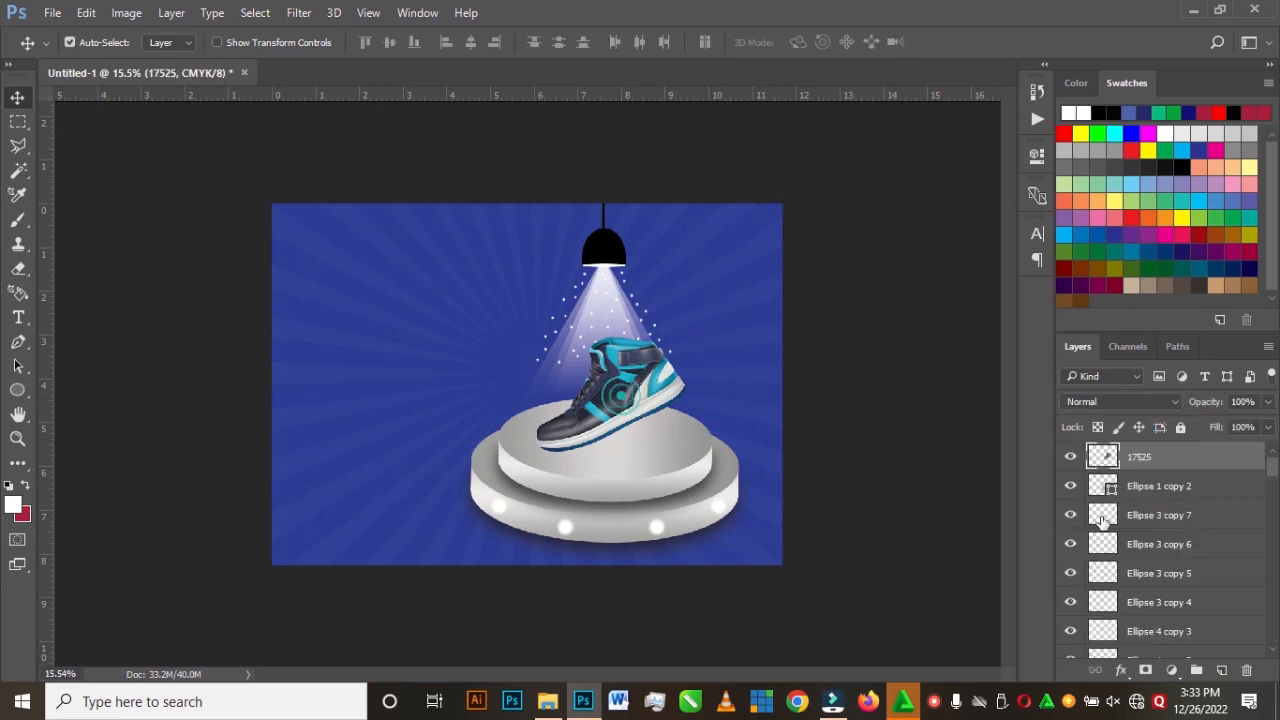
left_click(1071, 457)
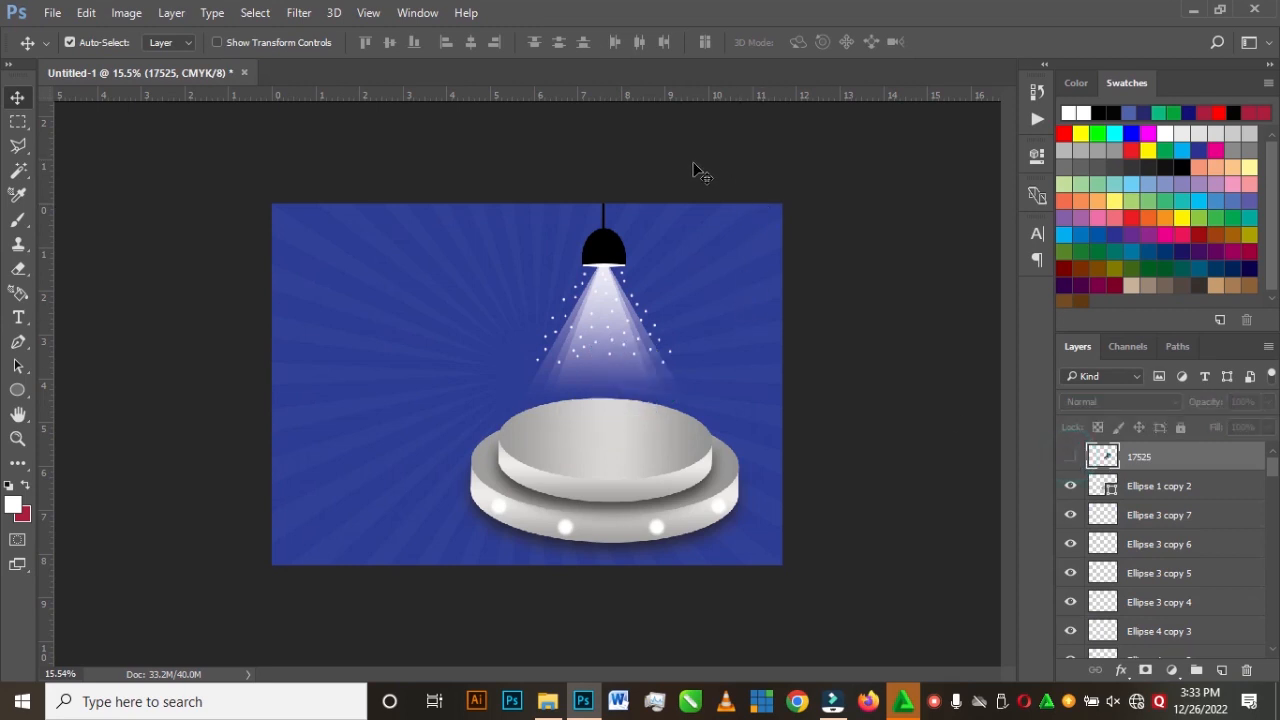
left_click_drag(697, 163, 410, 396)
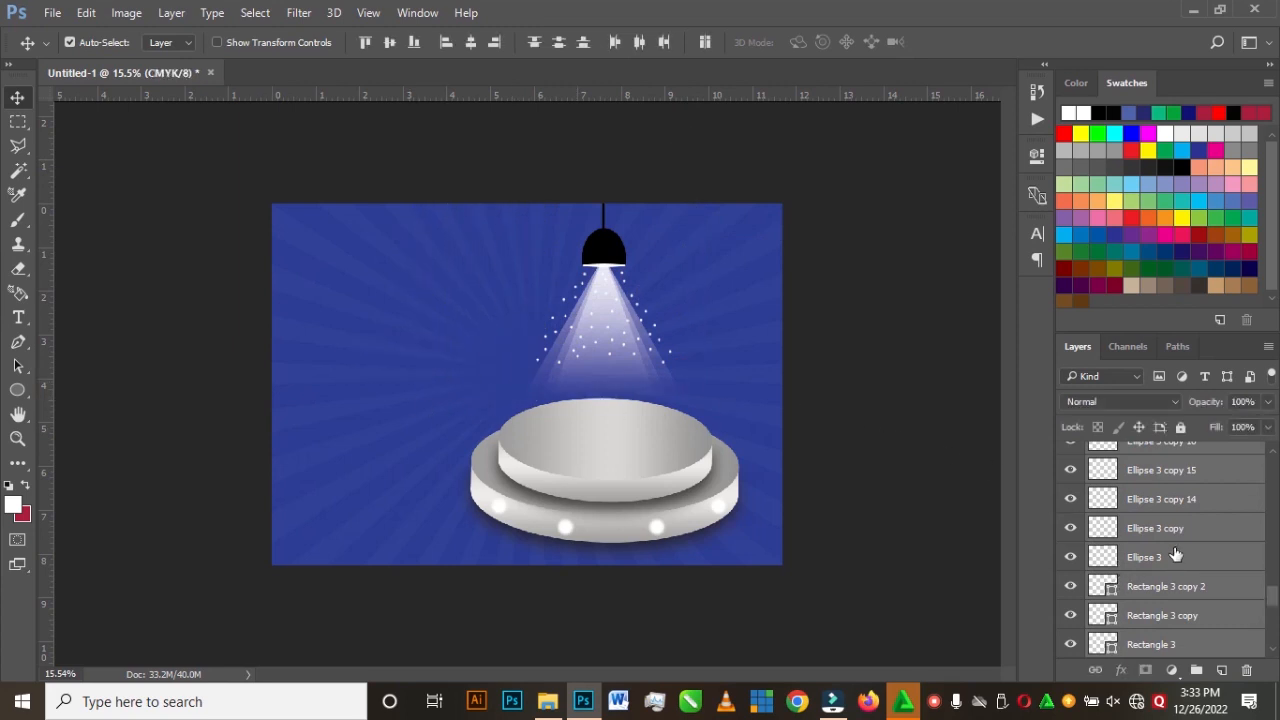
left_click(1197, 670)
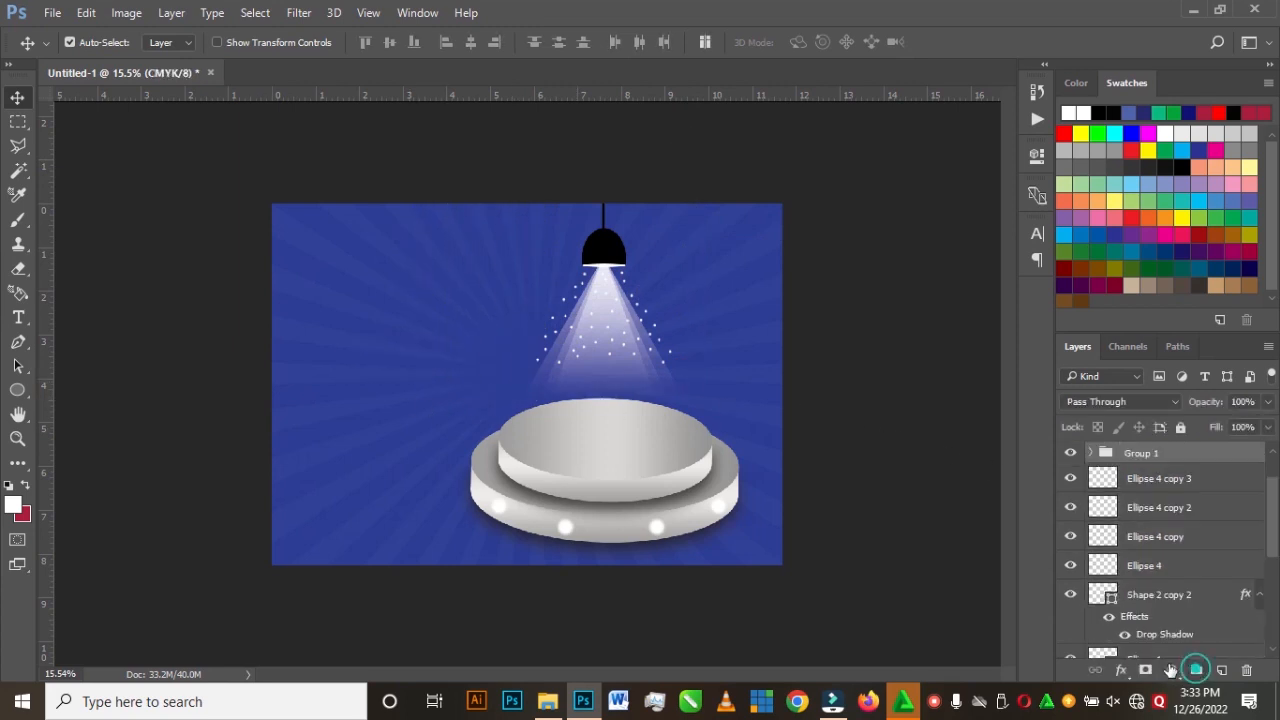
Step: Hide the lamp group, collect all the podium layers into a second group, and check its contents by toggling its visibility
left_click(1069, 459)
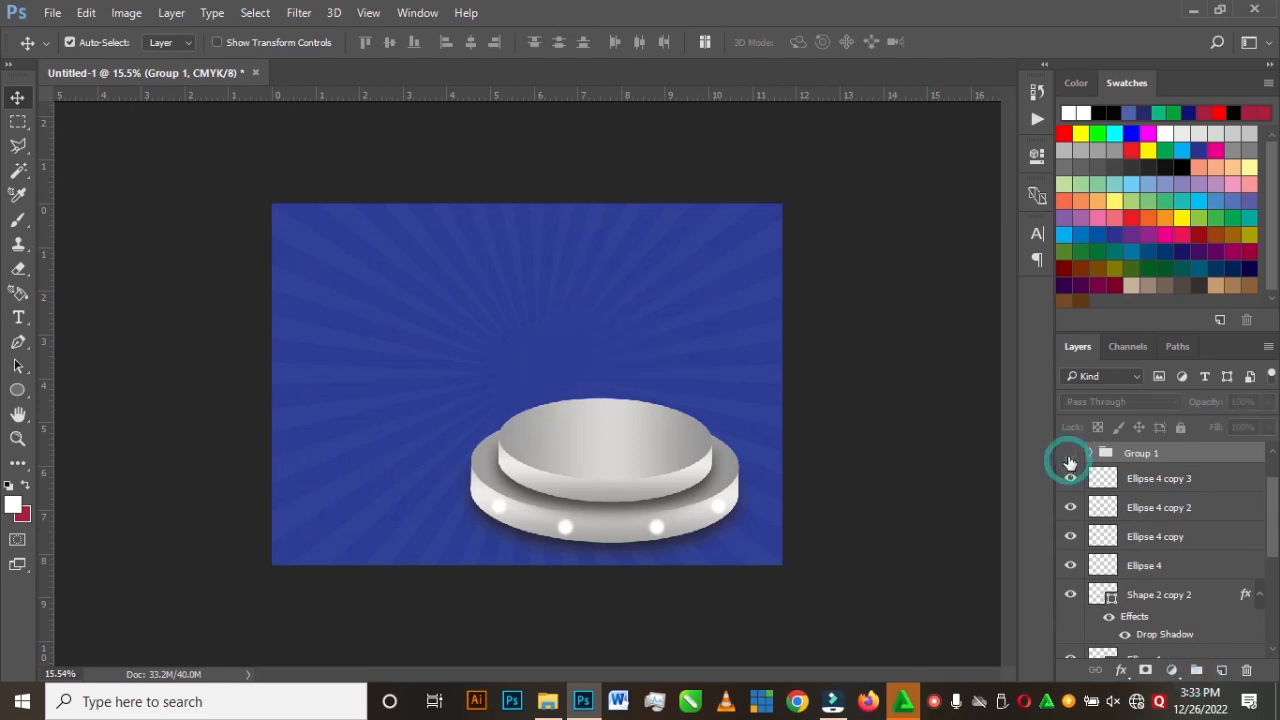
left_click(1069, 459)
left_click(1069, 459)
left_click_drag(815, 372, 423, 552)
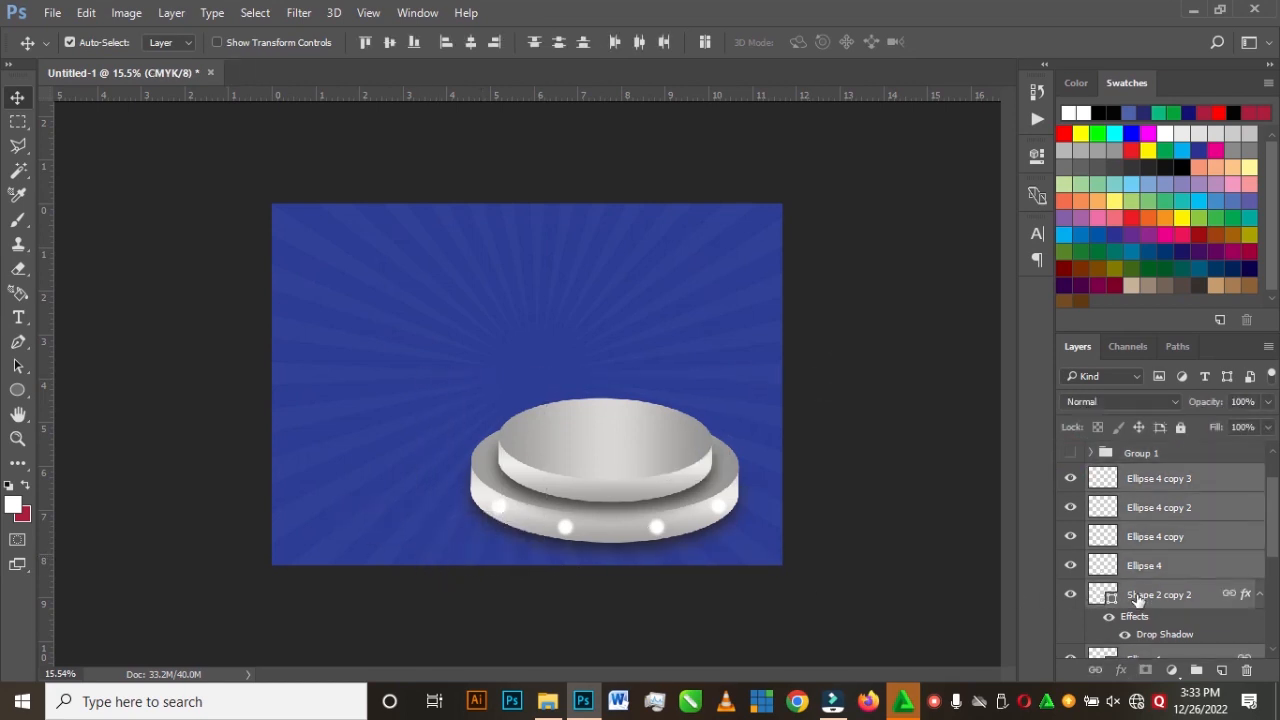
left_click_drag(1145, 667, 1197, 672)
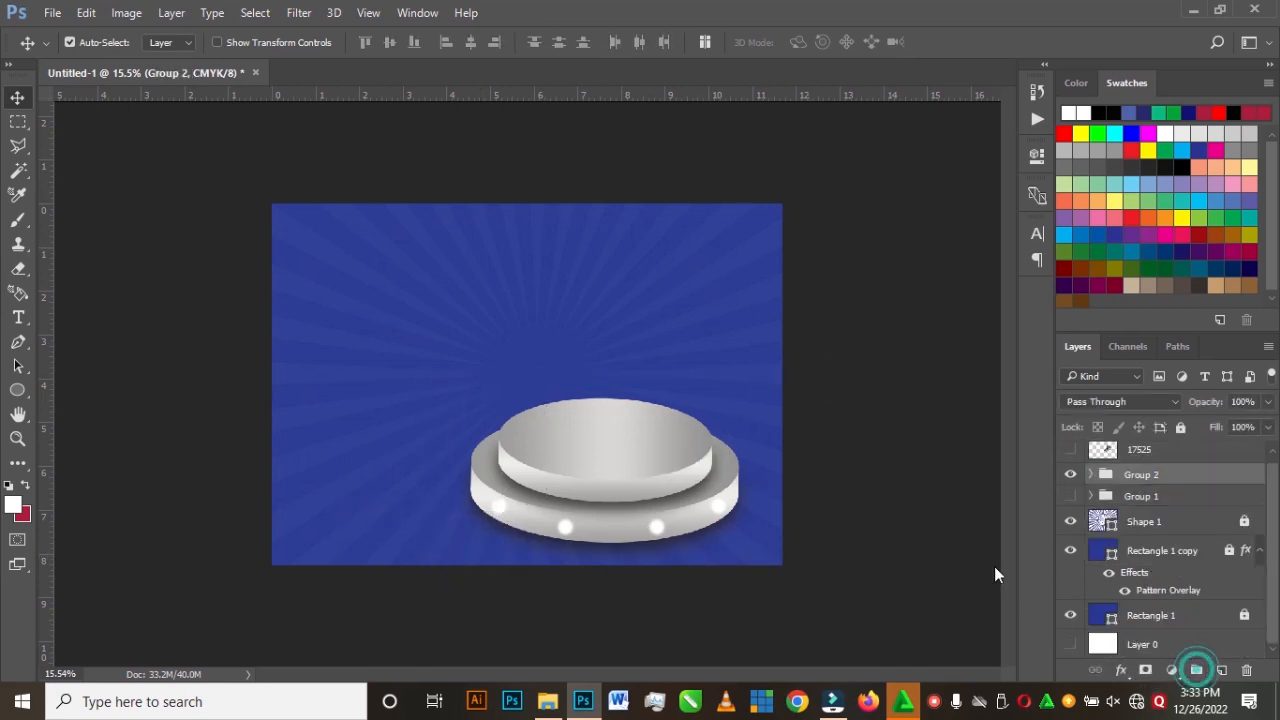
left_click(1070, 474)
left_click(1070, 474)
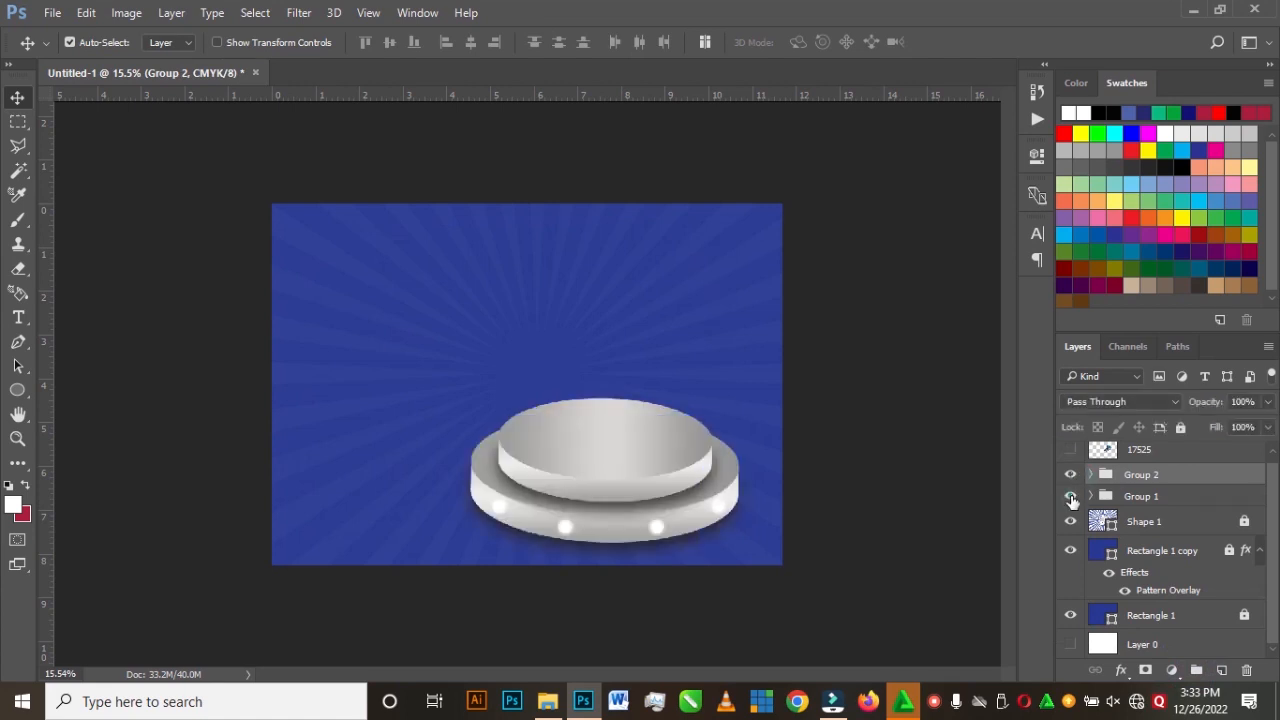
Step: Show the lamp group Group 1 and the shoe layer 17525 again
left_click(1071, 496)
left_click(1069, 452)
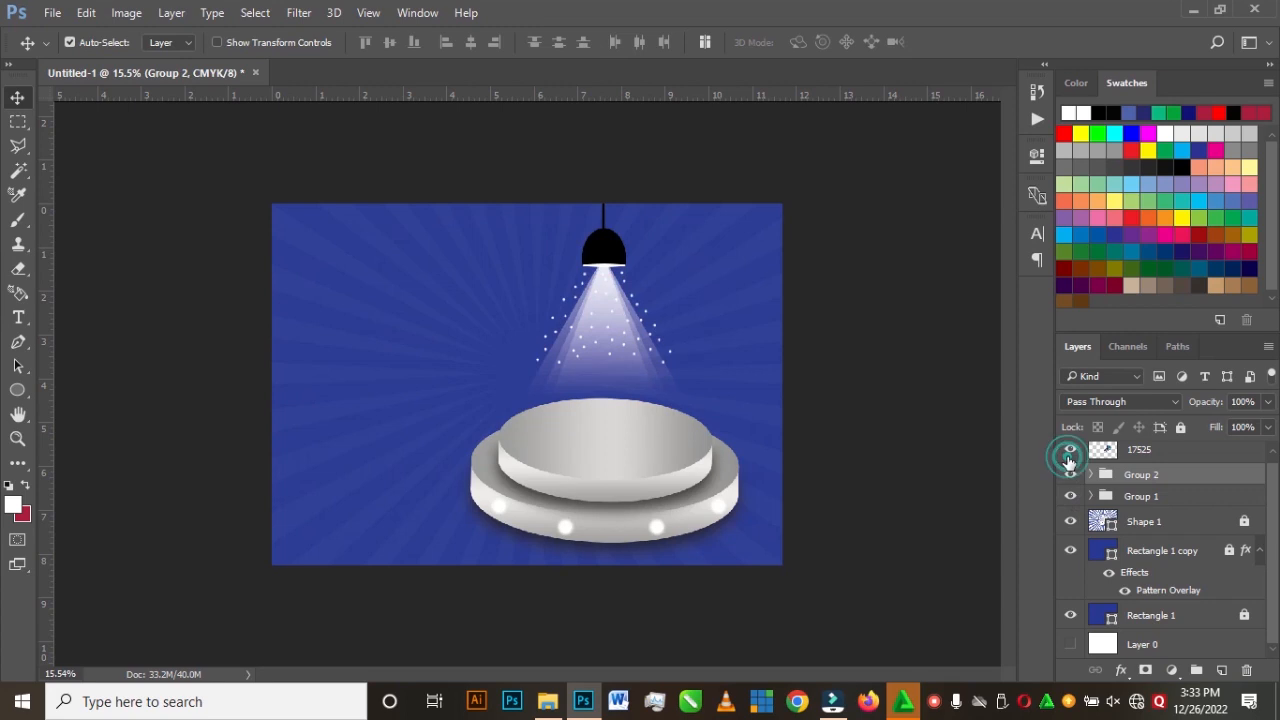
left_click(748, 356)
Step: Draw an ellipse of about 1861 by 1569 px behind the shoe and podium, directly above the Rectangle 1 copy layer
left_click(1184, 551)
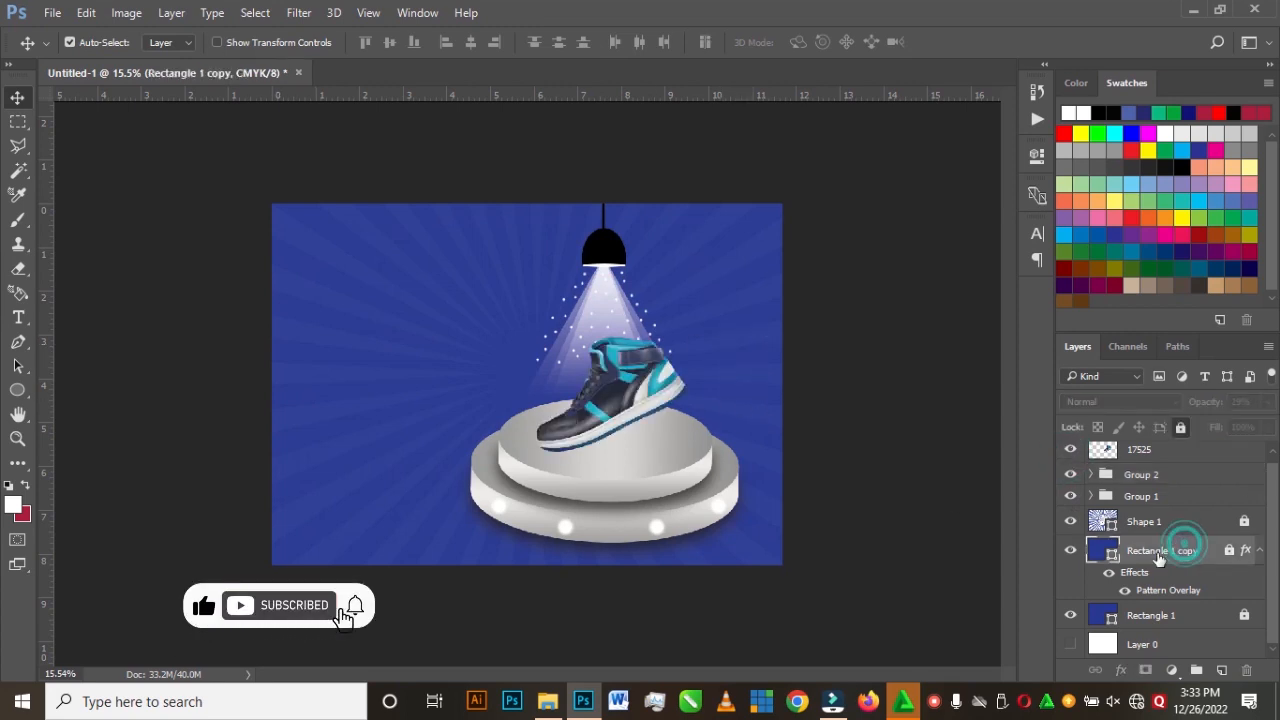
left_click(17, 390)
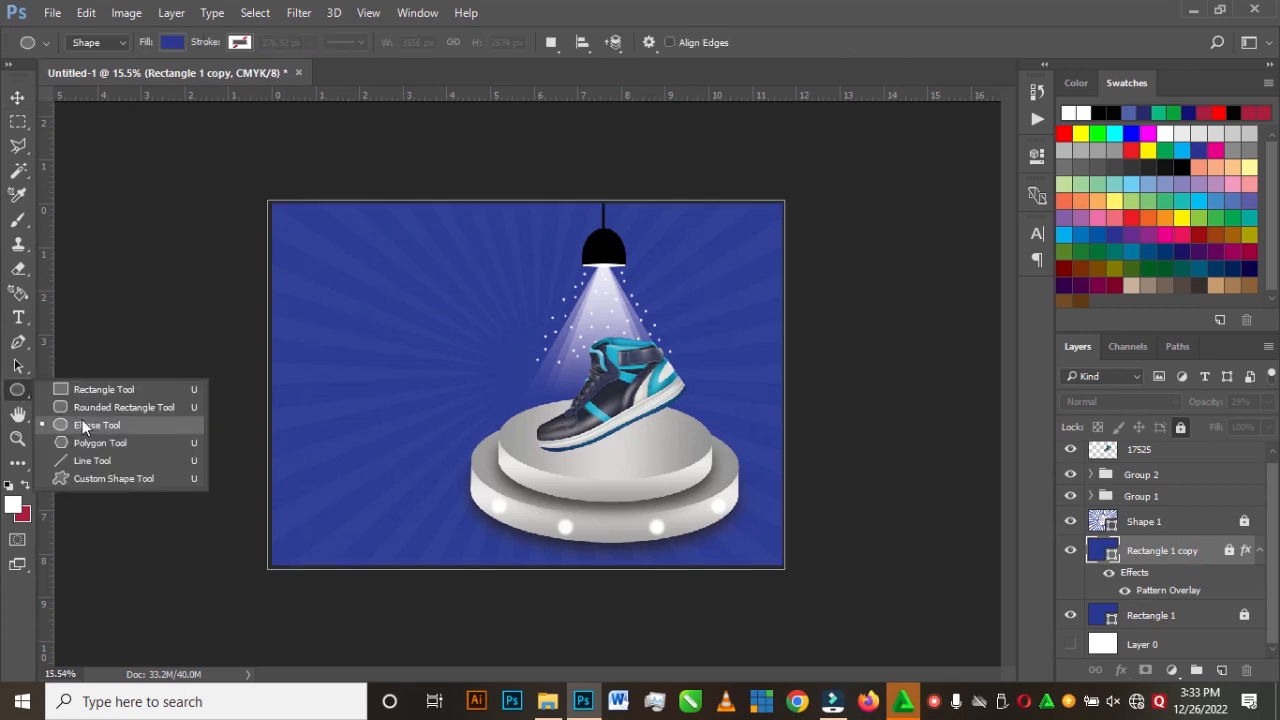
left_click(78, 420)
left_click_drag(485, 291, 754, 517)
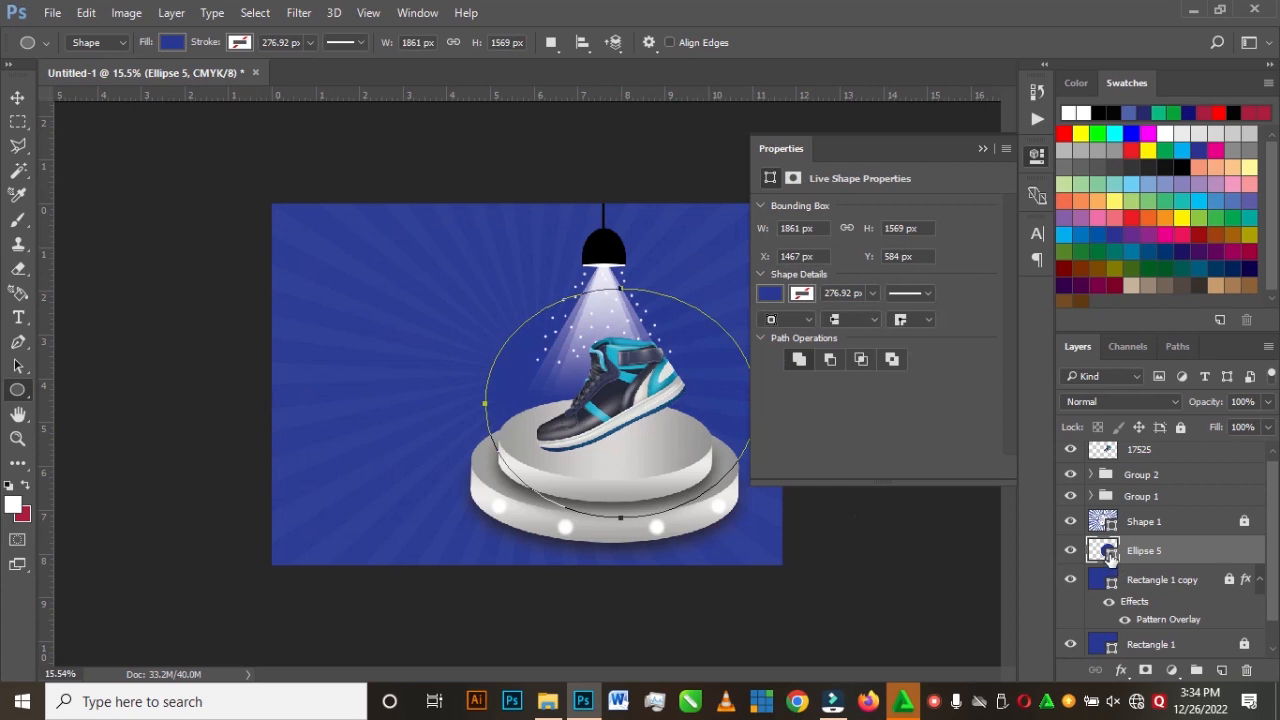
Step: Recolor the ellipse behind the shoe to the brighter blue 0e63d8
double_click(1107, 553)
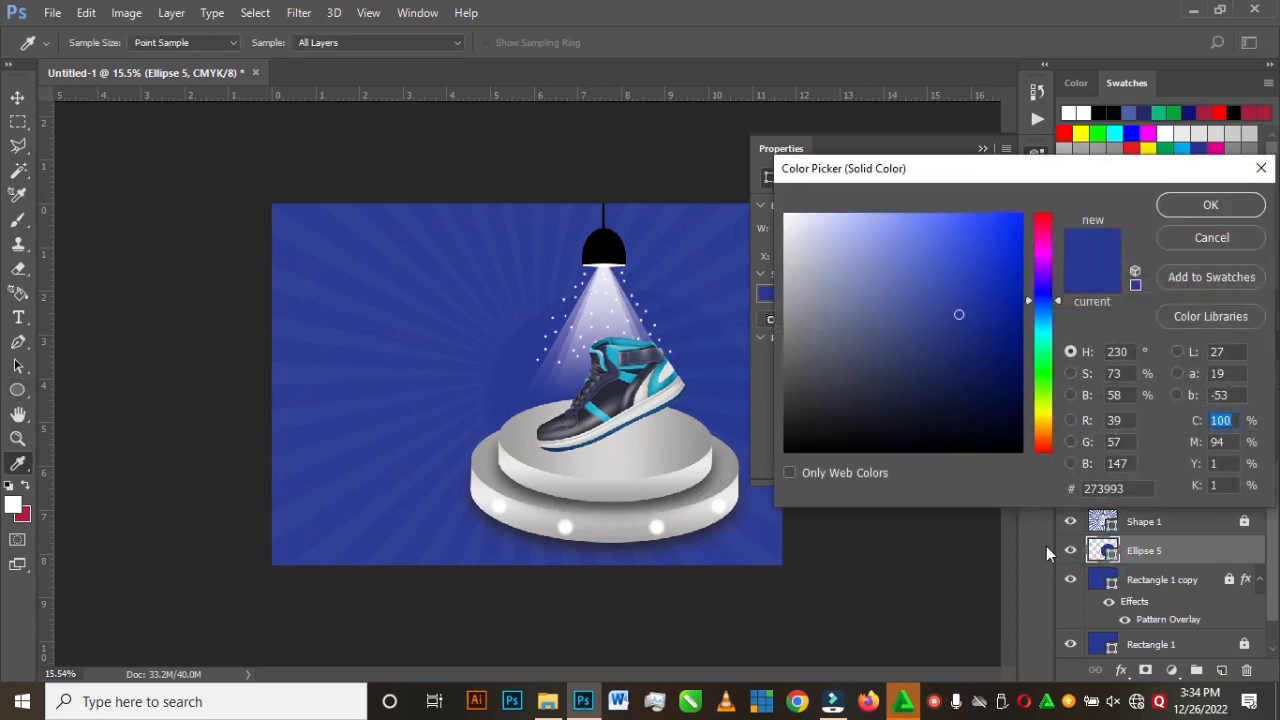
left_click(934, 267)
left_click(971, 249)
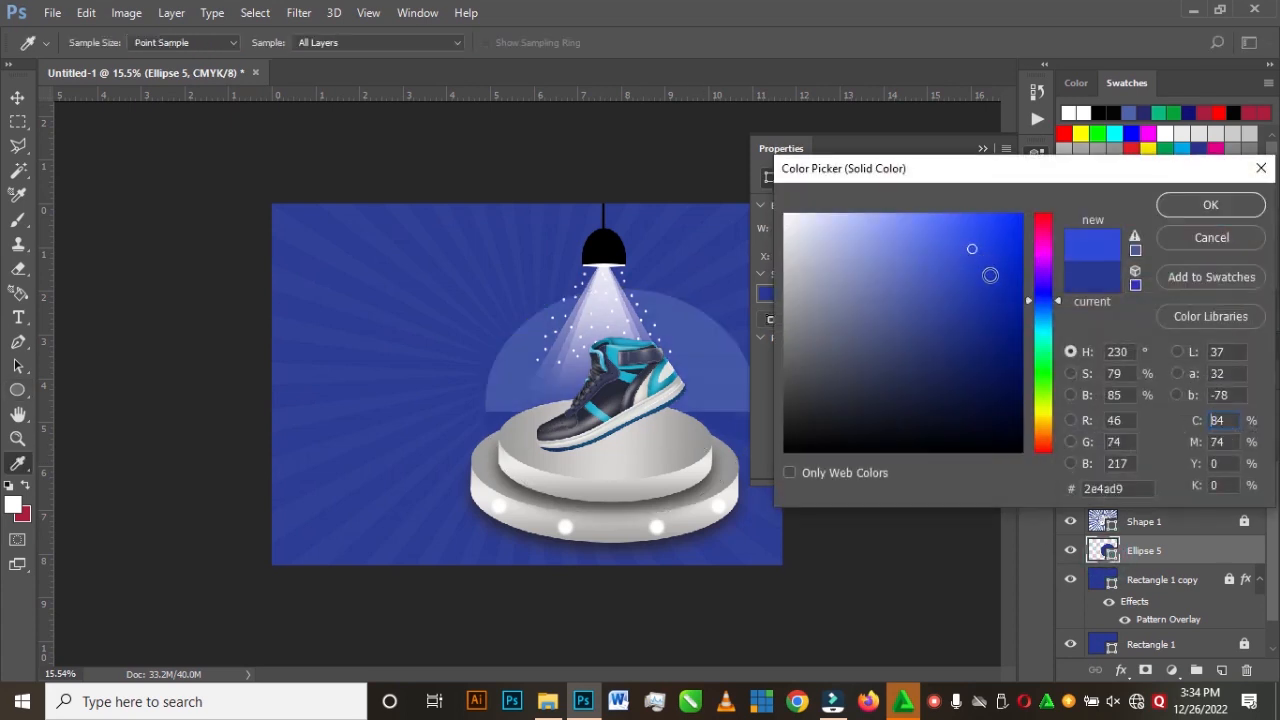
mouse_move(982, 285)
left_mouse_down()
mouse_move(982, 301)
mouse_move(1043, 323)
mouse_move(1008, 271)
mouse_move(1007, 243)
left_mouse_up()
left_click(1009, 274)
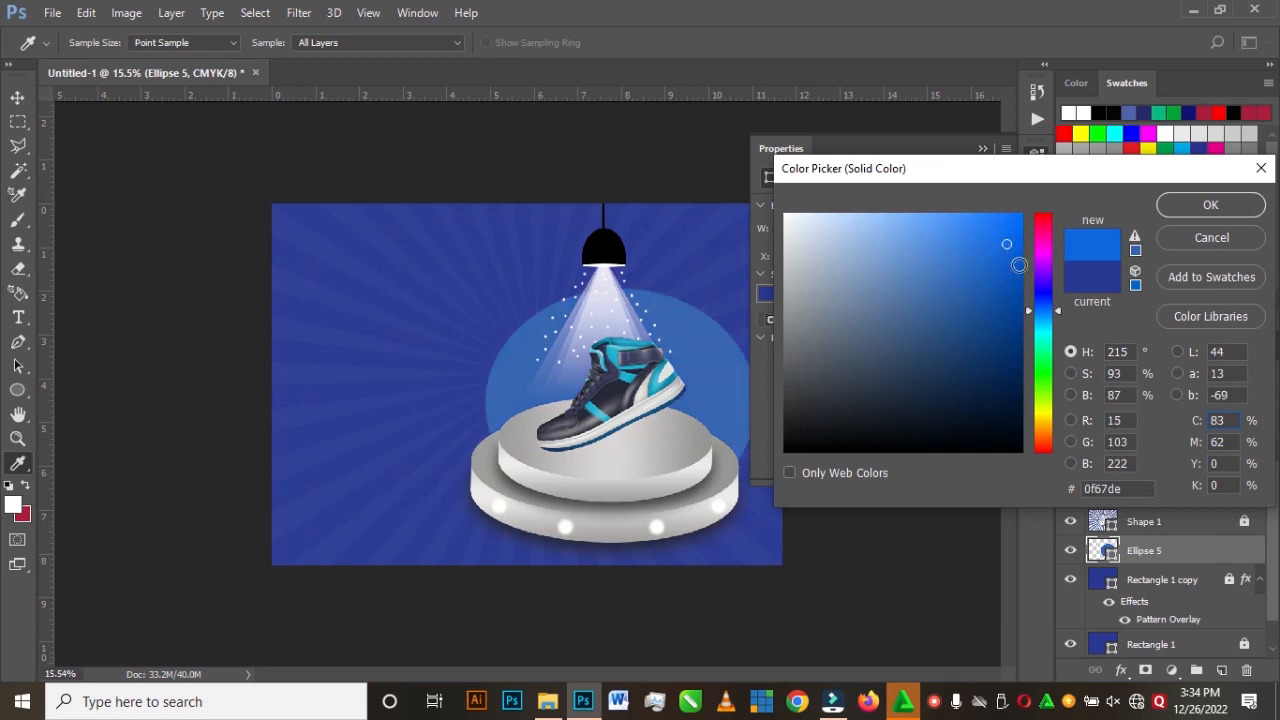
left_click_drag(998, 298, 1006, 247)
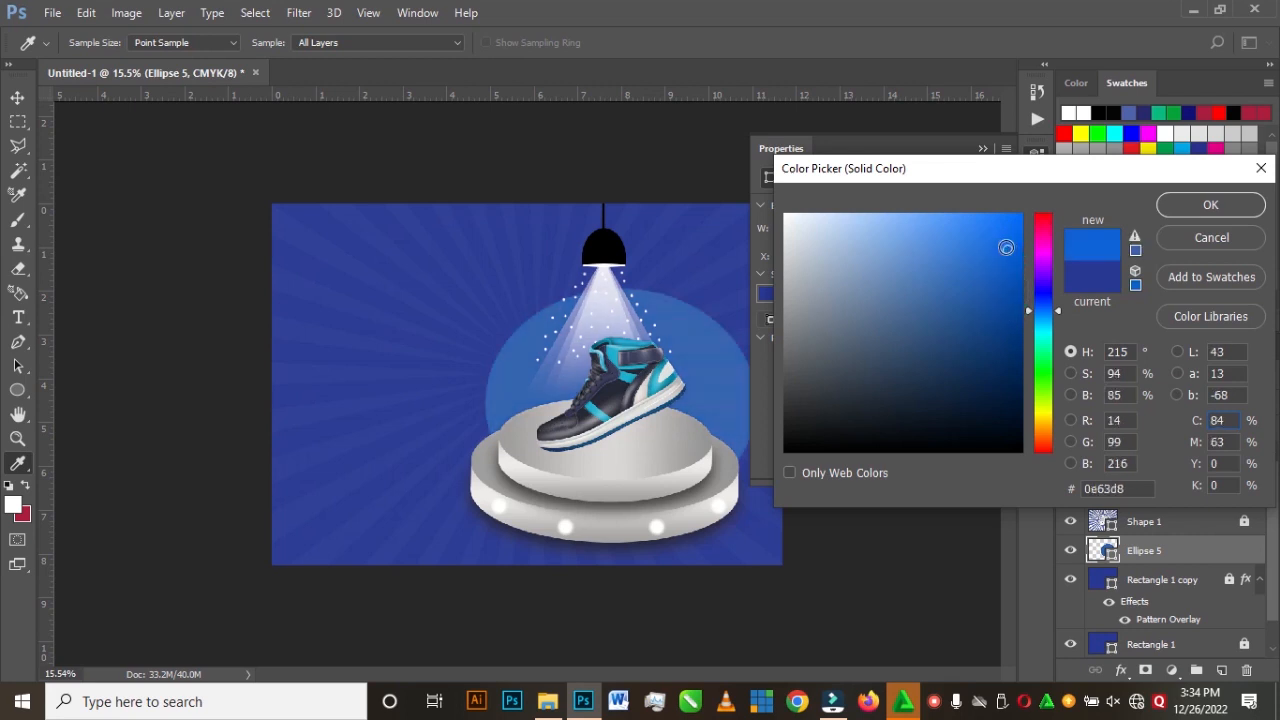
left_click(1212, 200)
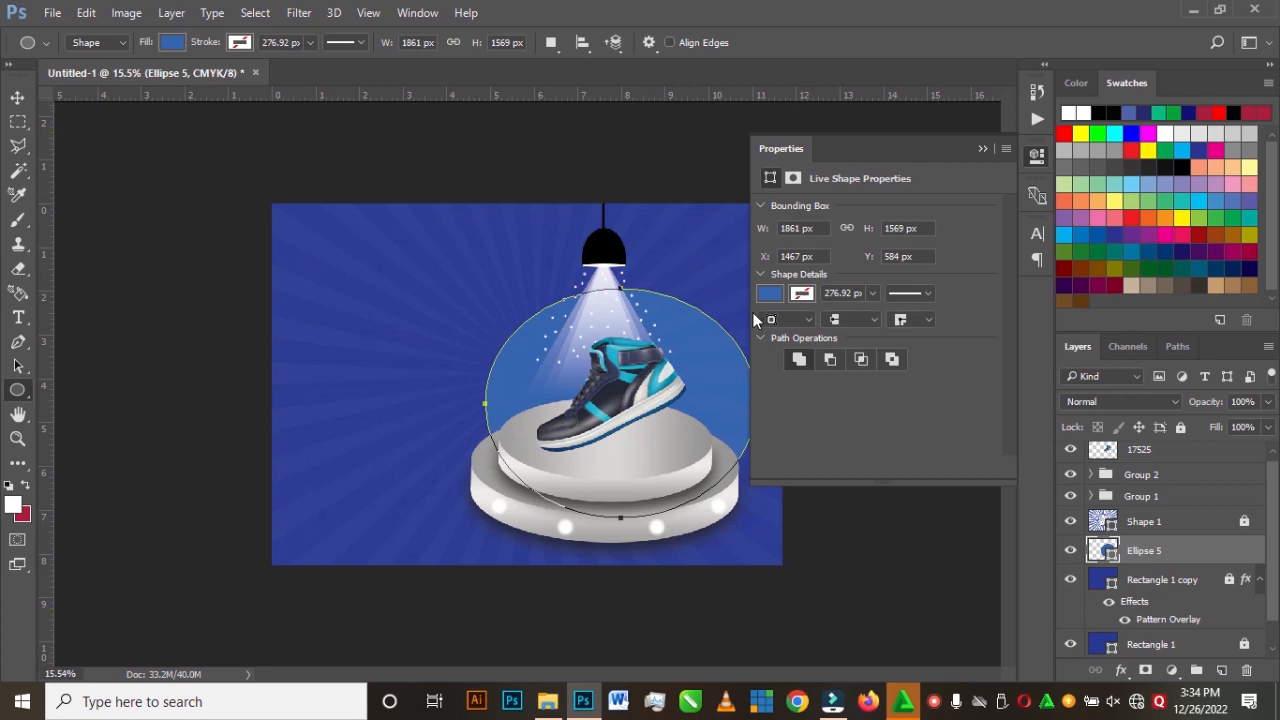
Step: Rasterize the Ellipse 5 layer and lock the Rectangle 1 layer
left_click(981, 148)
key("v")
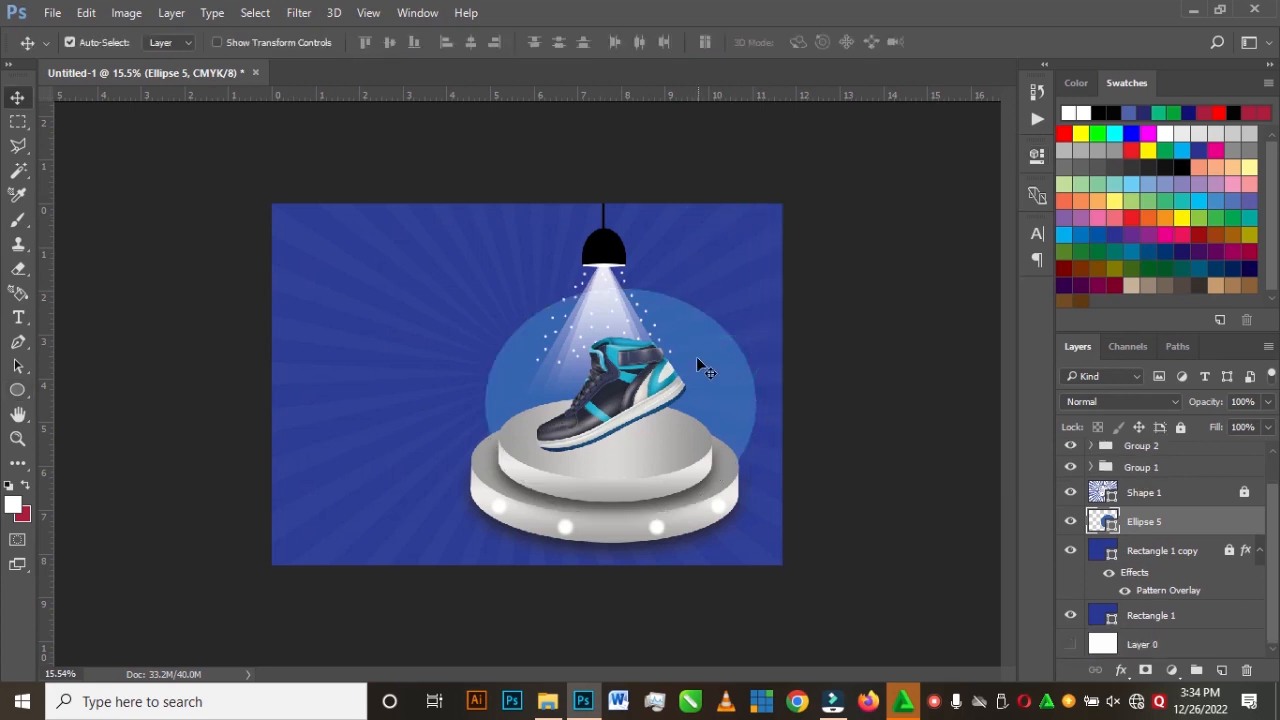
left_click(711, 347)
right_click(1230, 529)
left_click(923, 367)
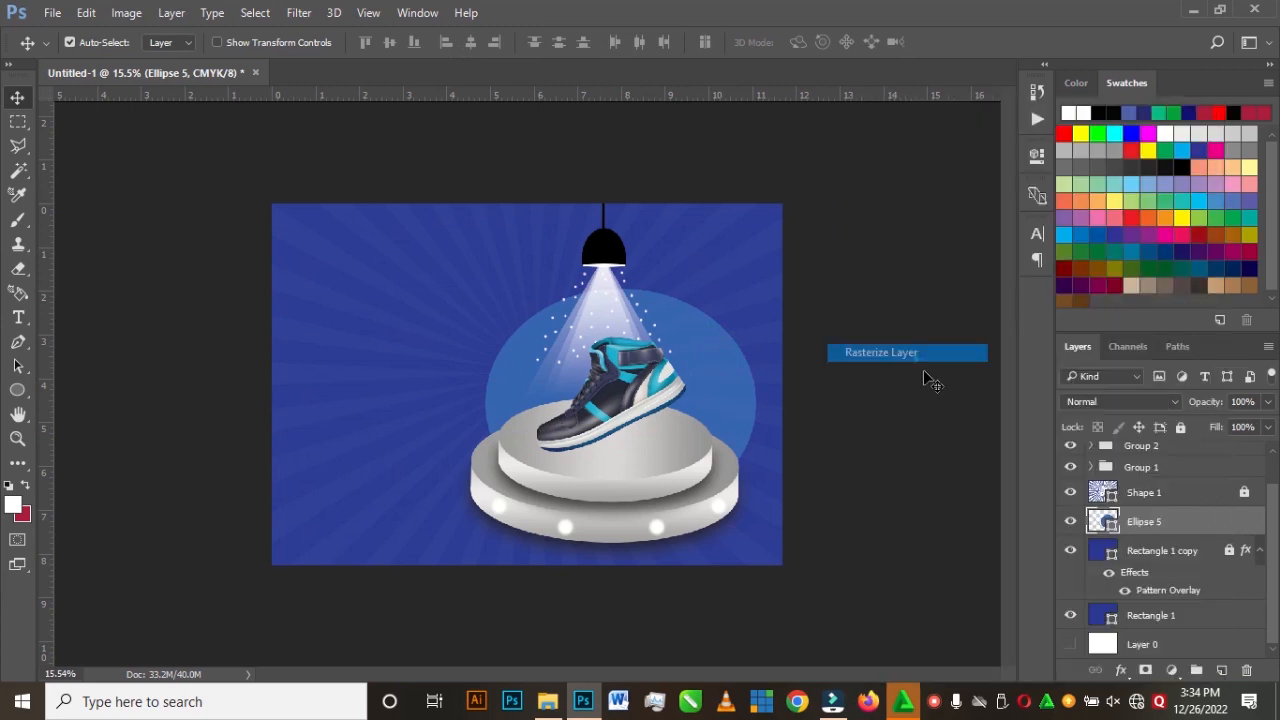
left_click(1215, 620)
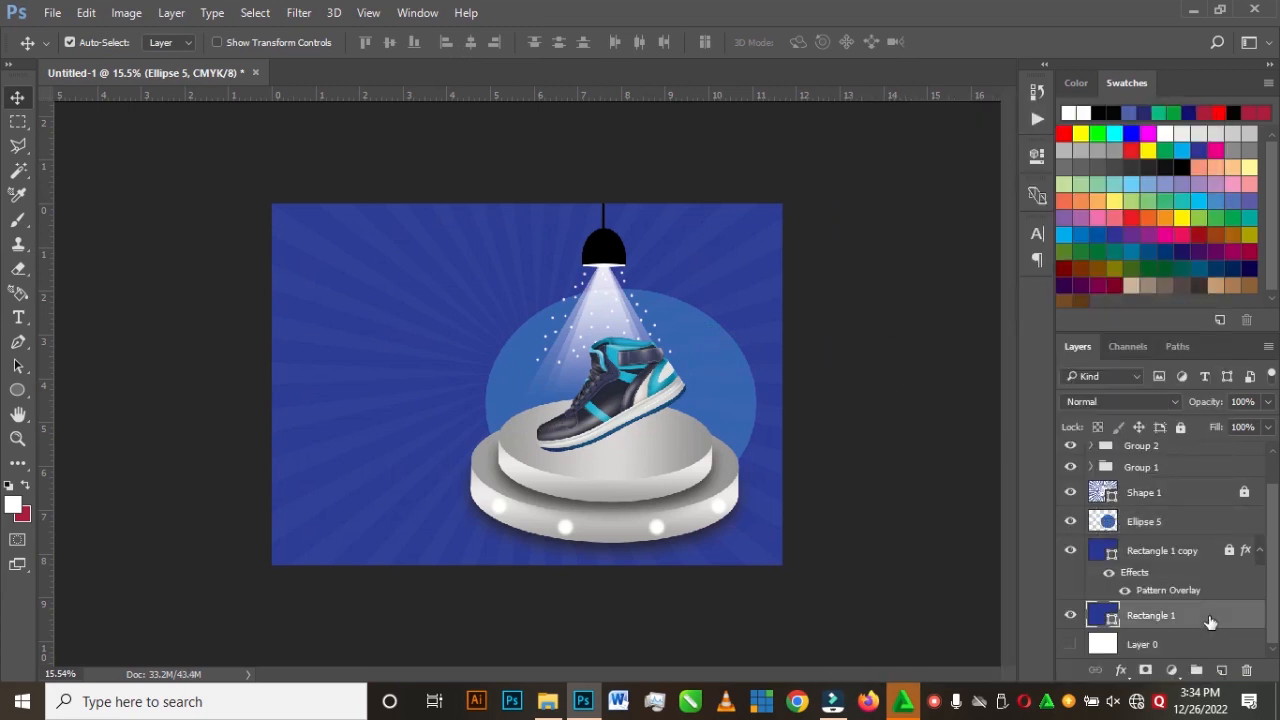
left_click(1181, 427)
Step: Apply a Gaussian Blur with a radius of 167.6 pixels to the Ellipse 5 layer
left_click(1150, 522)
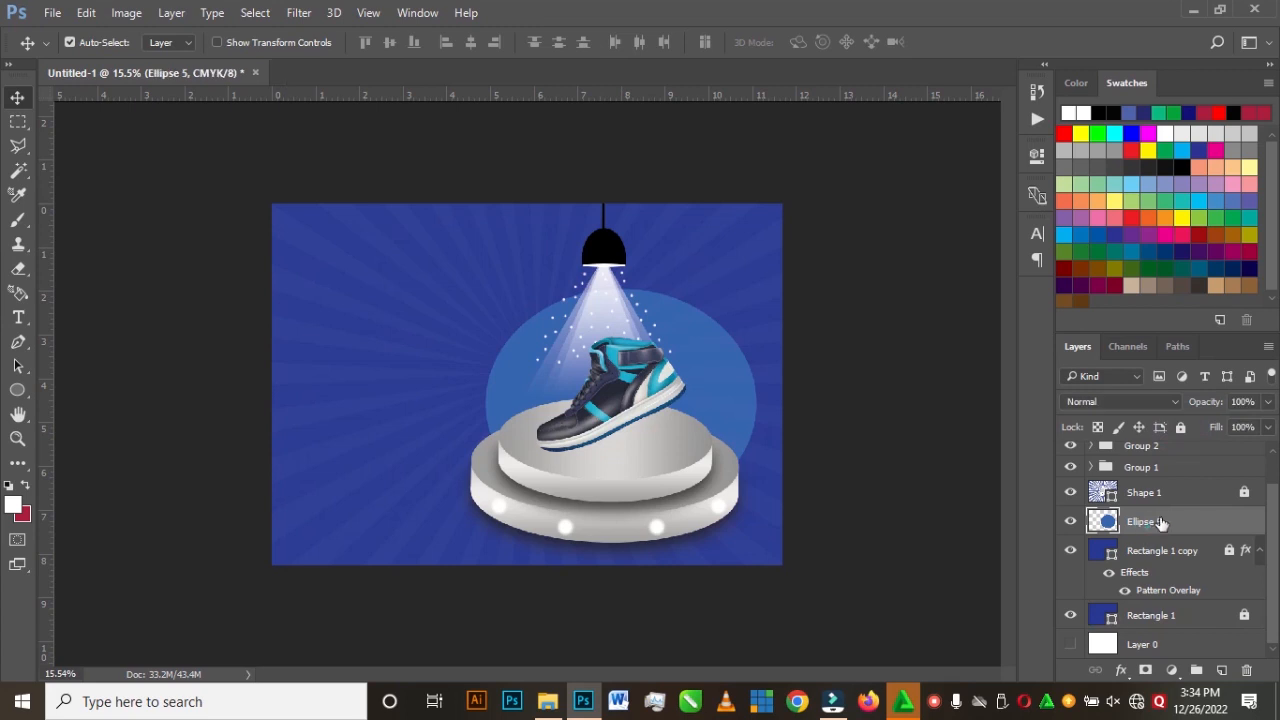
left_click(298, 12)
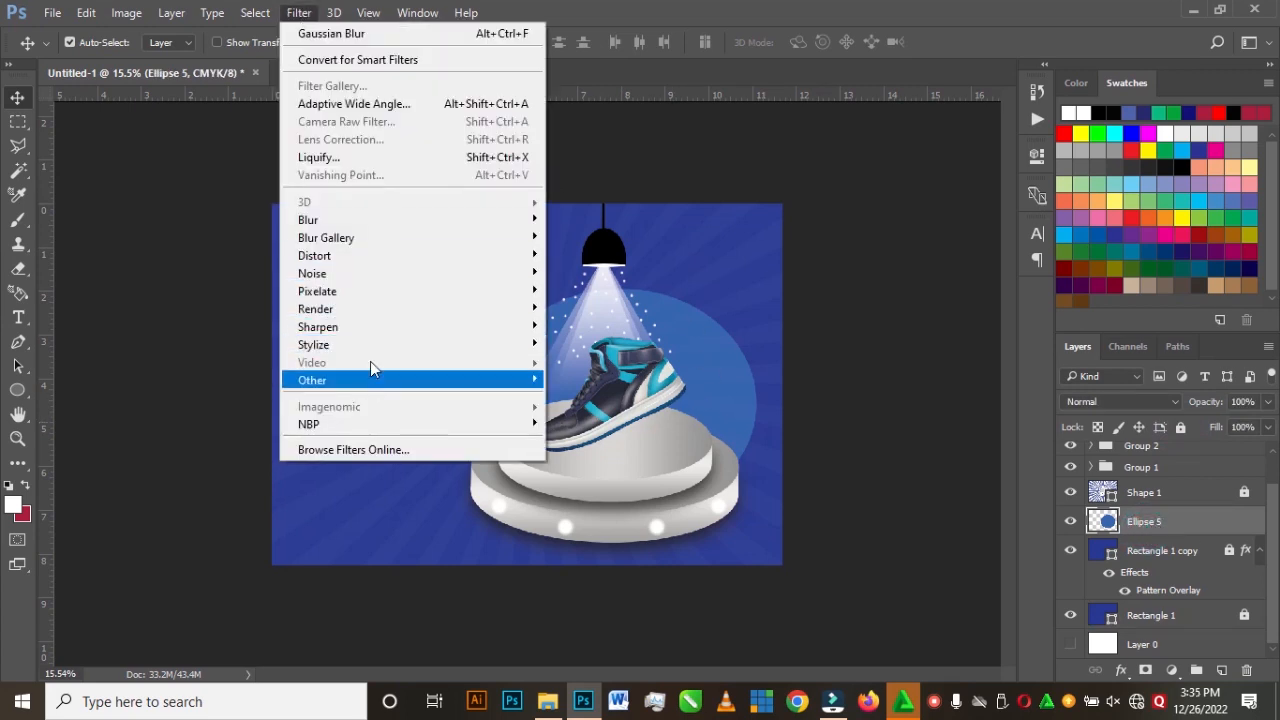
mouse_move(380, 218)
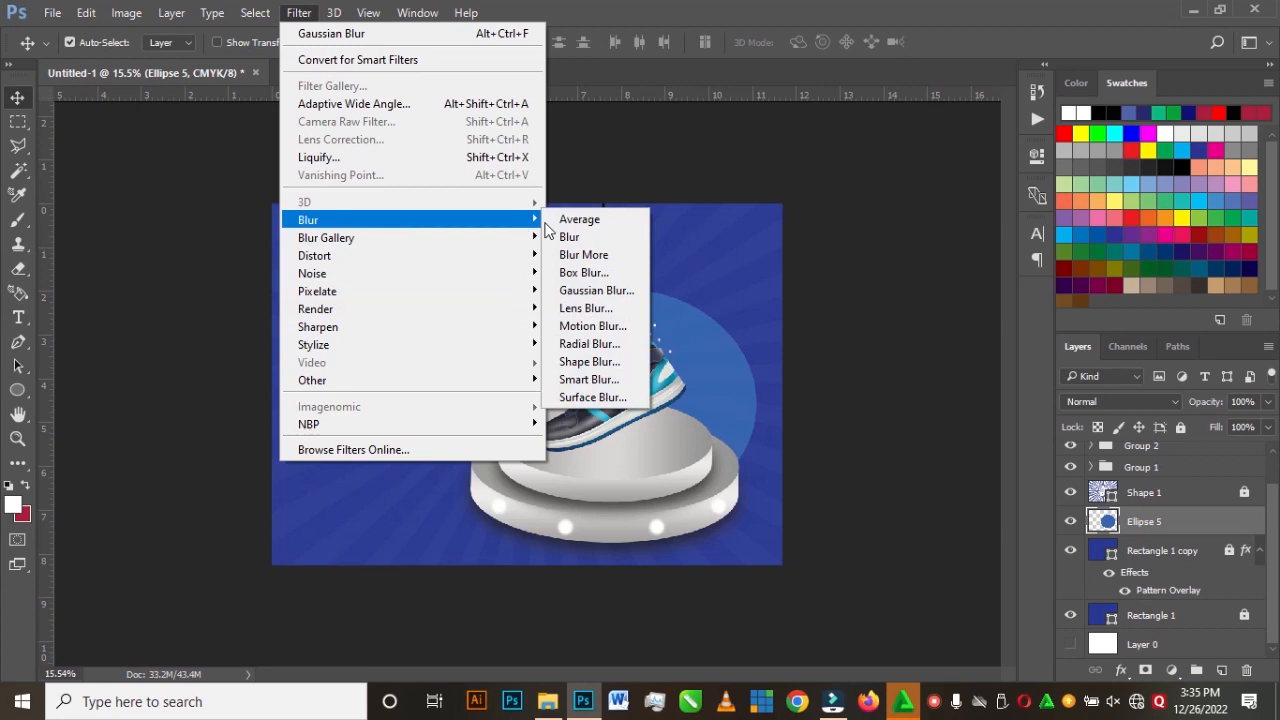
left_click(630, 290)
left_click(959, 304)
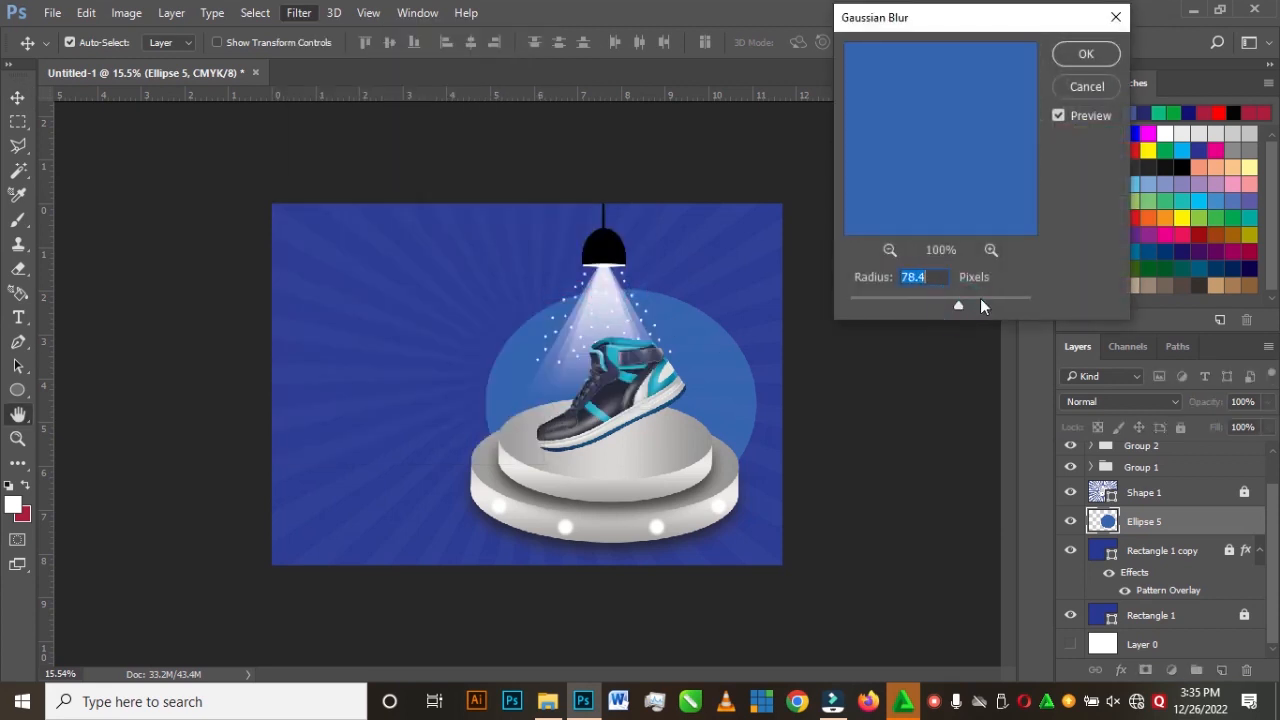
left_click(981, 304)
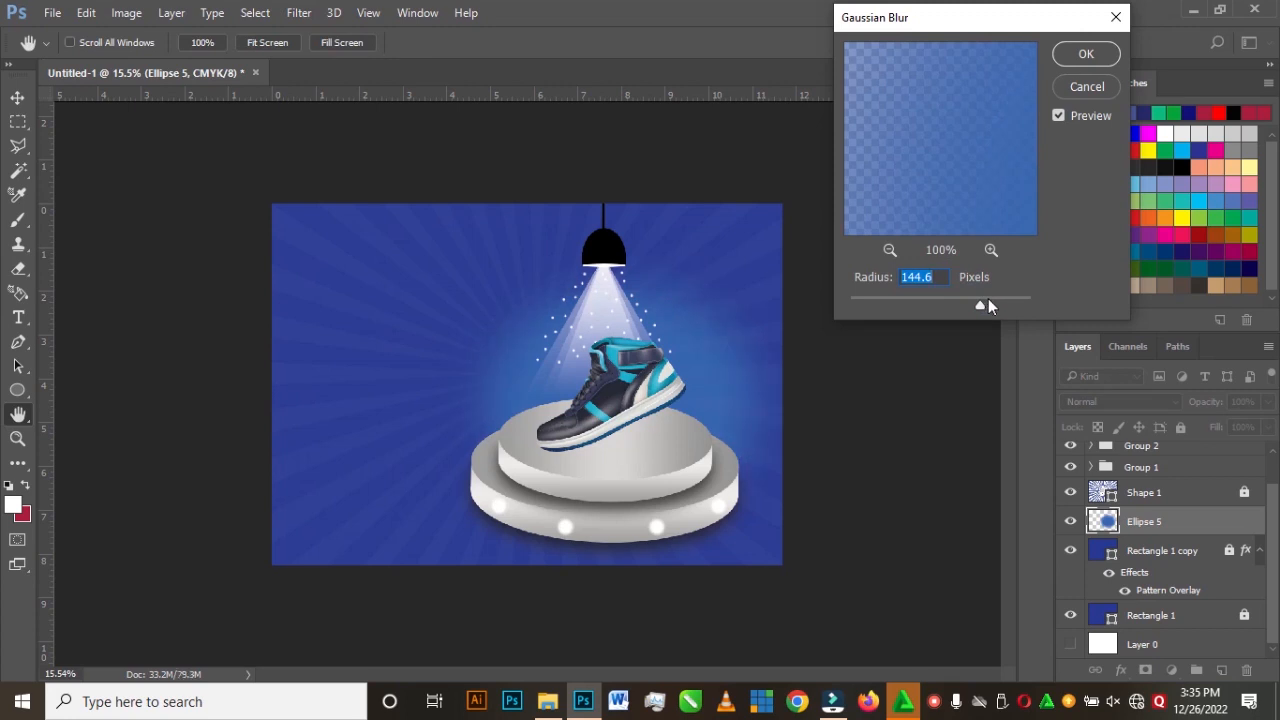
left_click(988, 302)
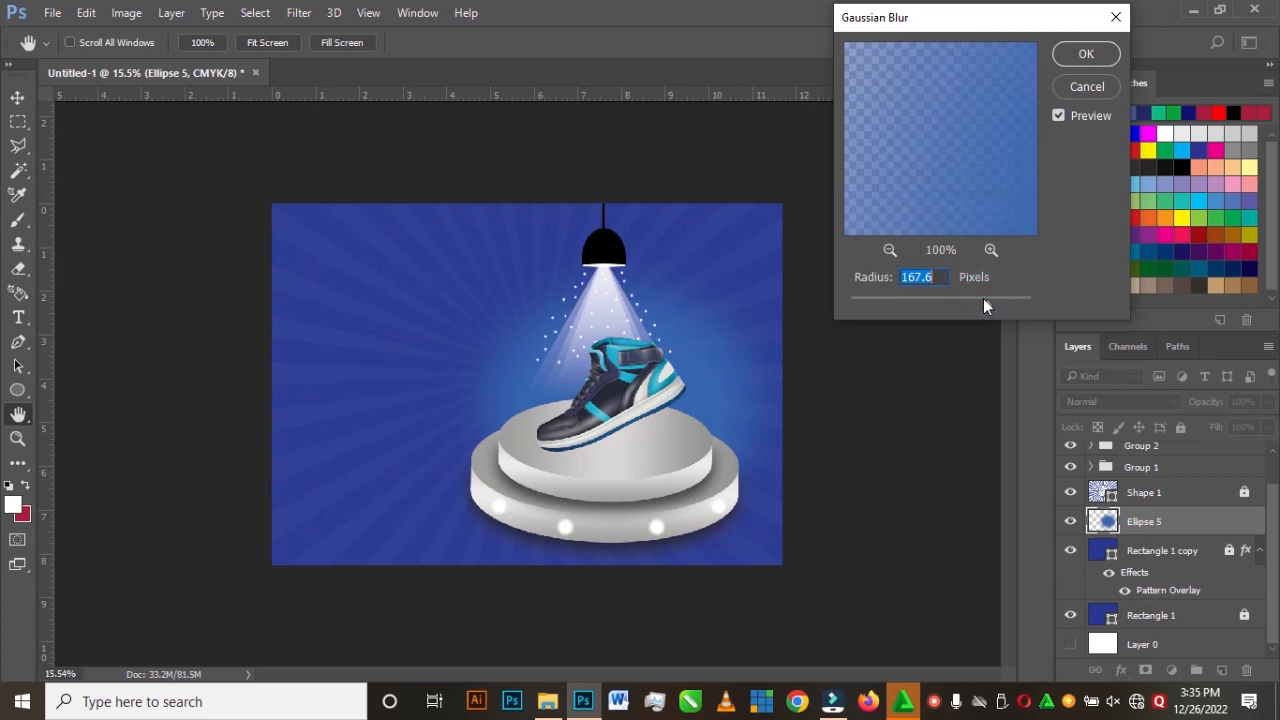
left_click(1087, 53)
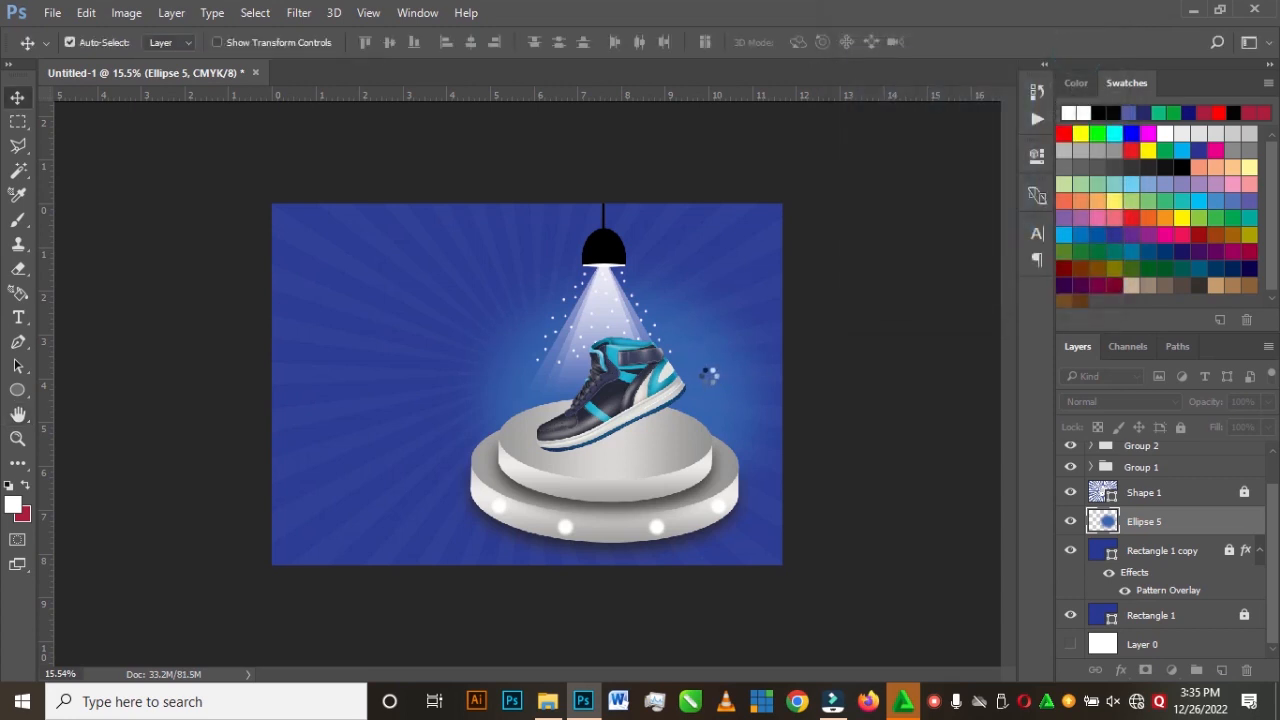
Step: Stretch the blurred ellipse glow toward the canvas's left side to about 112.47% width
key("ctrl+t")
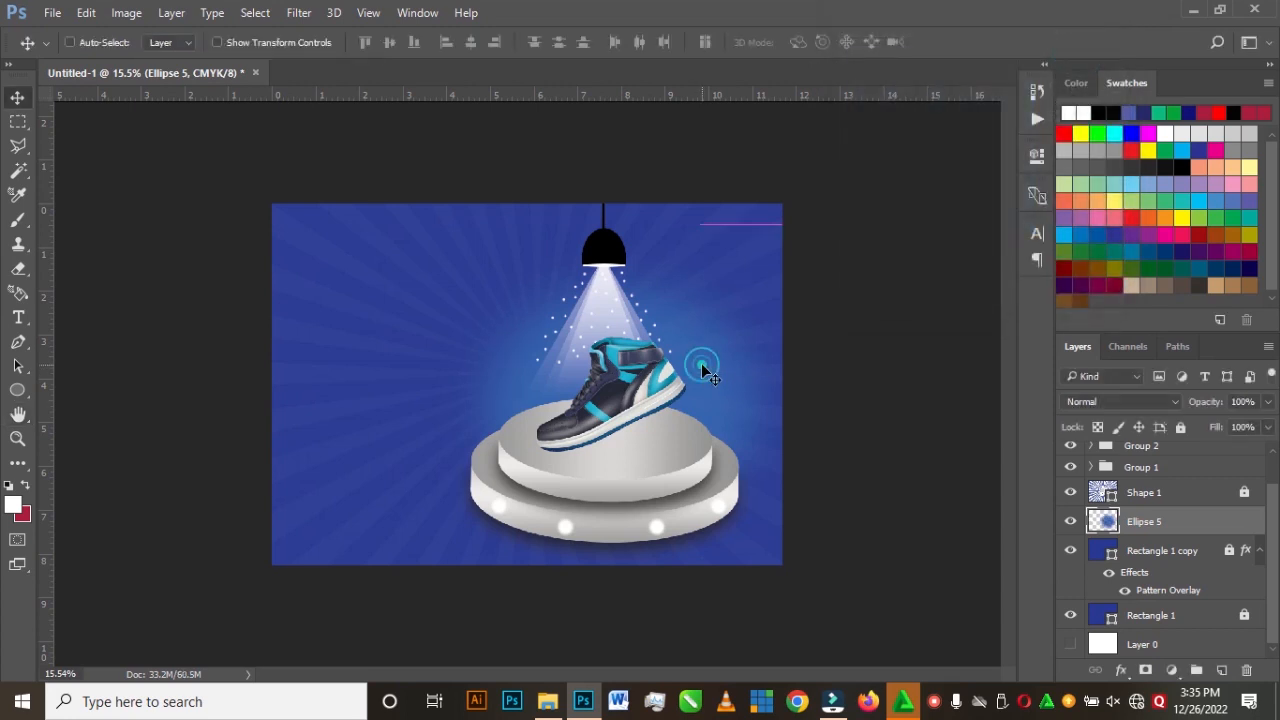
left_click_drag(423, 396, 377, 404)
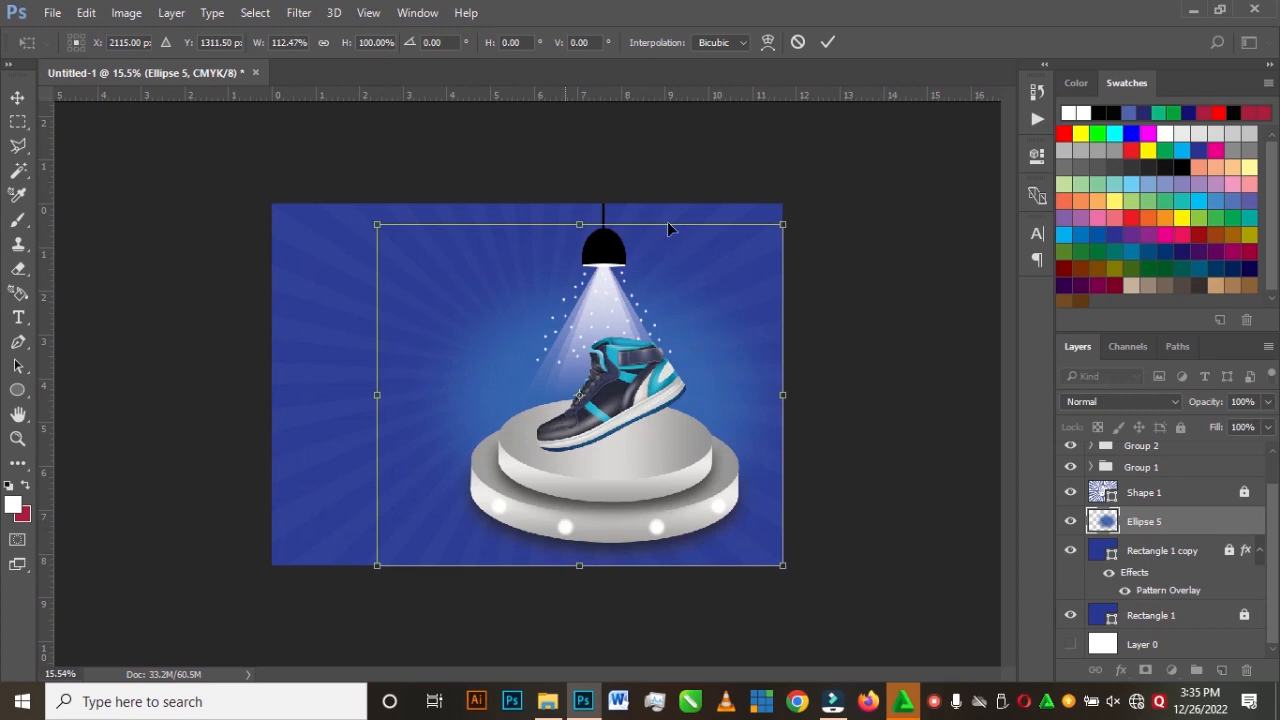
left_click(828, 42)
left_click_drag(500, 380, 501, 377)
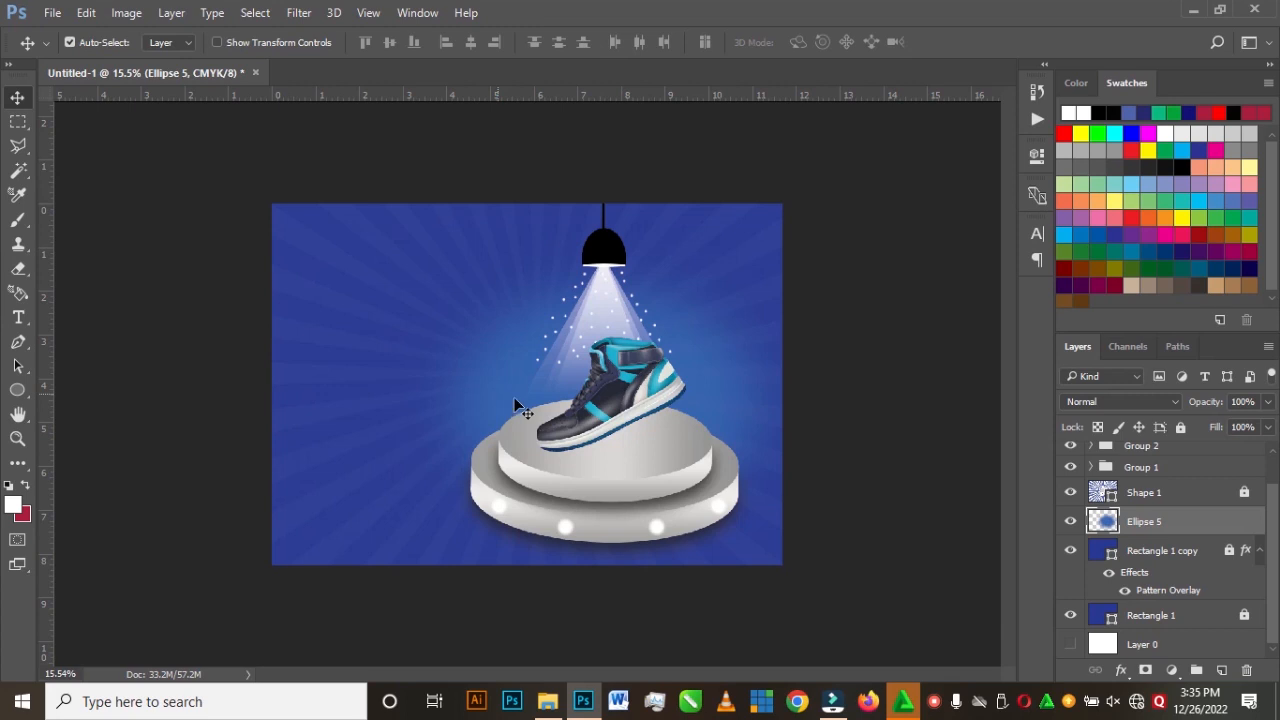
Step: Set the Custom Shape tool to the small sun shape with eight pointed rays
left_click(20, 392)
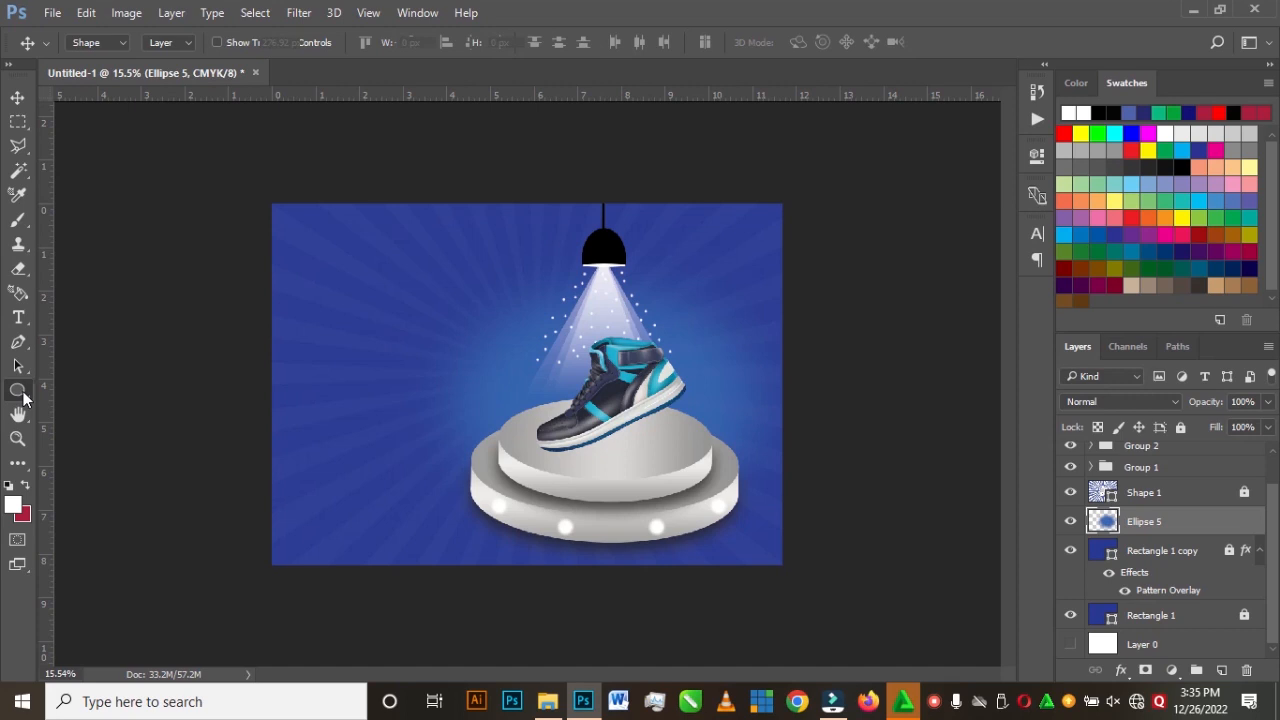
right_click(24, 398)
left_click(85, 477)
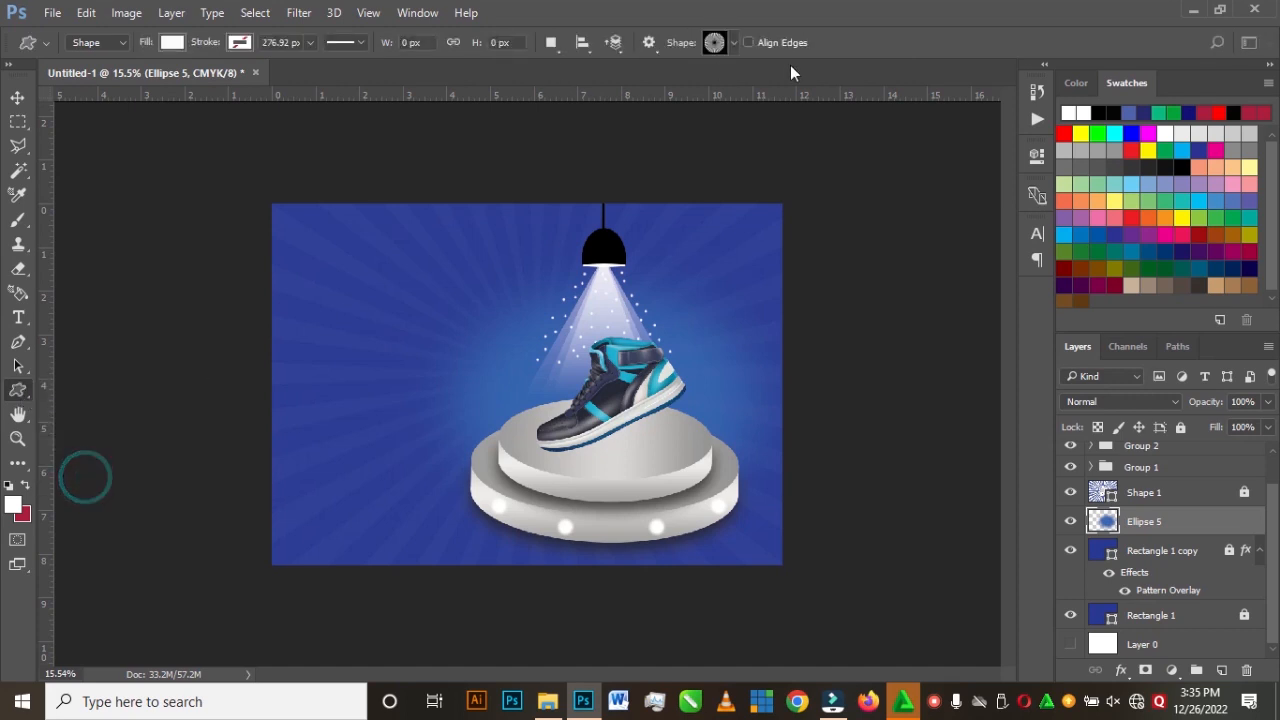
left_click(731, 44)
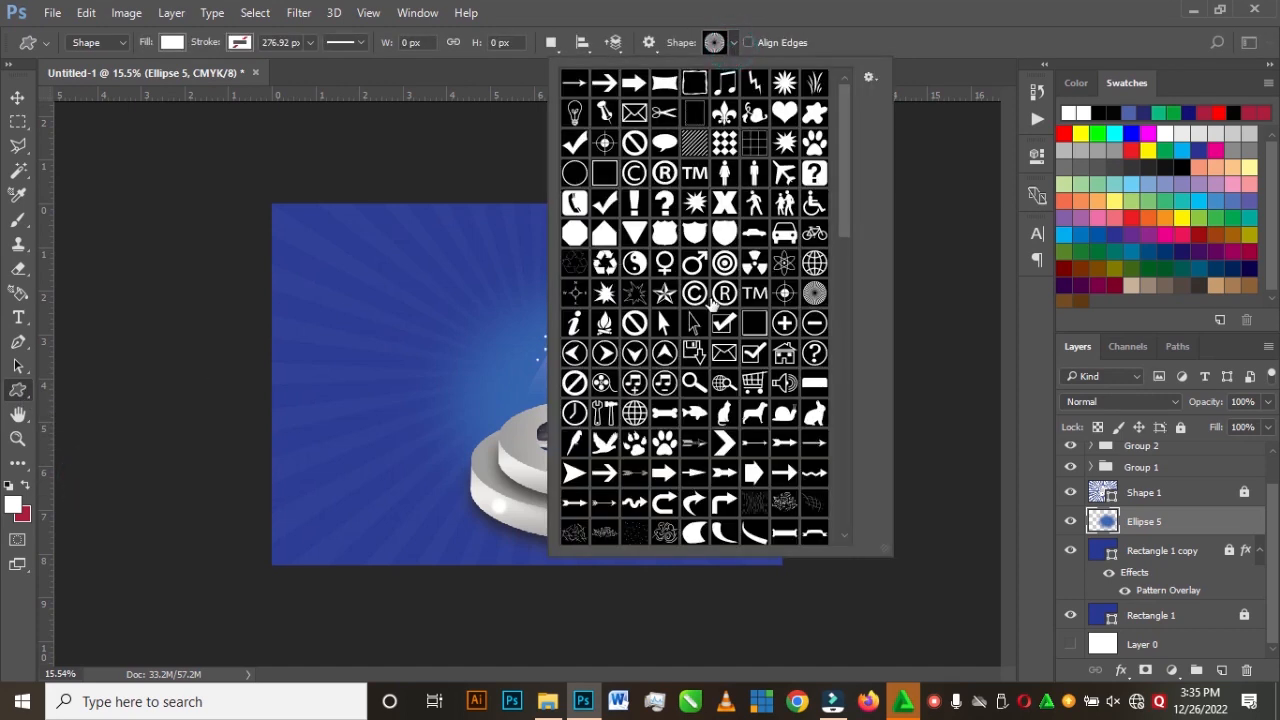
scroll(712, 300, "down", 5)
scroll(738, 291, "down", 2)
scroll(780, 300, "down", 6)
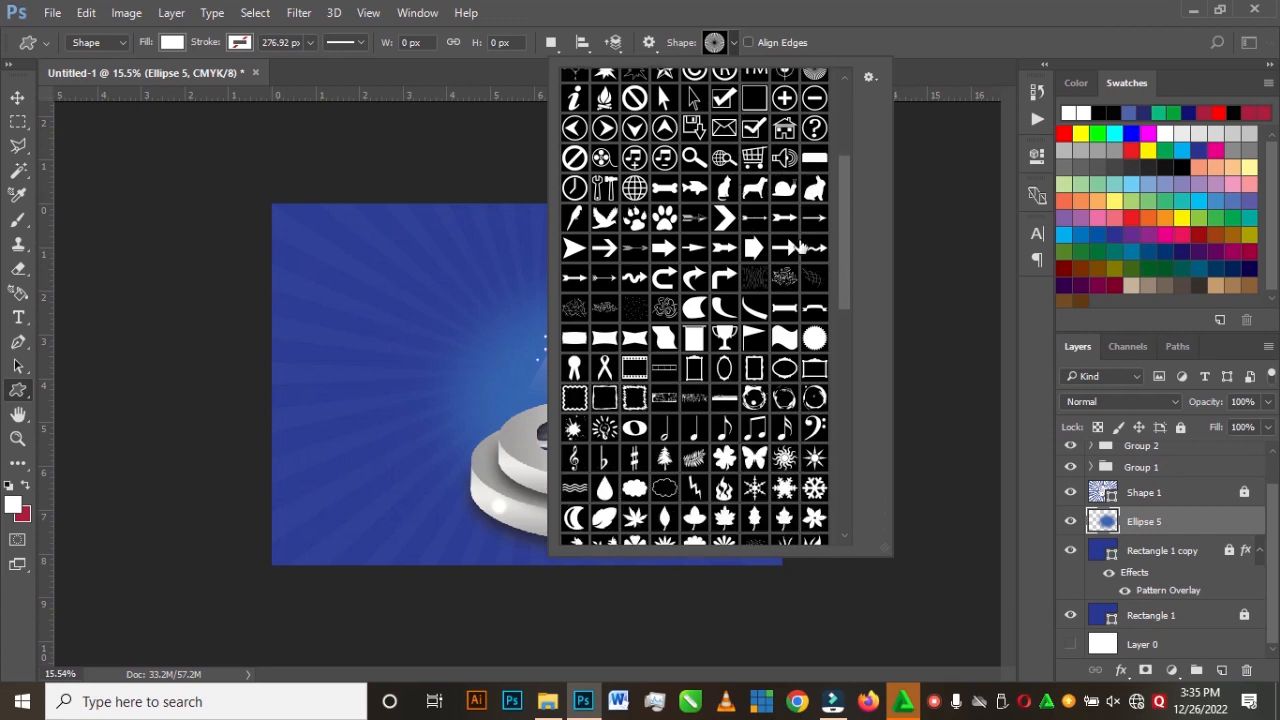
scroll(781, 352, "down", 1)
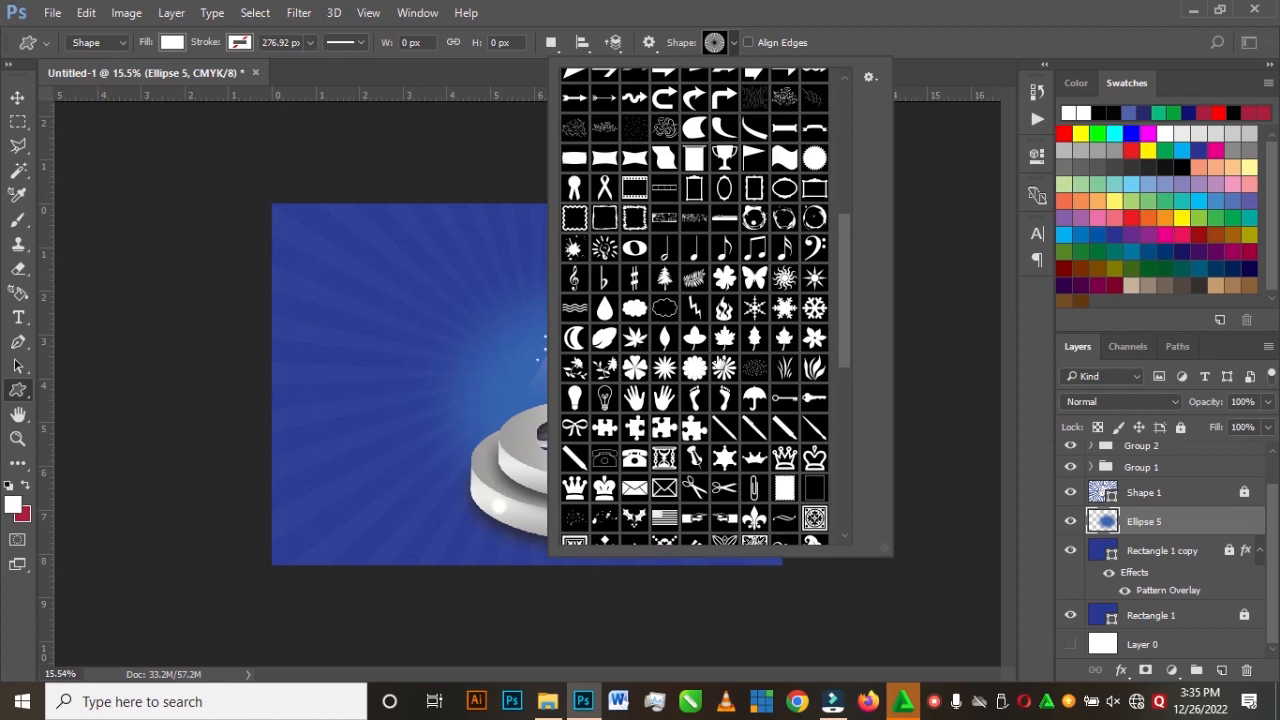
left_click(815, 279)
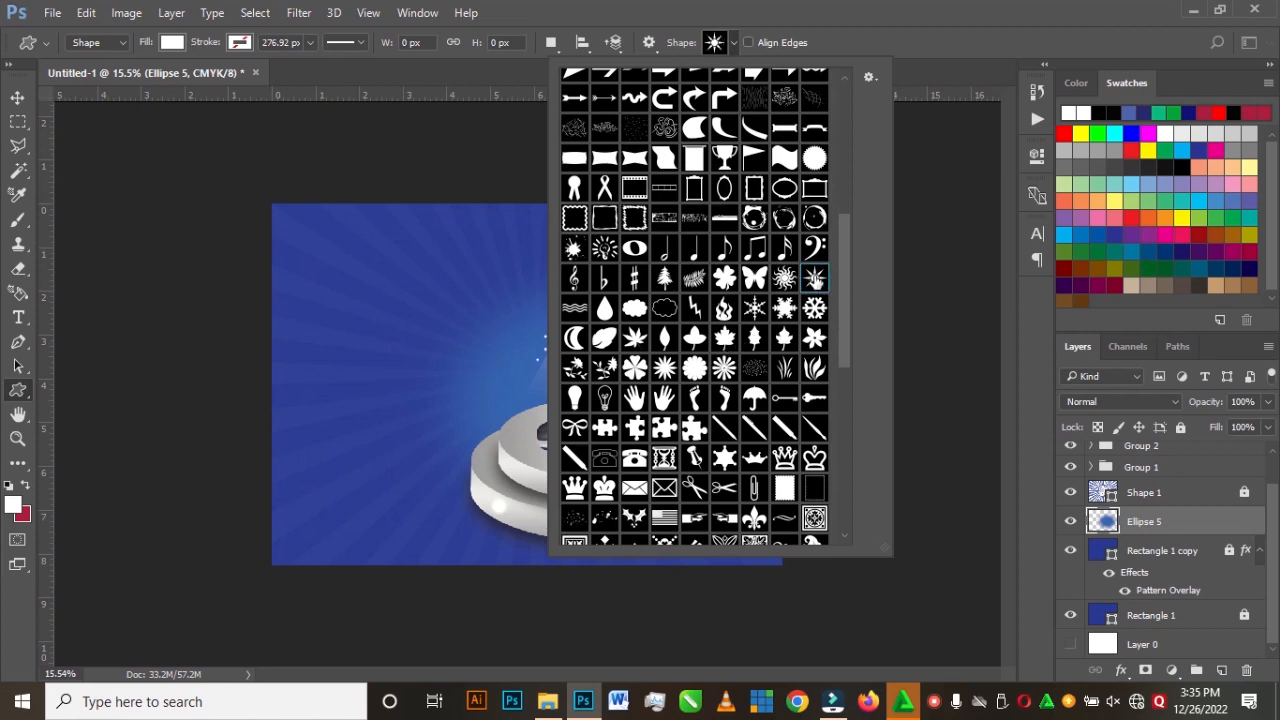
left_click(910, 41)
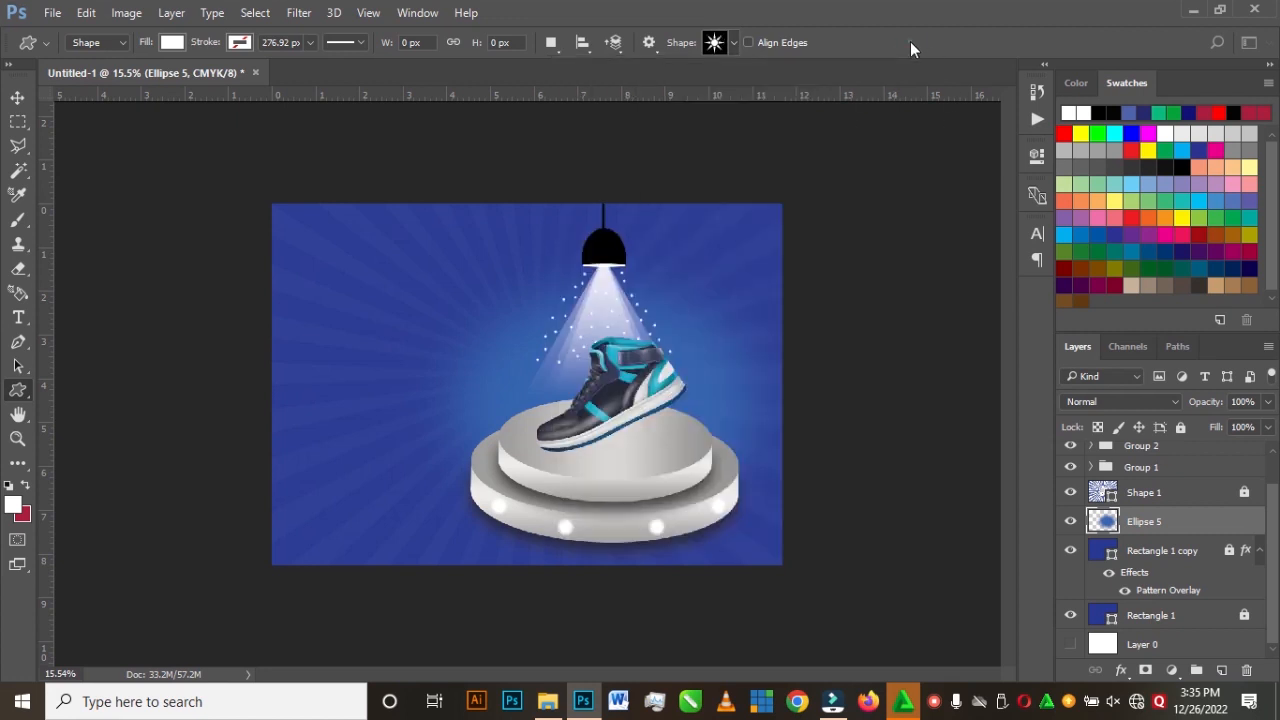
Step: Draw a tiny white eight-rayed sun near the canvas's left edge and move it slightly closer to that edge
scroll(296, 334, "up", 2)
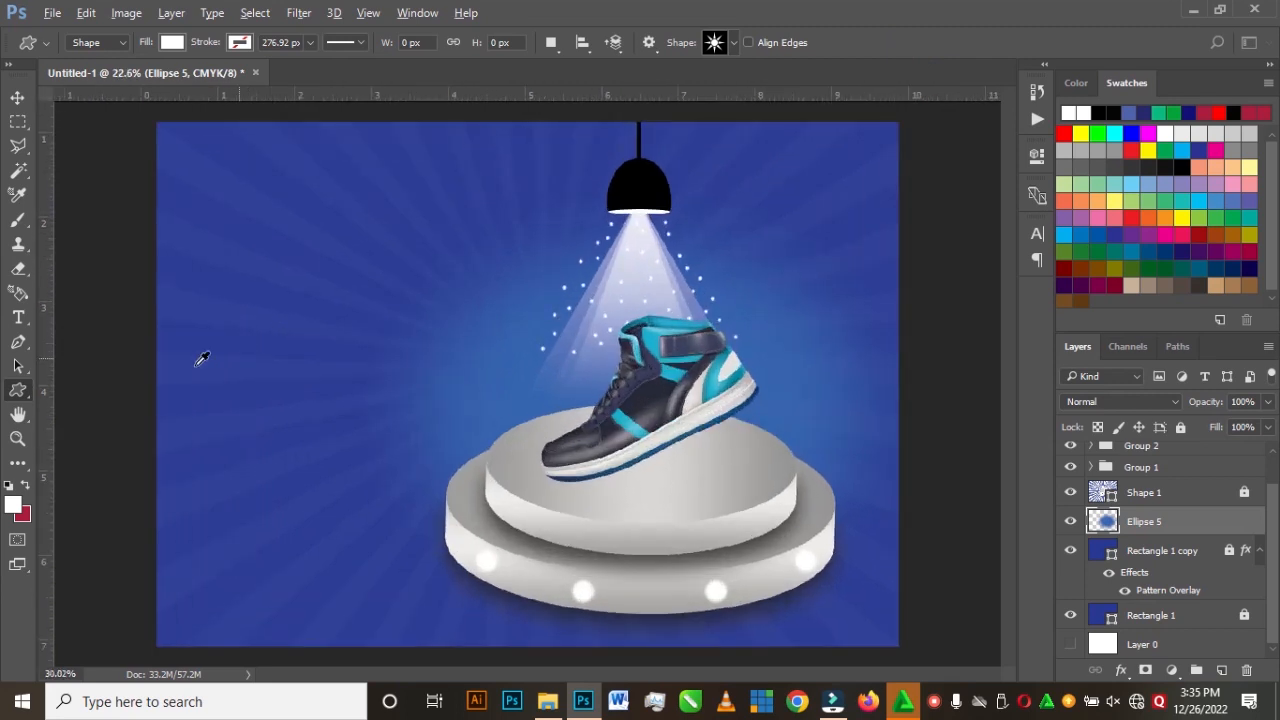
scroll(237, 309, "up", 2)
mouse_move(189, 297)
left_mouse_down()
mouse_move(211, 330)
mouse_move(205, 316)
left_mouse_up()
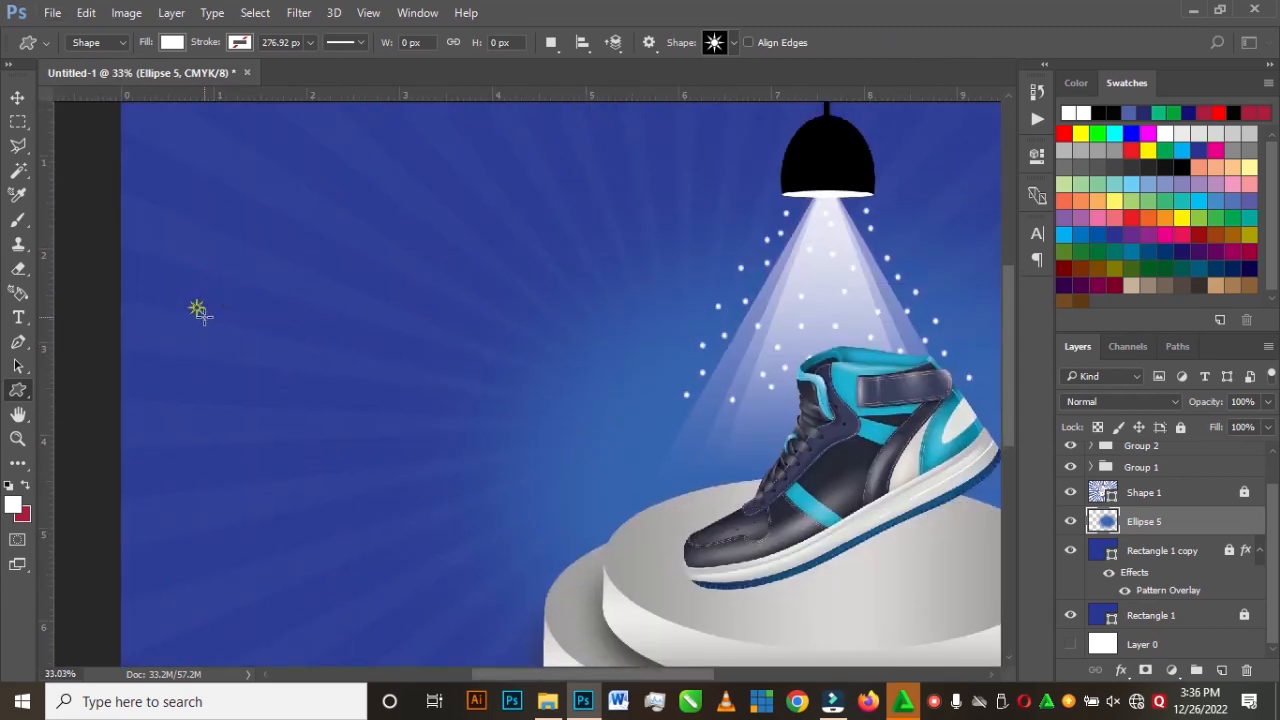
left_click(18, 97)
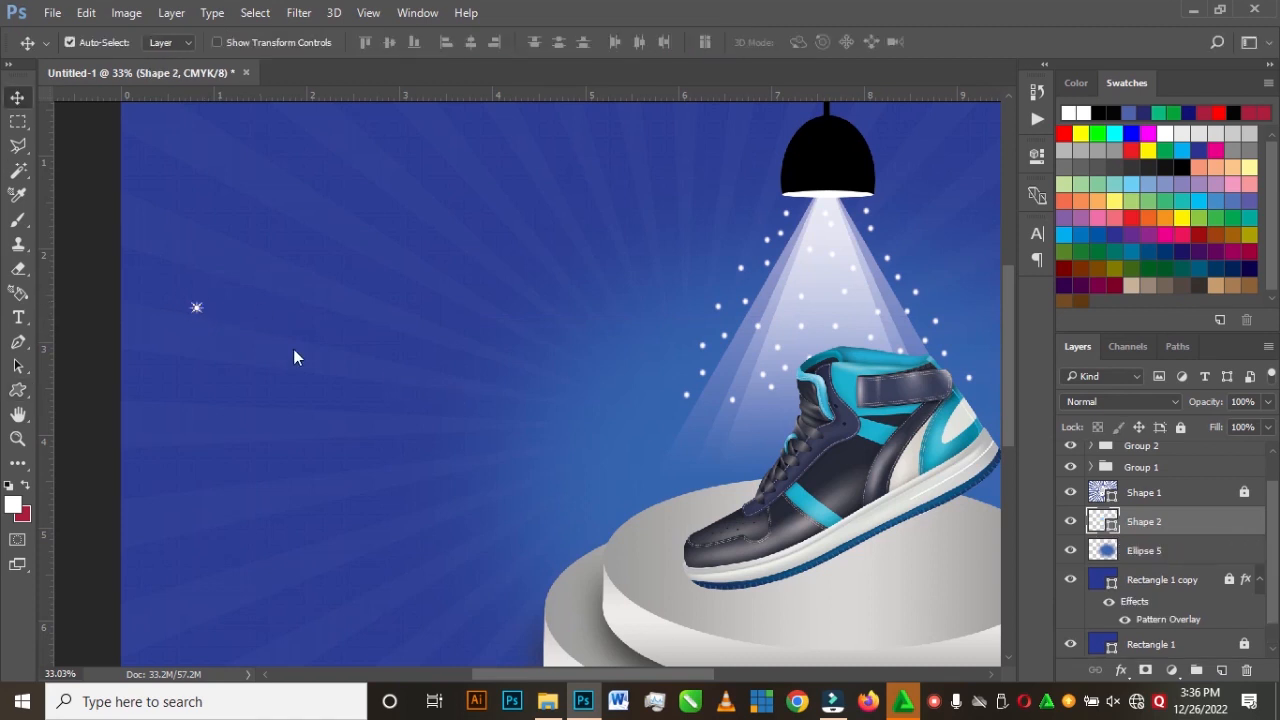
scroll(129, 340, "up", 3)
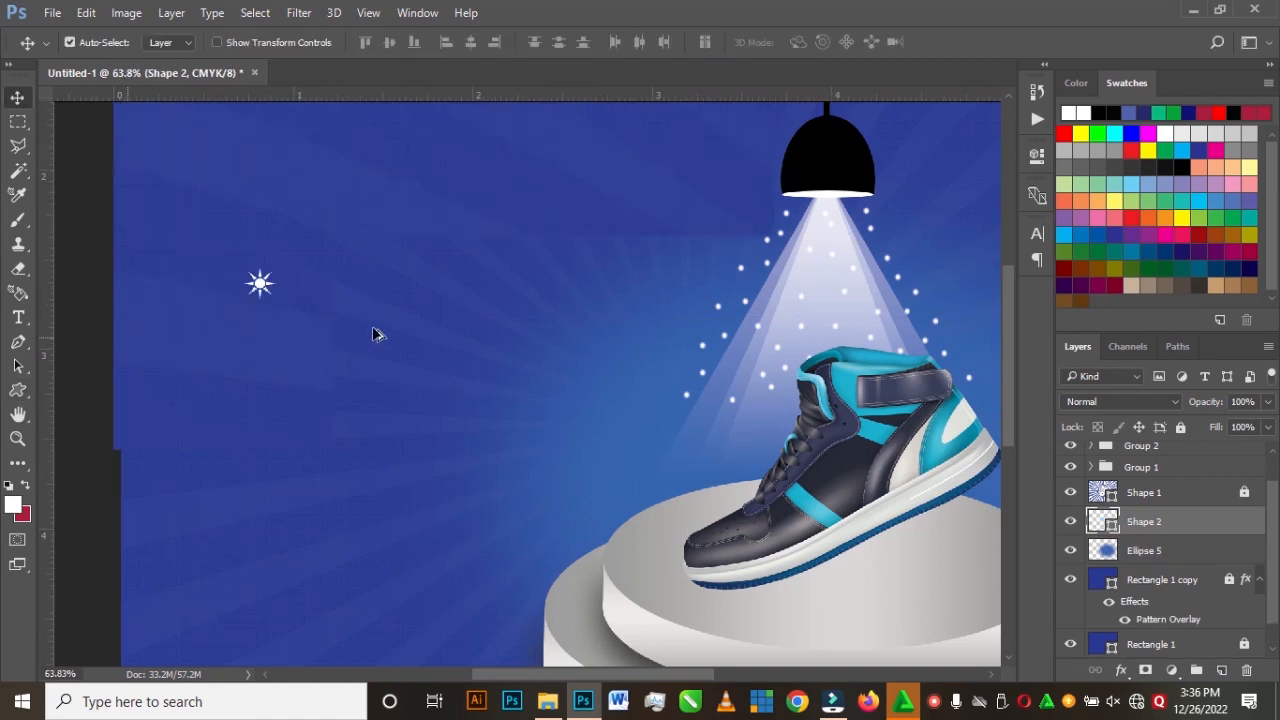
scroll(395, 332, "down", 5)
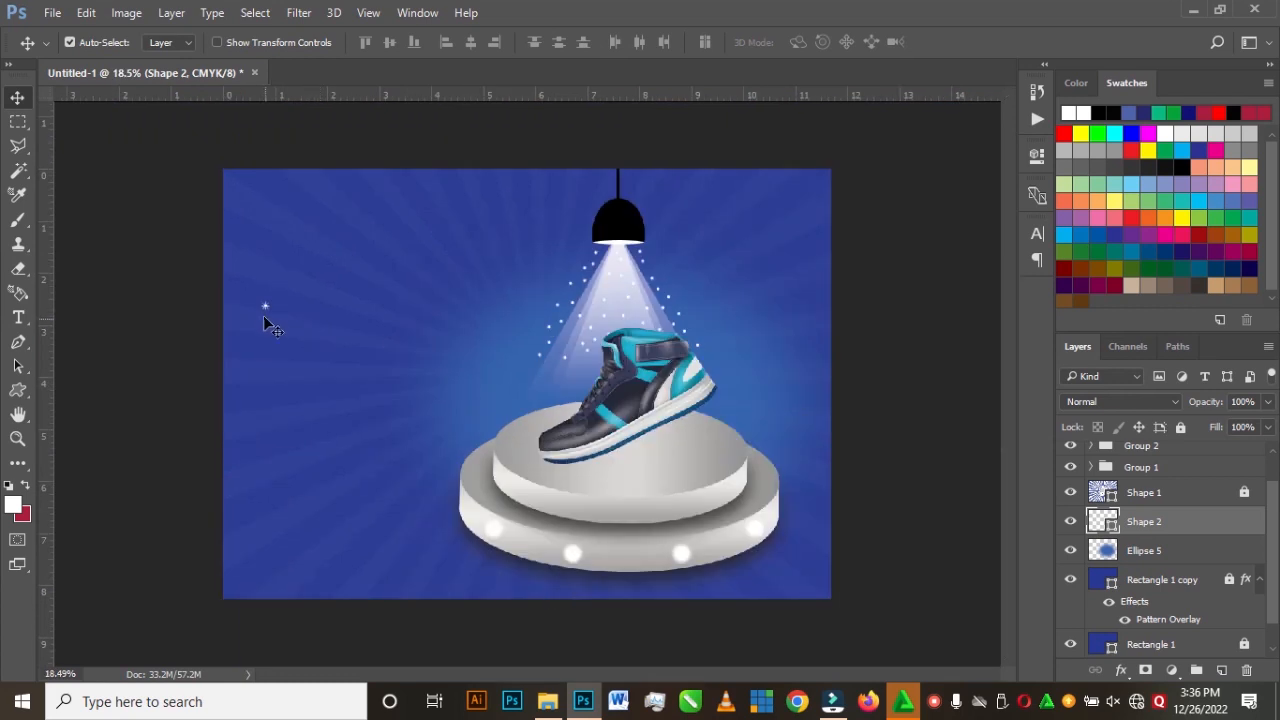
left_click_drag(265, 305, 255, 305)
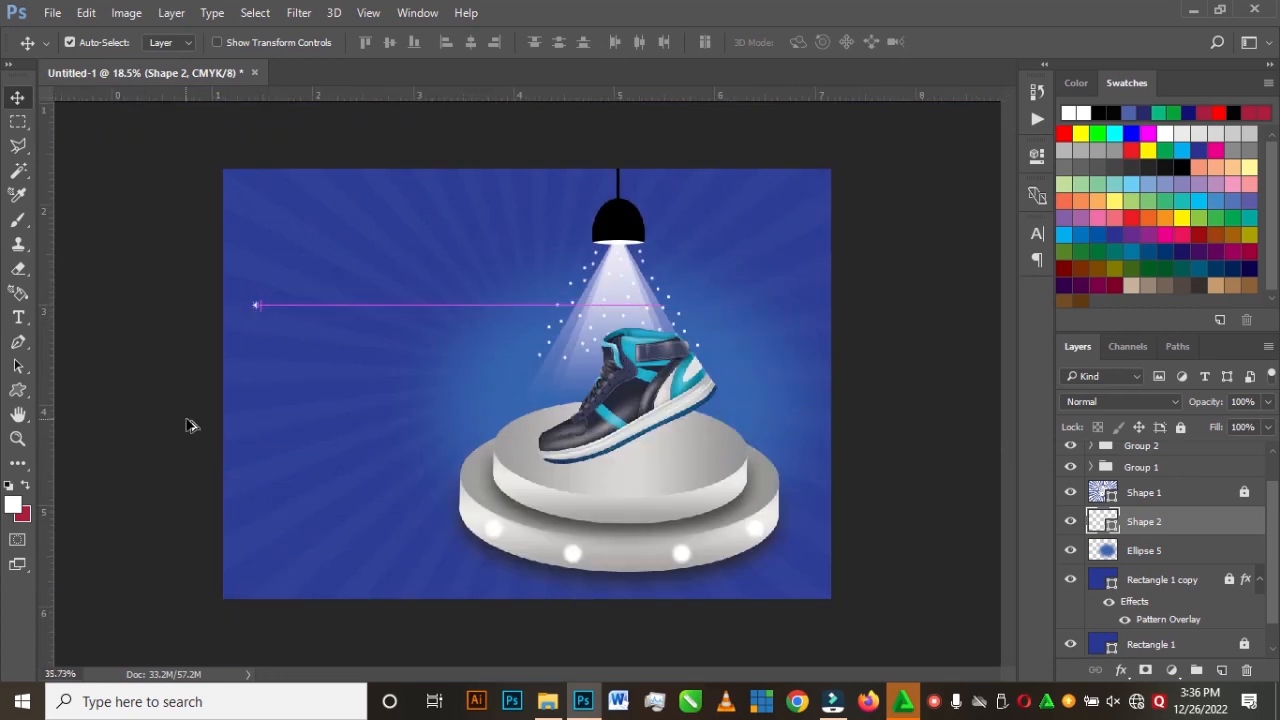
Step: Scale the tiny white sun near the canvas's left edge down to 82.14% and deselect it
scroll(193, 345, "up", 3)
left_click_drag(170, 215, 181, 208)
key("ctrl+t")
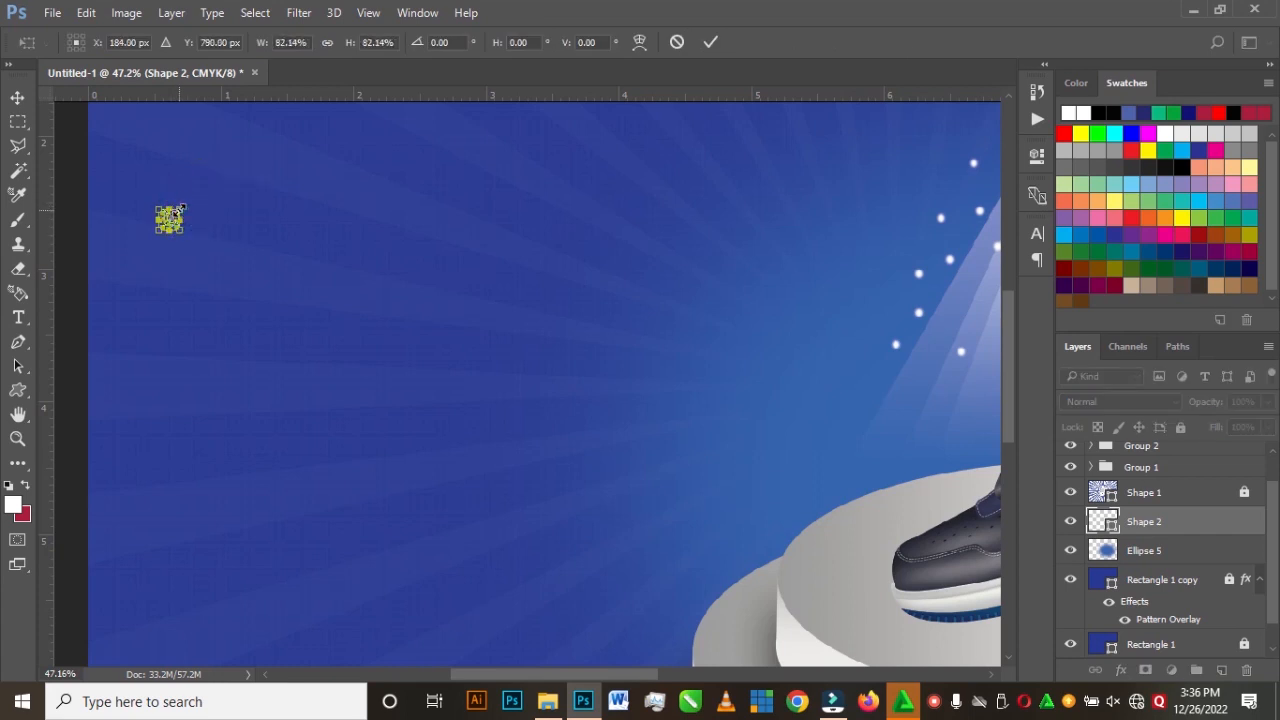
left_click(713, 42)
left_click(74, 202)
left_click(189, 264)
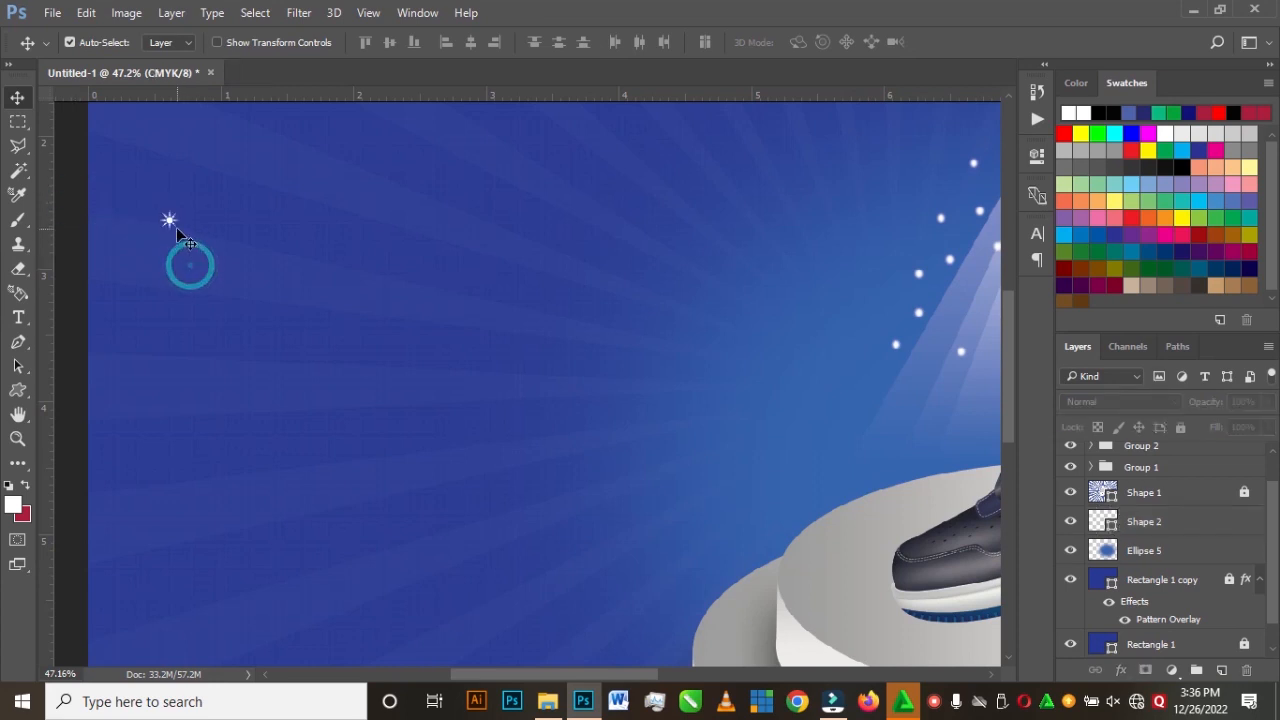
Step: Place a copy of the white sun directly below the original, leaving a small gap between them
left_click(170, 221)
left_click_drag(163, 217, 171, 243)
scroll(146, 270, "up", 1)
left_click(146, 270)
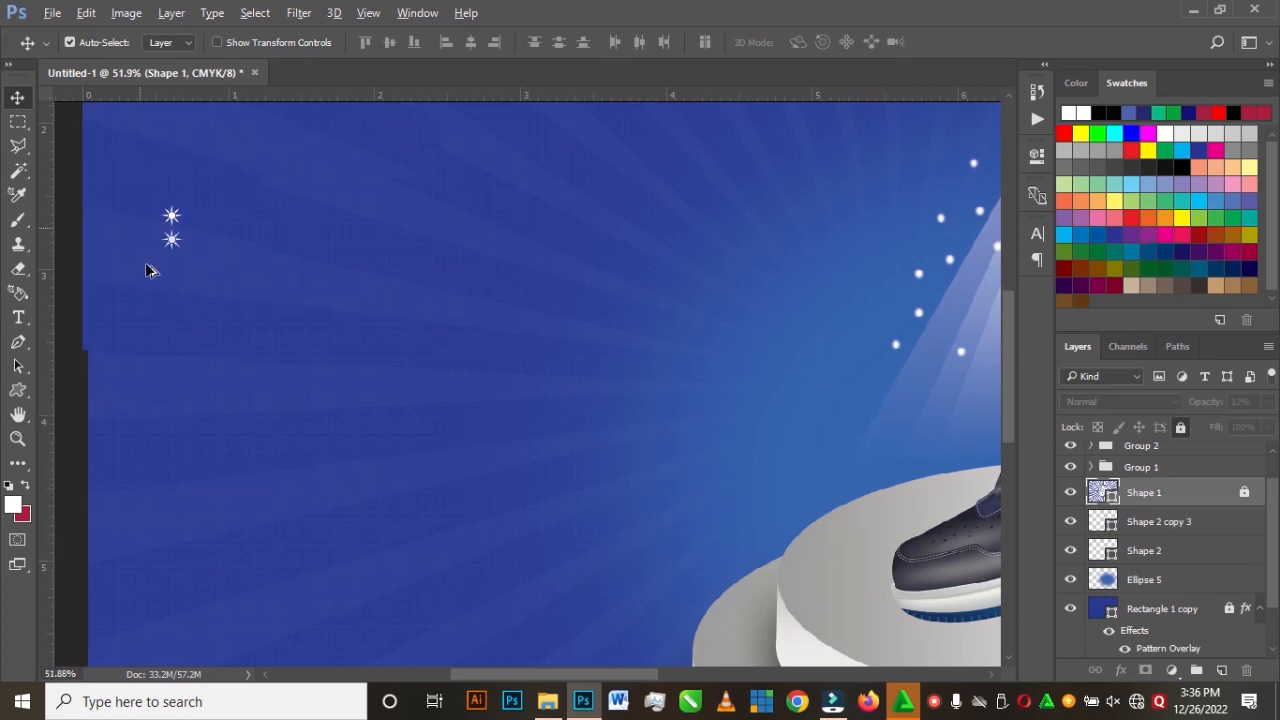
scroll(171, 245, "up", 6)
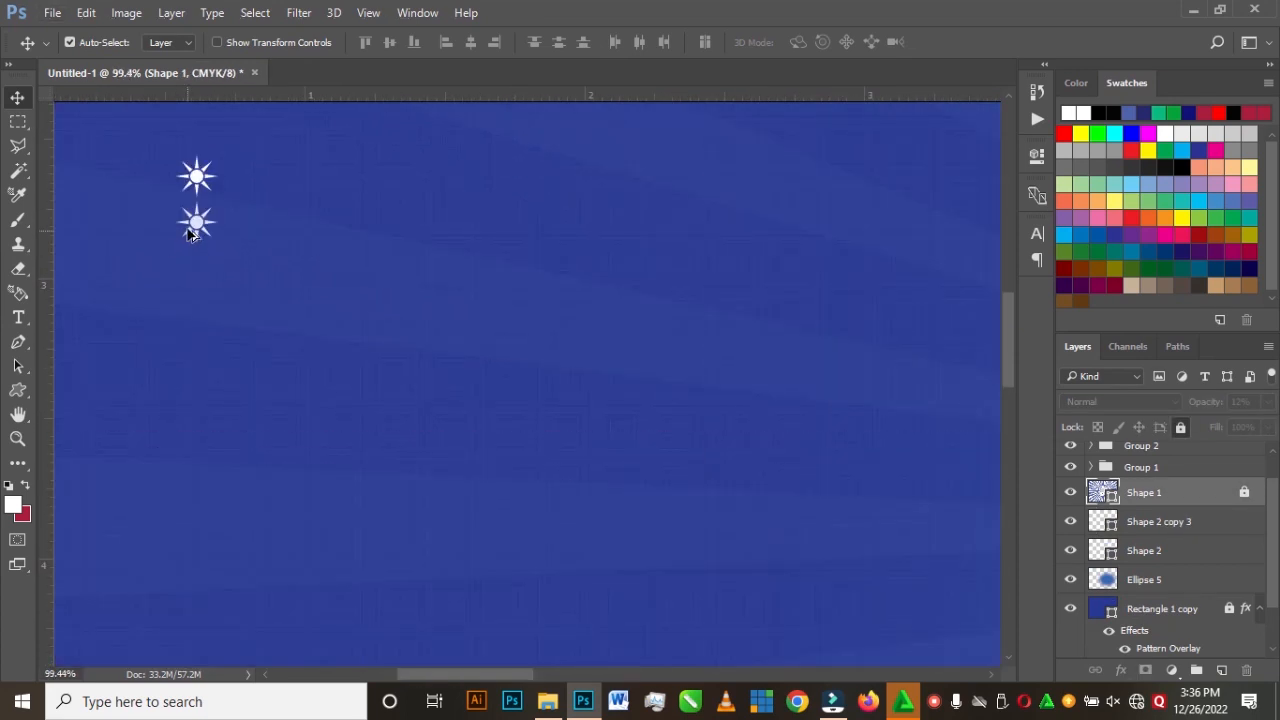
left_click(197, 228)
left_click_drag(197, 228, 188, 254)
key("ctrl+z")
Step: Add another copy of the top sun below the second one, forming an evenly spaced vertical column of three
left_click_drag(197, 181, 203, 270)
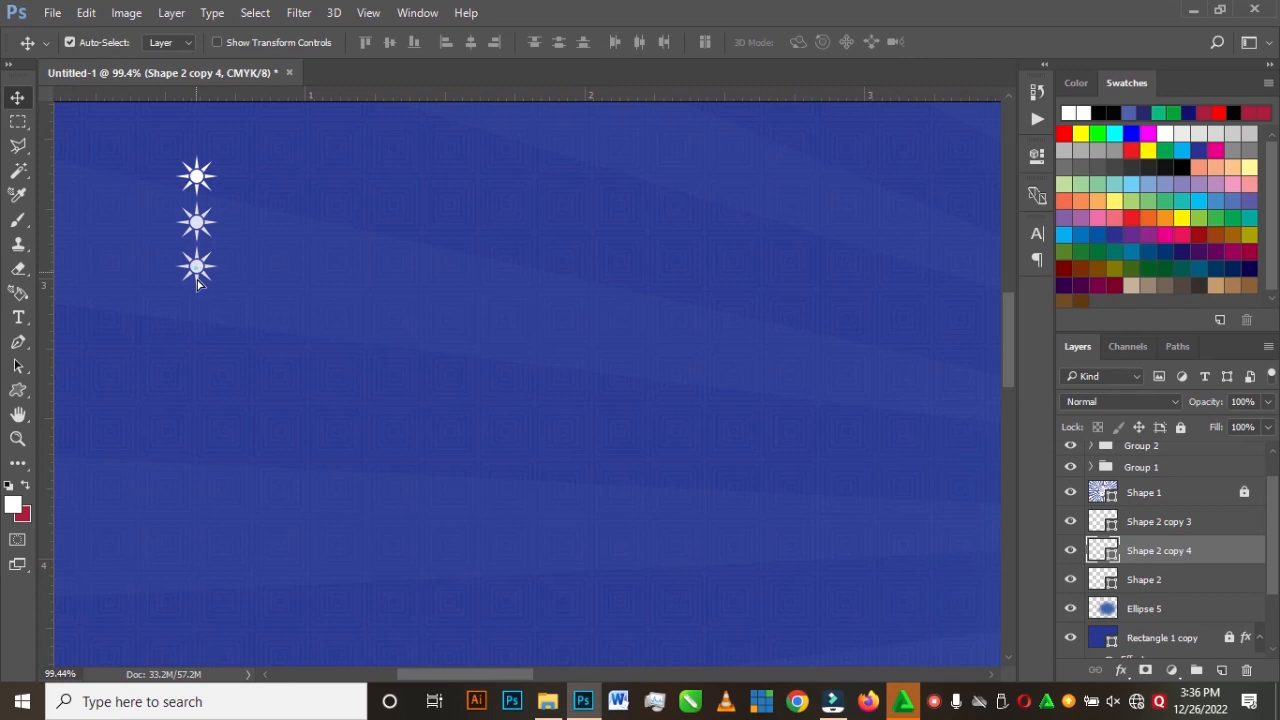
left_click(204, 308)
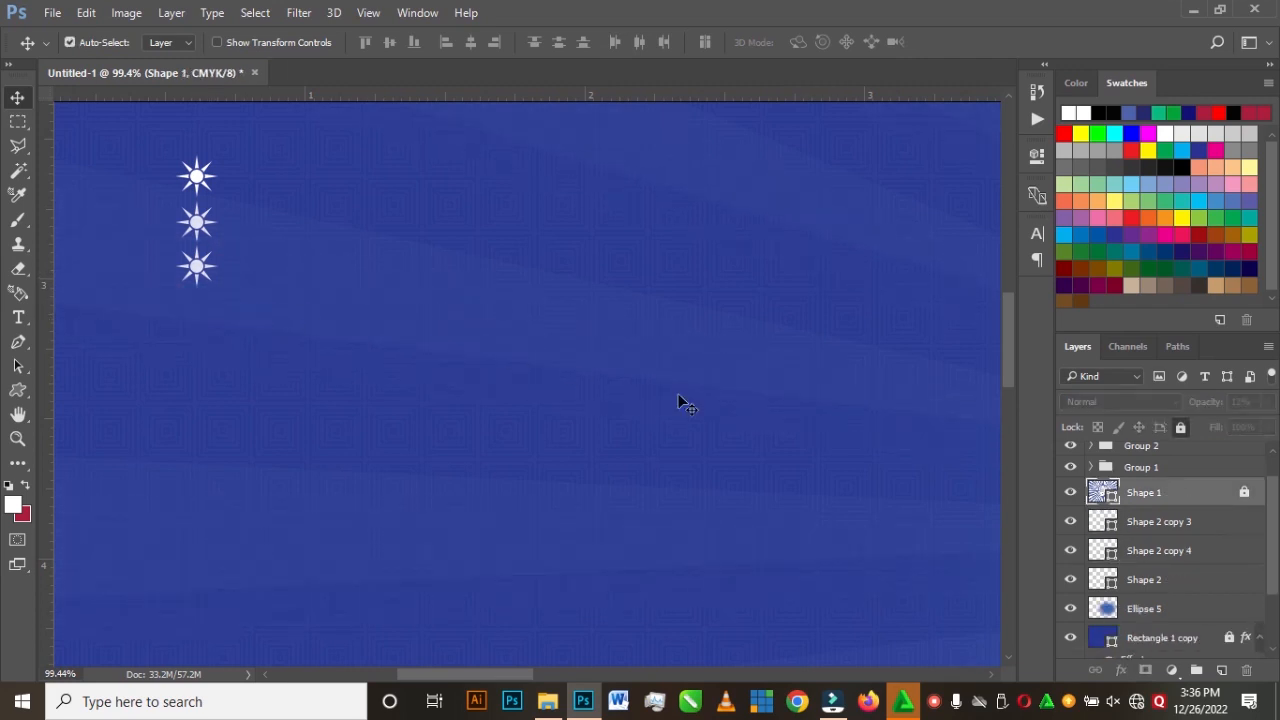
Step: Move the three sun layers, Shape 2, Shape 2 copy 3 and Shape 2 copy 4, above layer 17525 in the layer stack
scroll(1150, 512, "up", 2)
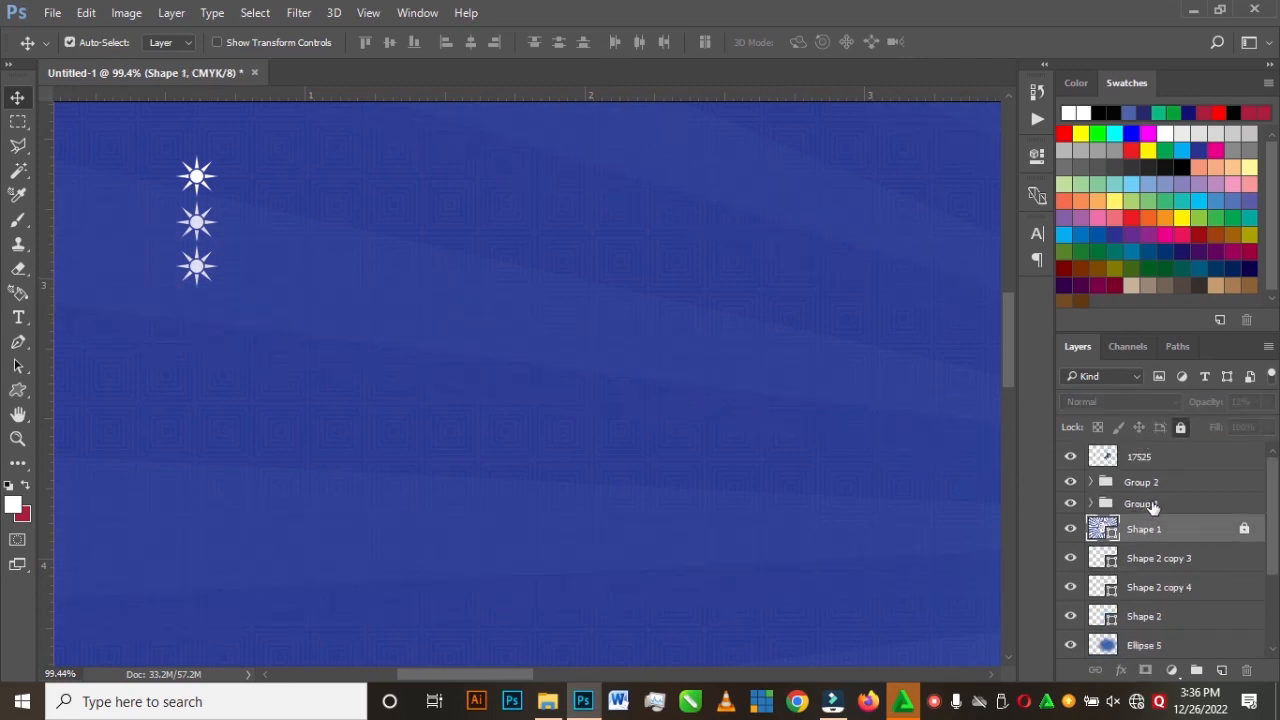
left_click(1166, 566)
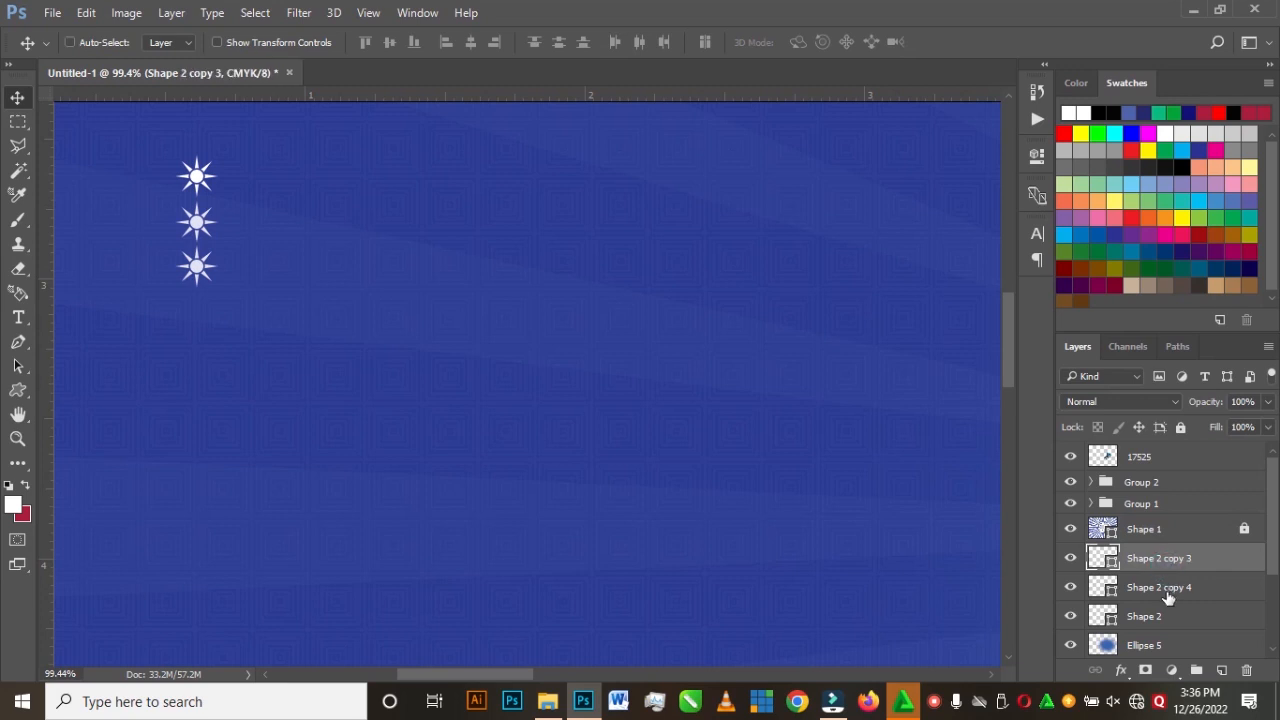
left_click(1165, 592, "shift")
left_click(1165, 616, "ctrl")
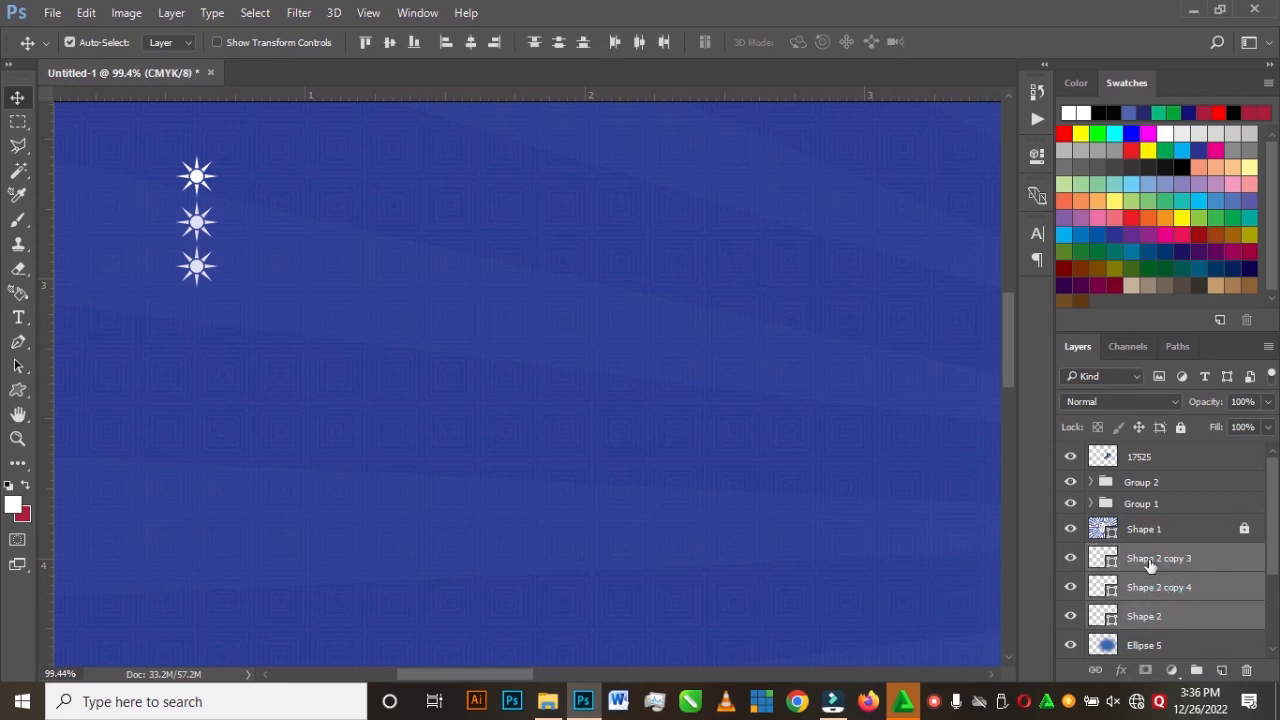
left_click_drag(1152, 566, 1144, 452)
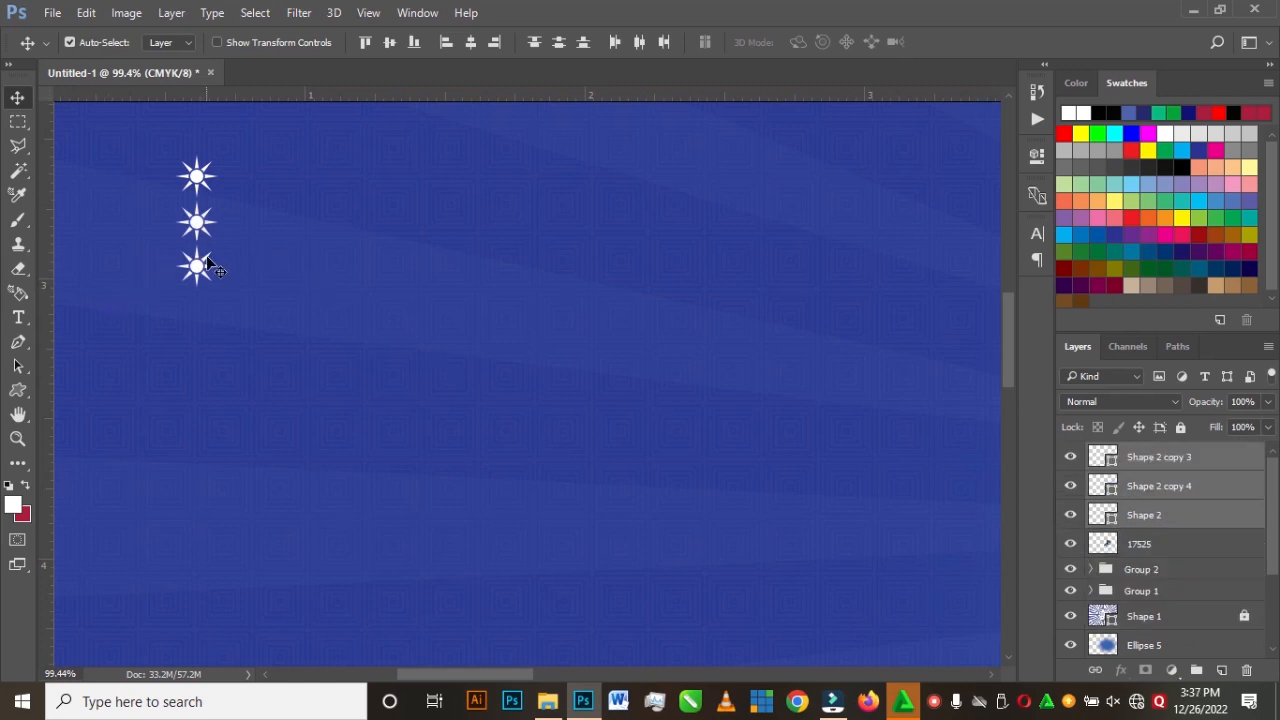
left_click(143, 225)
Step: Extend the sun column downward with two more copies and adjust their spacing so that five suns line up
left_click_drag(196, 268, 203, 372)
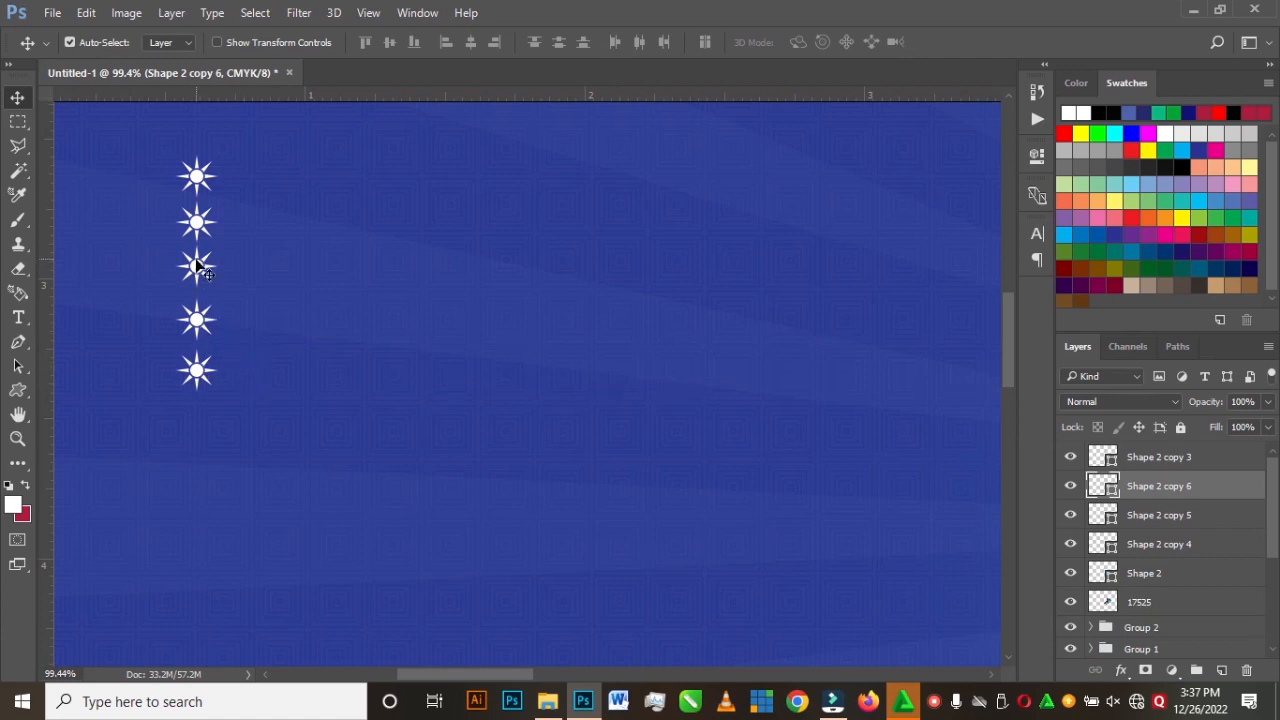
mouse_move(197, 320)
left_mouse_down()
mouse_move(196, 292)
mouse_move(197, 315)
left_mouse_up()
left_click_drag(199, 360, 197, 366)
scroll(288, 374, "down", 5)
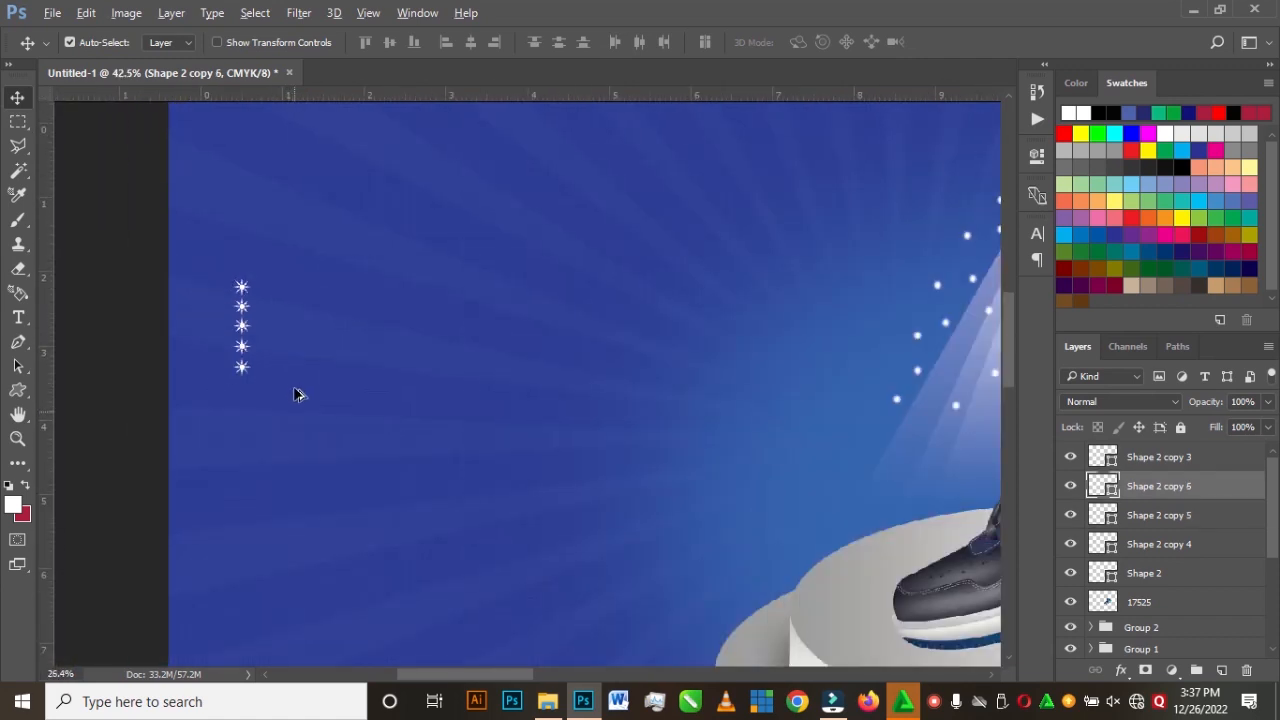
Step: Select all five suns and duplicate the column just to its right, offset about one sun lower
scroll(290, 396, "down", 3)
scroll(275, 333, "up", 3)
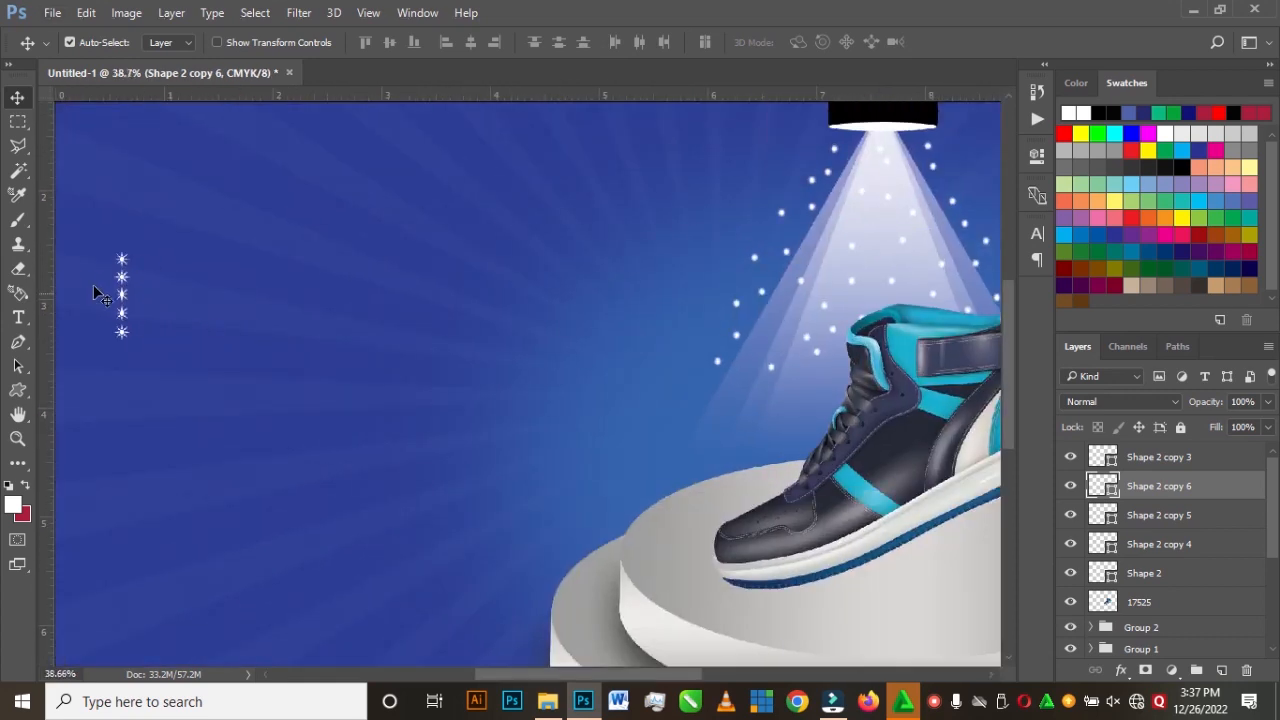
left_click(122, 336)
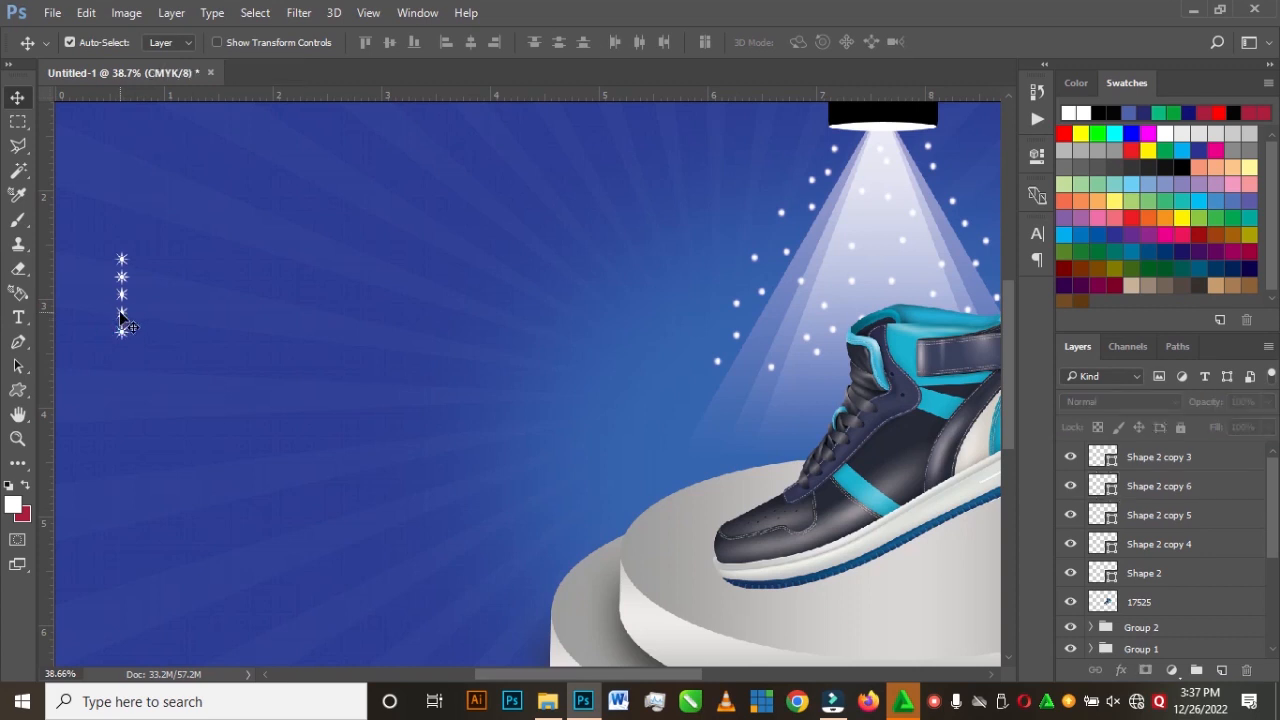
left_click(120, 310)
left_click(121, 294, "shift")
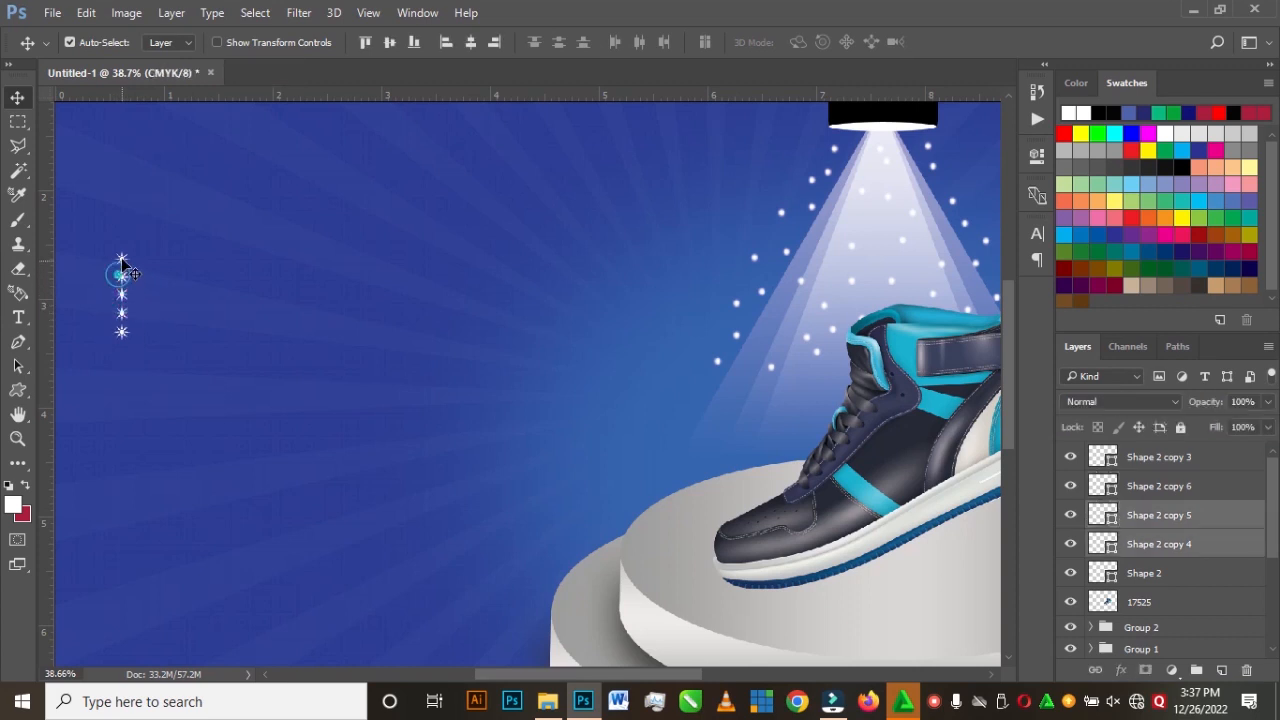
left_click(122, 273, "shift")
left_click_drag(122, 274, 139, 297)
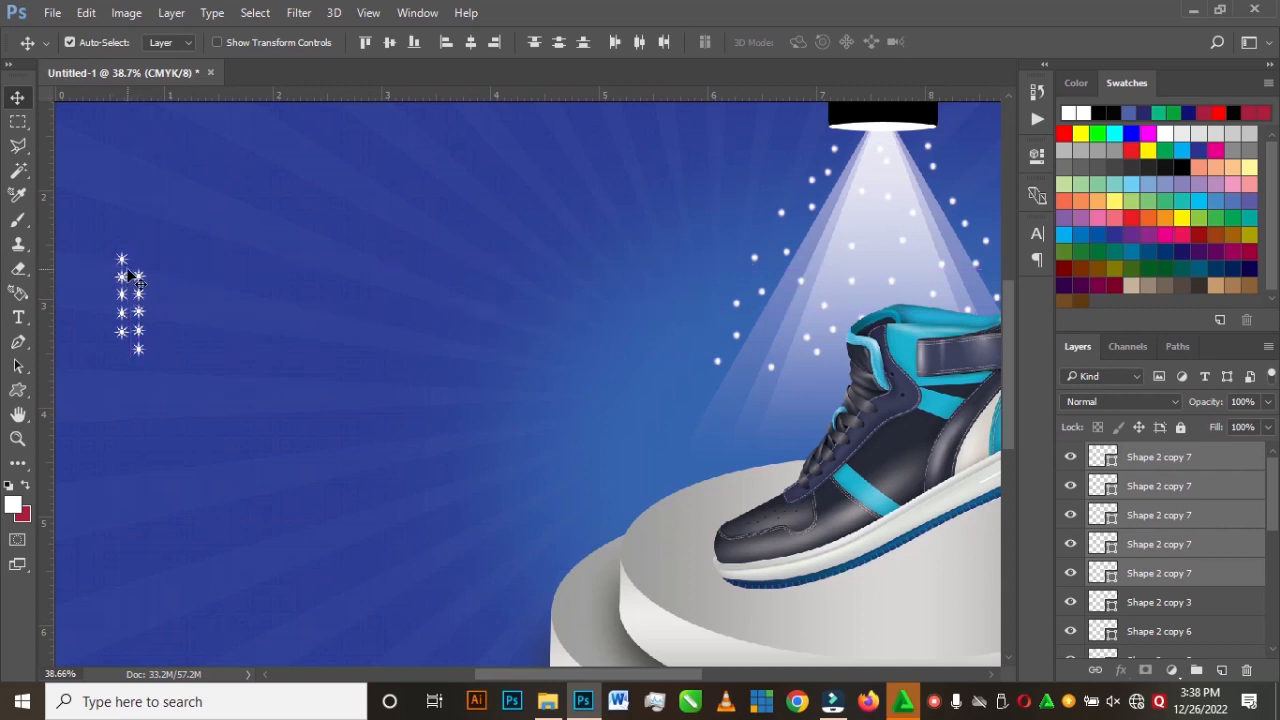
Step: Select all ten suns of both columns and put them into one layer group
left_click(121, 259, "shift")
left_click(121, 277, "shift")
left_click(121, 295, "shift")
left_click(121, 314, "shift")
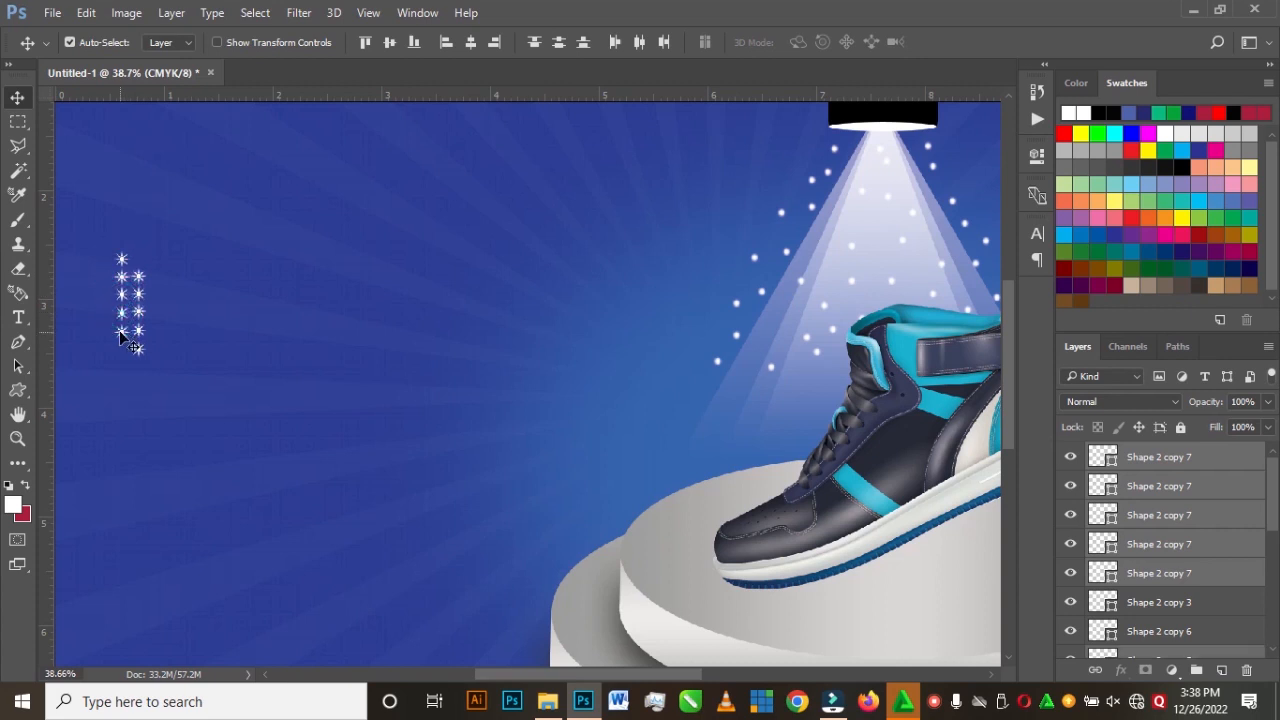
left_click(122, 332, "shift")
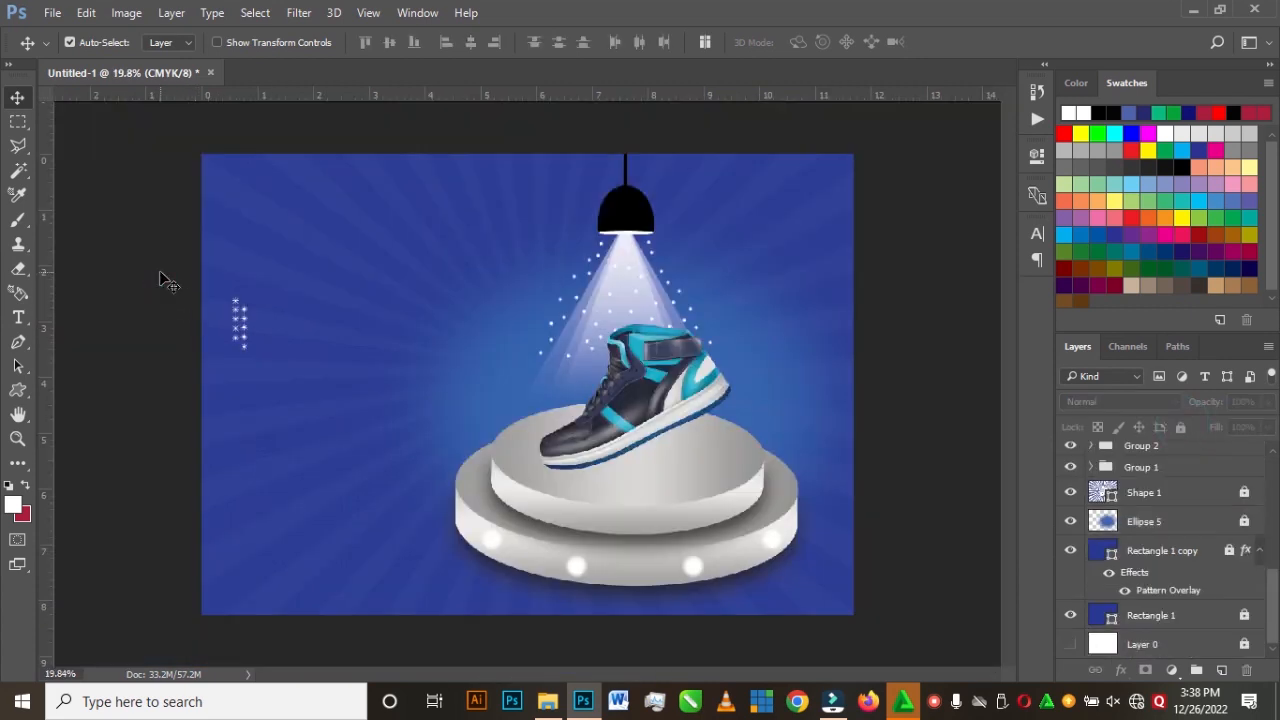
left_click_drag(159, 272, 255, 342)
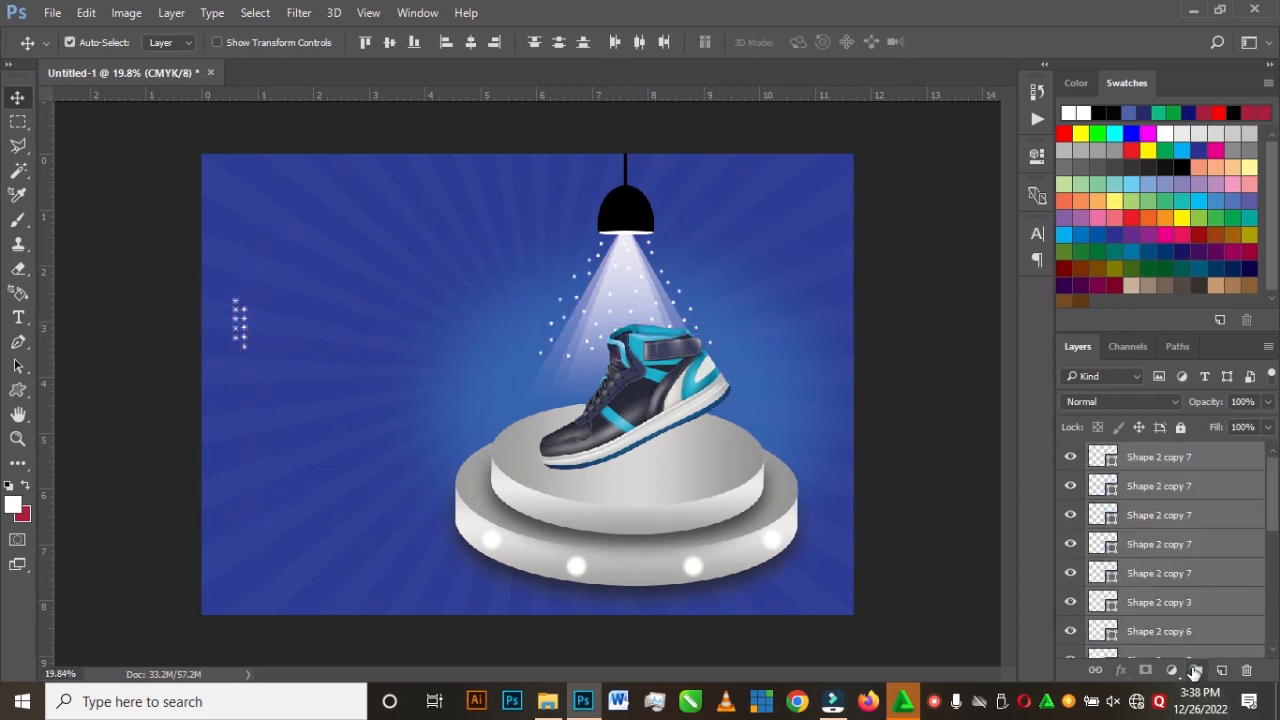
left_click(1195, 670)
Step: Duplicate the sun group twice and move the topmost copy straight across to the canvas's right edge, at X 3327 px
key("ctrl+j")
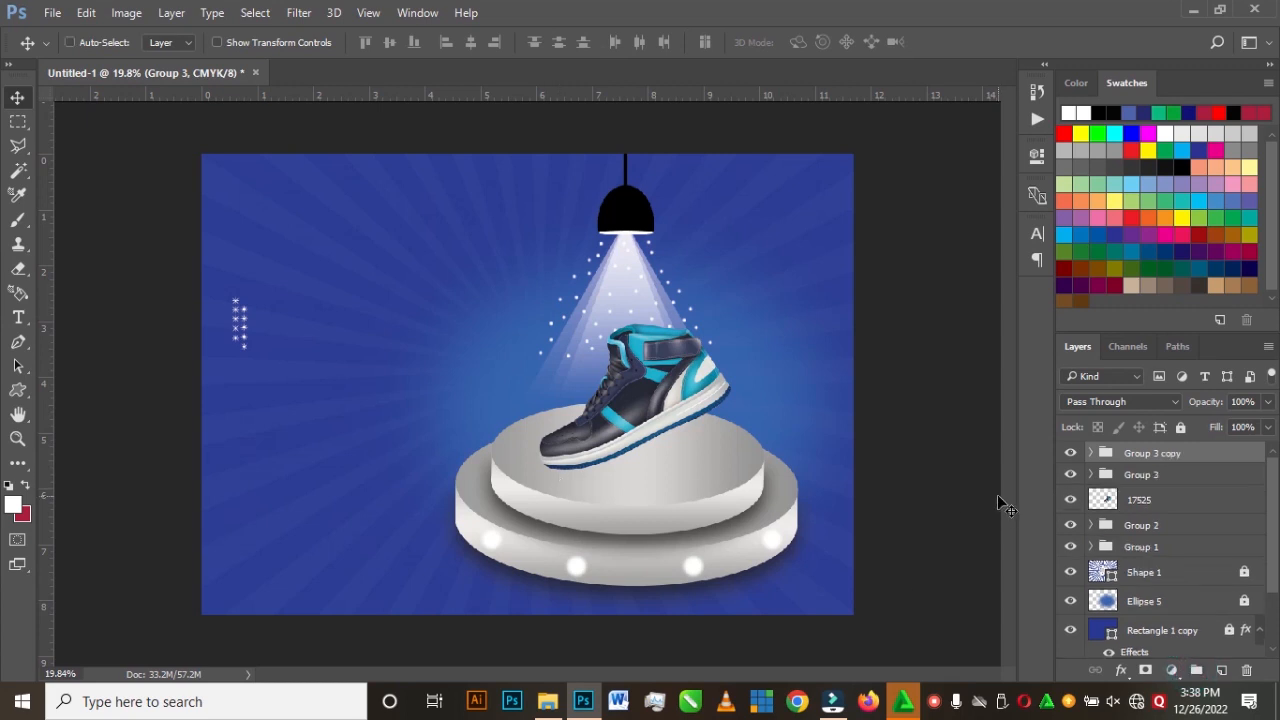
key("ctrl")
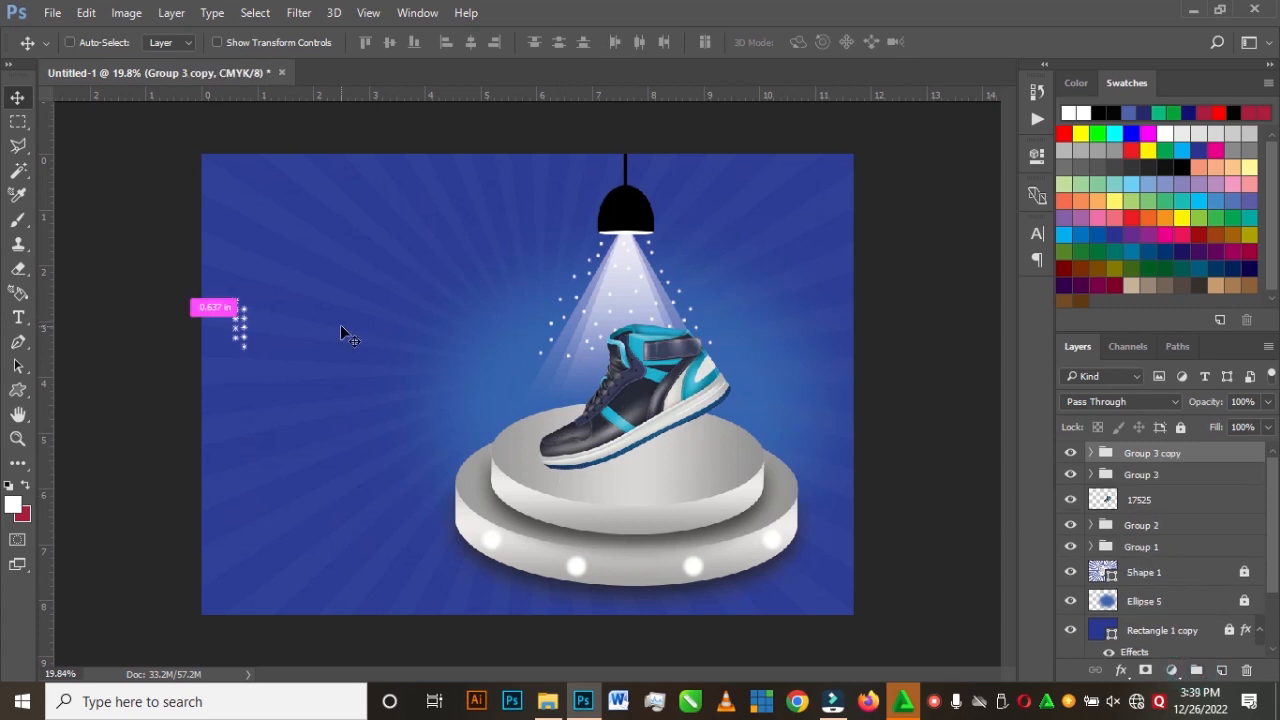
key("ctrl+j")
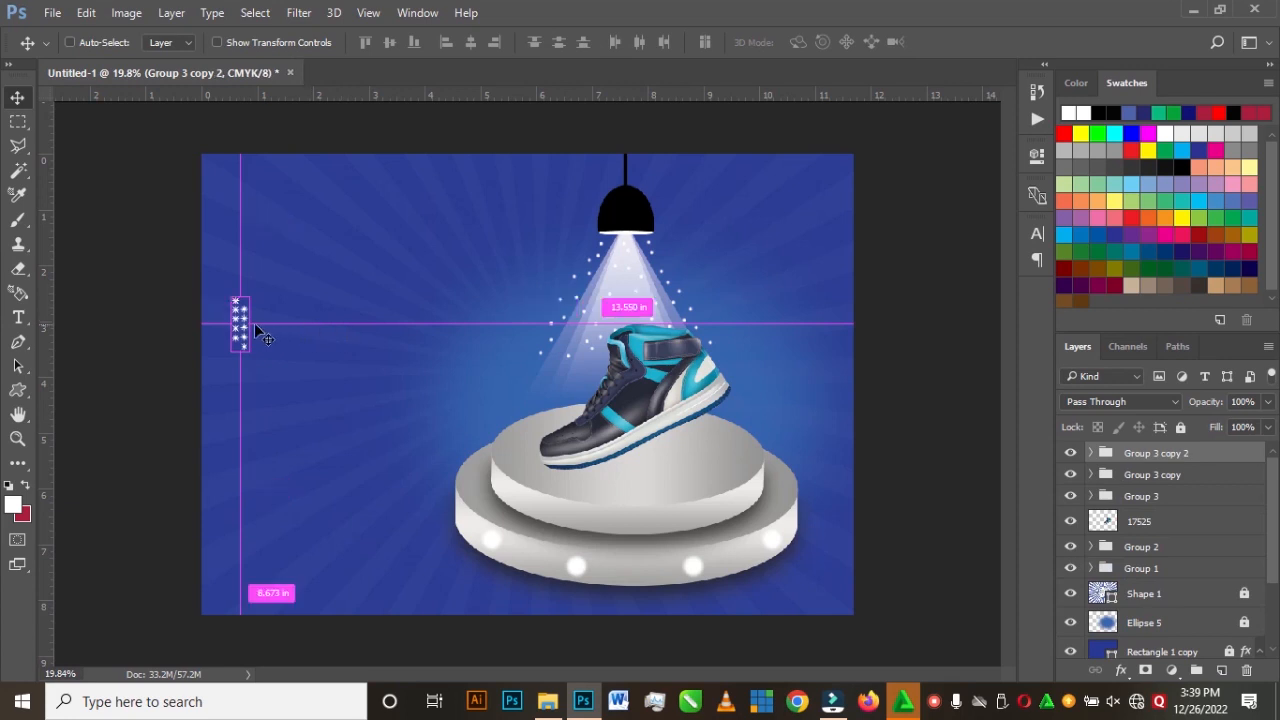
key("ctrl")
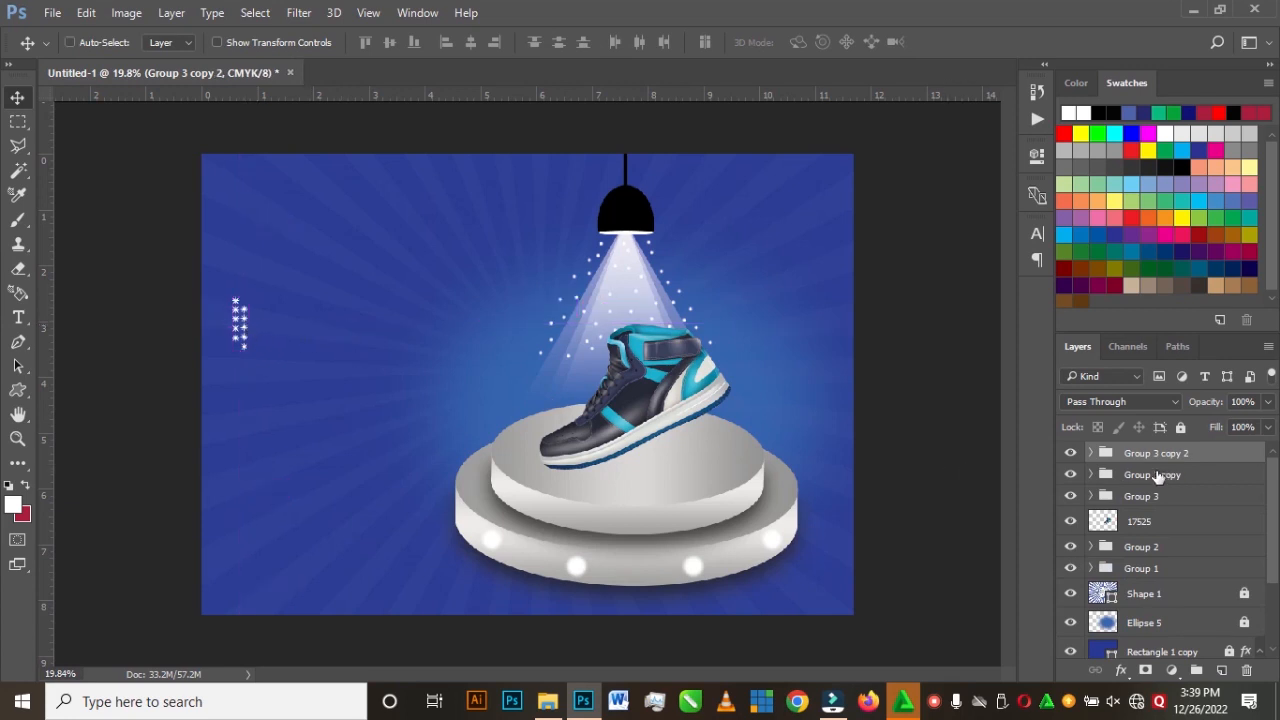
key("ctrl+t")
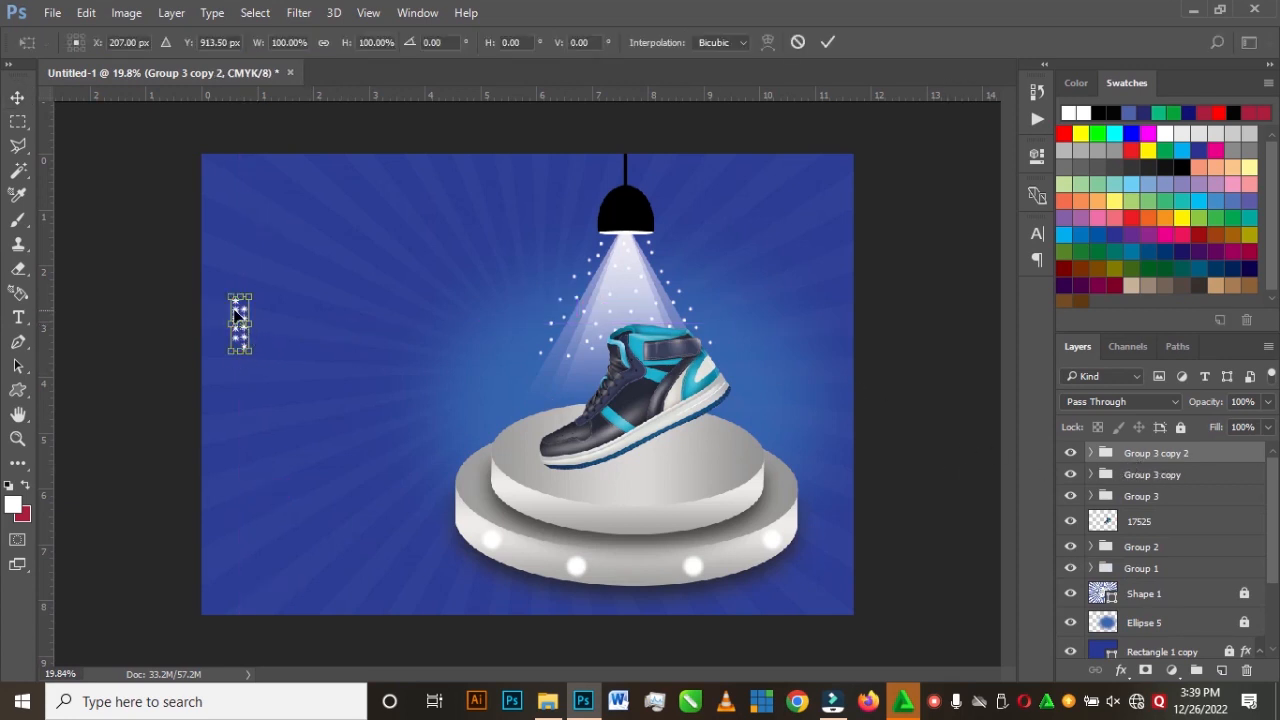
left_click_drag(244, 320, 819, 323)
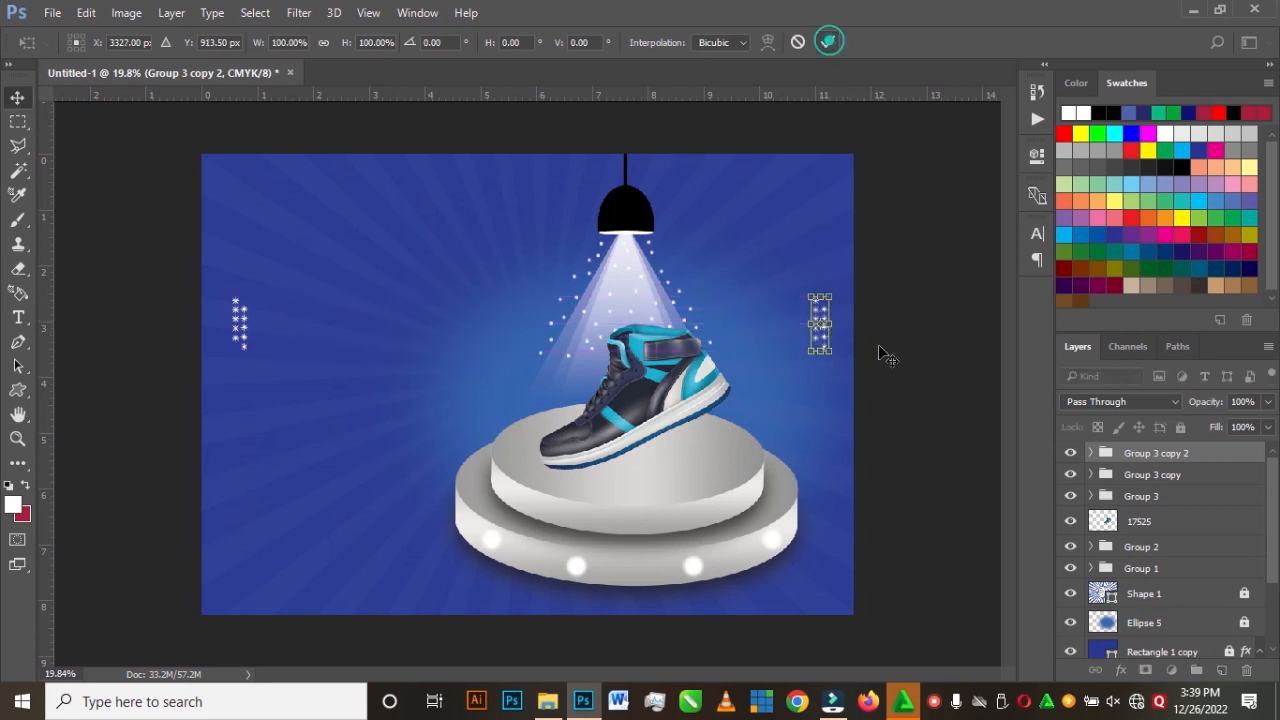
left_click(829, 42)
Step: Duplicate the right-hand sun group, rotate the copy 90° and place it left of the lamp at X 1767.50 px, Y 251 px
left_click(922, 423, "alt")
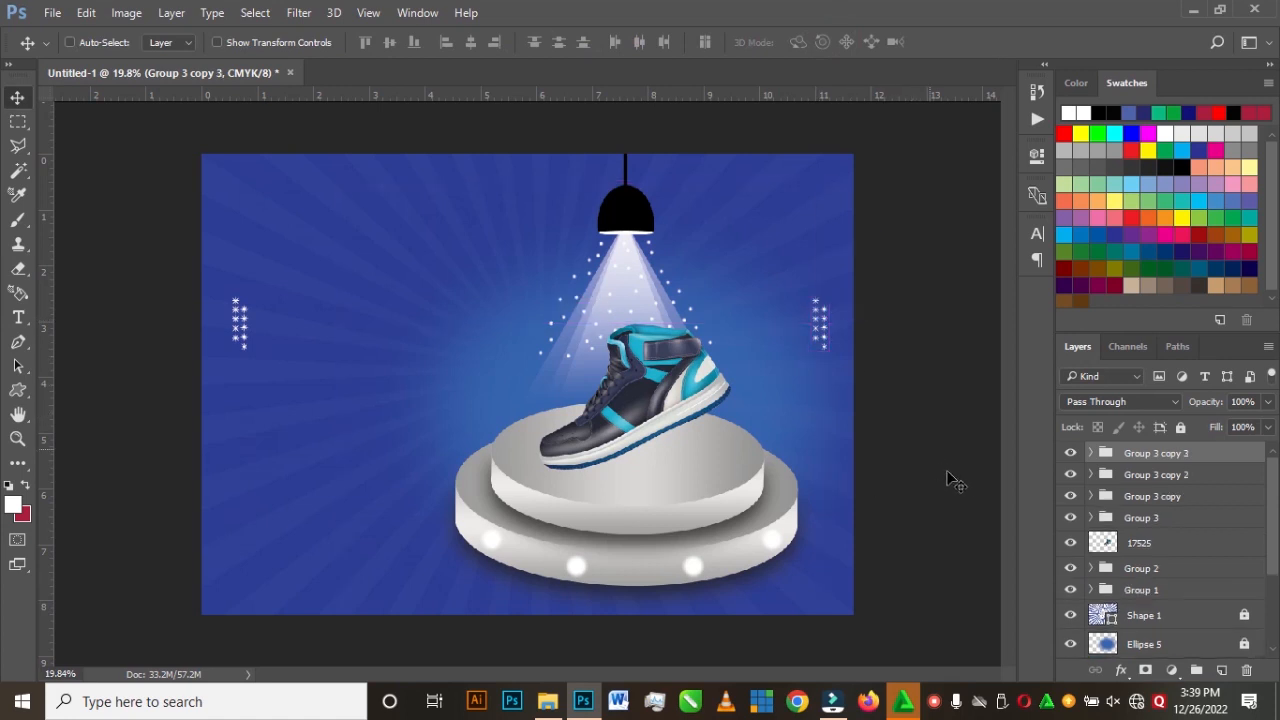
key("ctrl+t")
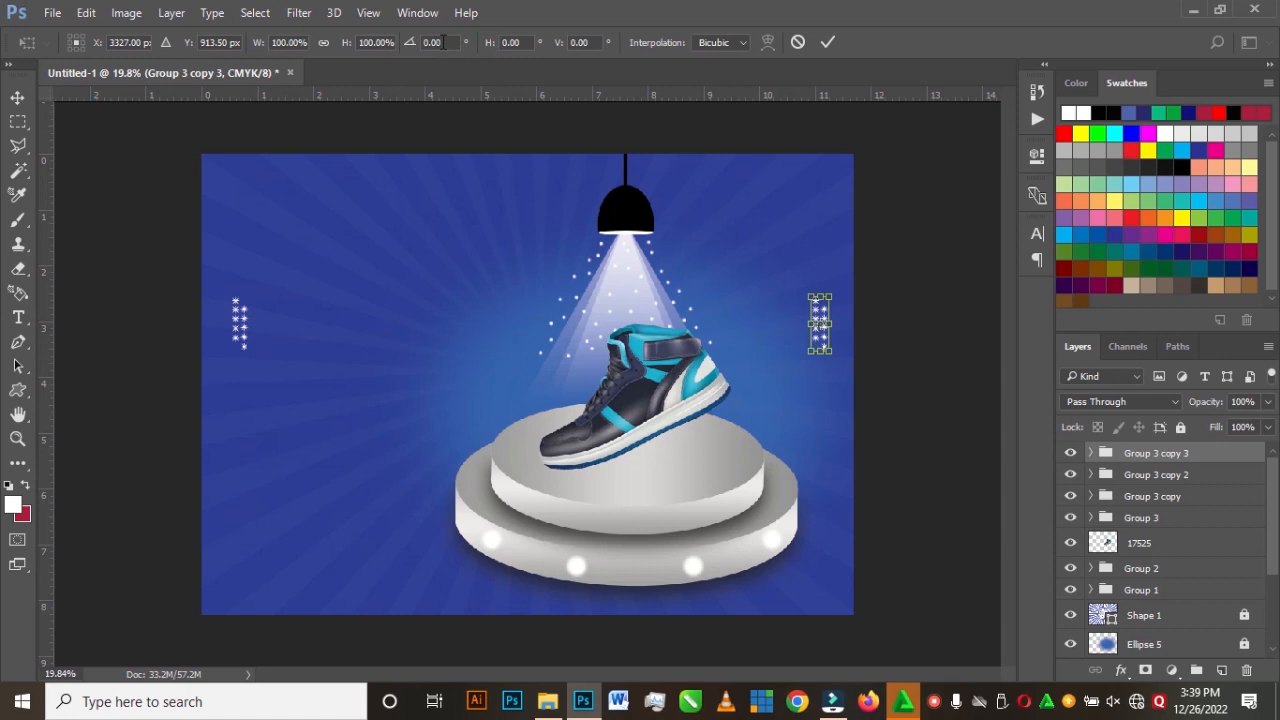
type("90")
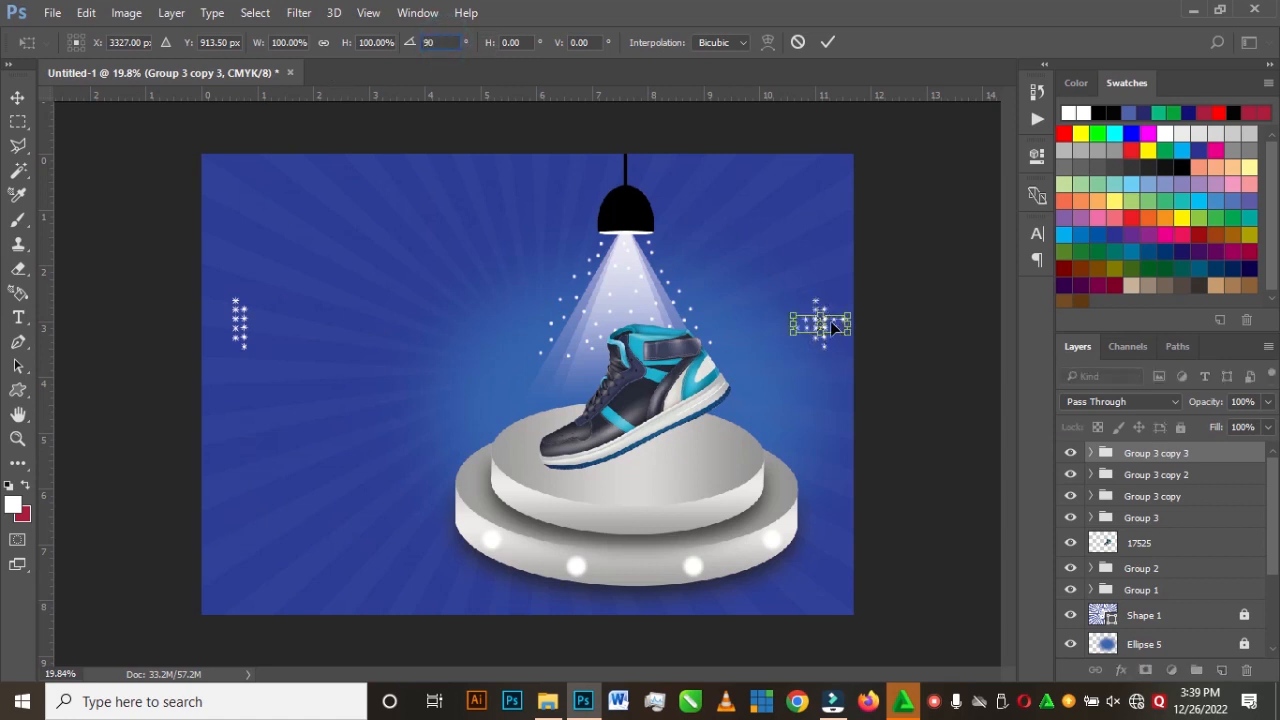
left_click_drag(838, 328, 548, 204)
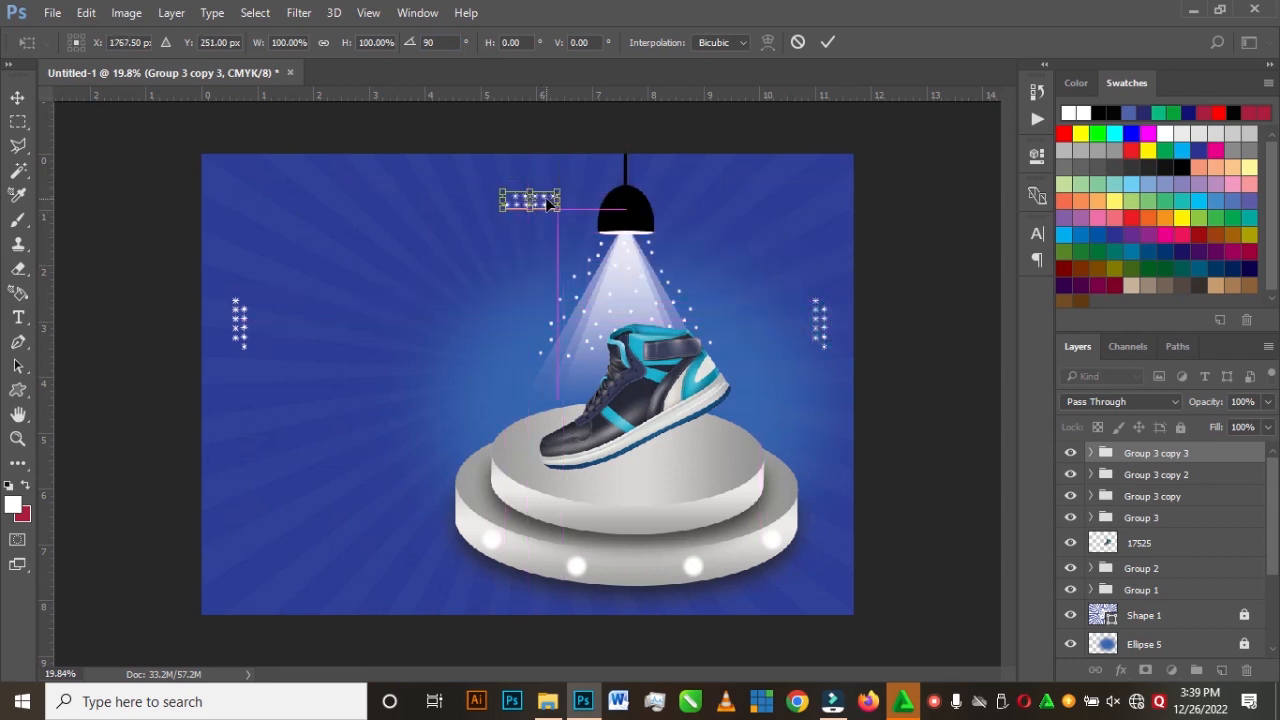
left_click(828, 43)
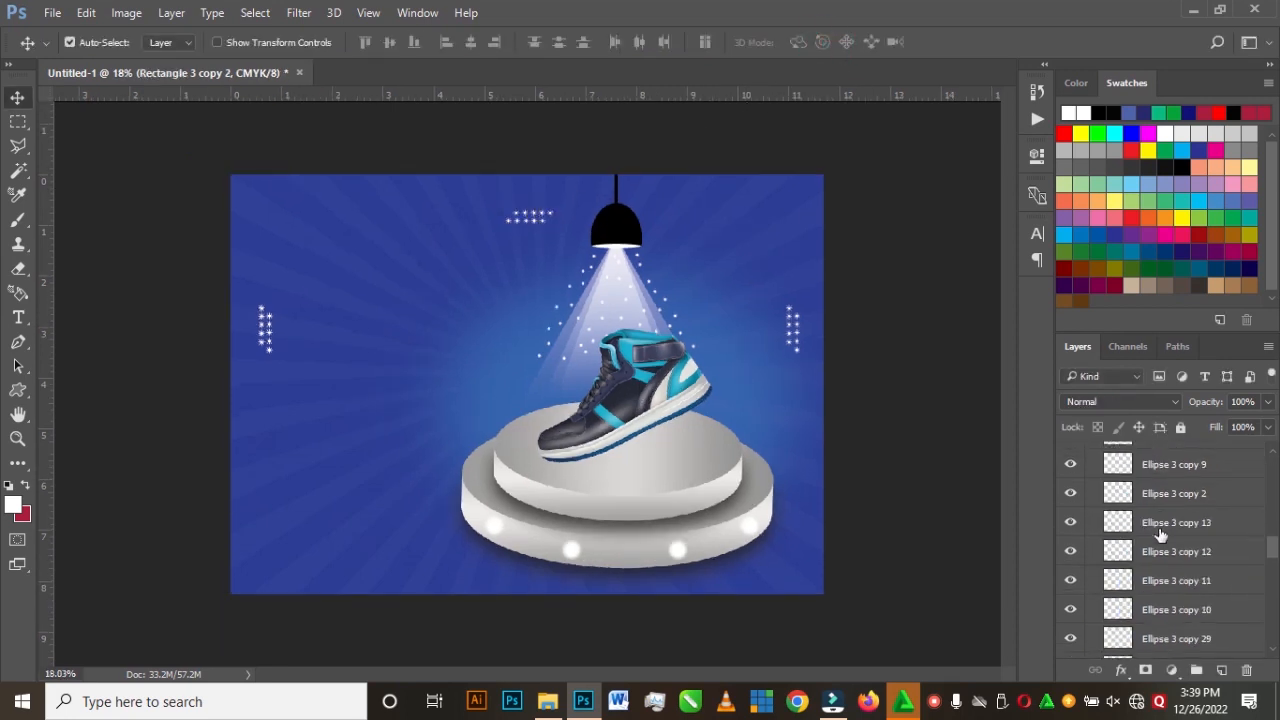
Step: Move Group 1, containing the lamp and its light, above sneaker layer 17525 and directly below Group 3
scroll(1157, 534, "up", 7)
scroll(1190, 525, "up", 2)
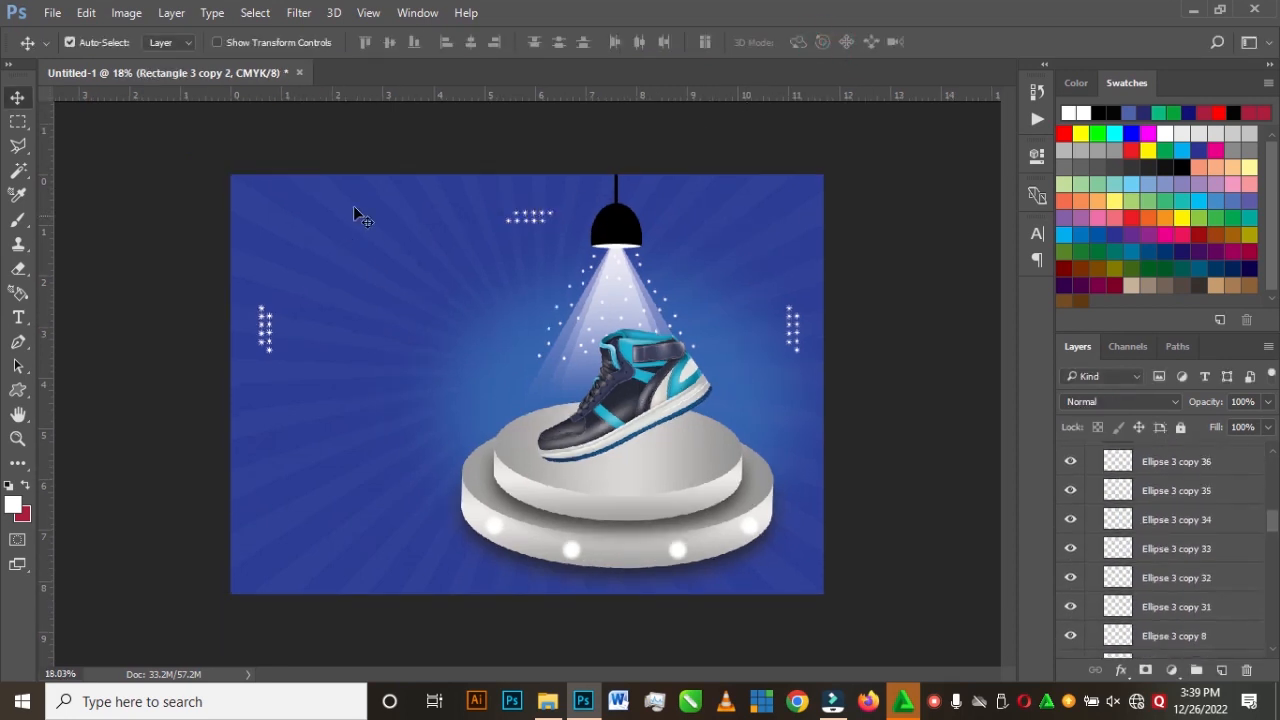
left_click(621, 227)
scroll(1147, 535, "up", 10)
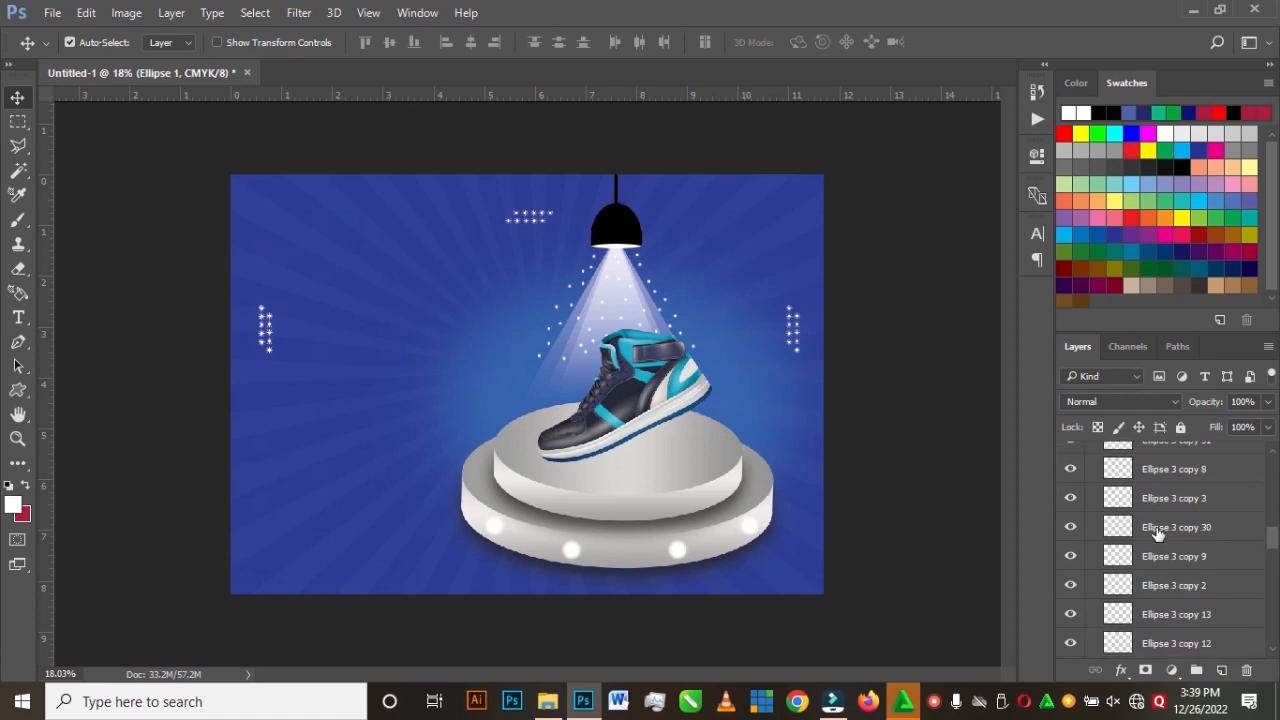
scroll(1182, 536, "up", 3)
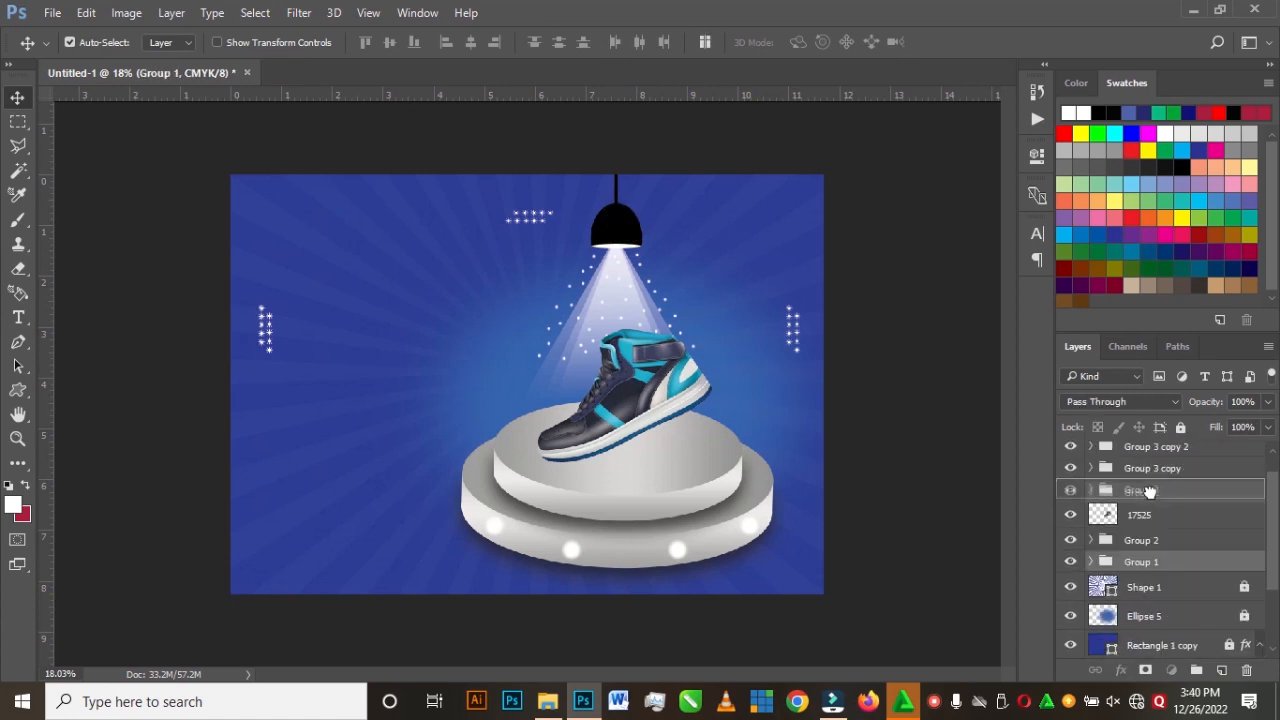
mouse_move(1151, 491)
left_mouse_down()
mouse_move(1148, 571)
mouse_move(1148, 507)
left_mouse_up()
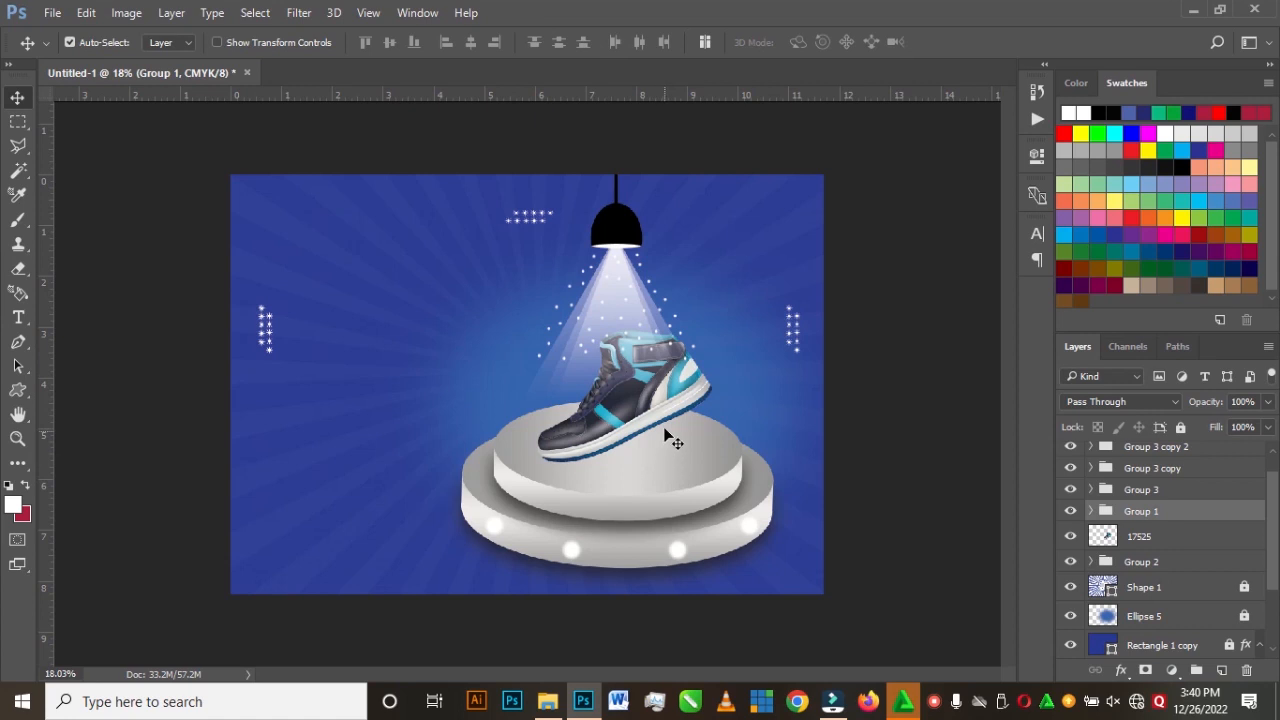
Step: Move the sneaker slightly down on the podium's upper disc
left_click(689, 383)
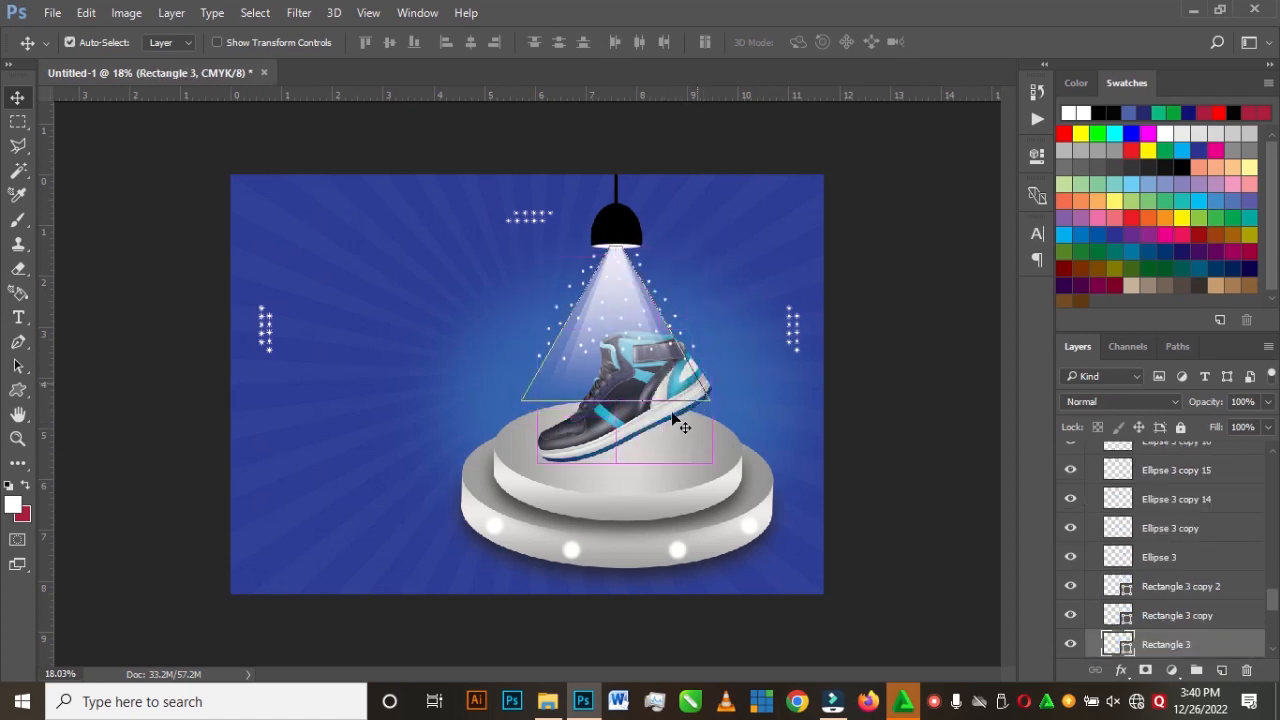
left_click_drag(598, 446, 591, 473)
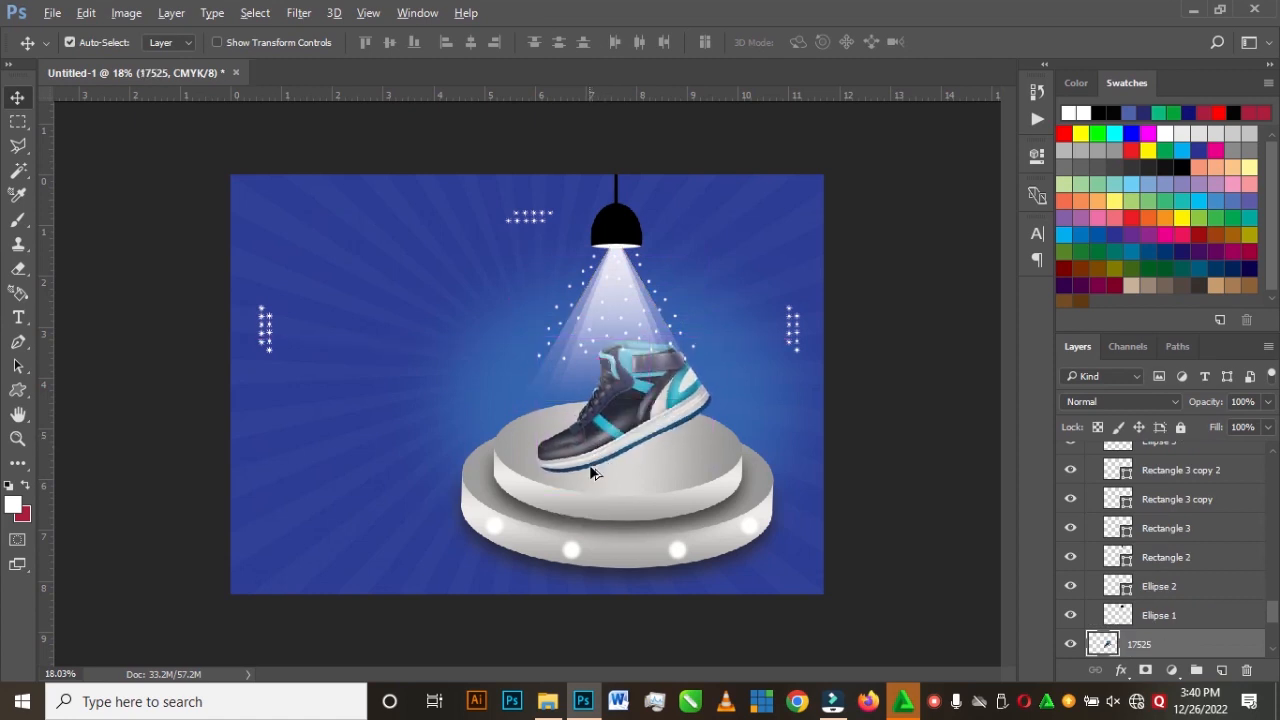
Step: Add a white Impact text line reading "FASHION" at 24.2 pt in the empty area beside the podium
scroll(650, 523, "down", 2)
scroll(430, 412, "up", 2)
scroll(490, 455, "down", 2)
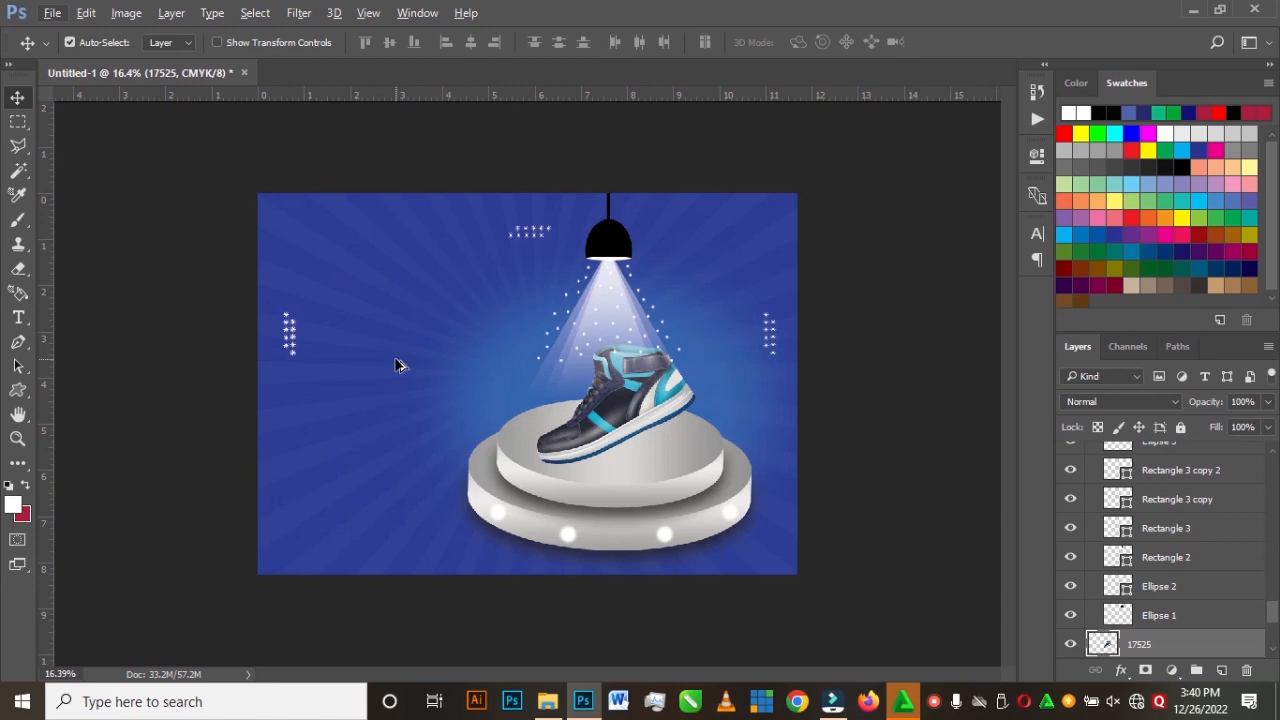
scroll(405, 365, "up", 1)
scroll(466, 390, "down", 1)
scroll(466, 390, "down", 1)
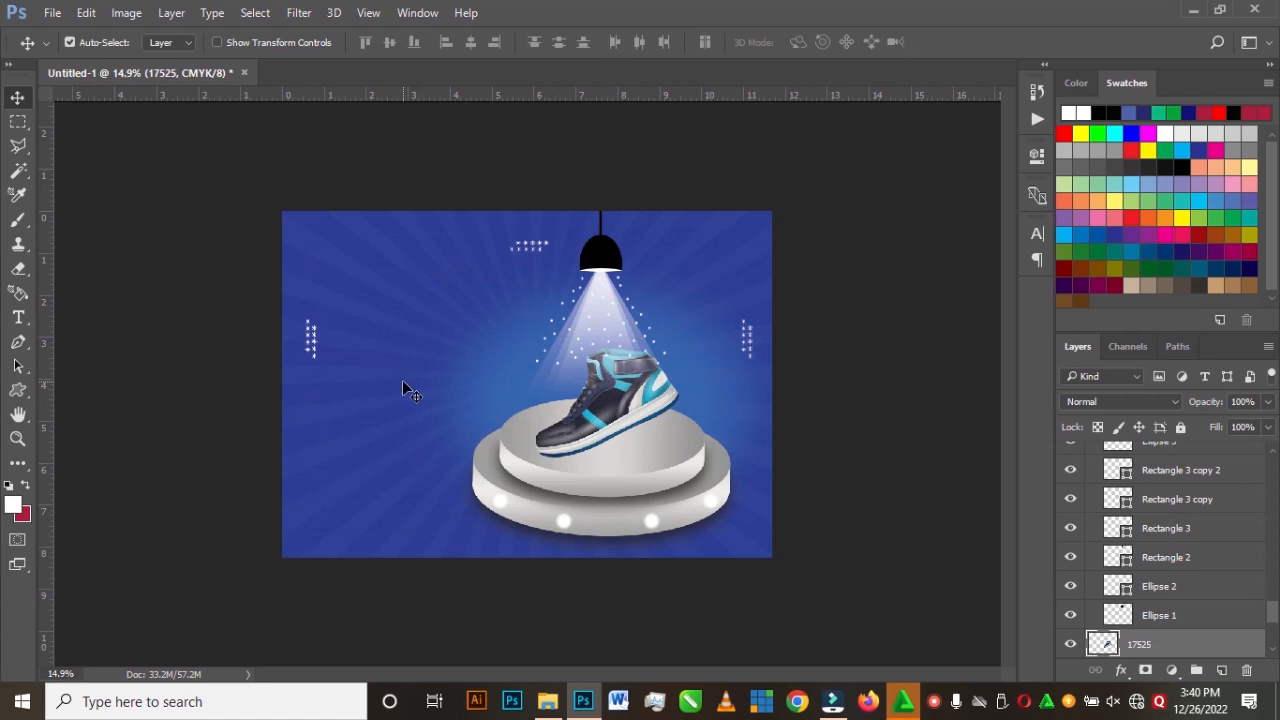
key("t")
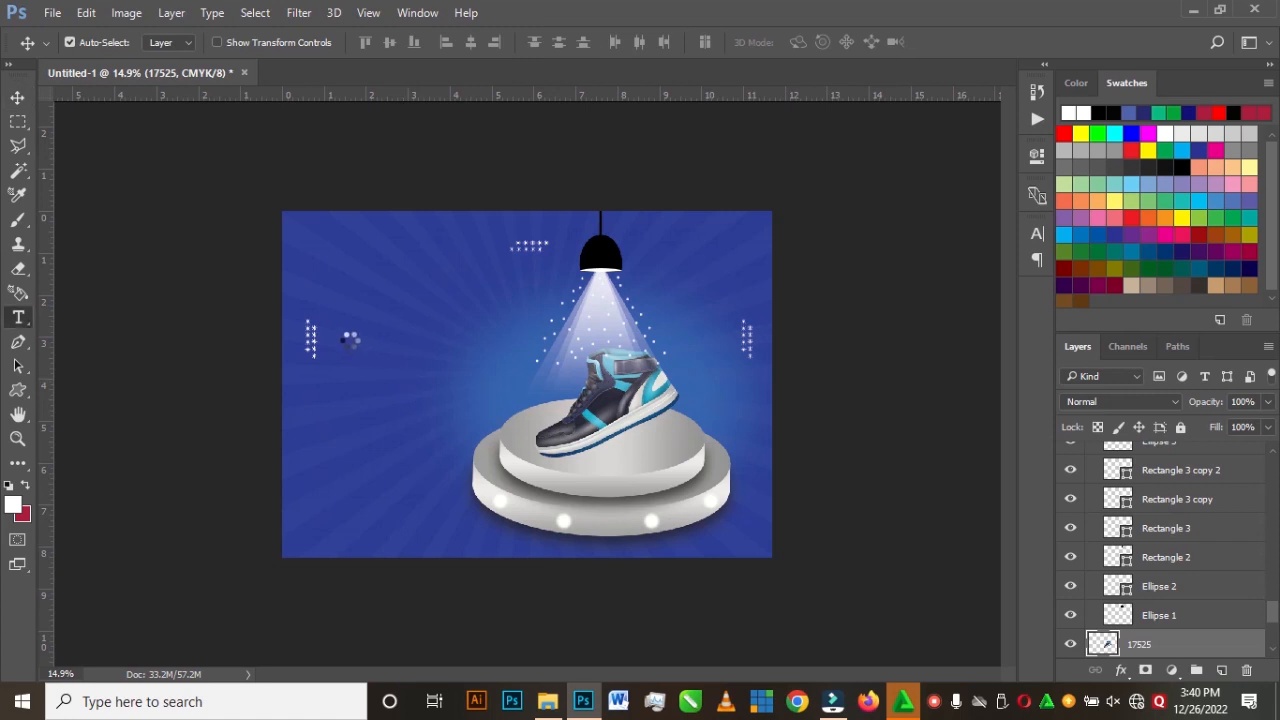
left_click(348, 347)
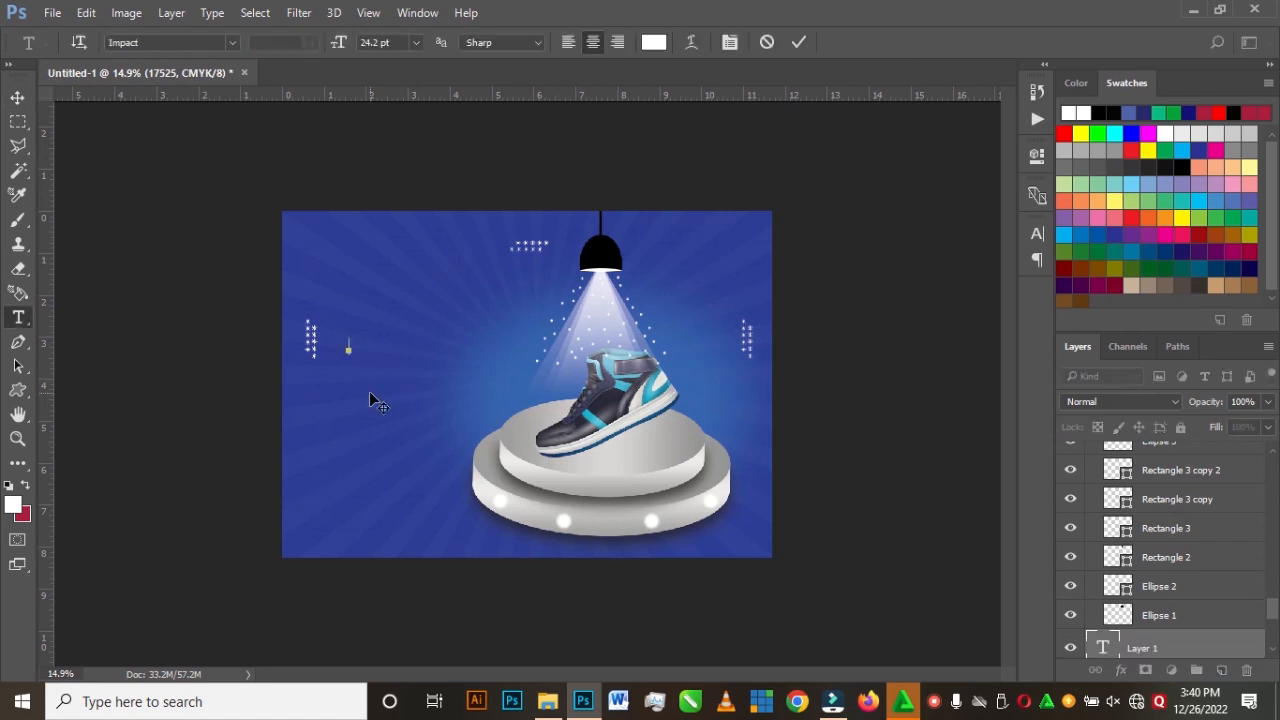
type("FASHION")
left_click(17, 97)
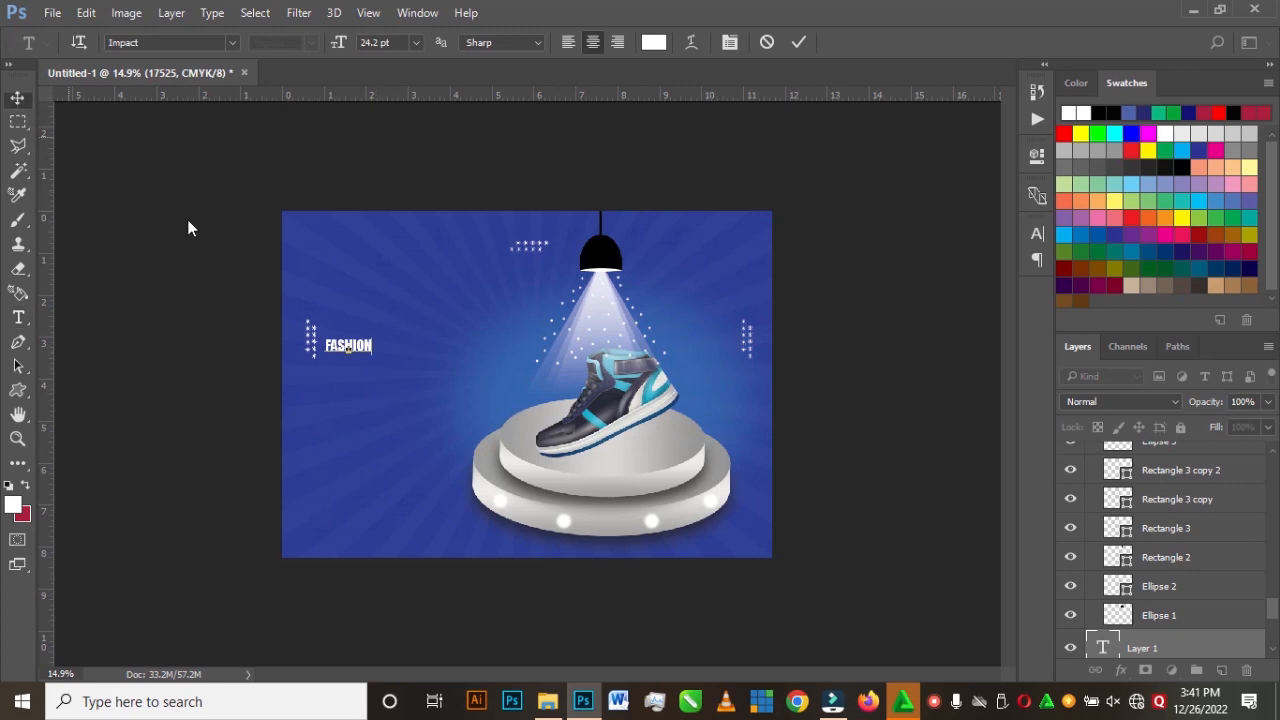
Step: Enlarge the FASHION text proportionally to about 95 pt so it fills the space between the vertical sun group and the light beam
key("ctrl+t")
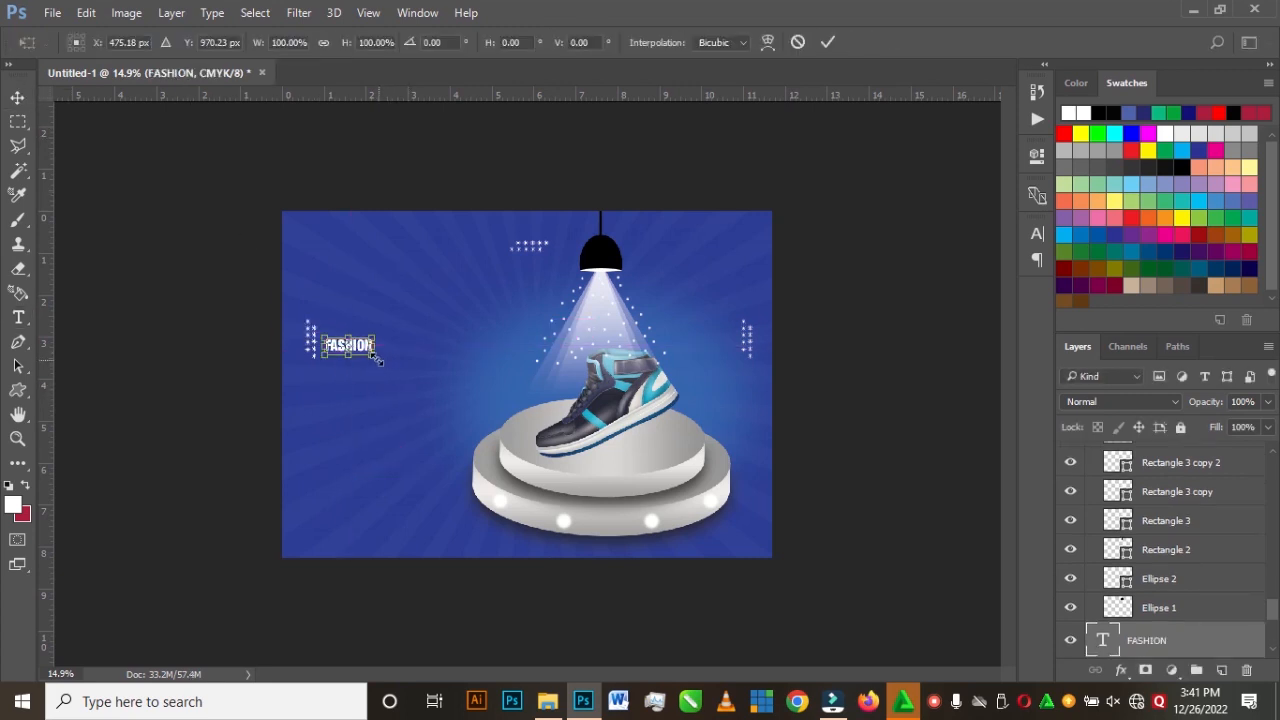
left_click_drag(421, 366, 538, 404)
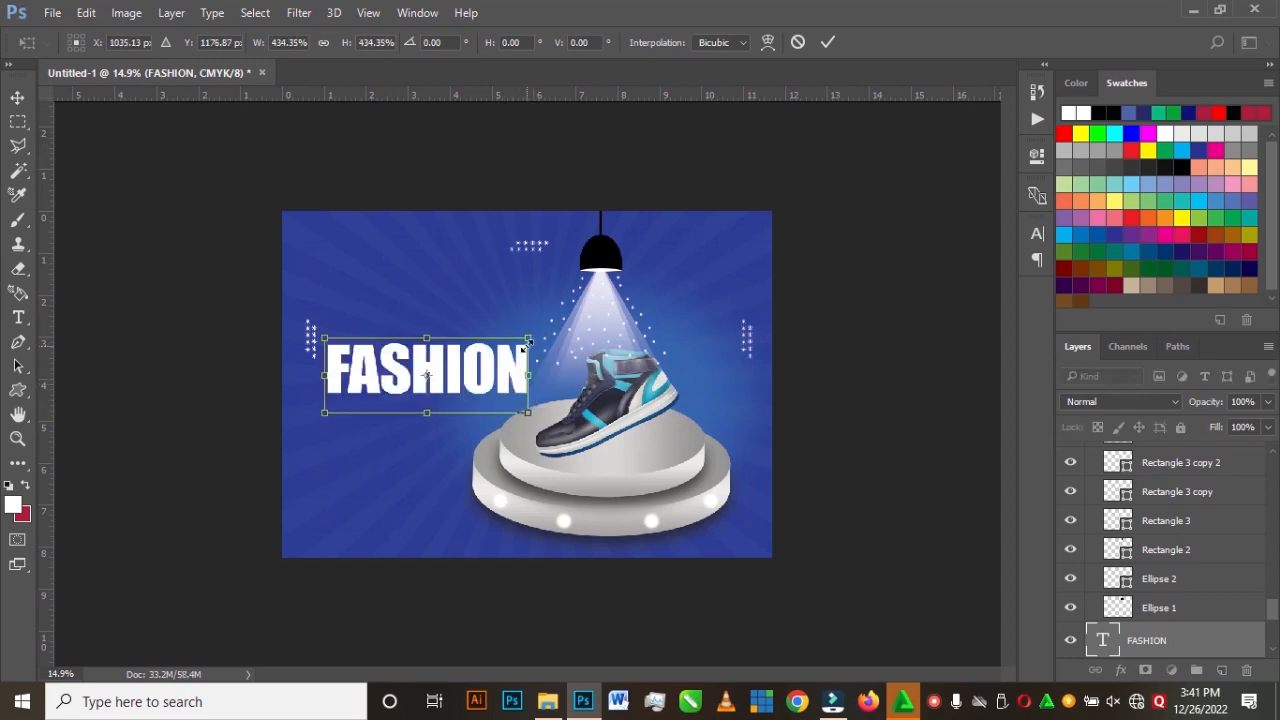
left_click_drag(522, 348, 482, 355)
key("Return")
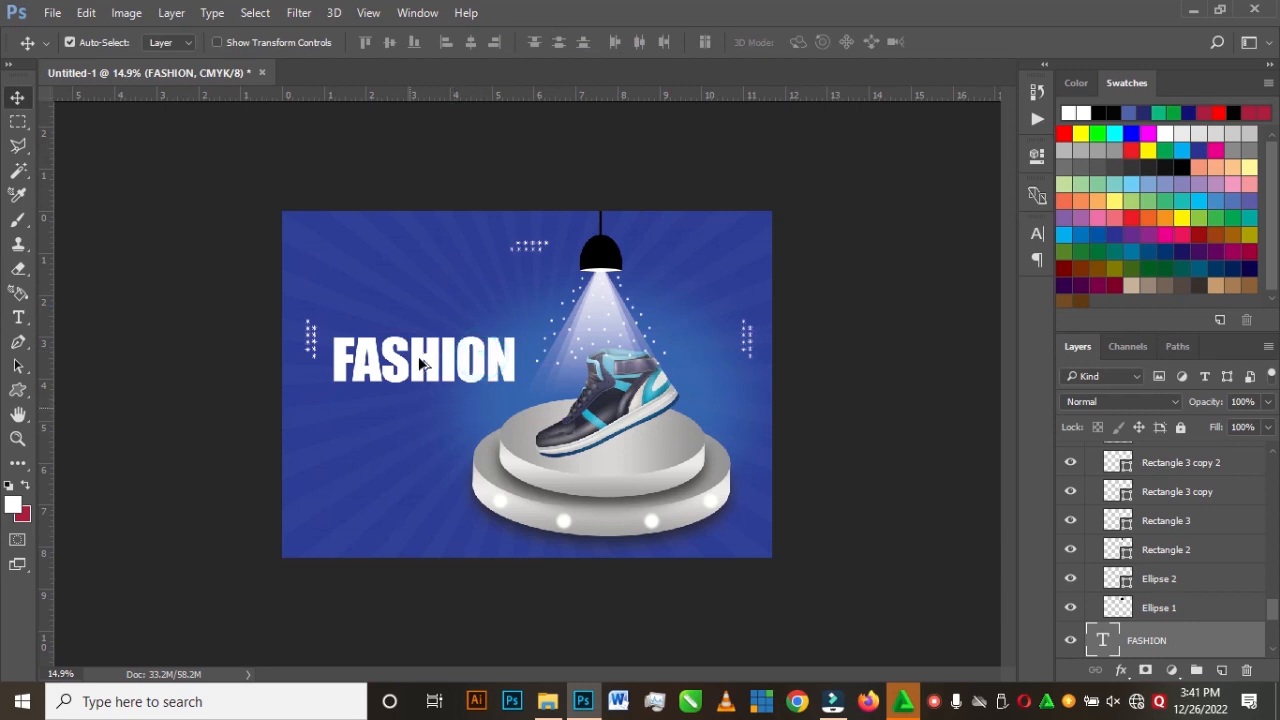
Step: Duplicate the FASHION text below itself, change the copy to "SALE" and tuck it close under the end of FASHION
left_click_drag(419, 393, 421, 450)
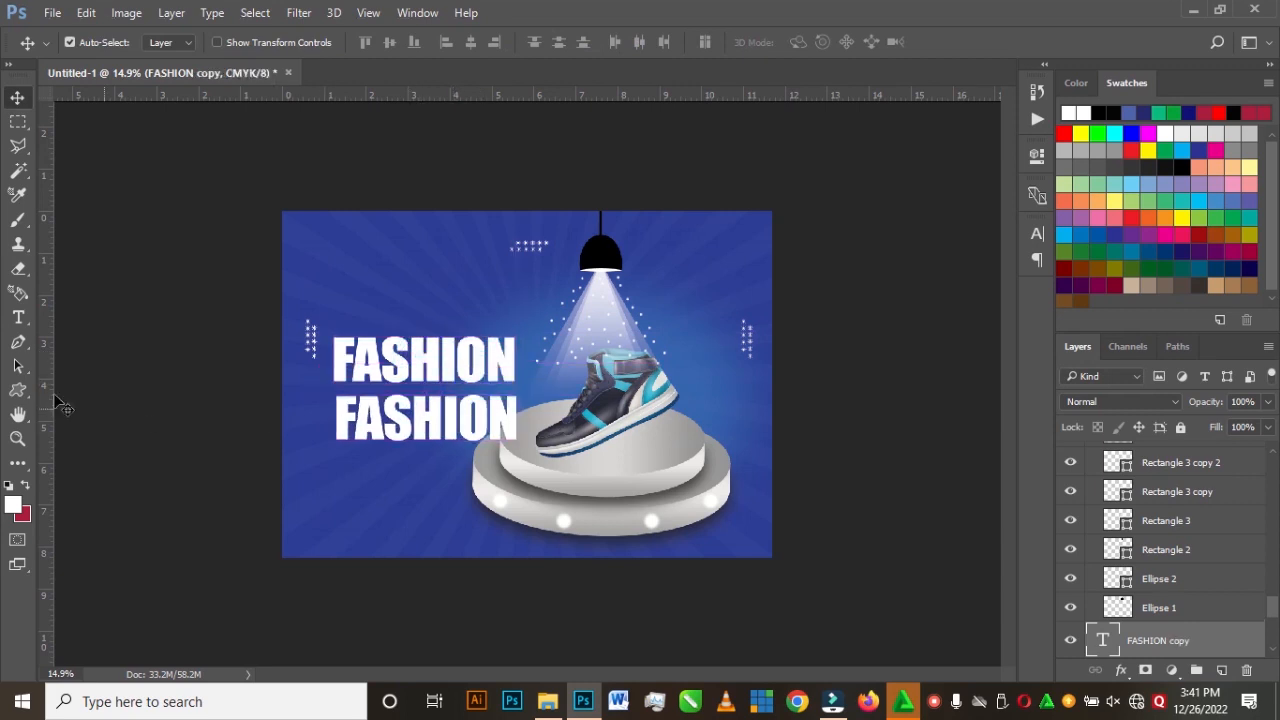
left_click(17, 316)
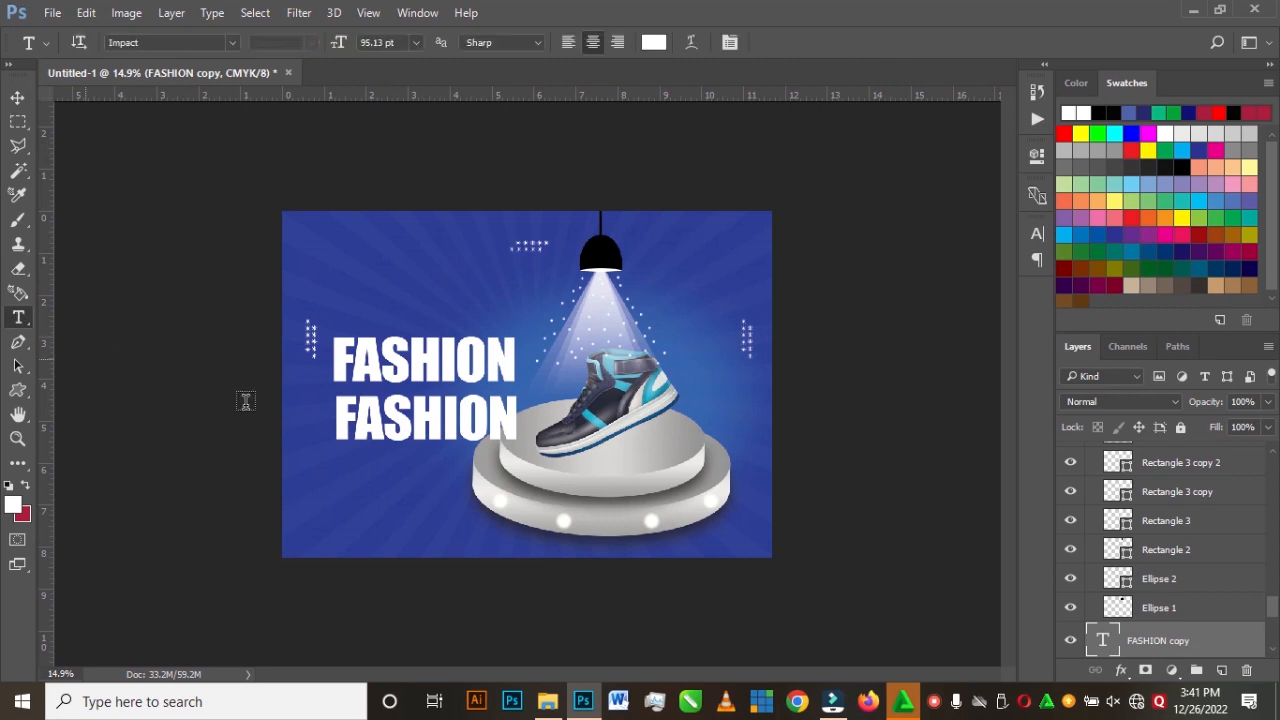
double_click(372, 420)
type("SALE")
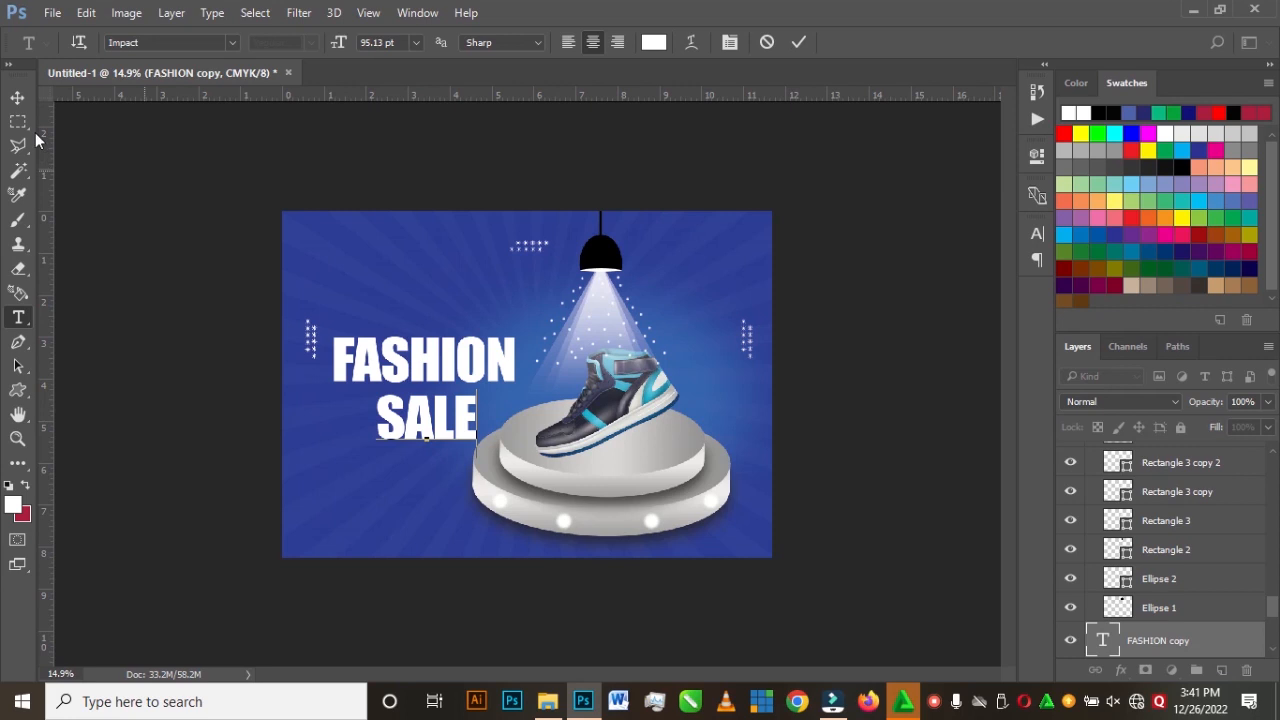
left_click(17, 97)
left_click_drag(467, 408, 496, 413)
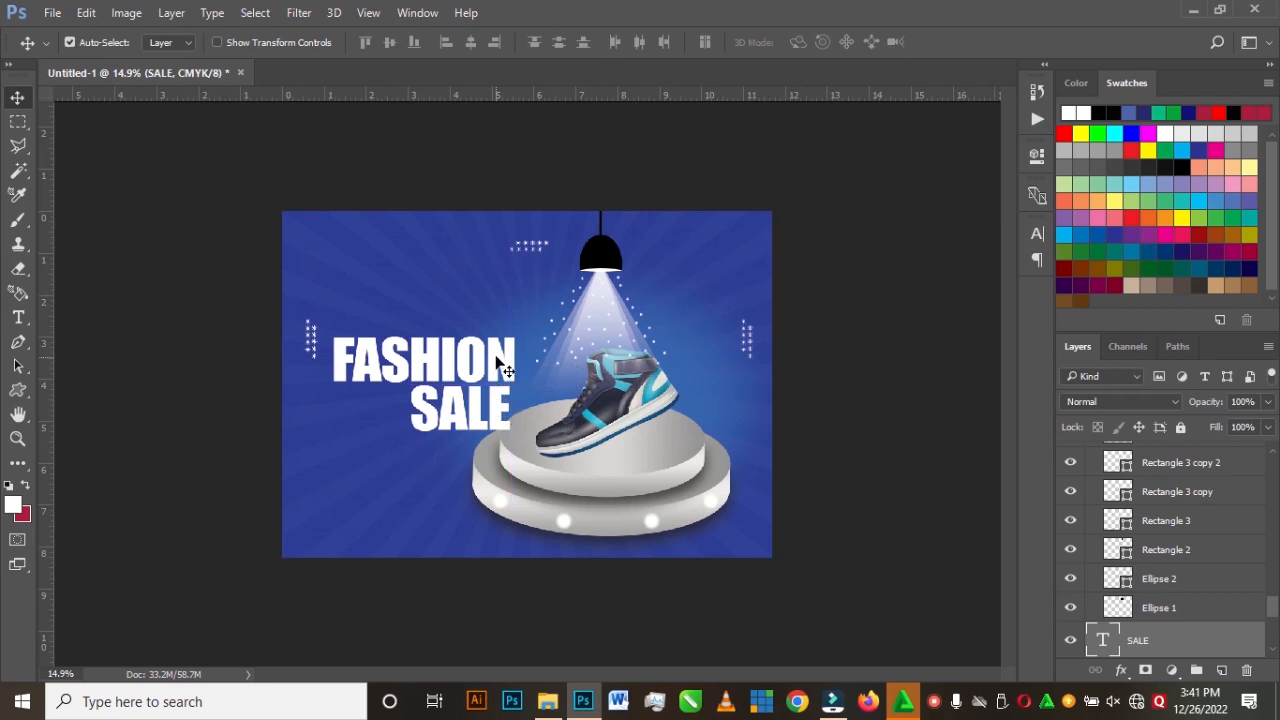
Step: Recolor the FASHION text golden yellow, ffc80b
left_click(495, 358)
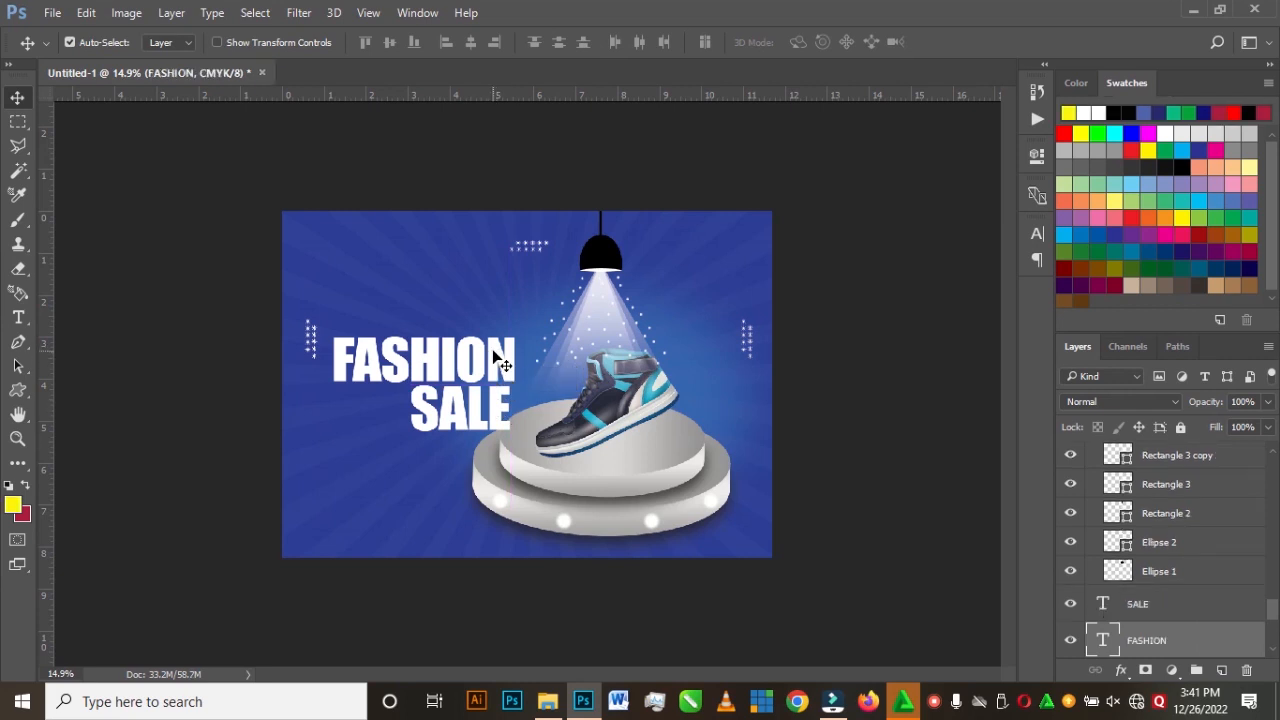
left_click(1037, 234)
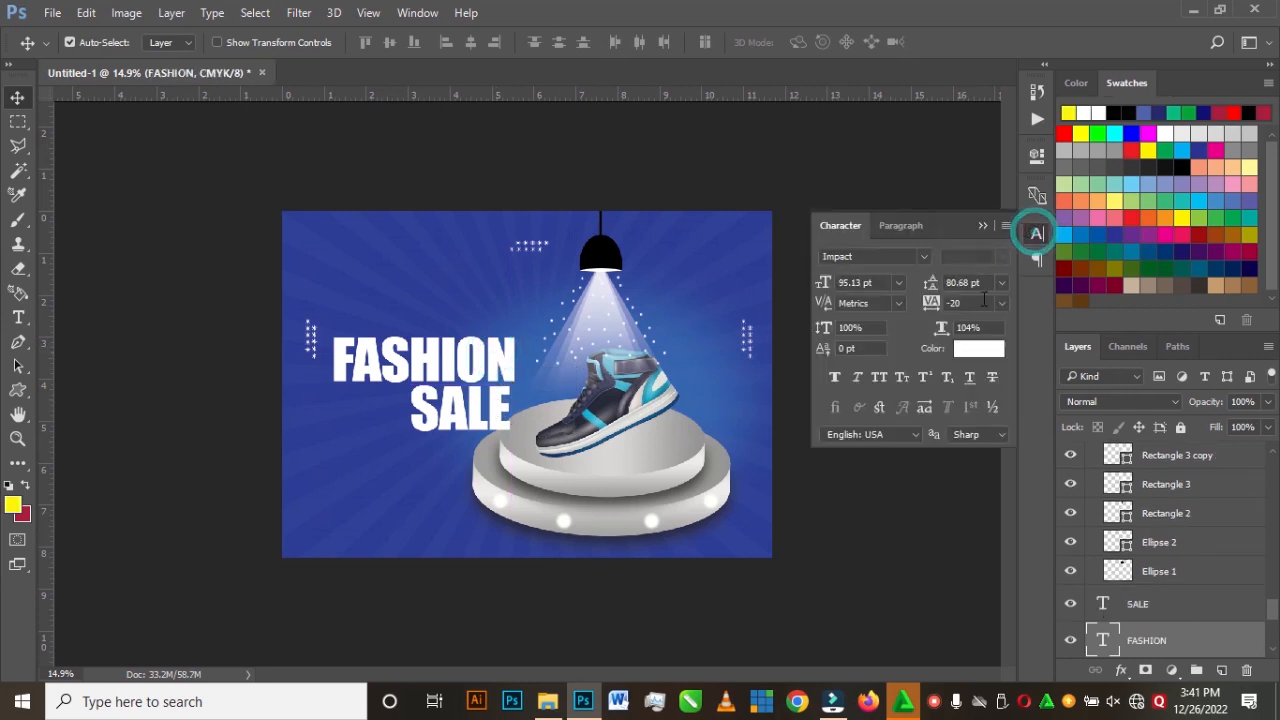
left_click(980, 350)
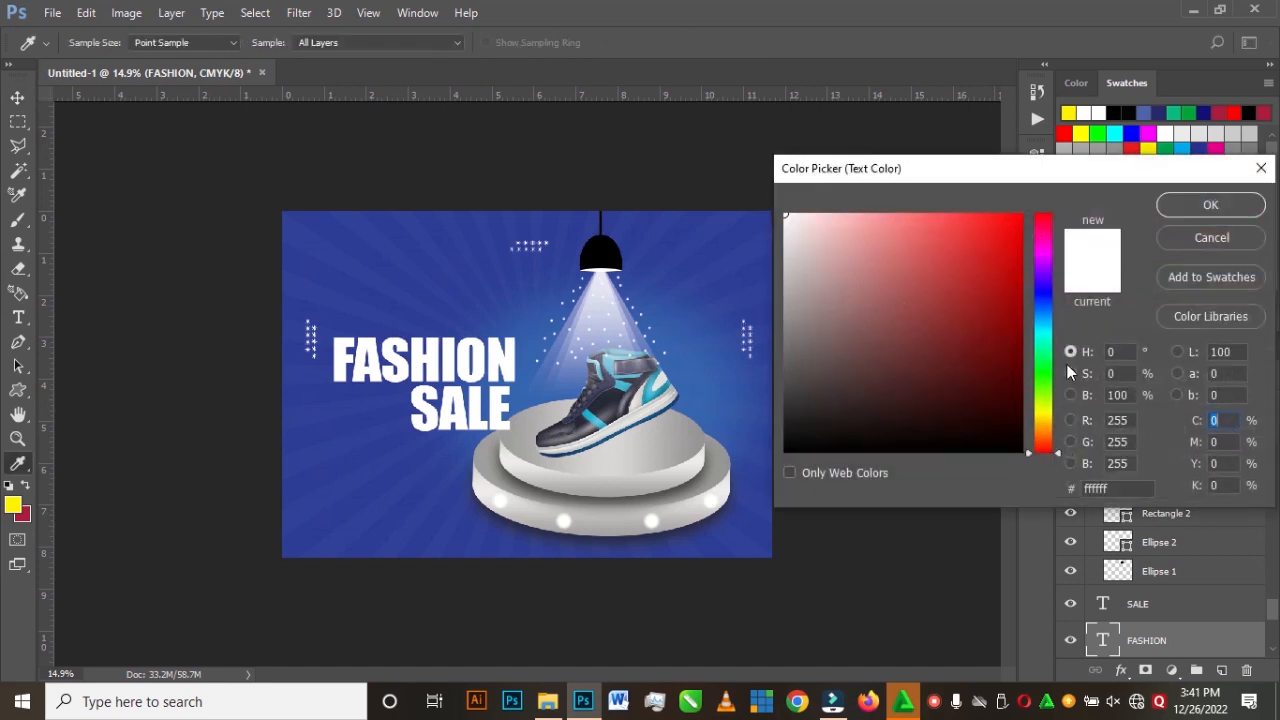
left_click(1044, 421)
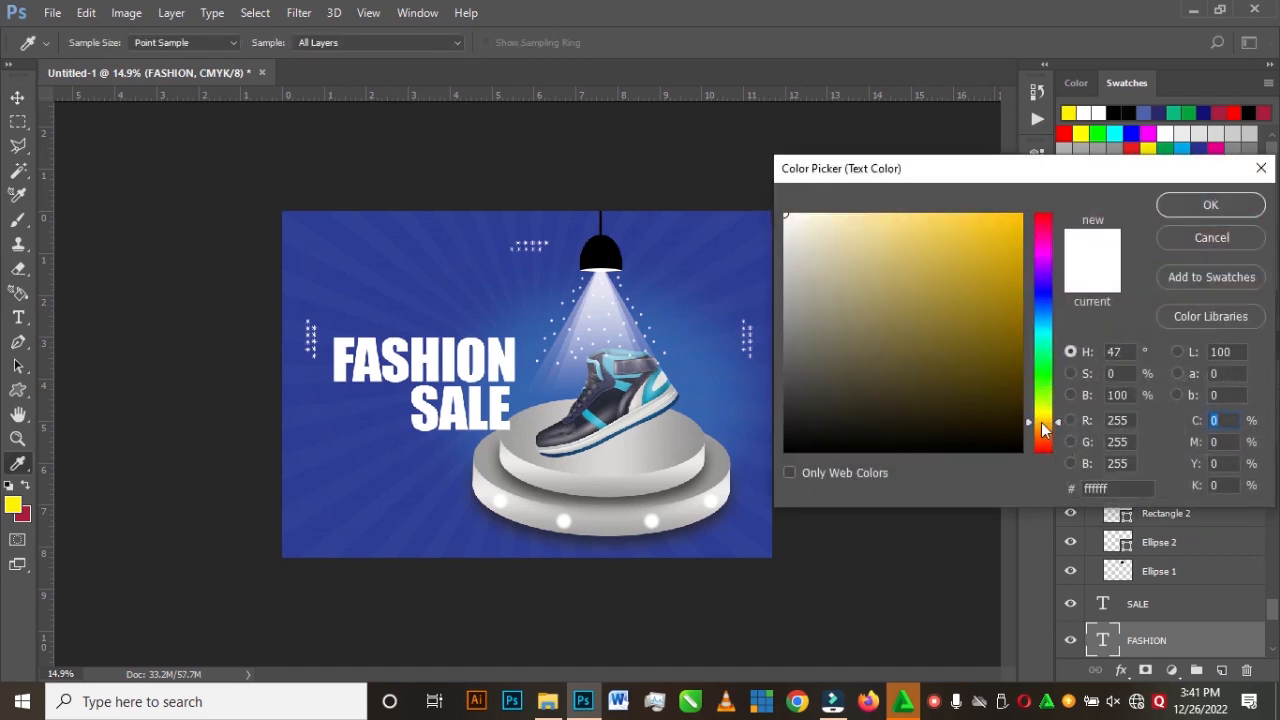
left_click(1013, 251)
key("Return")
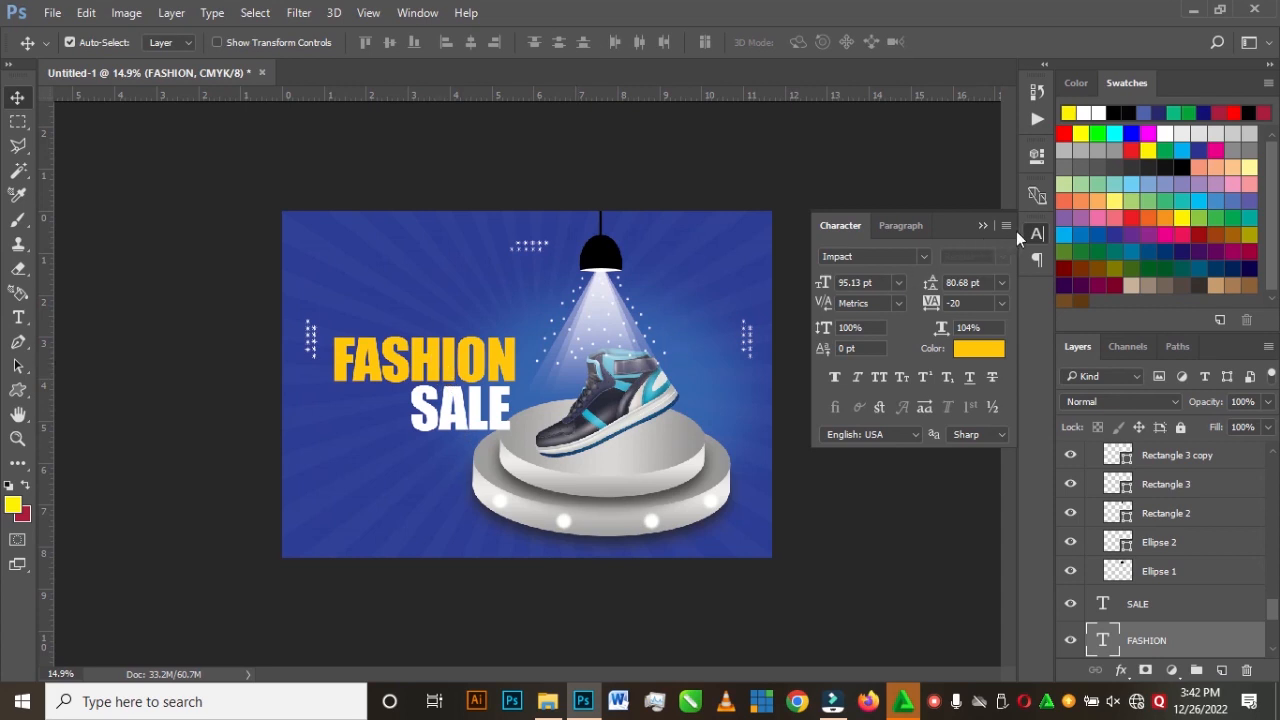
left_click(980, 225)
Step: Add a text line reading "New Collections" above FASHION
key("t")
left_click(358, 303)
type("New Collec")
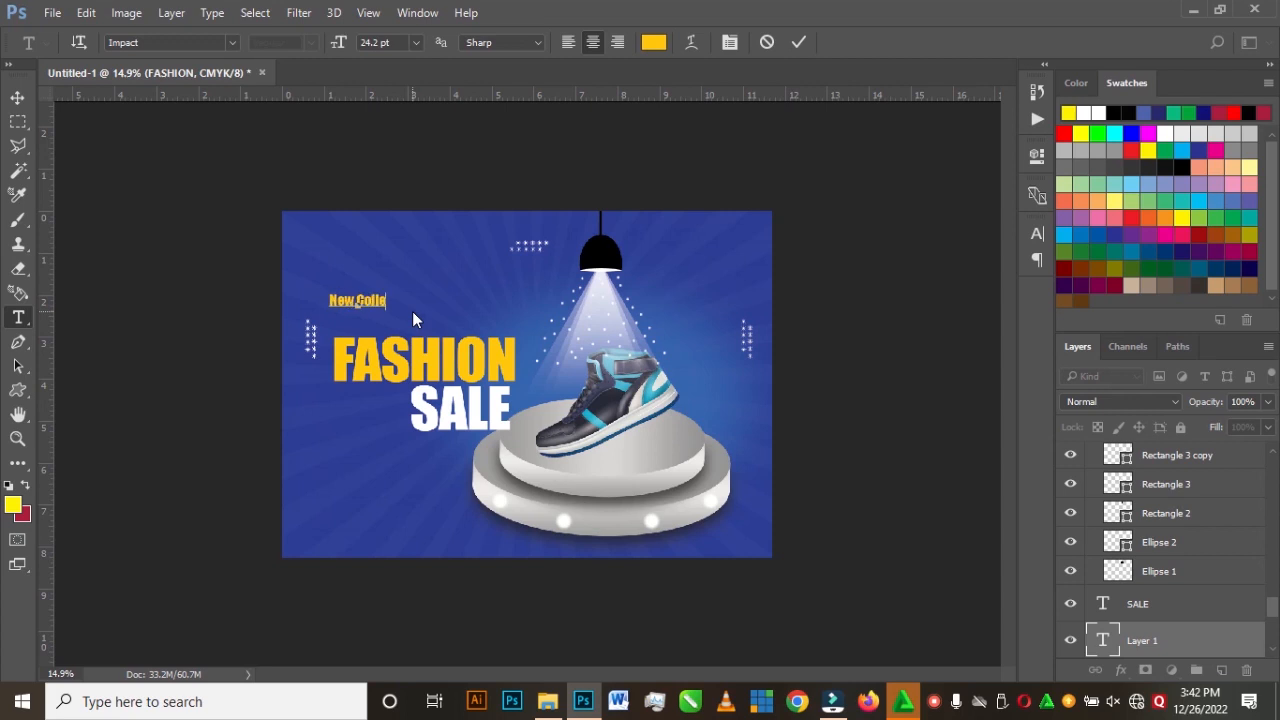
type("tions")
Step: Set the New Collections text in the Housttely Signature font and color it white, sampled from the SALE text
left_click(919, 254)
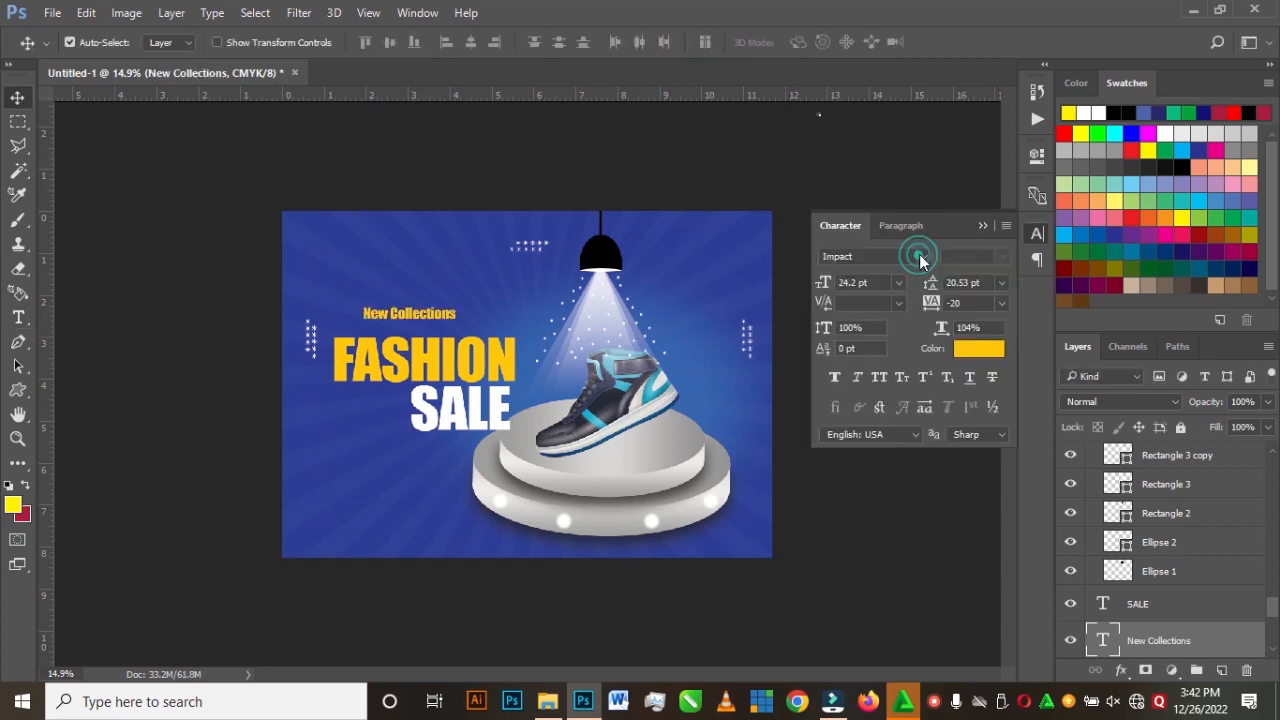
left_click(898, 258)
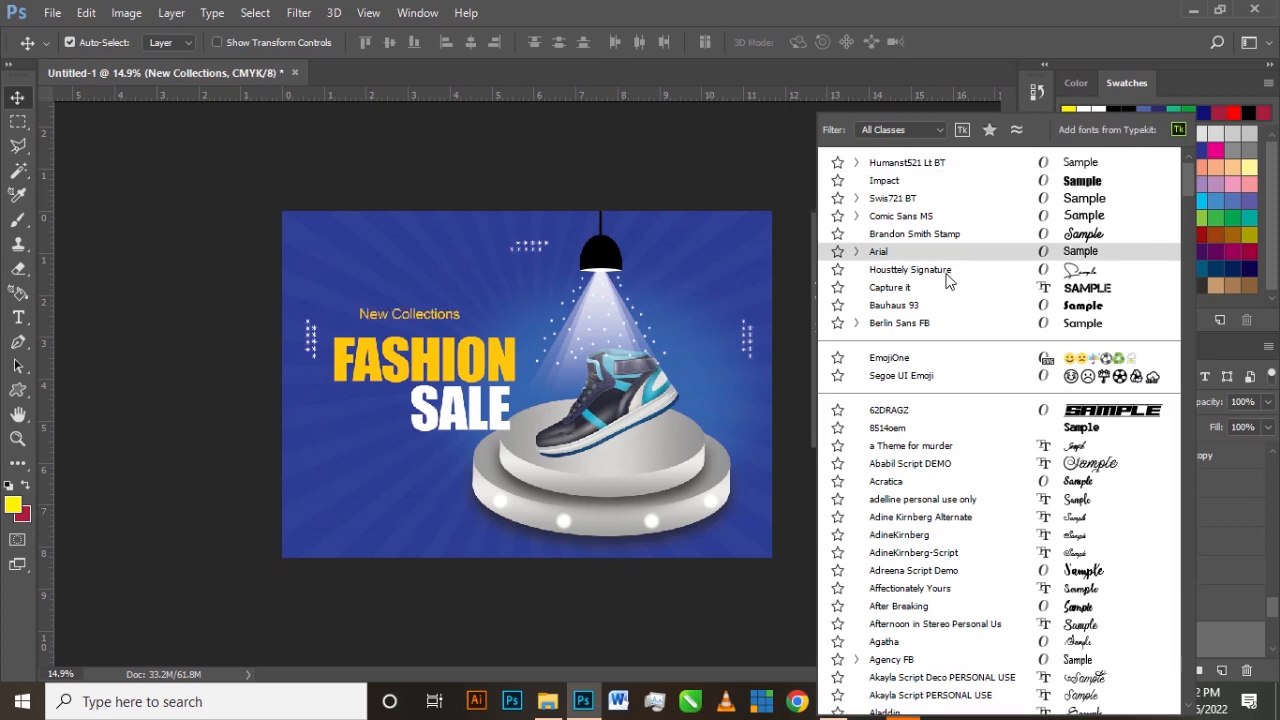
left_click(939, 271)
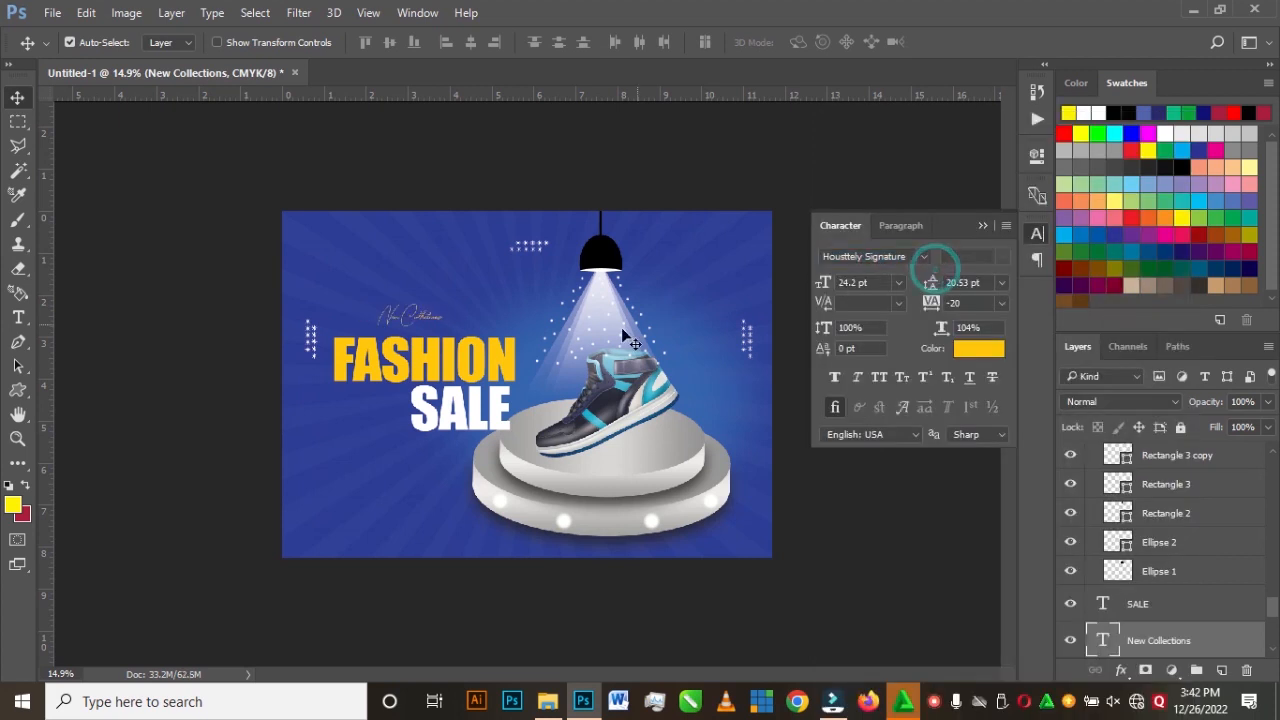
left_click(982, 350)
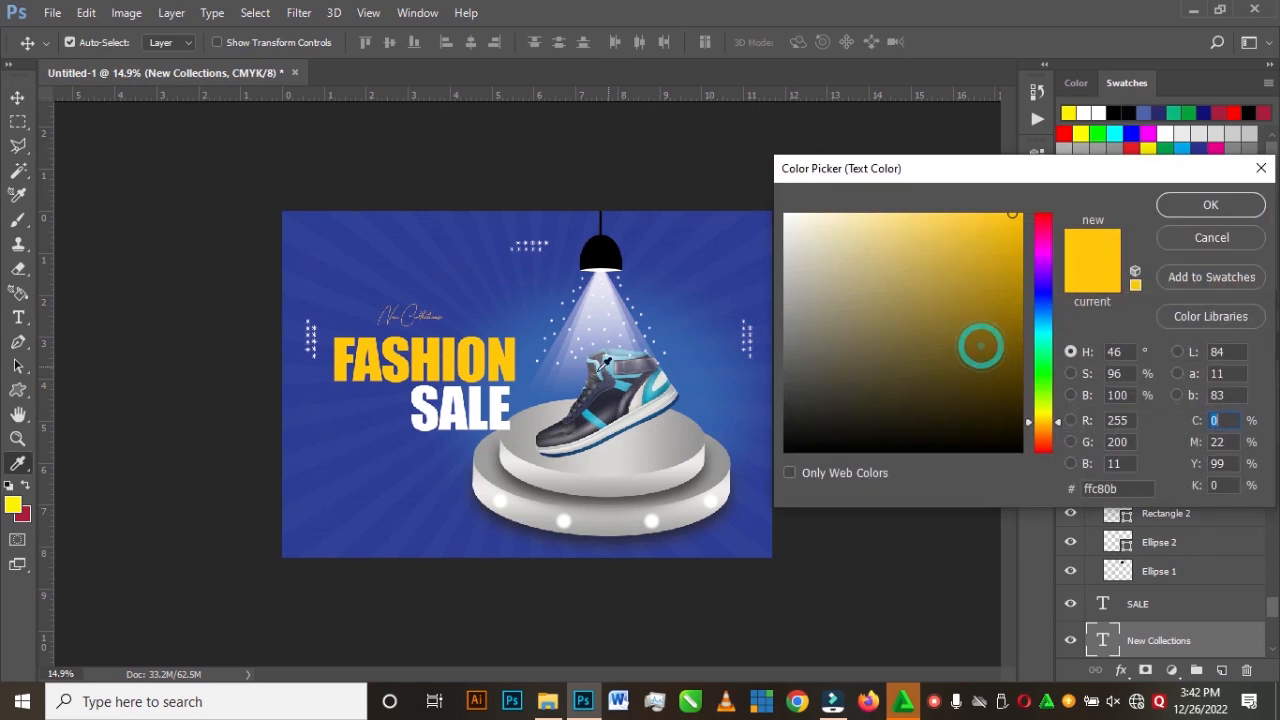
left_click(477, 400)
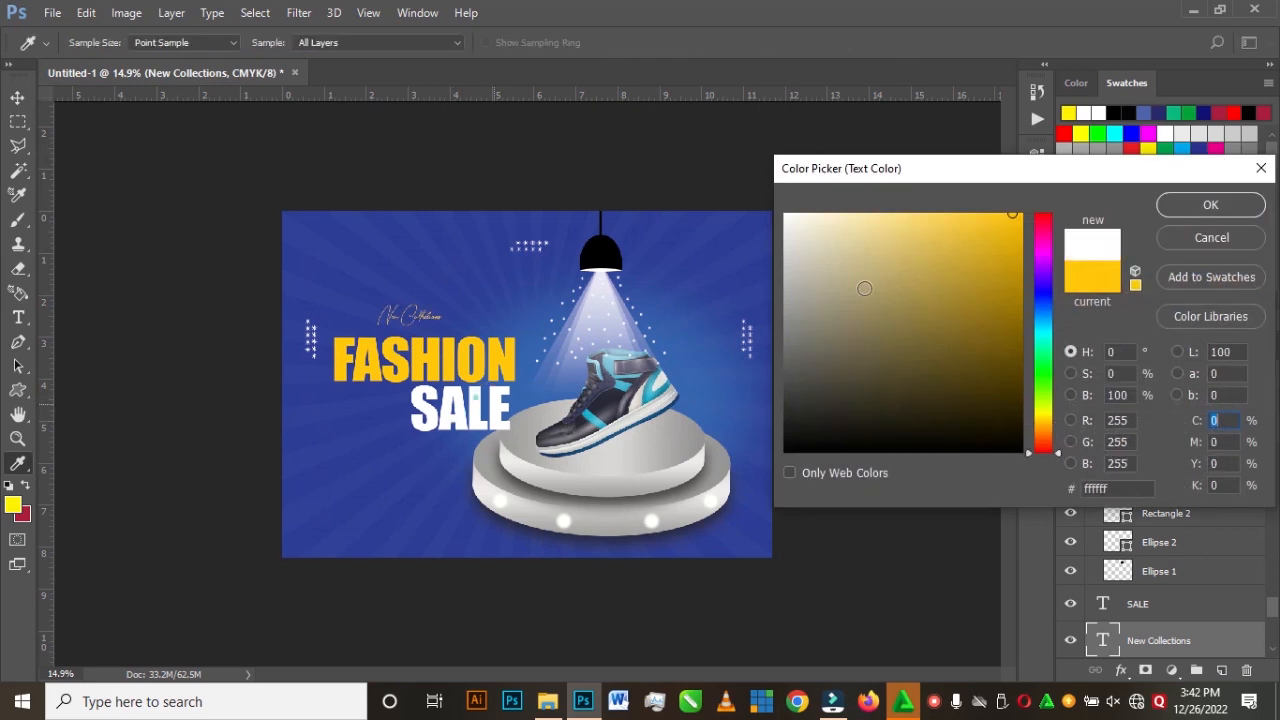
left_click(1178, 204)
Step: Scale the New Collections text to about 226% (54.64 pt) and place it centered just above FASHION
key("ctrl+t")
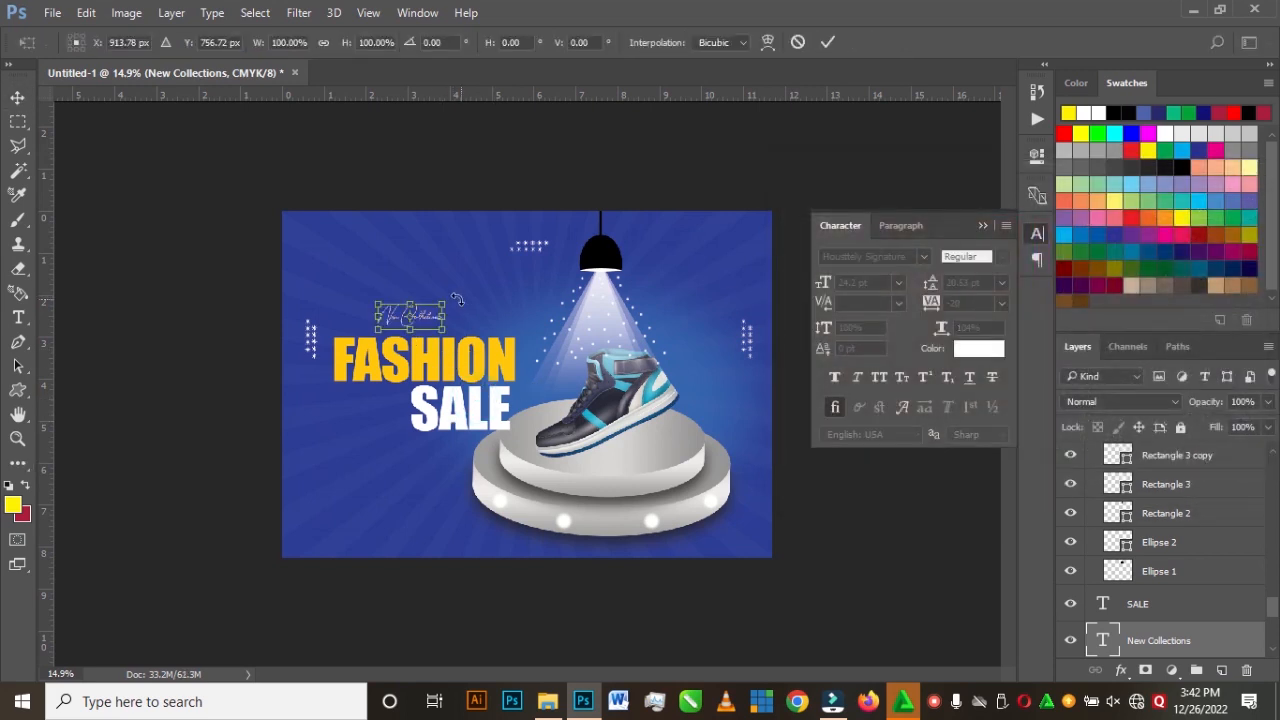
left_click_drag(447, 301, 541, 268)
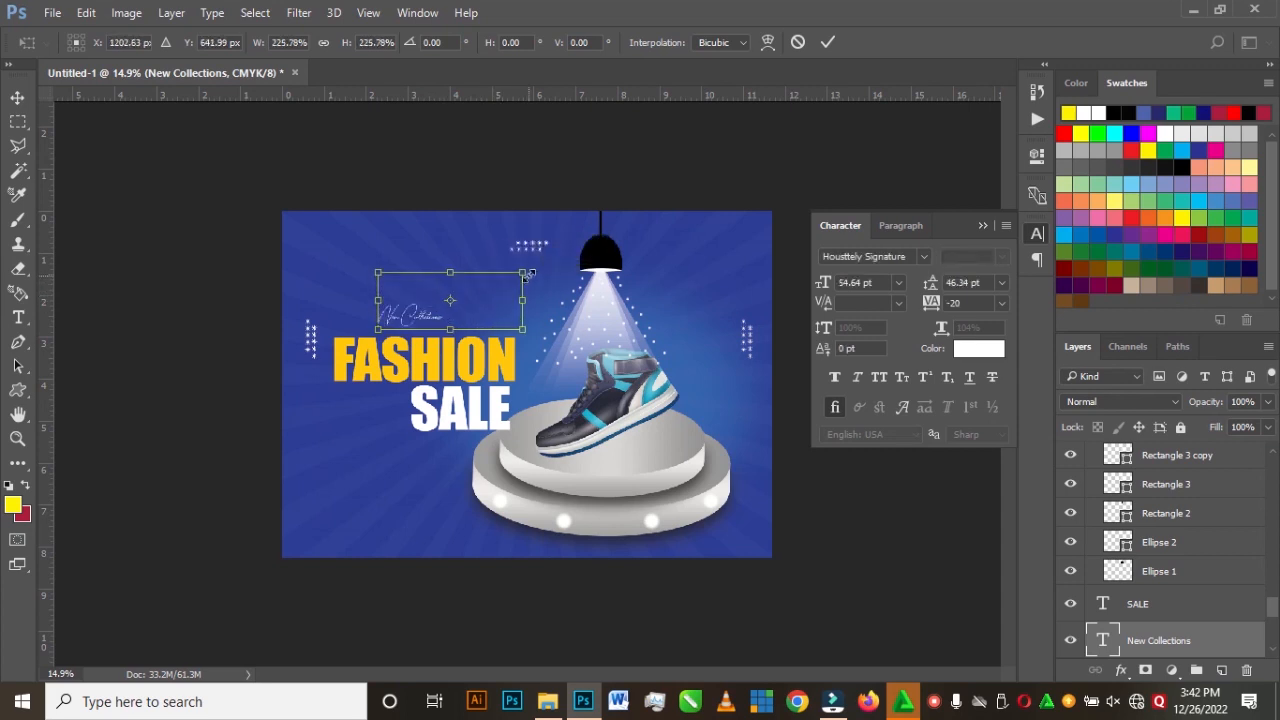
left_click(828, 42)
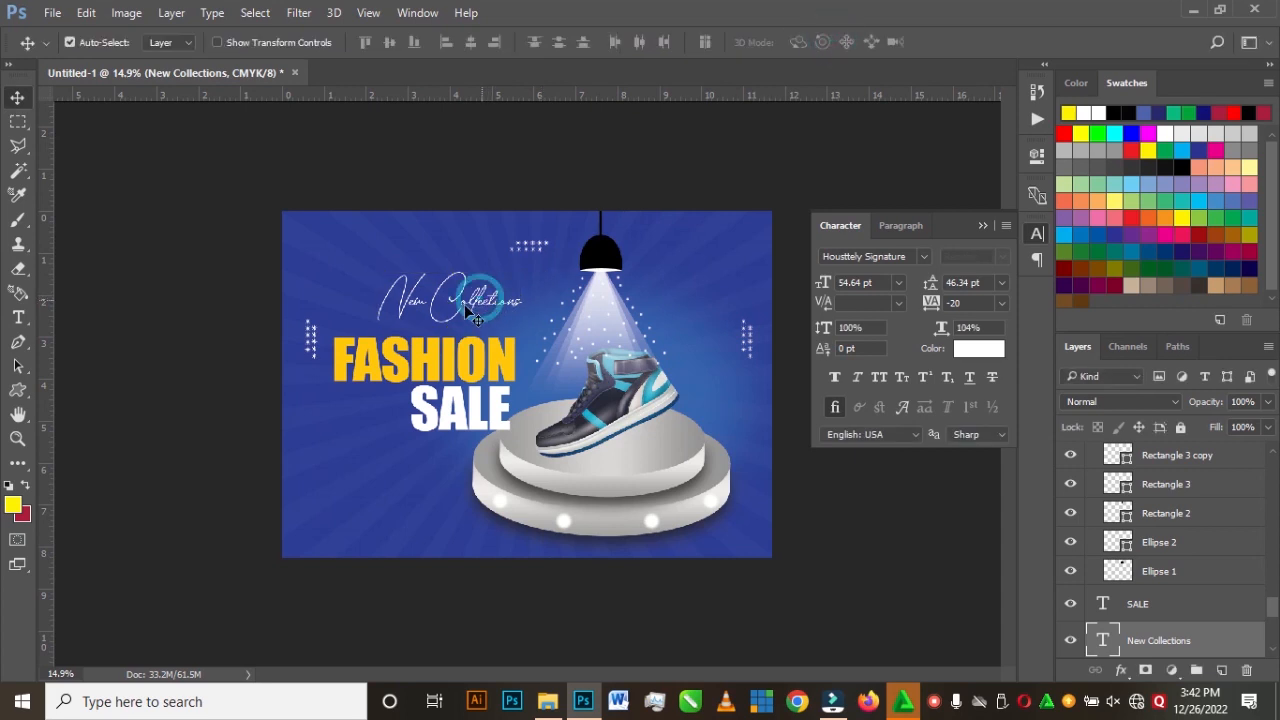
left_click_drag(465, 306, 455, 314)
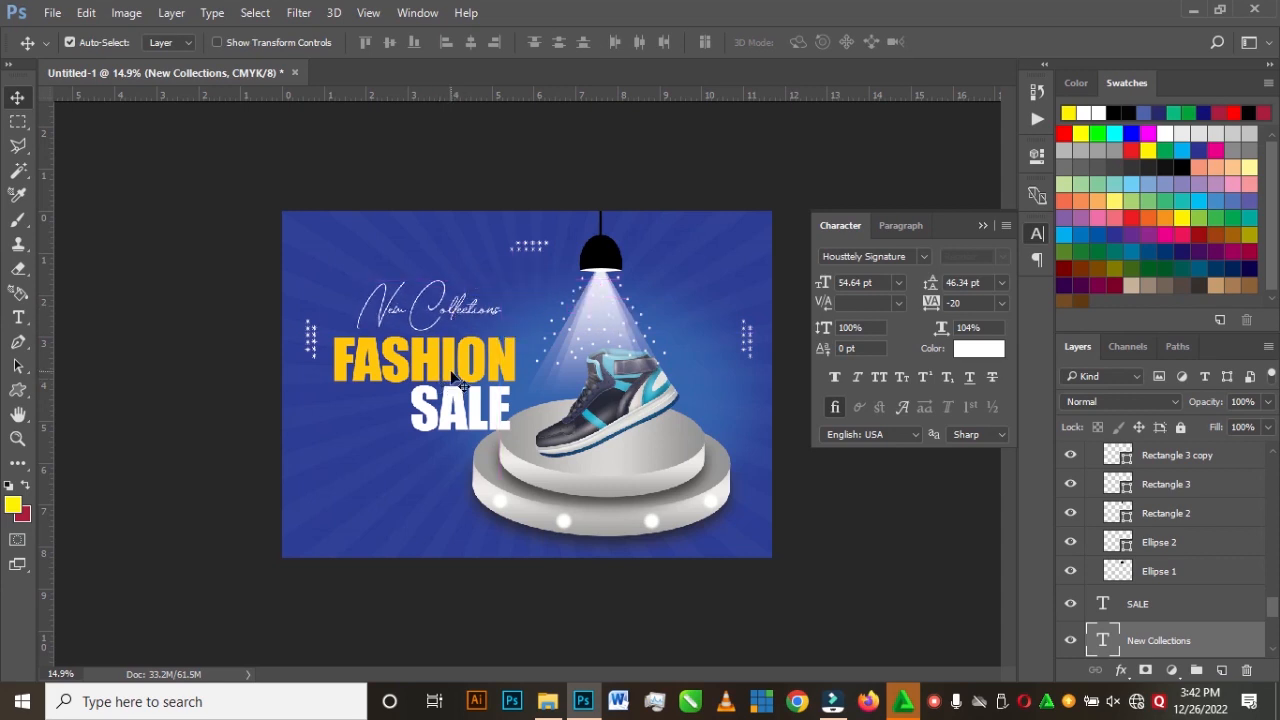
Step: Select the New Collections, FASHION and SALE texts, tilt them together slightly counterclockwise and shift them up a little
left_click(447, 356, "shift")
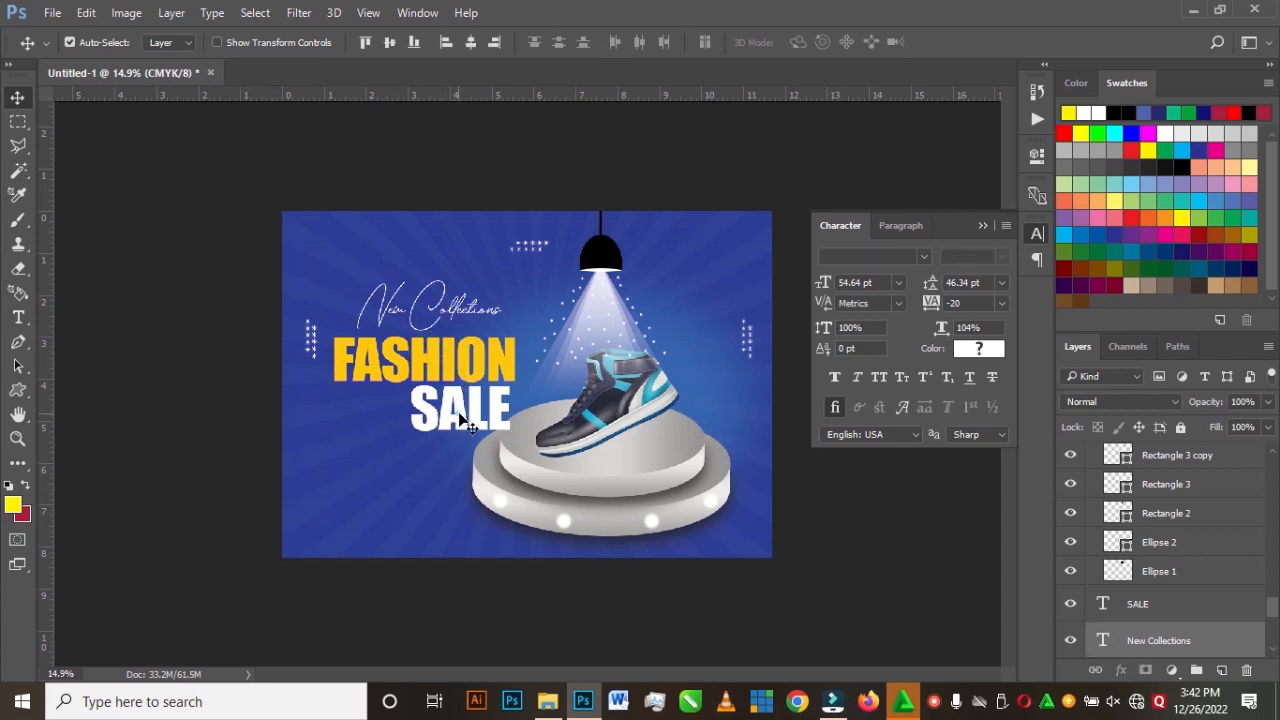
left_click(462, 422, "shift")
key("ctrl+t")
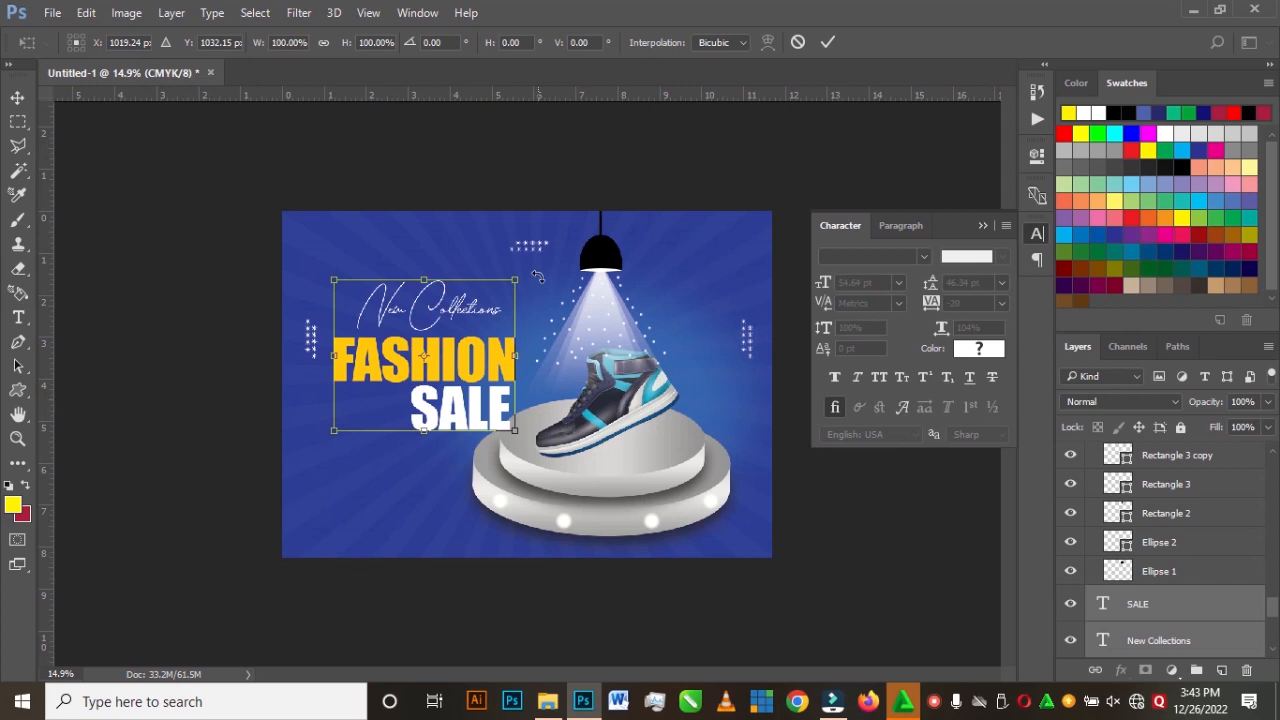
left_click_drag(535, 268, 528, 260)
key("Escape")
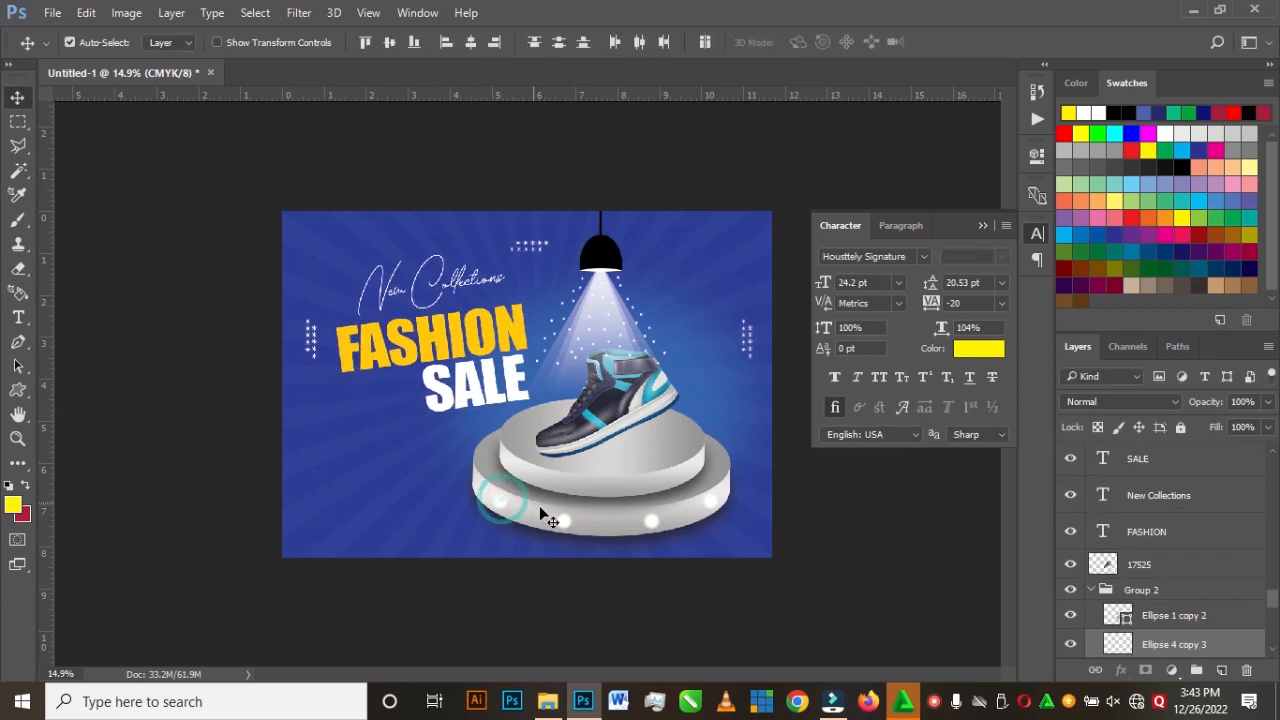
Step: Scale the sneaker and the podium with its lights together to about 87.6% and move them slightly down and to the right
left_click(578, 440)
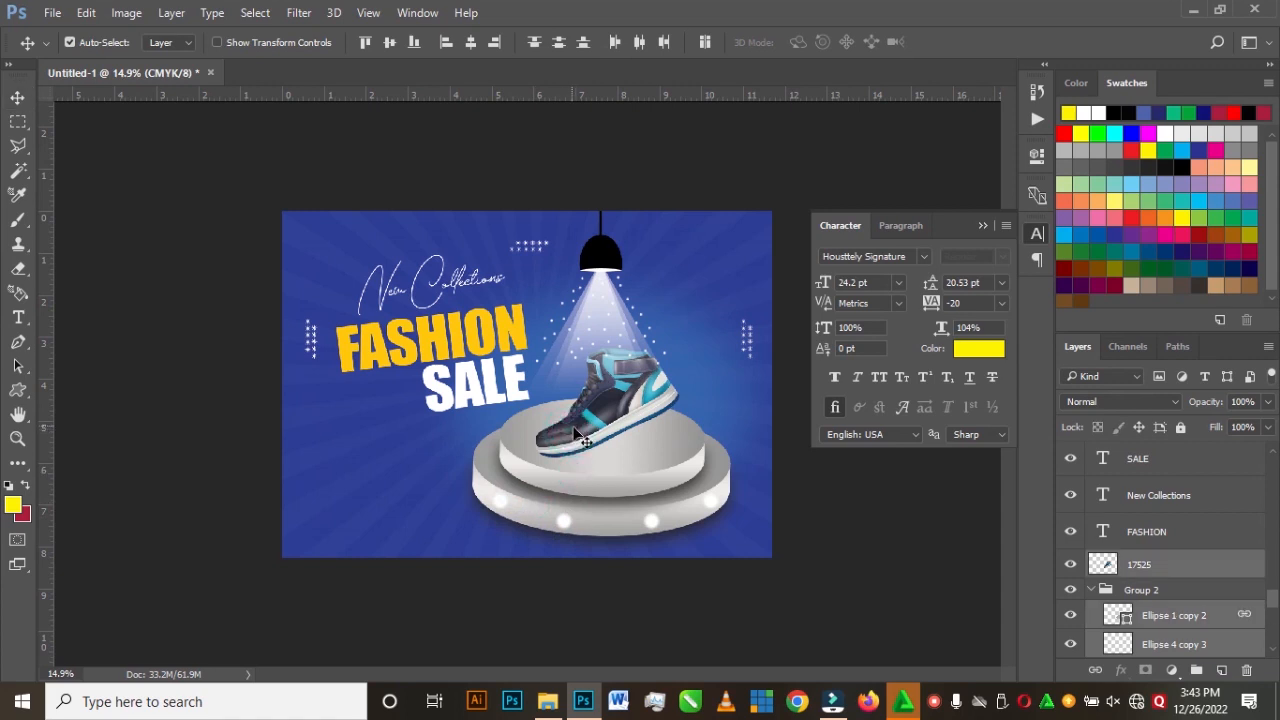
key("ctrl+t")
left_click_drag(729, 347, 717, 361)
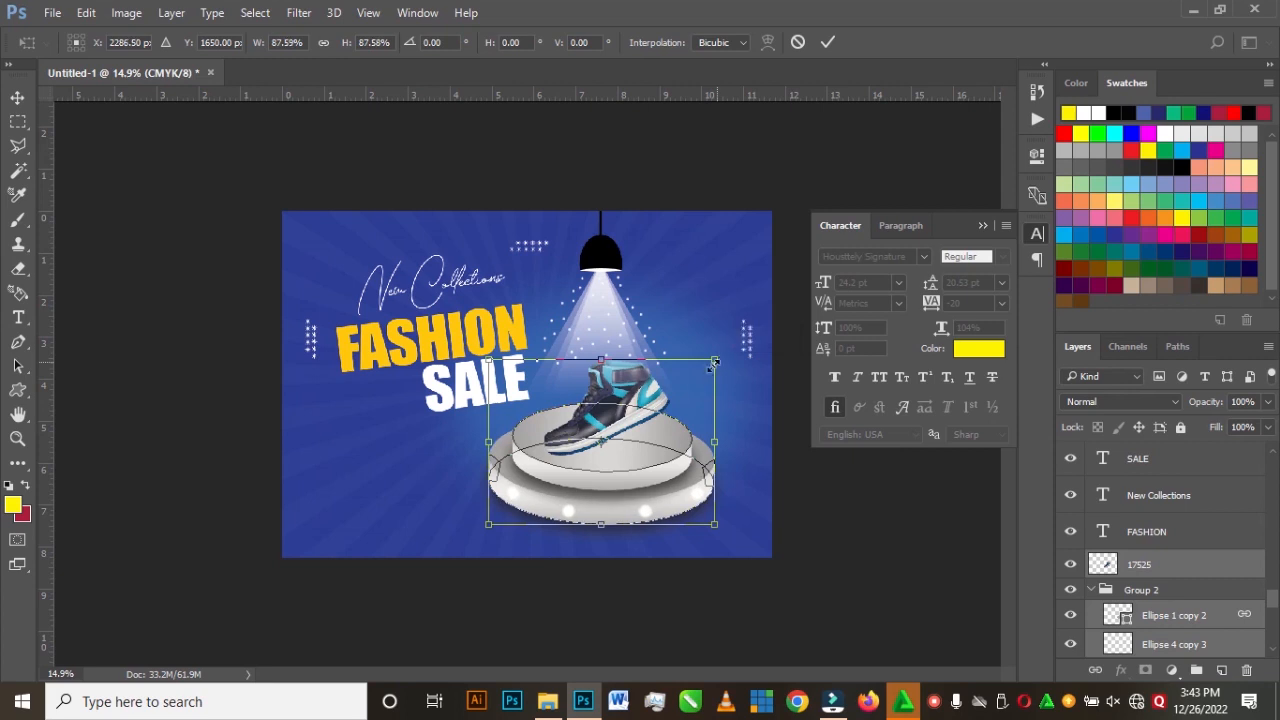
mouse_move(628, 431)
left_mouse_down()
mouse_move(634, 446)
mouse_move(635, 434)
left_mouse_up()
double_click(636, 436)
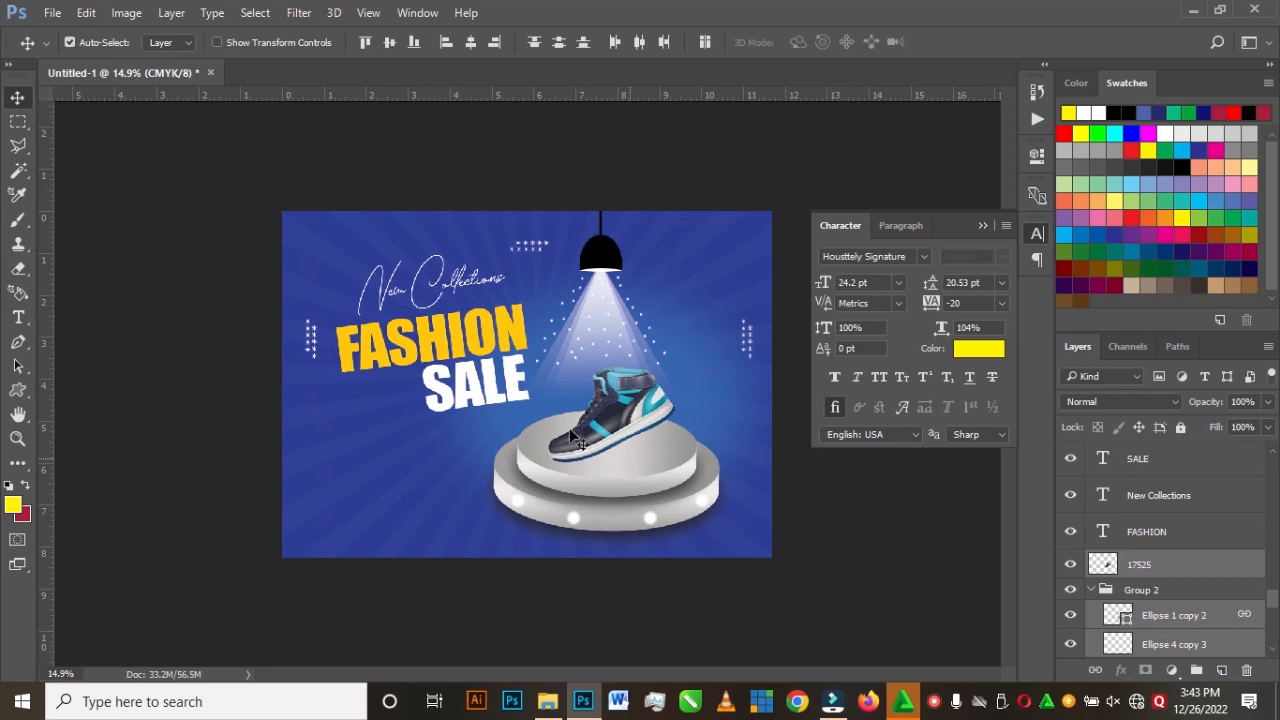
Step: Draw a closed, curved yellow shape about 812 px wide along the sneaker's sole from toe to heel with the Pen tool
scroll(520, 388, "up", 2)
left_click(983, 225)
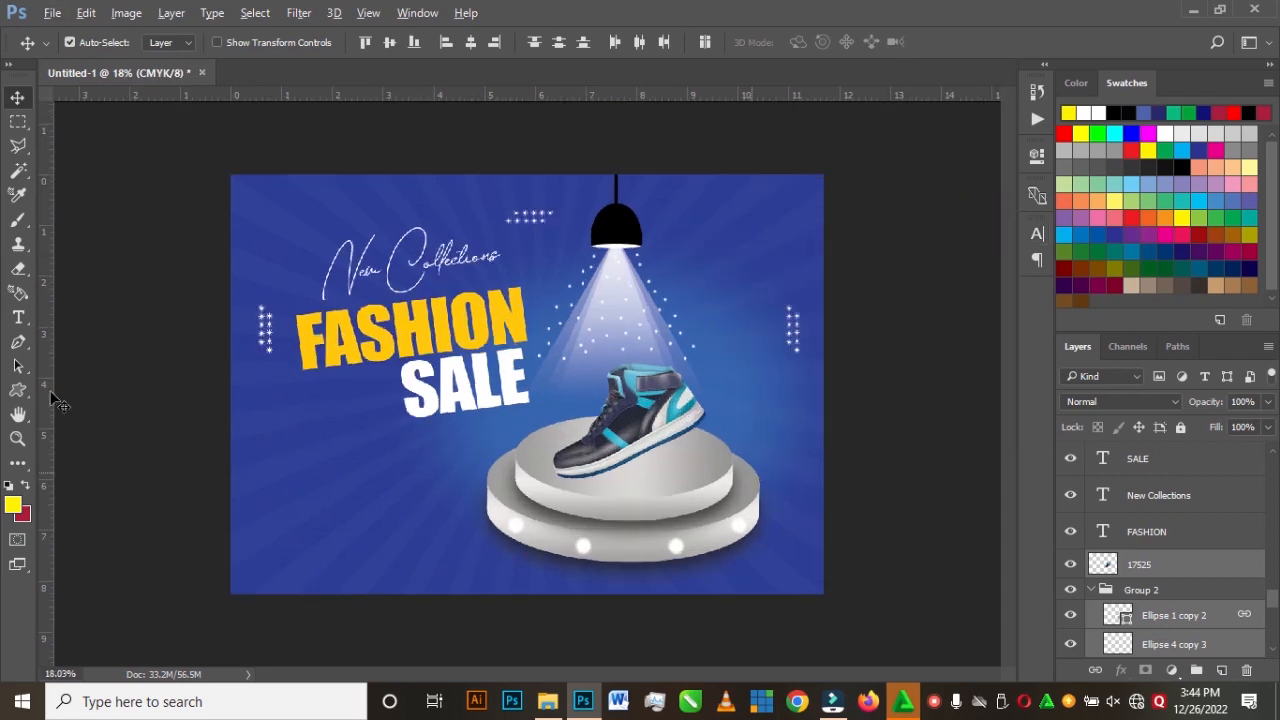
left_click(17, 342)
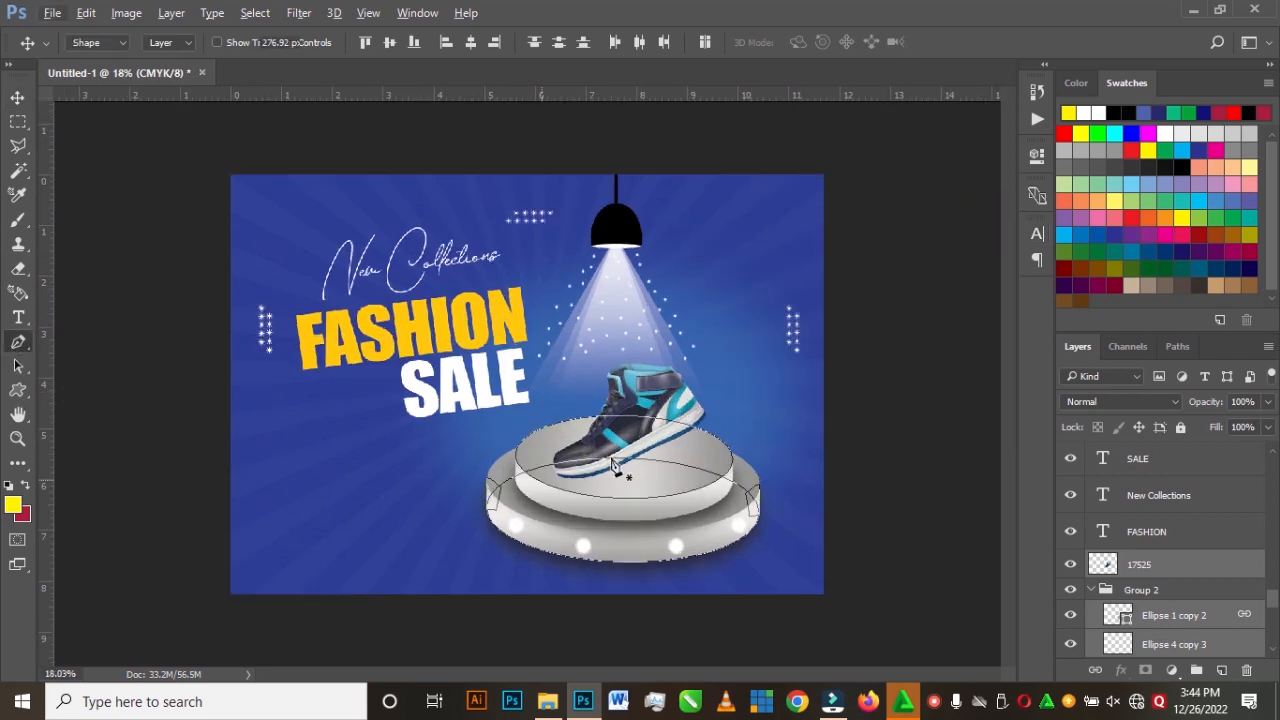
left_click(14, 97)
left_click(471, 429)
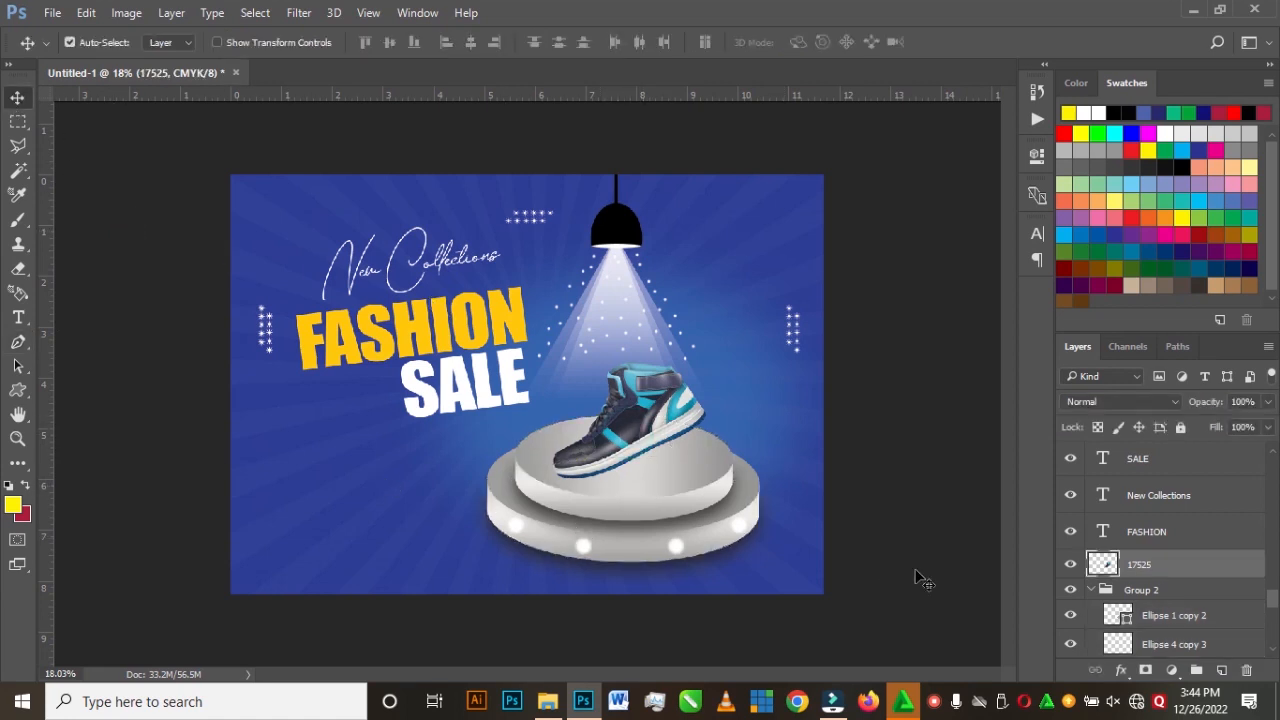
key("p")
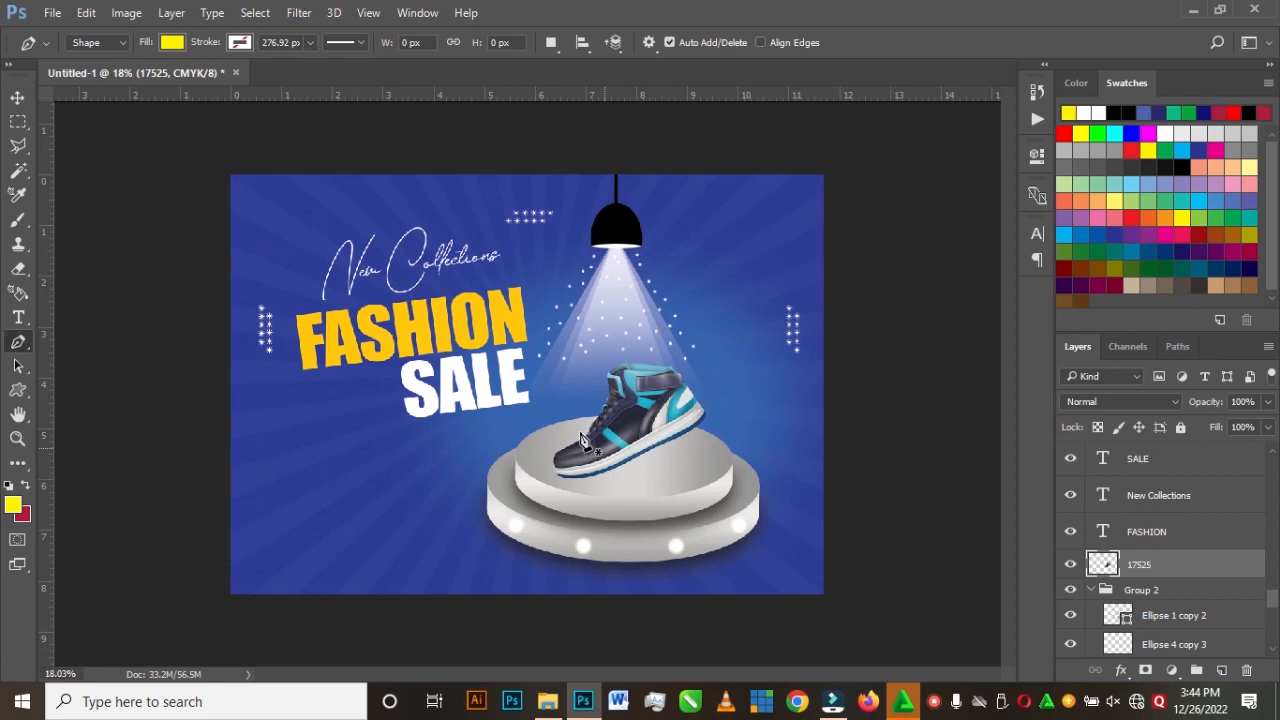
left_click(565, 468)
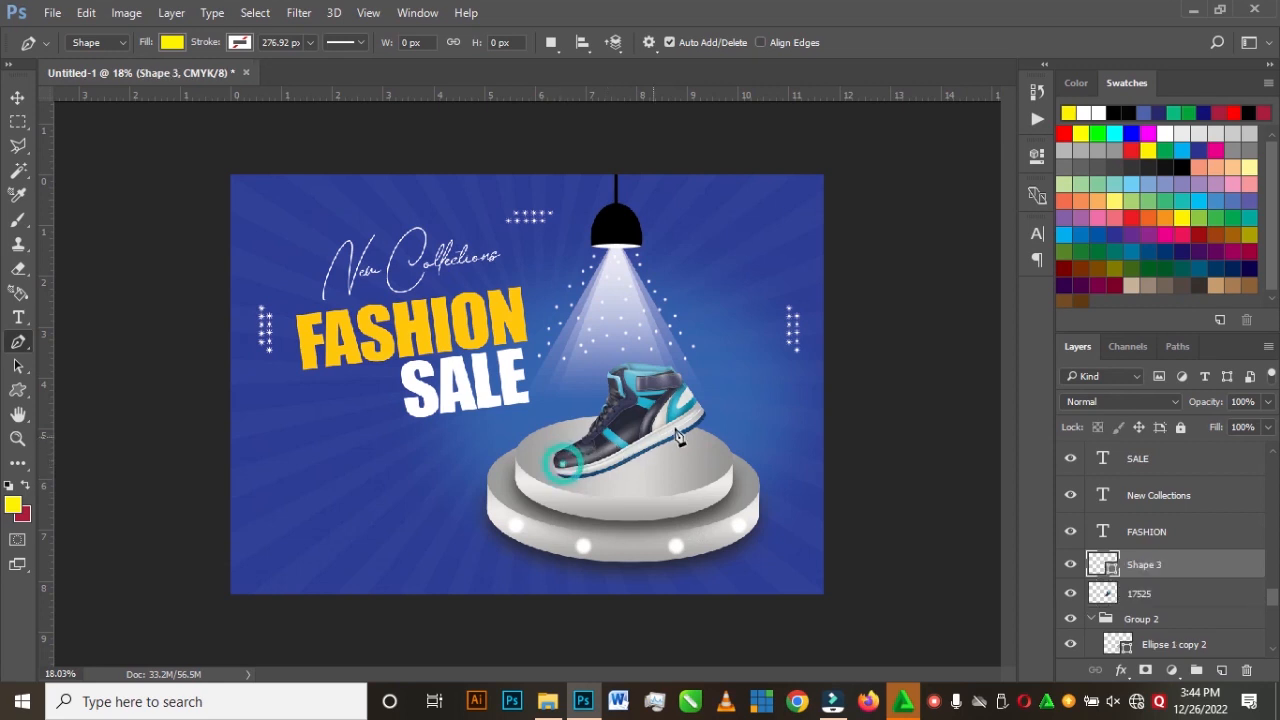
left_click_drag(694, 426, 695, 440)
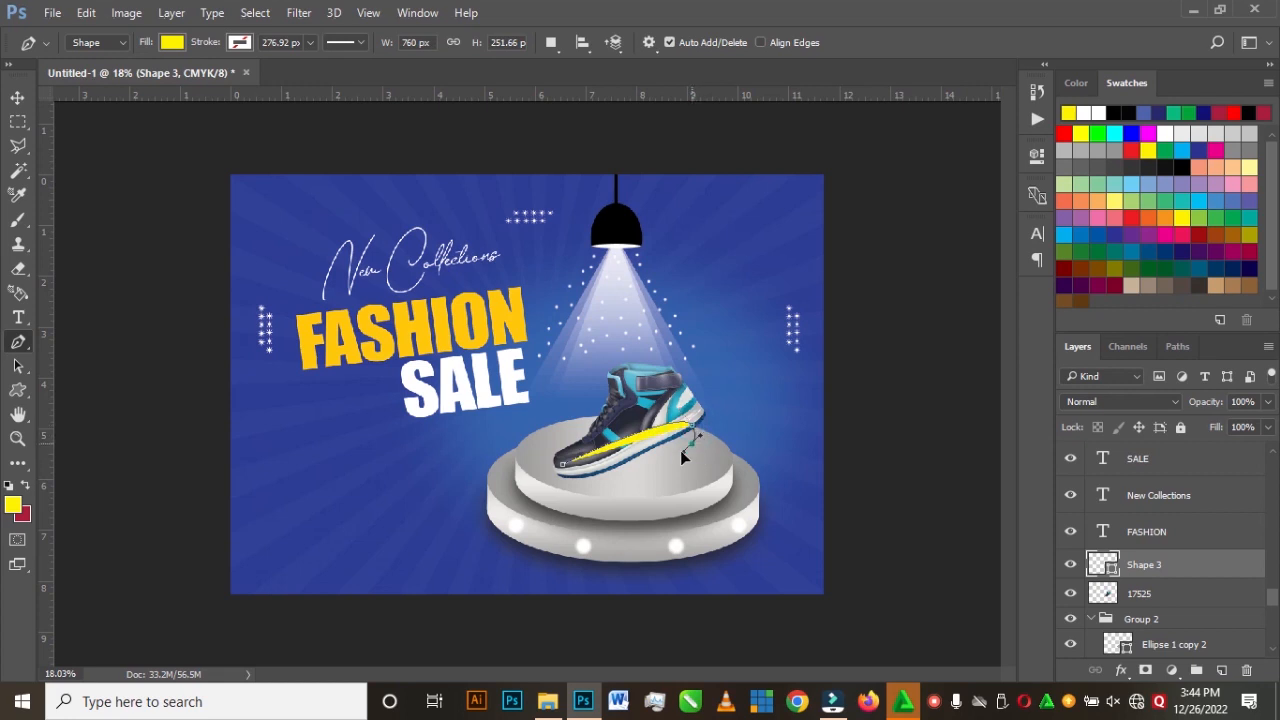
left_click_drag(671, 455, 672, 456)
left_click(691, 443, "alt")
left_click(563, 475)
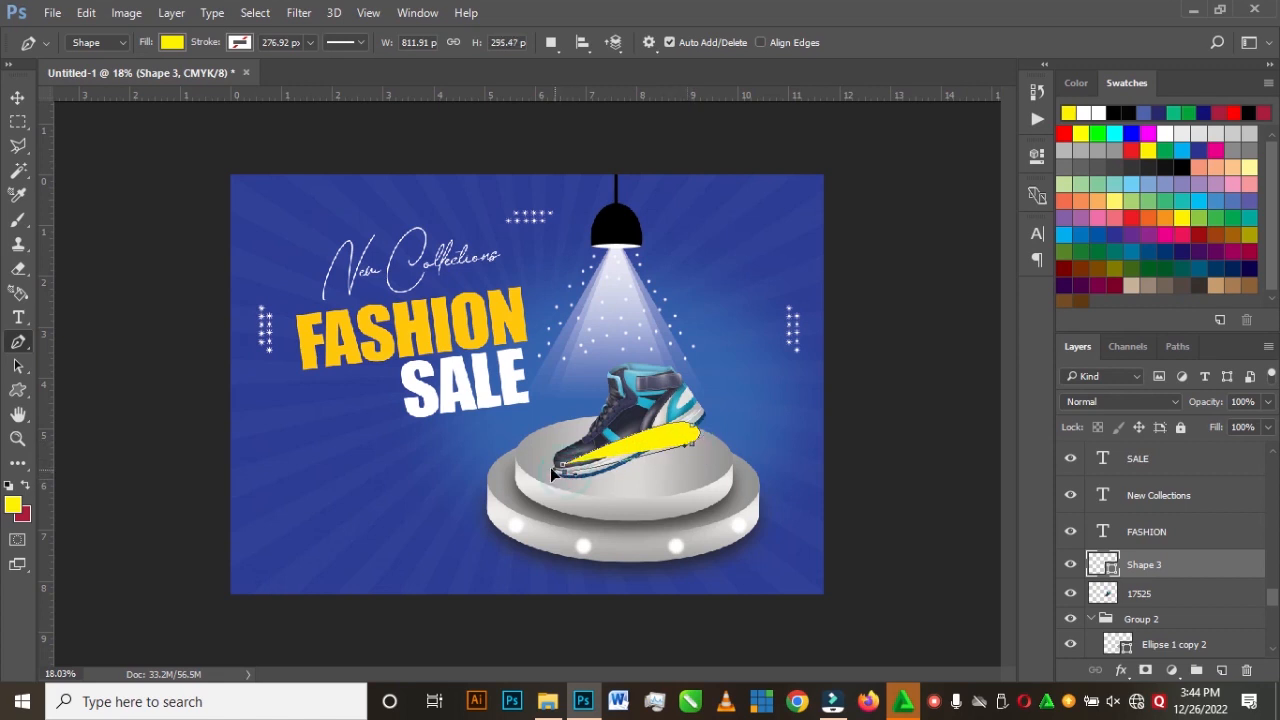
left_click_drag(565, 463, 585, 487)
Step: Try to move the yellow shape down below the sole, and place its layer directly beneath the sneaker layer
left_click(17, 97)
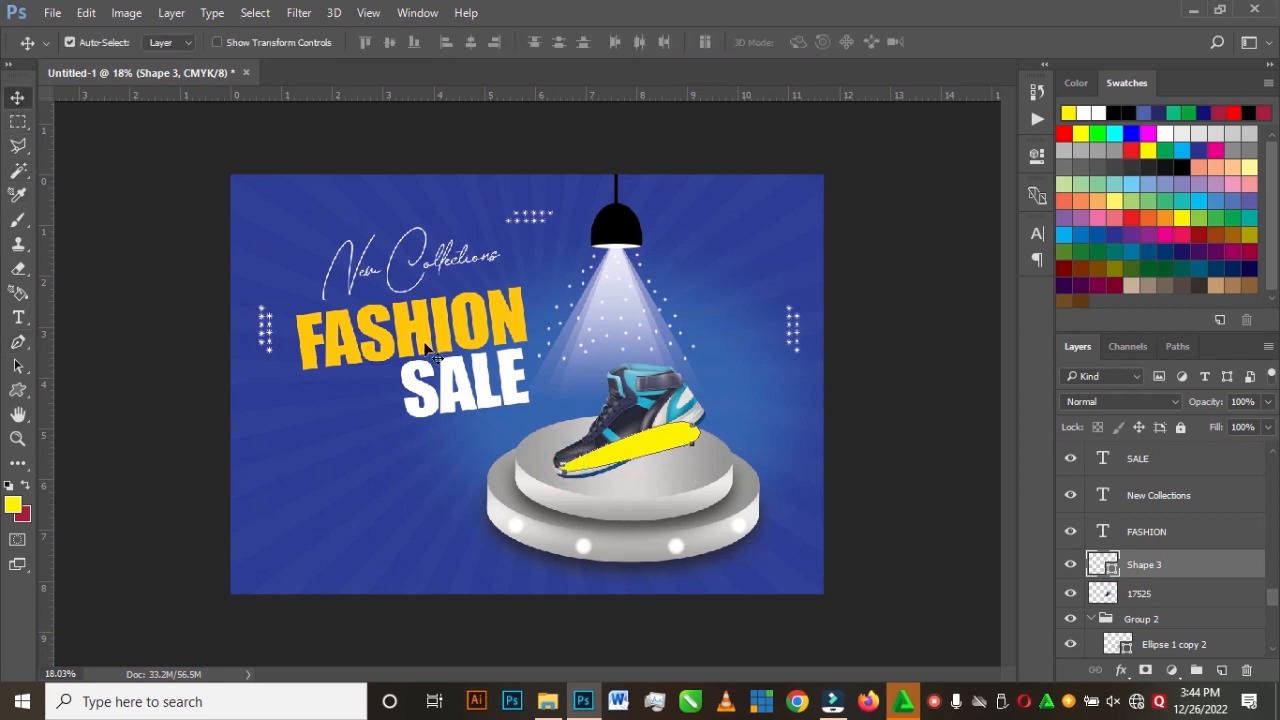
left_click_drag(657, 452, 665, 472)
left_click(1186, 566)
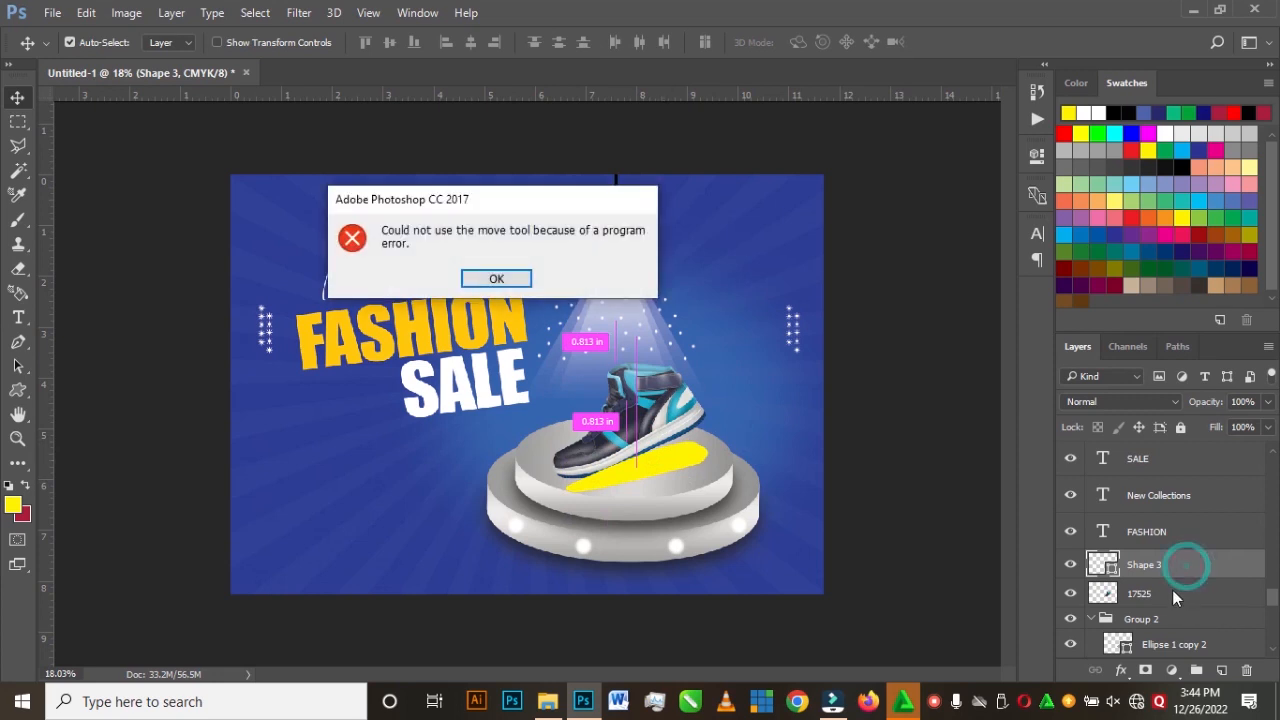
left_click(504, 283)
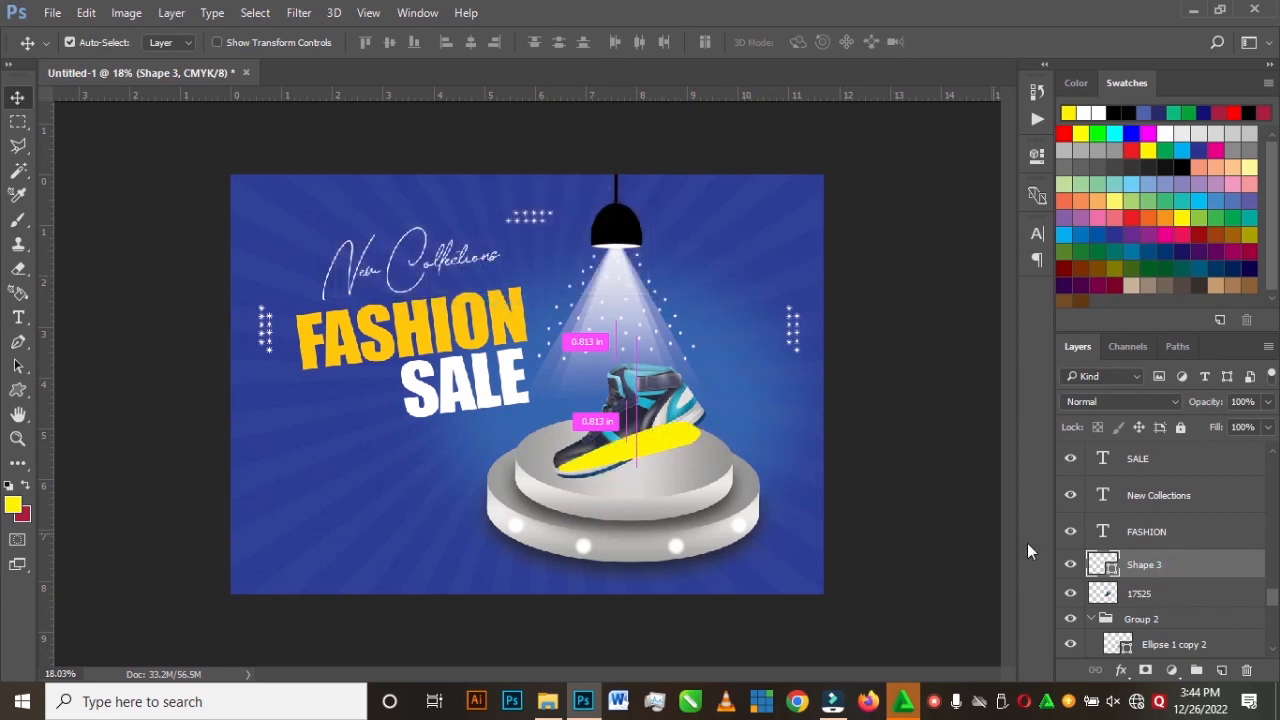
left_click_drag(1172, 570, 1164, 598)
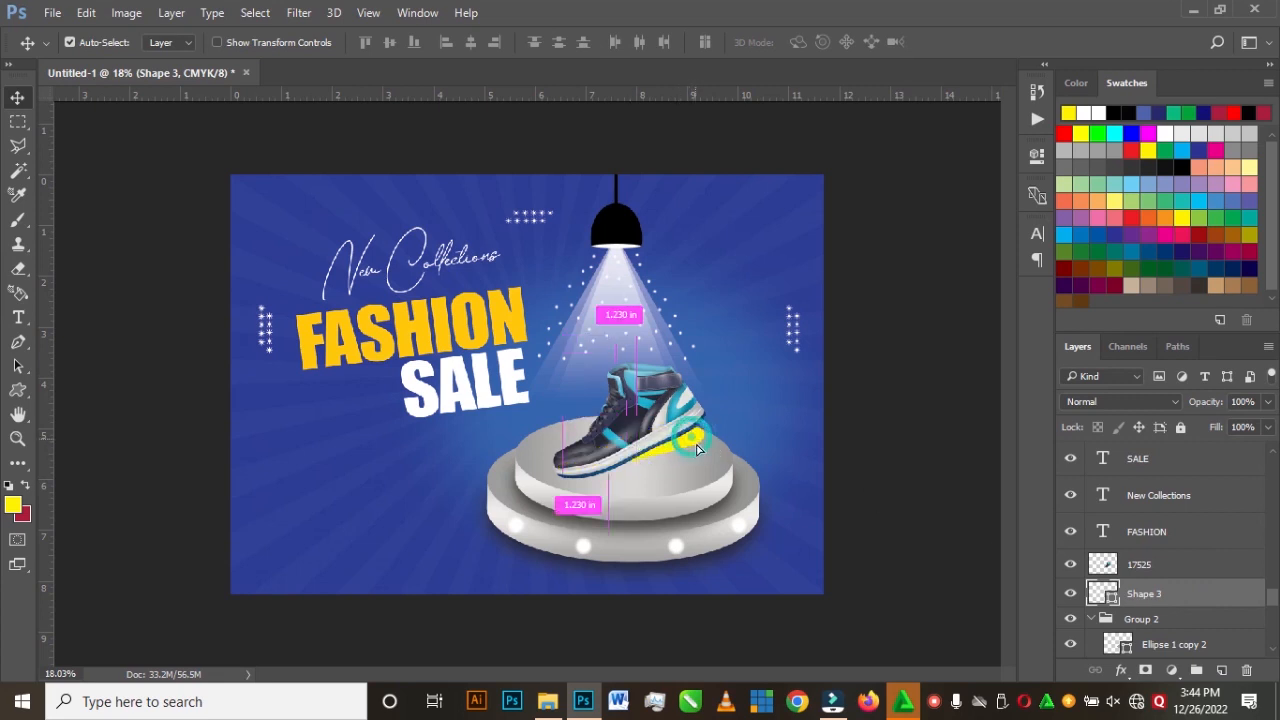
Step: Rotate and distort the yellow shape so it fans out from the toe beneath the raised heel, and fill it with black (#000000)
key("ctrl+t")
left_click_drag(728, 416, 723, 405)
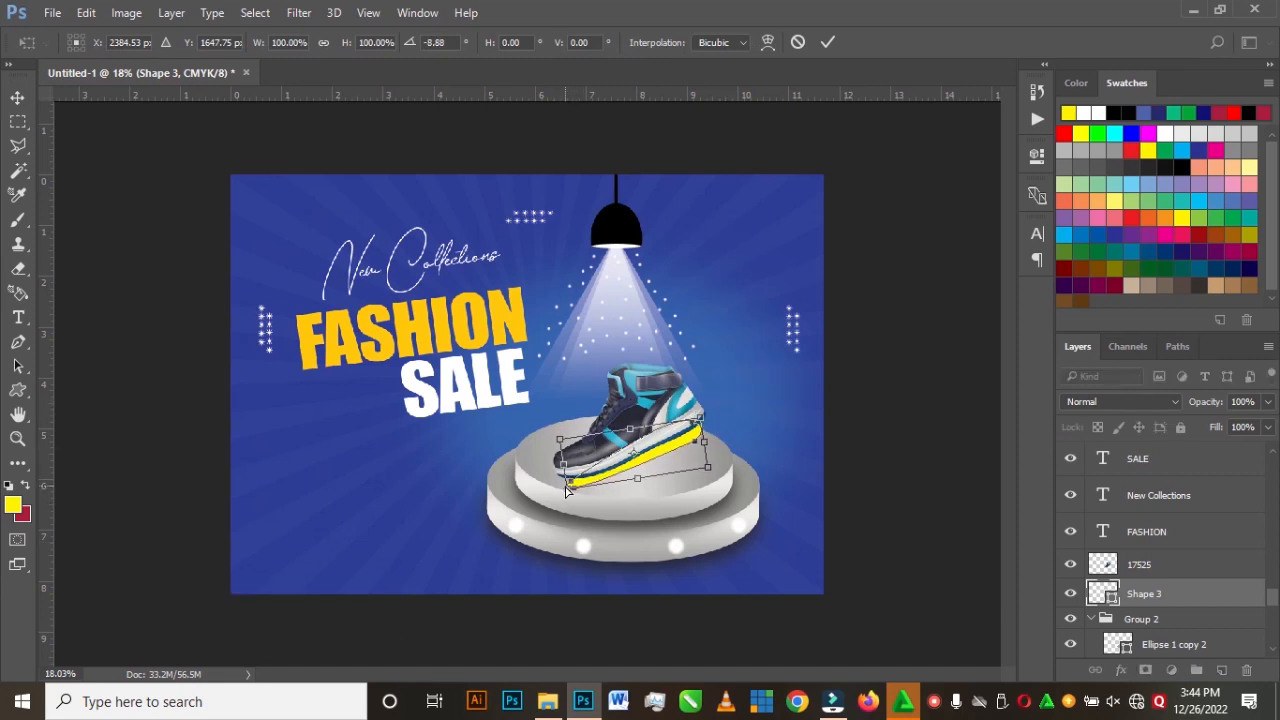
left_click_drag(569, 491, 563, 485)
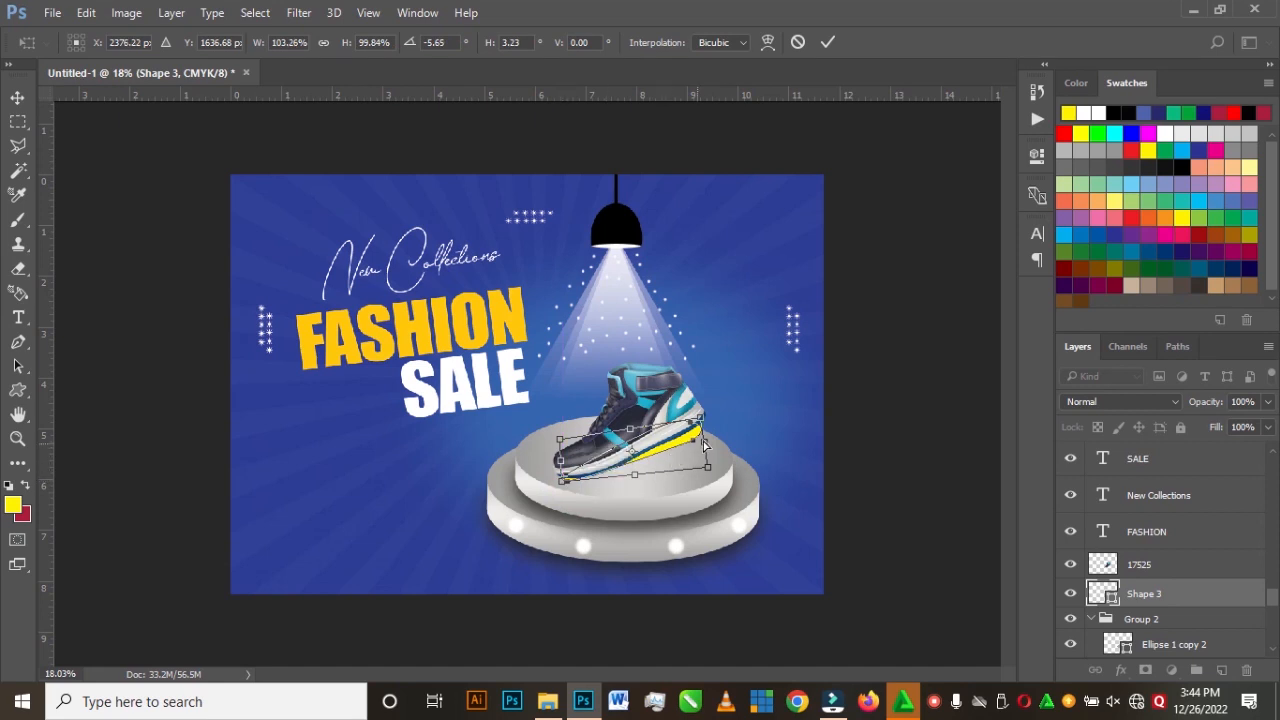
left_click_drag(708, 447, 705, 465)
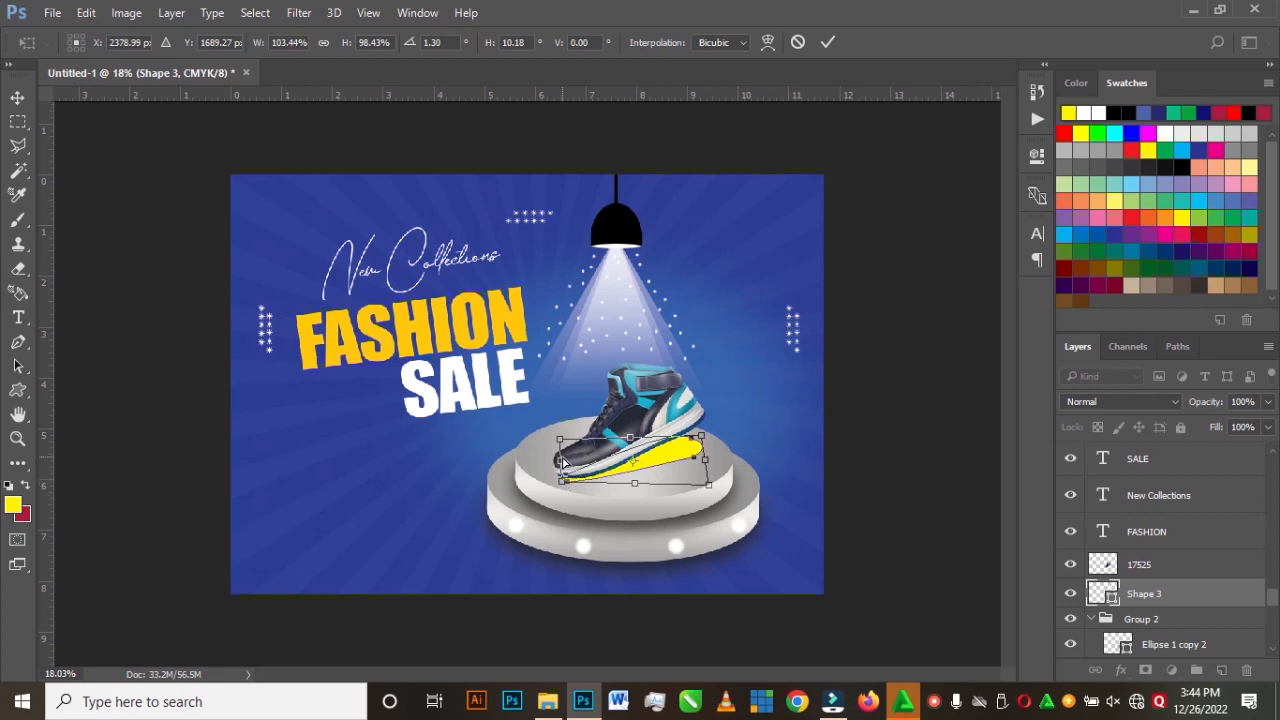
left_click_drag(562, 465, 562, 464)
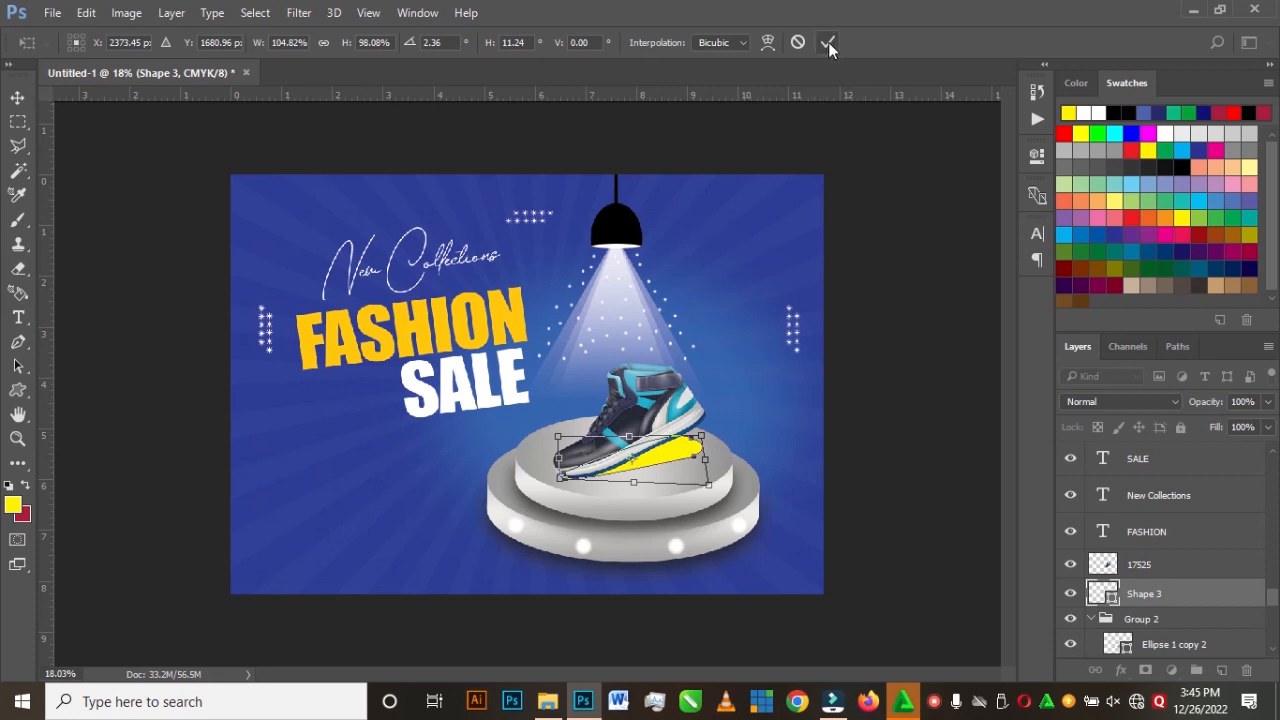
left_click(828, 42)
double_click(1105, 593)
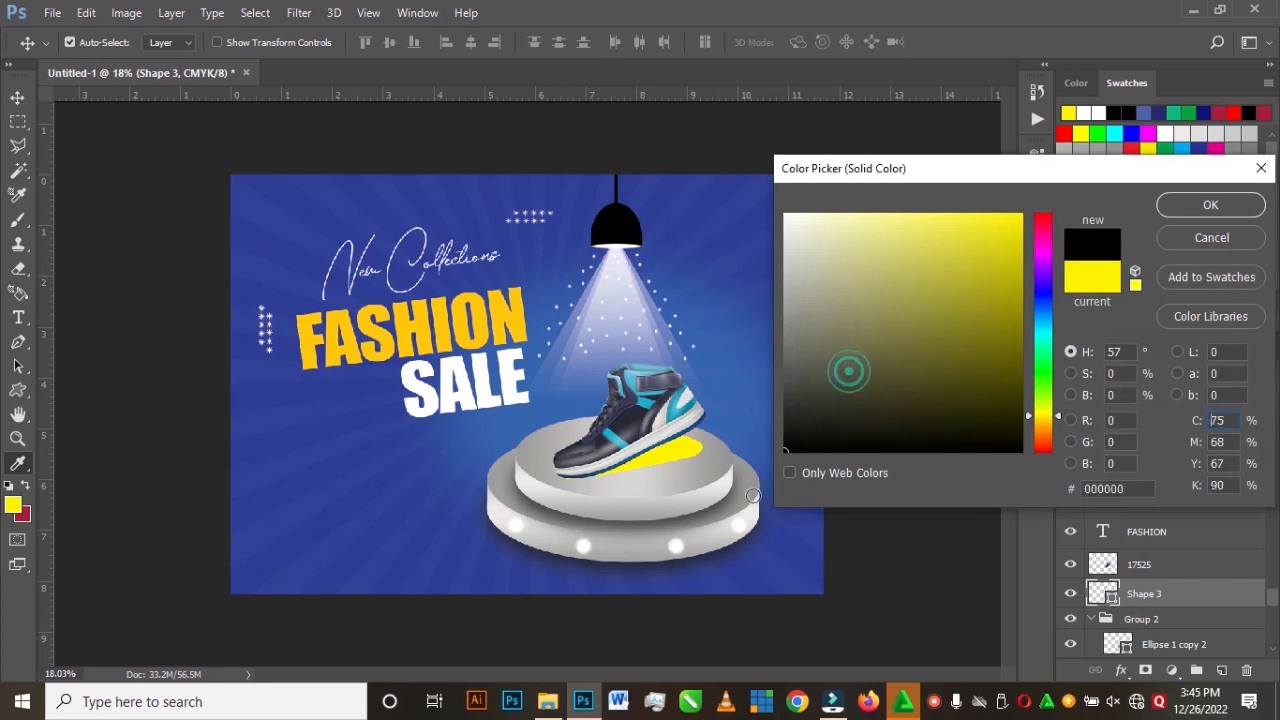
left_click(1196, 204)
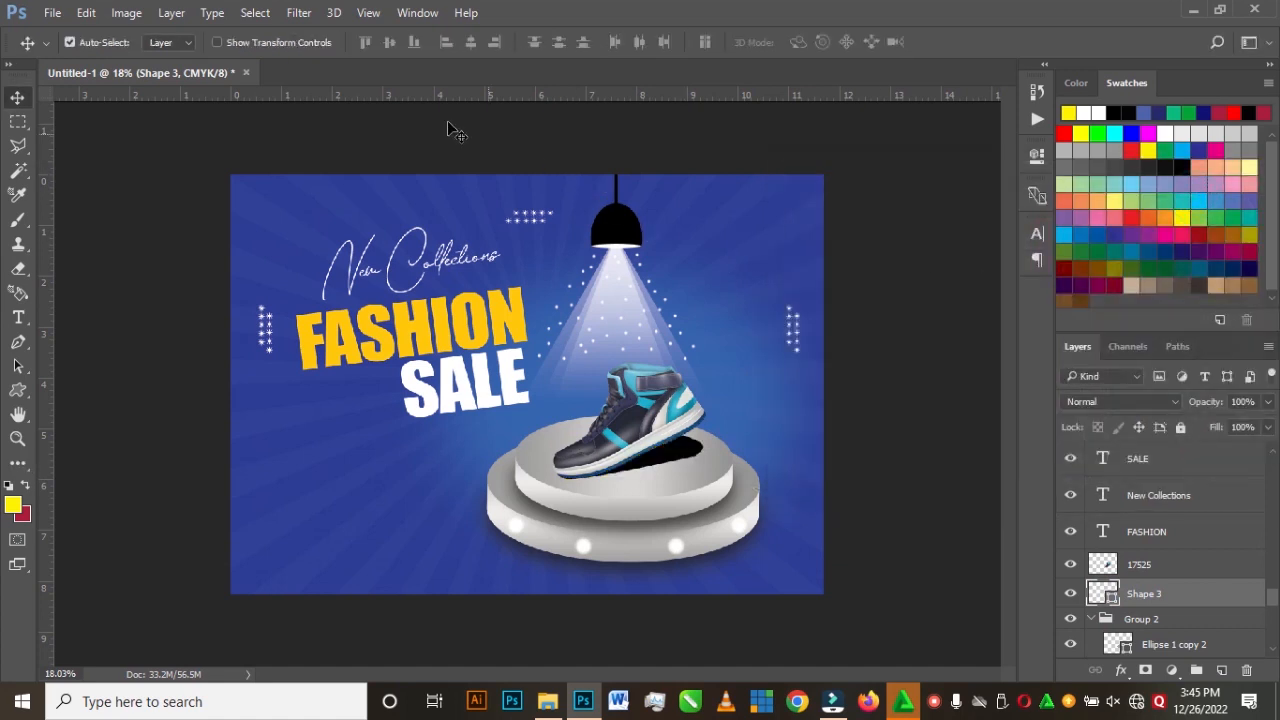
Step: Soften the black shadow shape with a Gaussian Blur radius of 26.3 pixels and lower its opacity to 59%
left_click(301, 13)
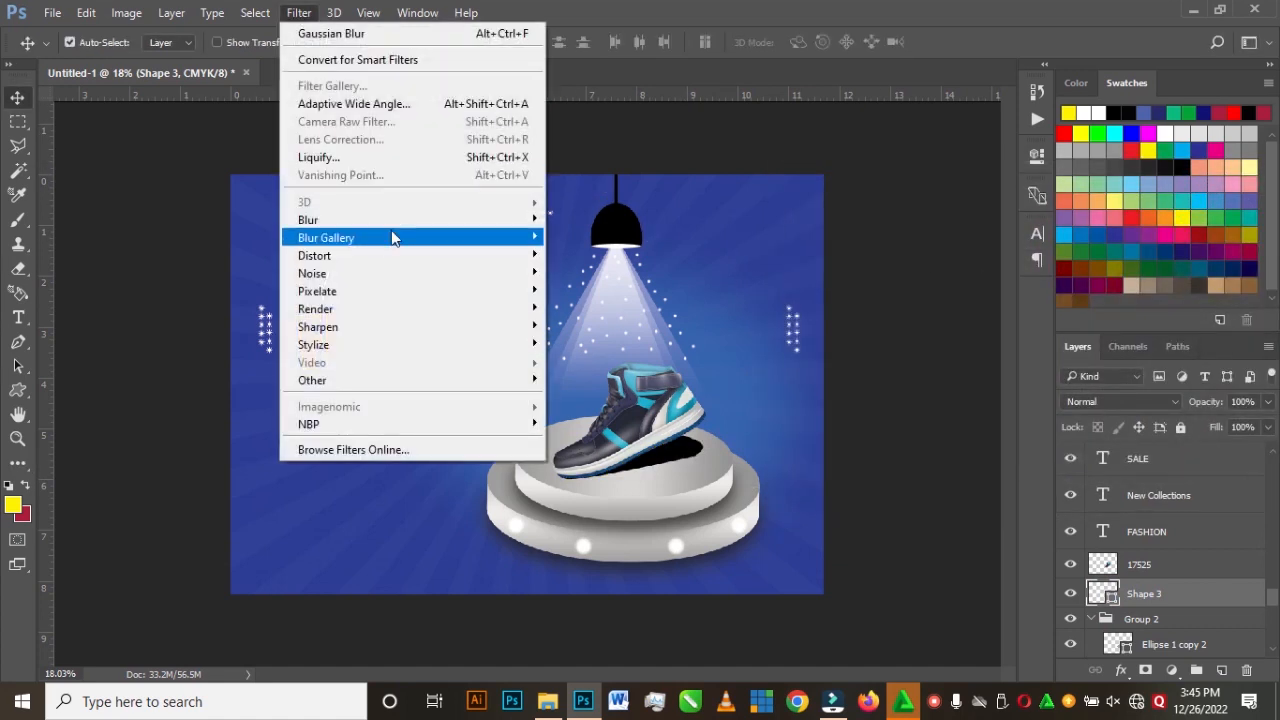
mouse_move(548, 220)
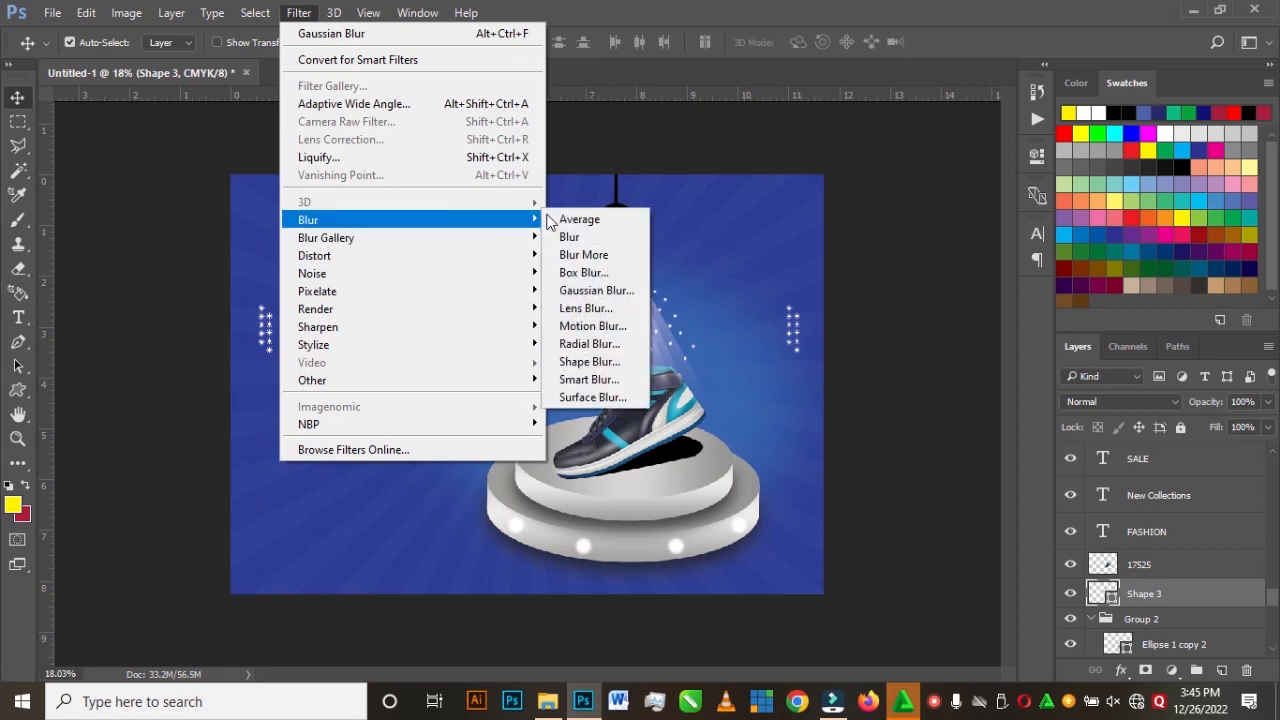
left_click(621, 290)
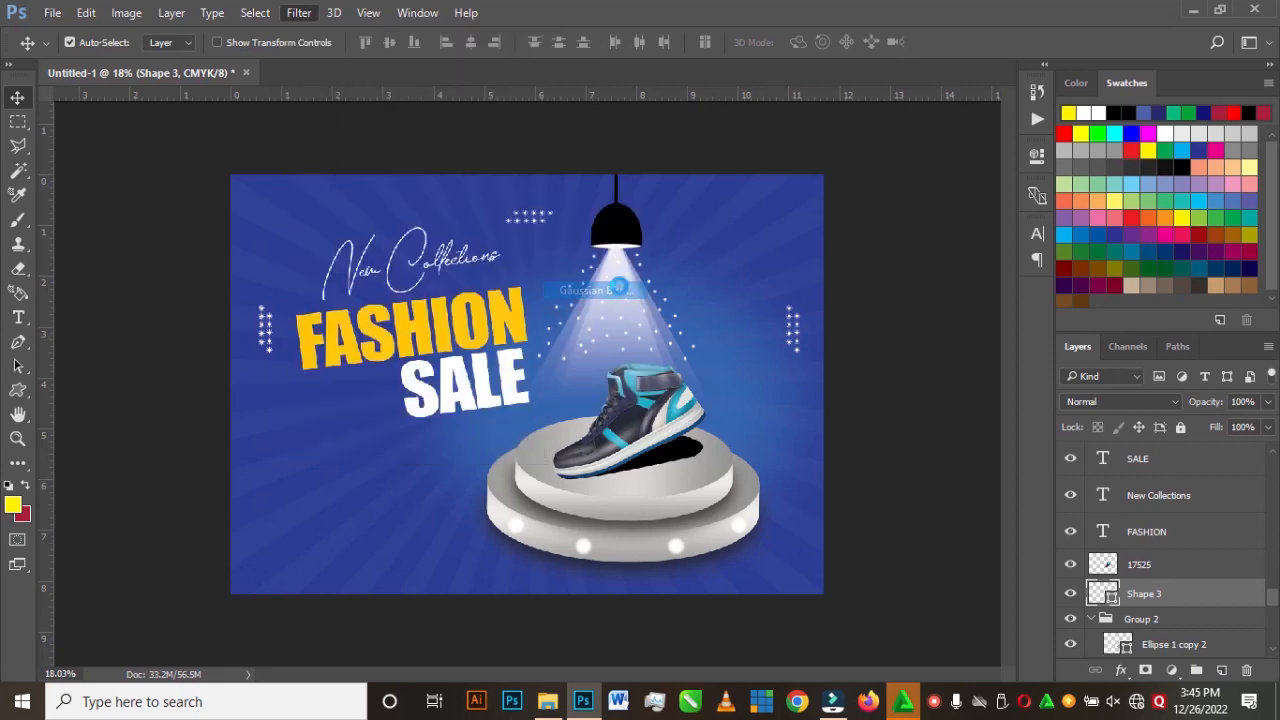
left_click(643, 280)
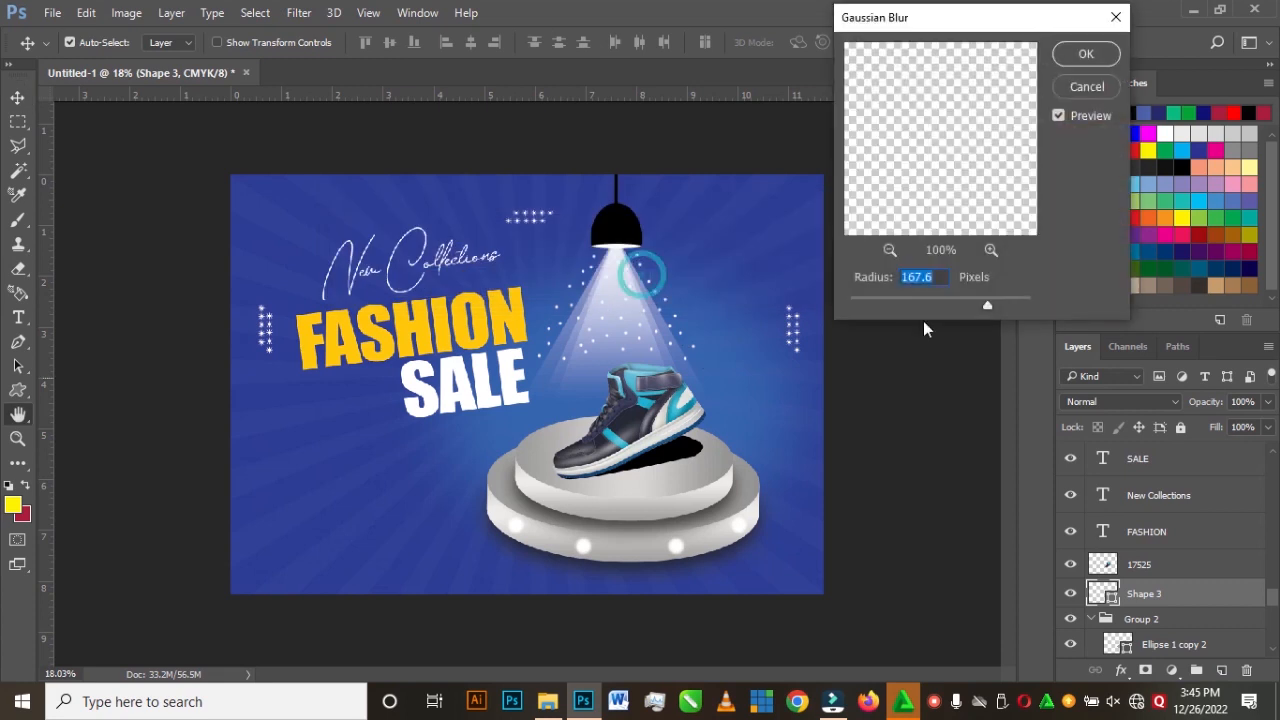
left_click(940, 299)
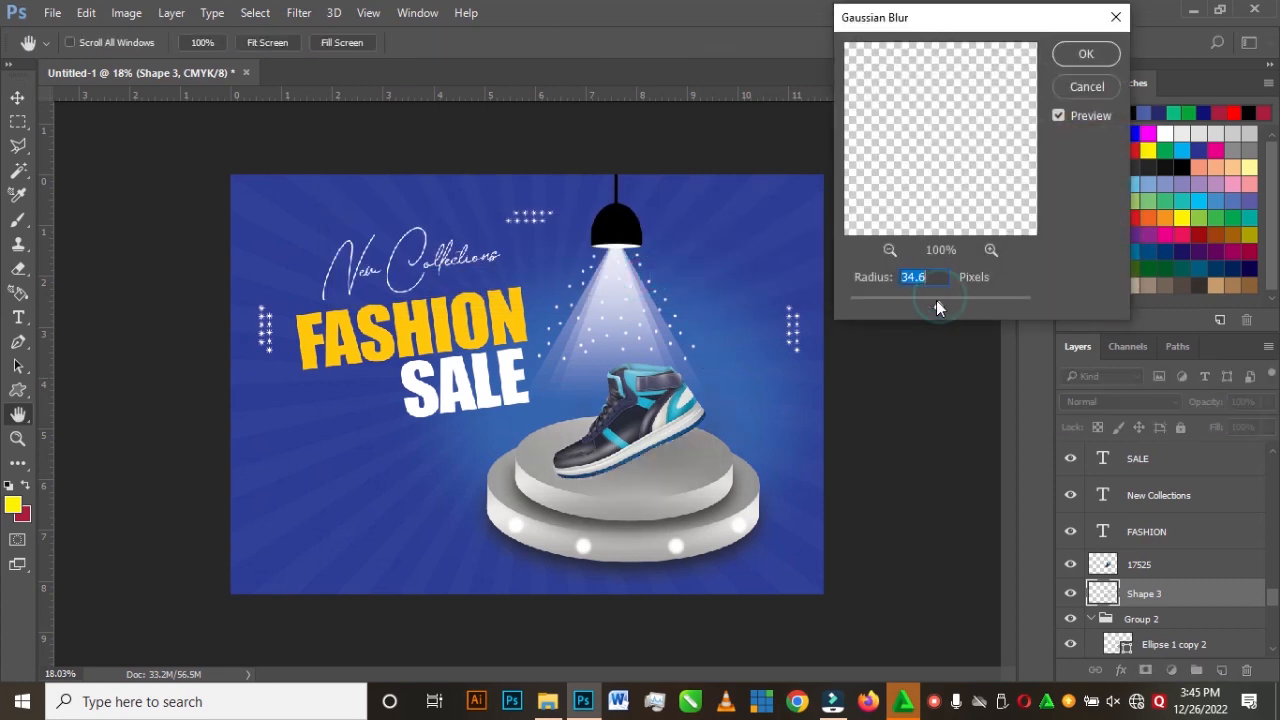
left_click_drag(926, 300, 933, 299)
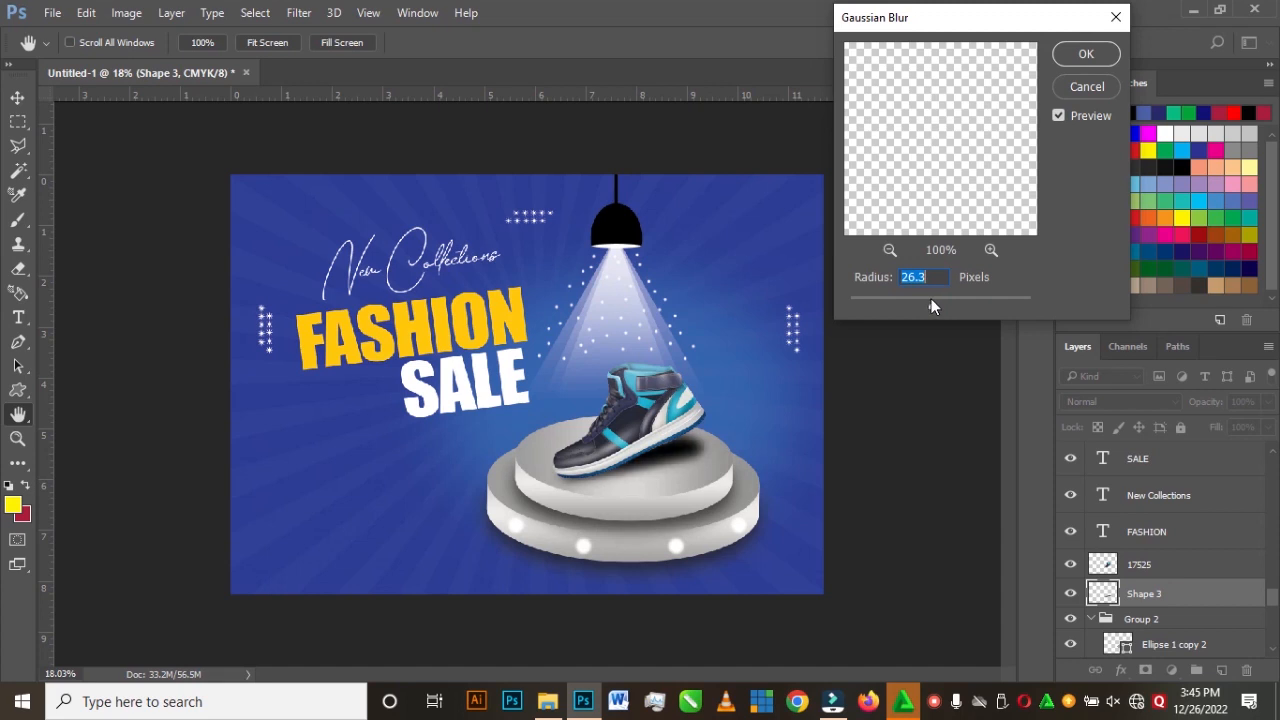
left_click(1088, 55)
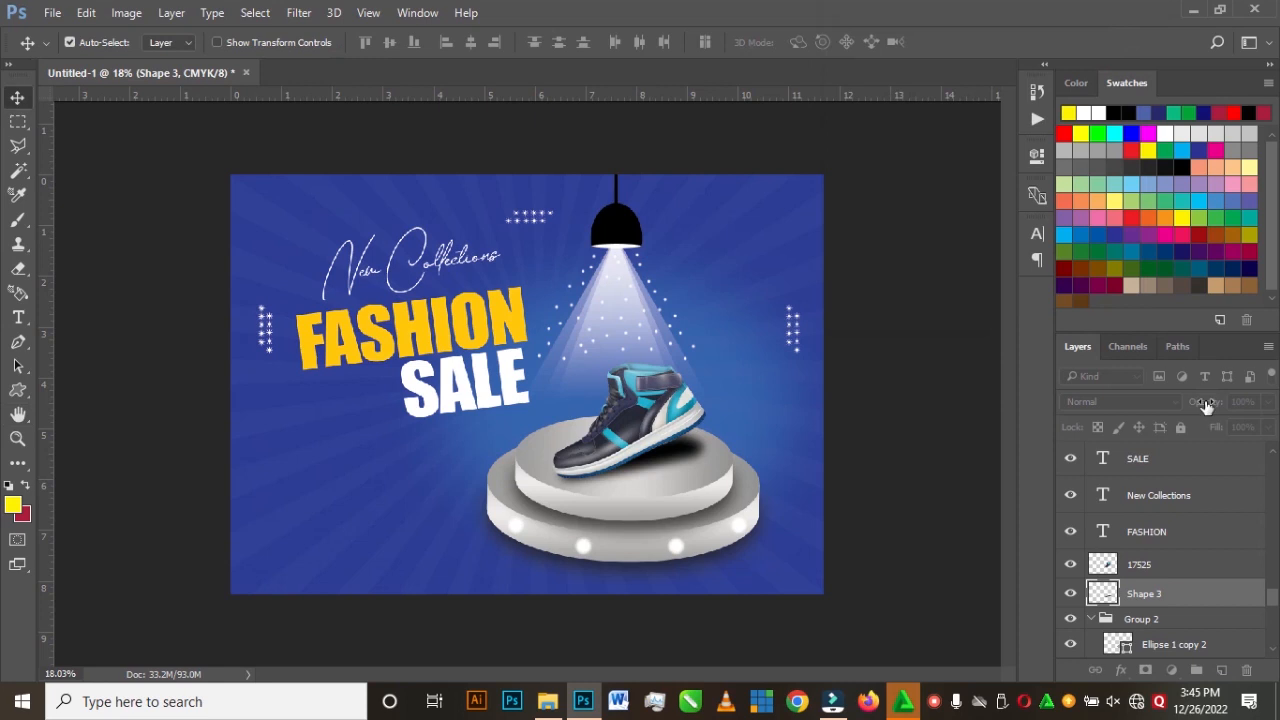
left_click_drag(1206, 404, 1175, 401)
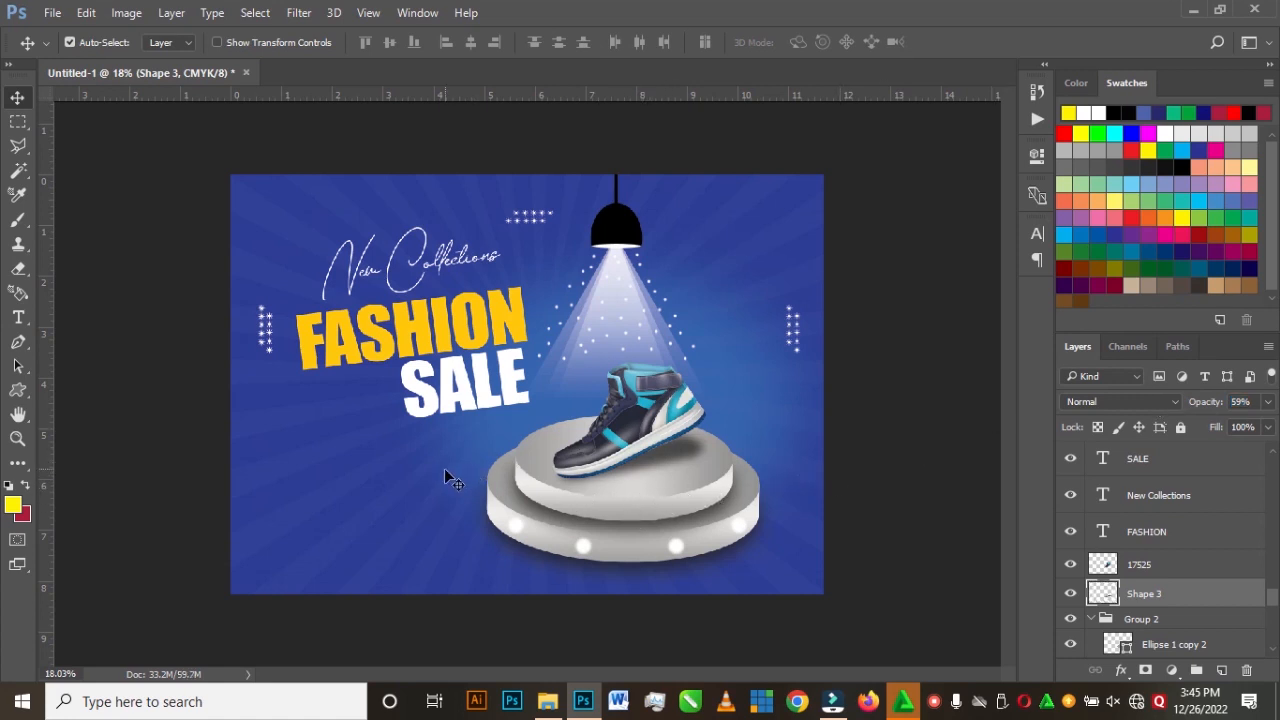
Step: Select the New Collections, FASHION and SALE texts and move them together slightly down
scroll(531, 385, "up", 3)
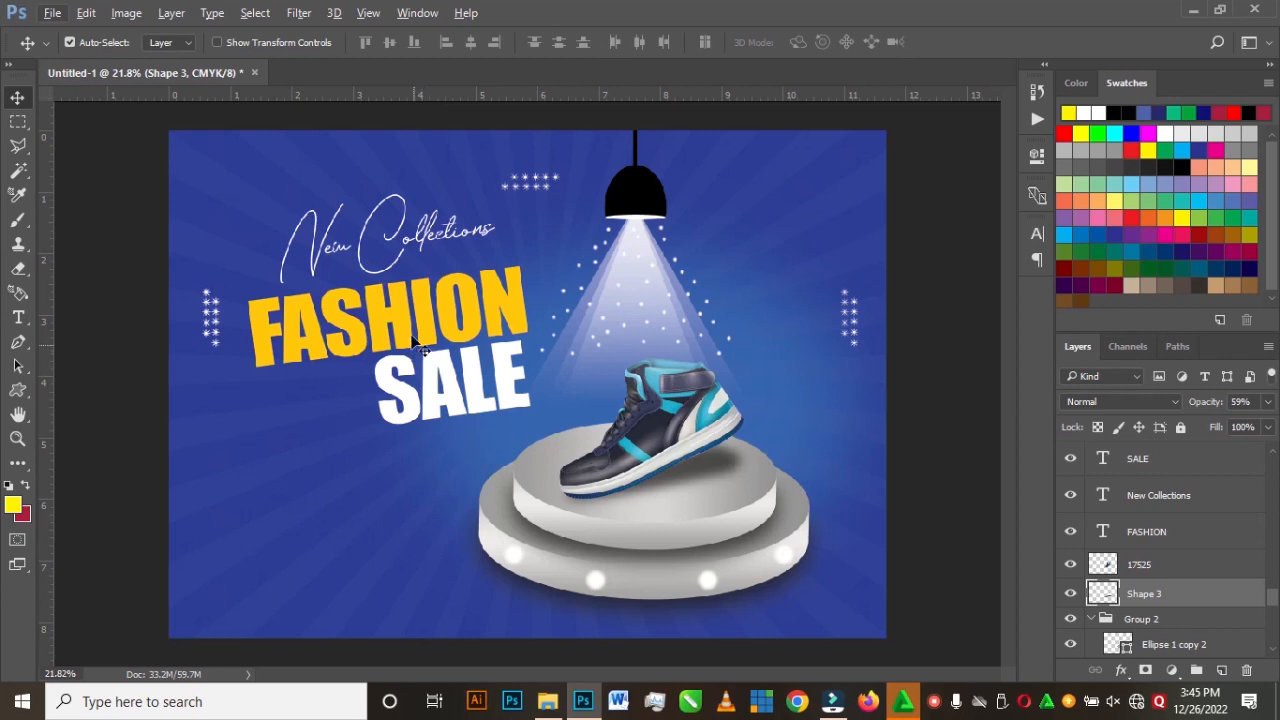
left_click(390, 312)
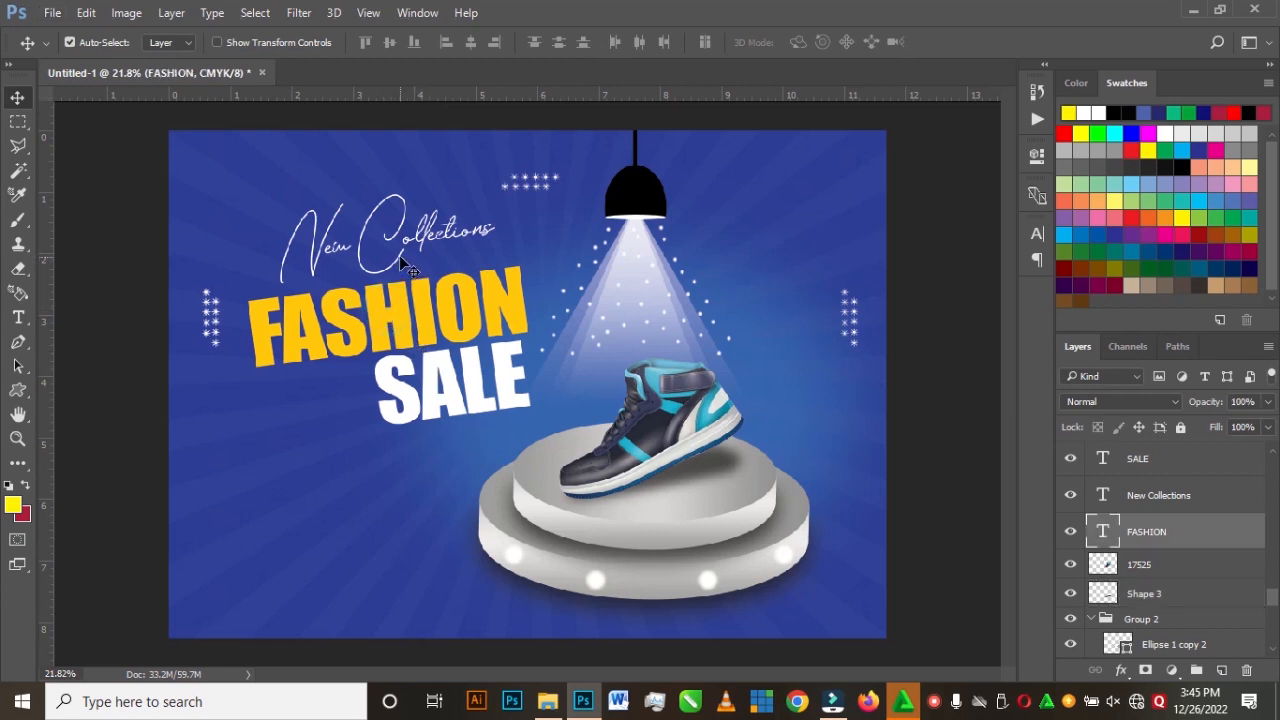
left_click(399, 255, "shift")
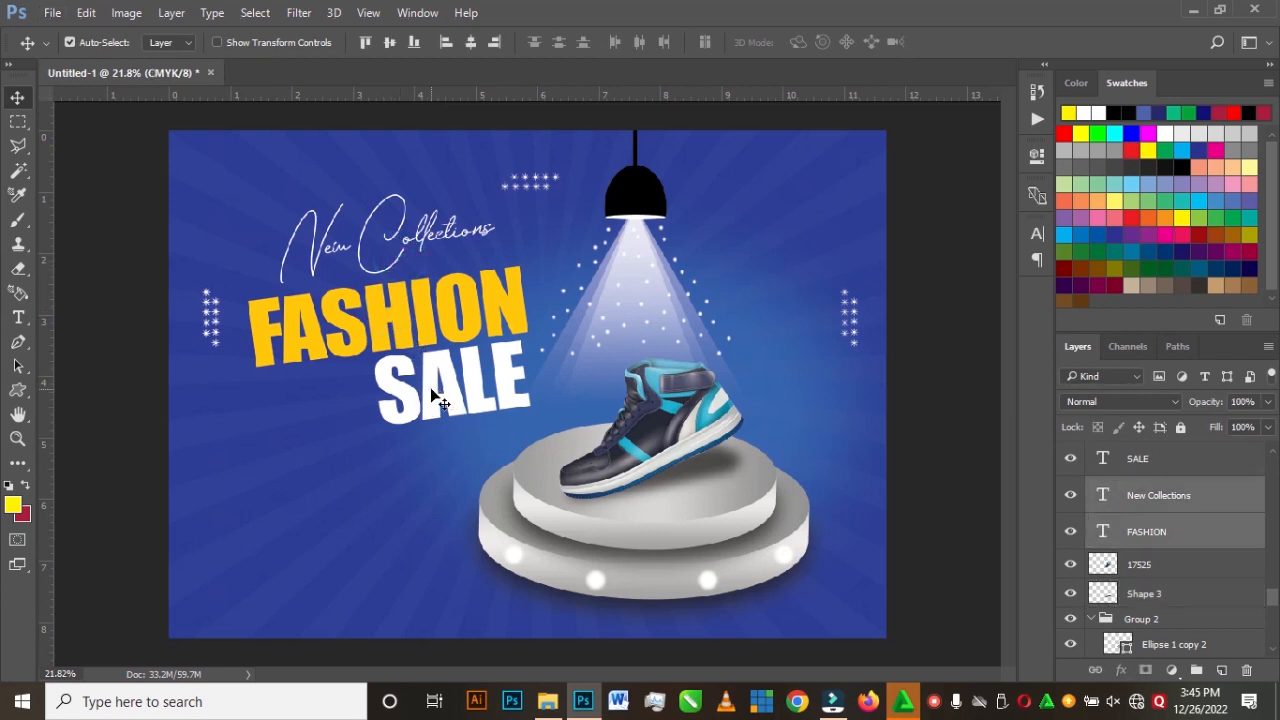
left_click(431, 390, "shift")
left_click_drag(431, 390, 432, 423)
Step: Draw a yellow circle about 97 px in diameter over the sneaker's ankle area, just below the strap
key("ctrl+minus")
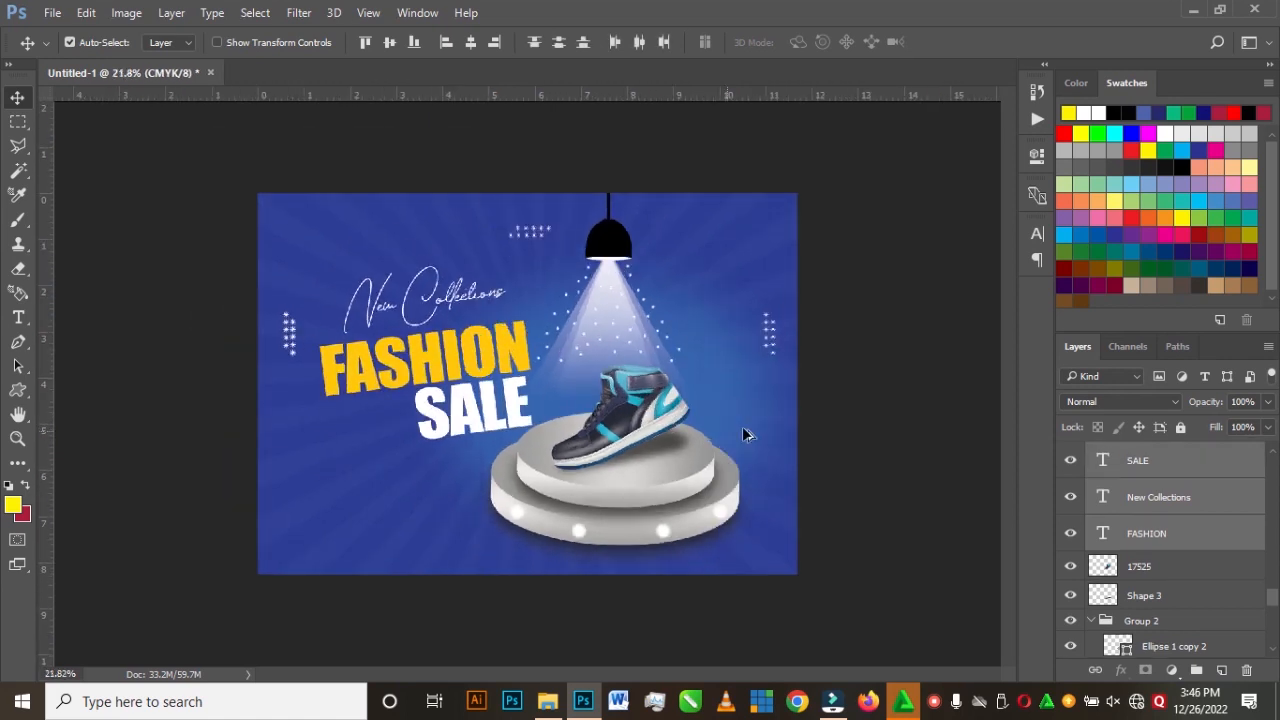
scroll(743, 428, "up", 3)
scroll(706, 418, "up", 5)
left_click(712, 423)
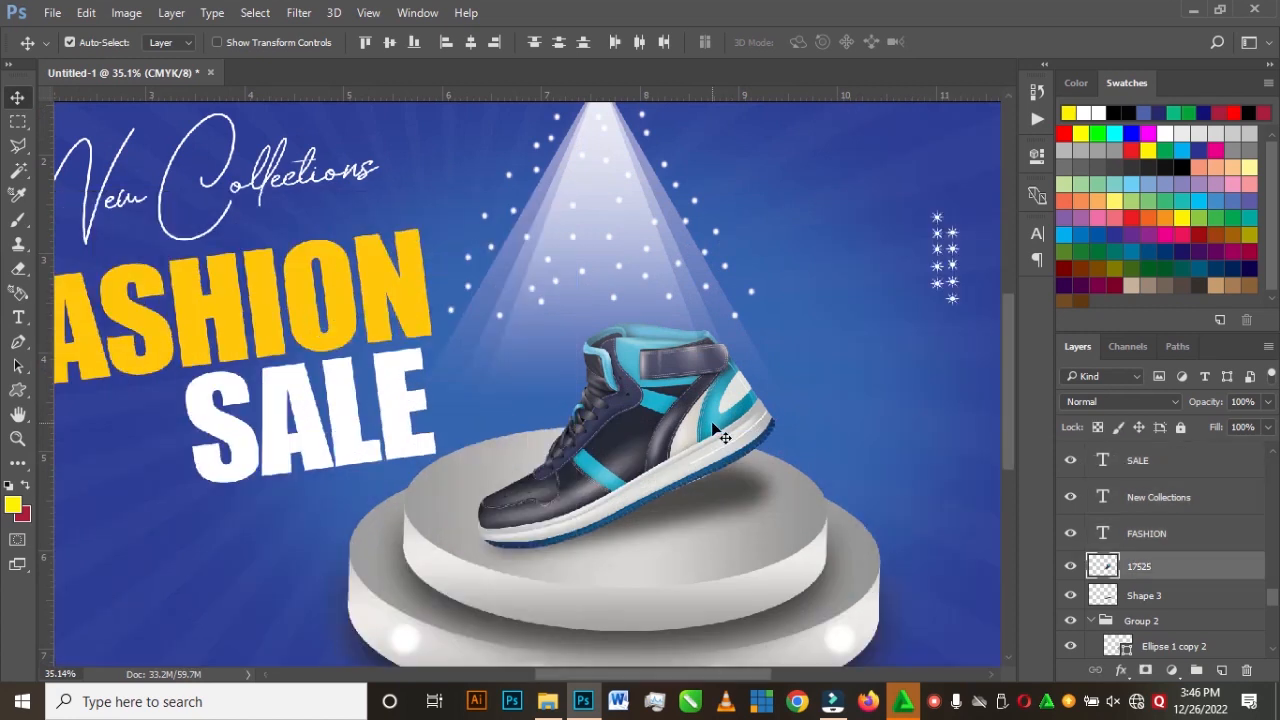
scroll(741, 434, "up", 2)
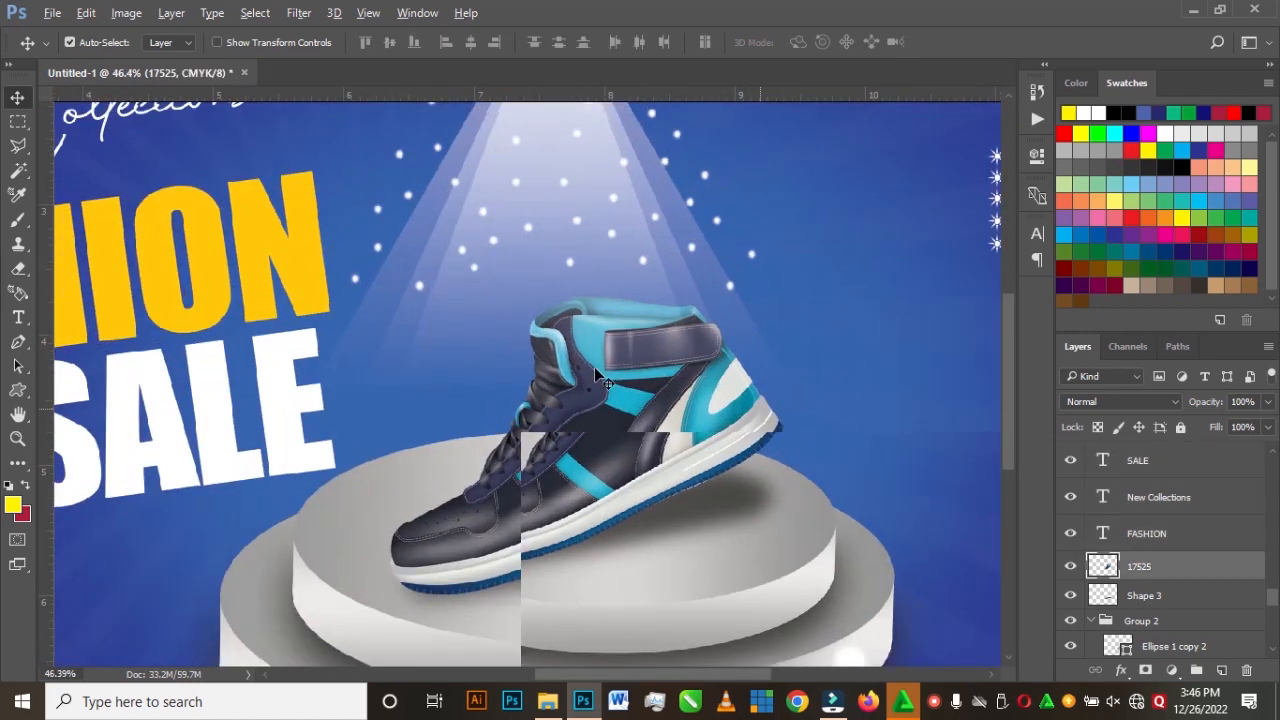
left_click(17, 397)
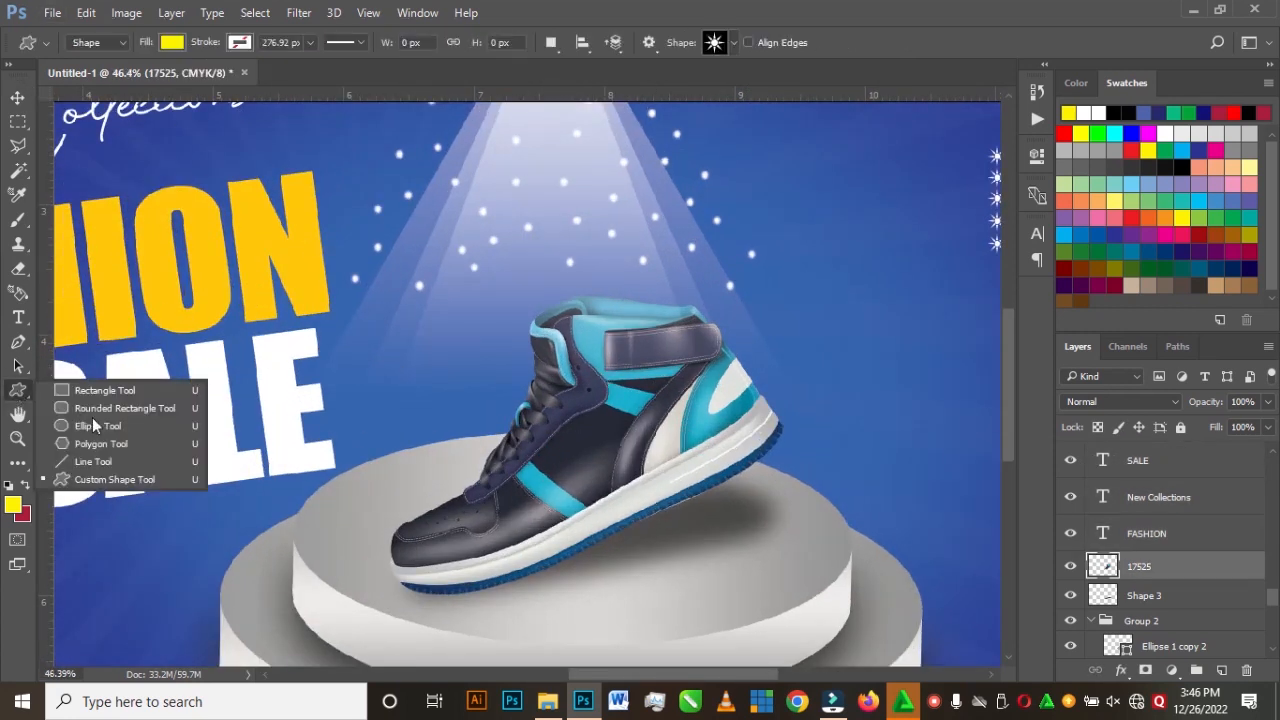
left_click(94, 424)
left_click_drag(667, 348, 702, 394)
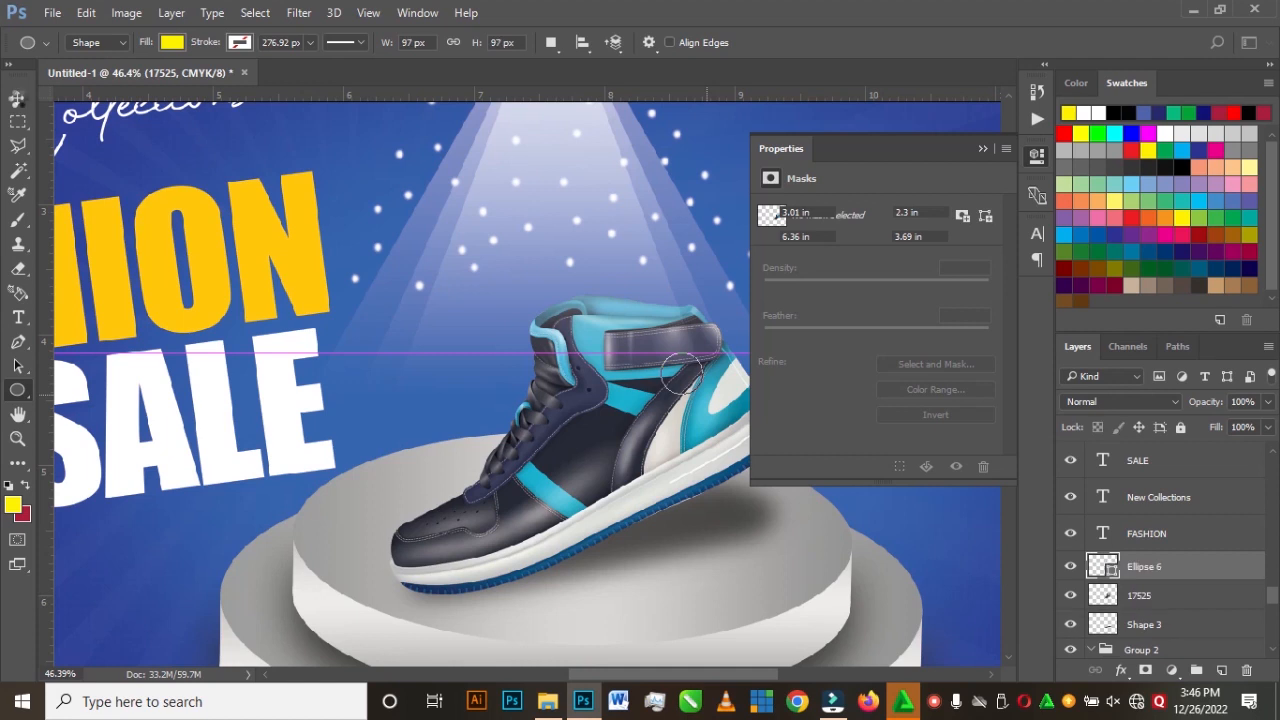
key("v")
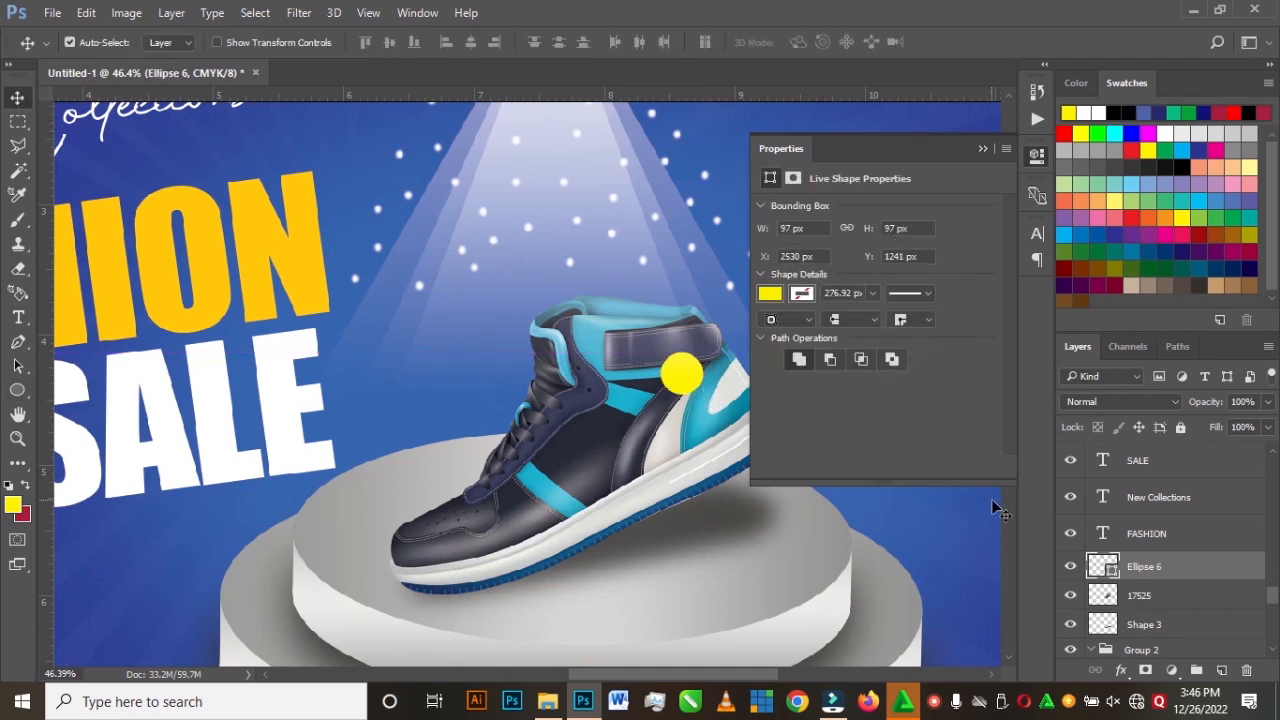
Step: Fill the circle with the orange-yellow of the FASHION text (#ffc70b)
double_click(1104, 569)
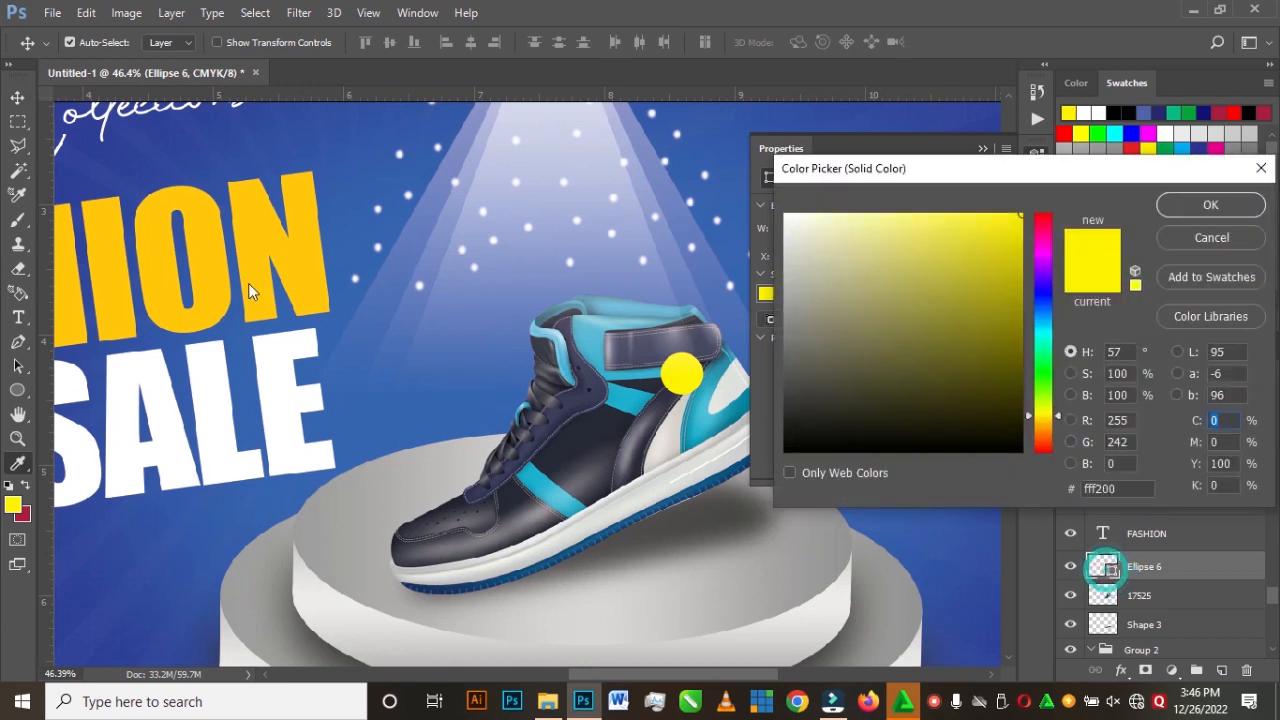
left_click(248, 212)
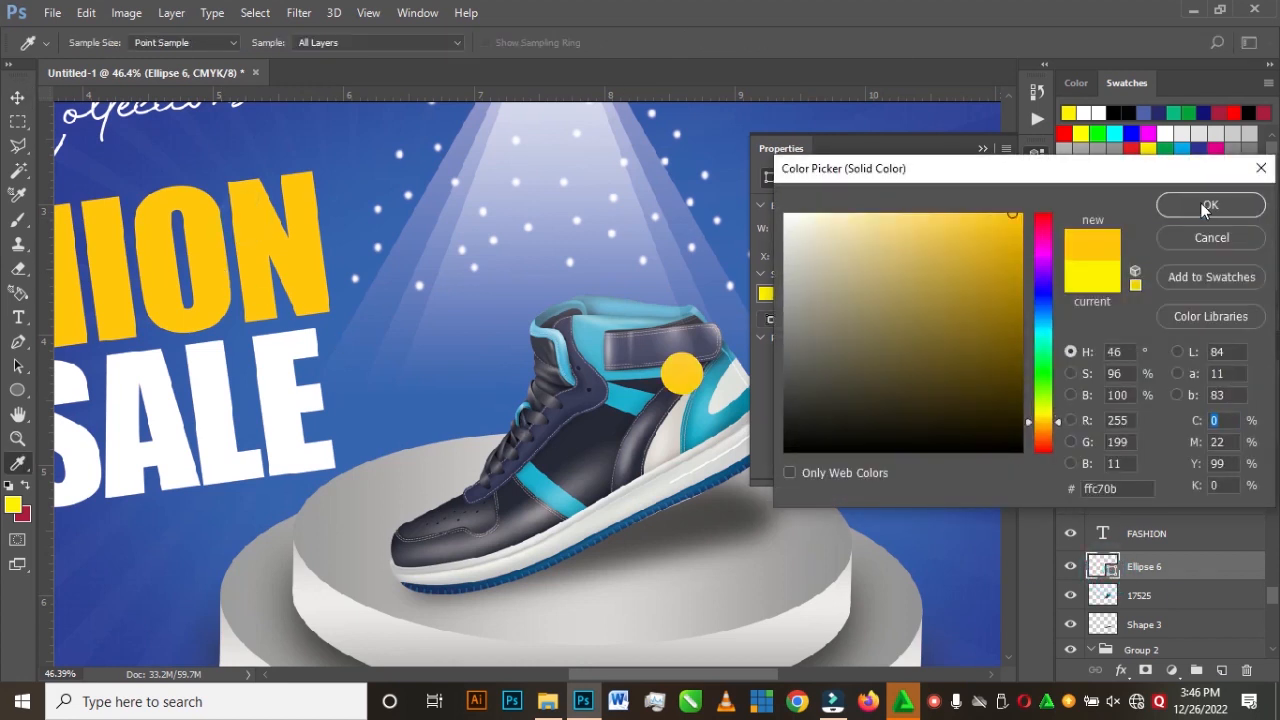
left_click(1205, 207)
Step: Bring the circle's layer to the top of the stack and enlarge the circle proportionally to about 185%
scroll(750, 312, "up", 1)
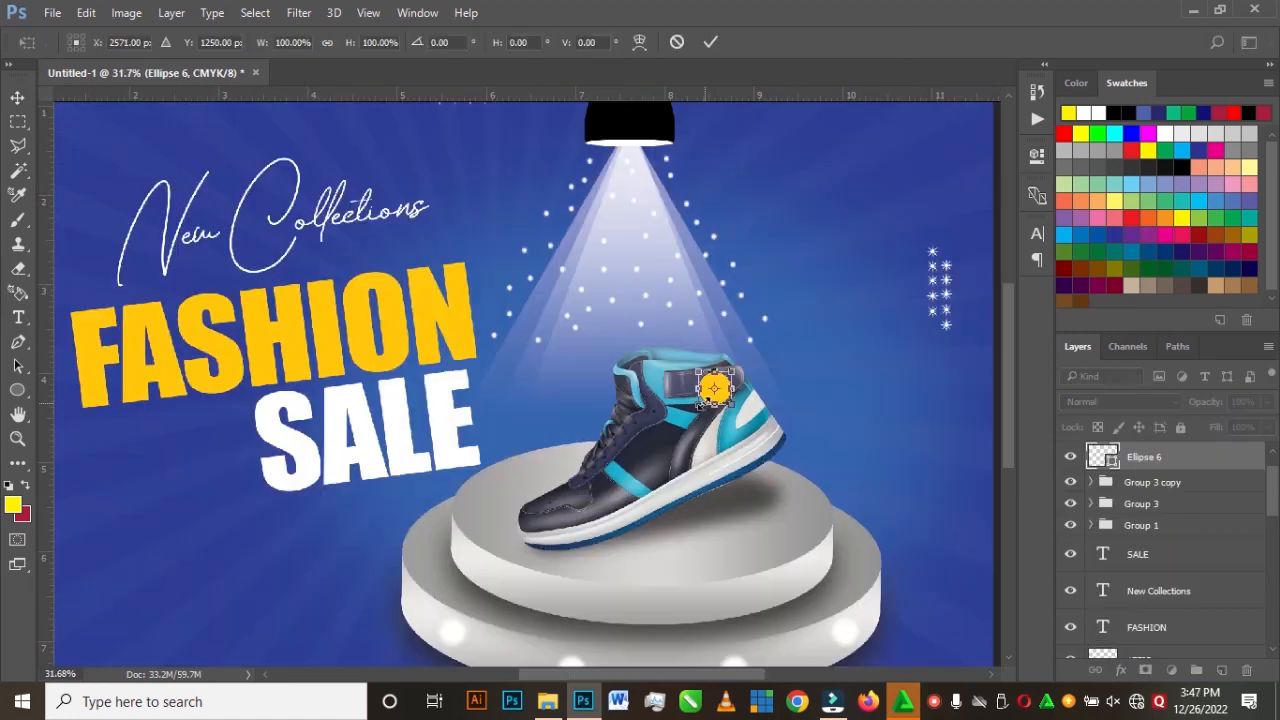
left_click_drag(700, 404, 751, 429)
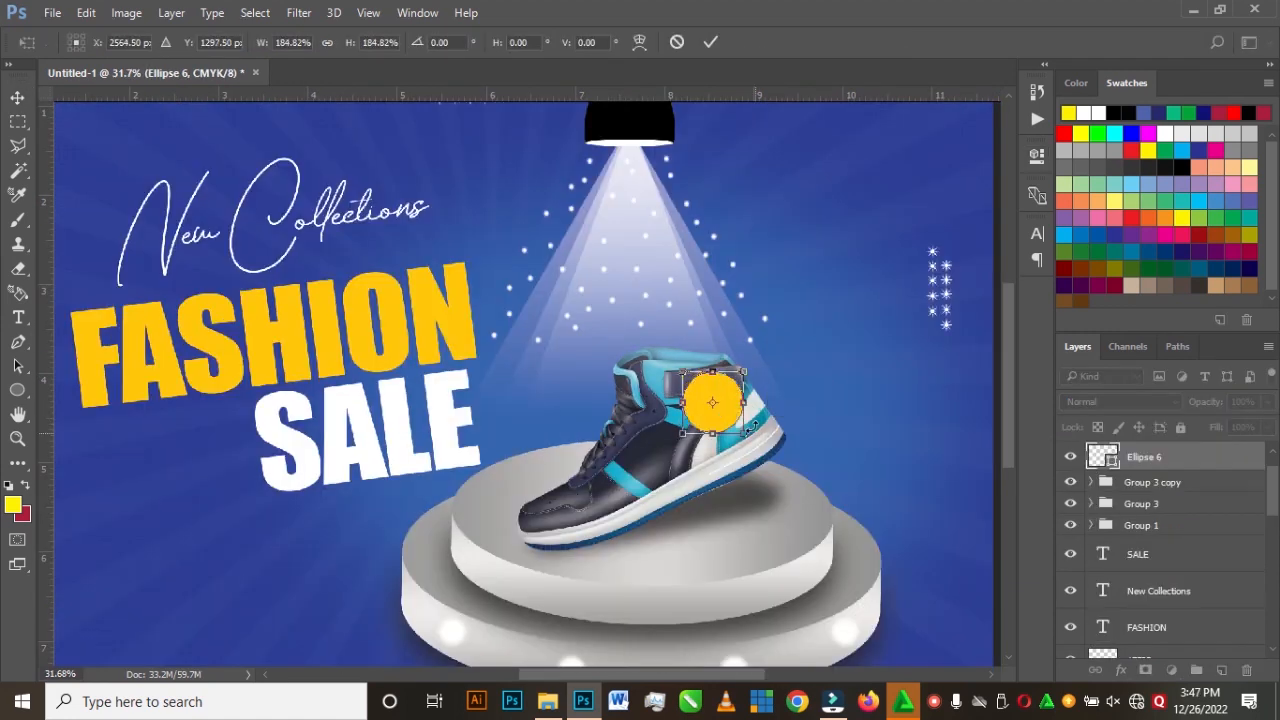
key("Return")
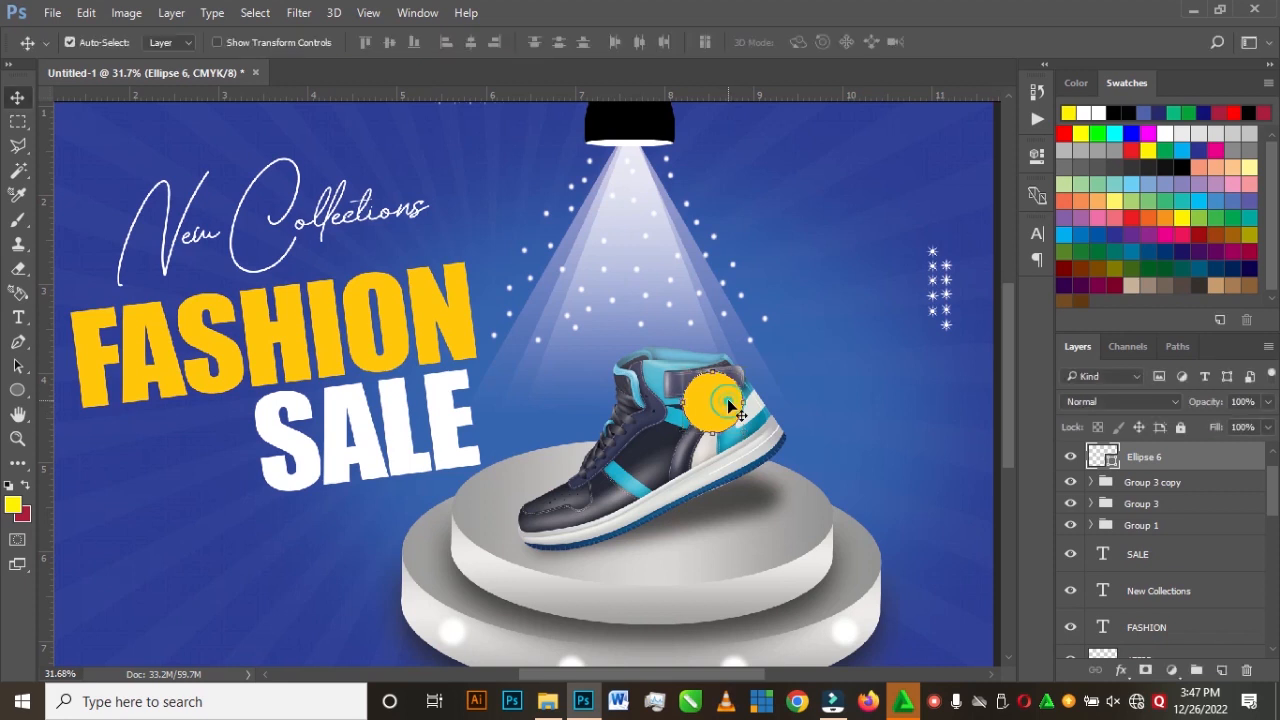
Step: Duplicate the orange-yellow circle in place and fill the copy with a dark slate sampled from the sneaker strap (#51516b)
scroll(758, 387, "up", 2)
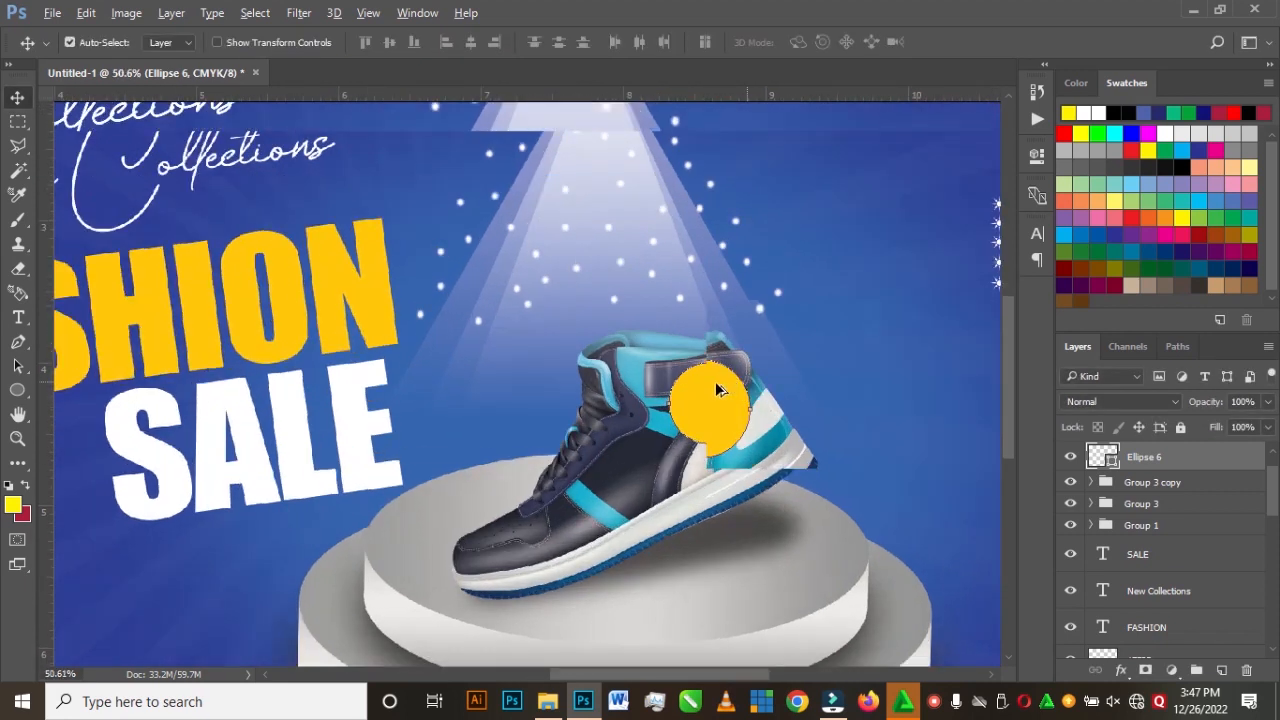
scroll(716, 382, "up", 2)
left_click_drag(715, 406, 737, 434)
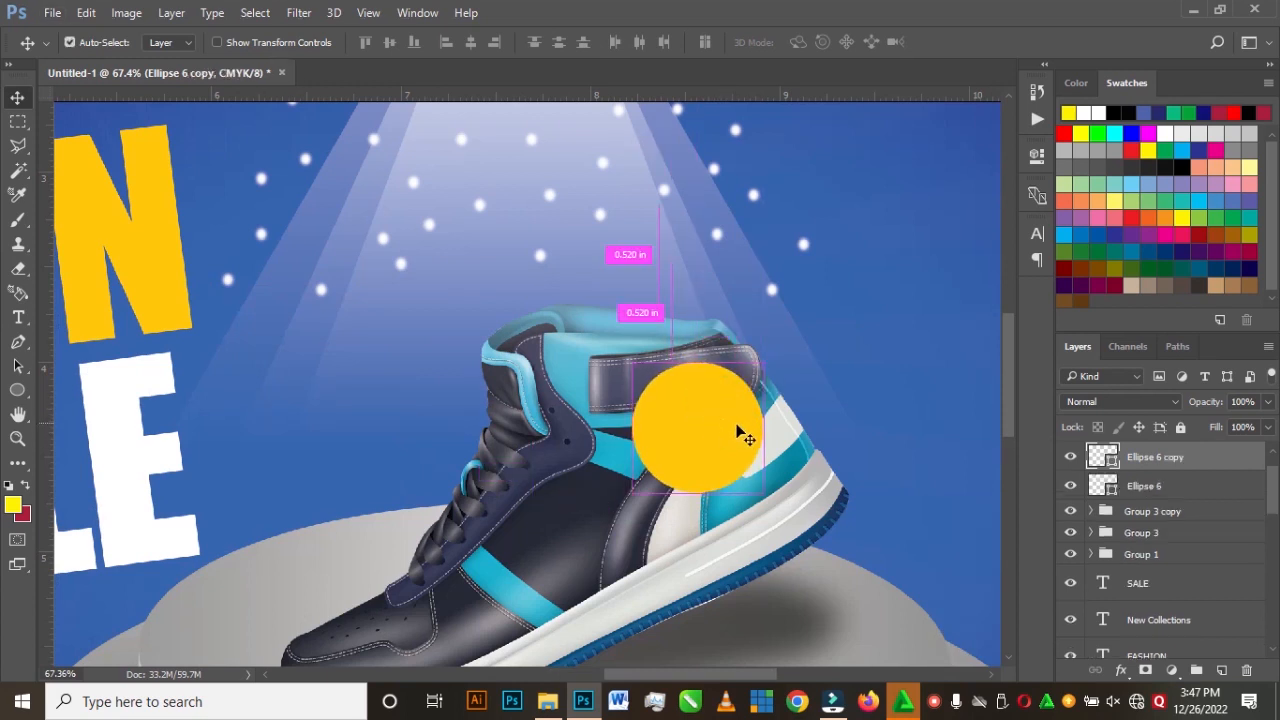
double_click(1112, 463)
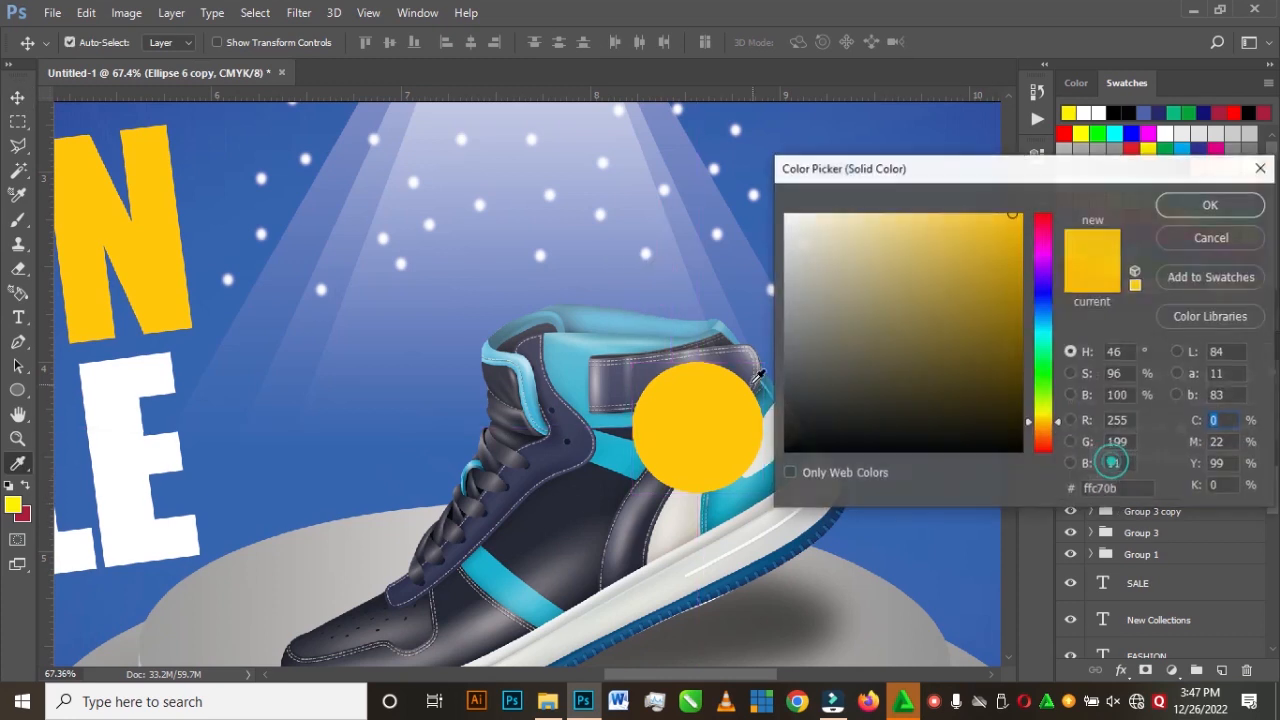
left_click(791, 274)
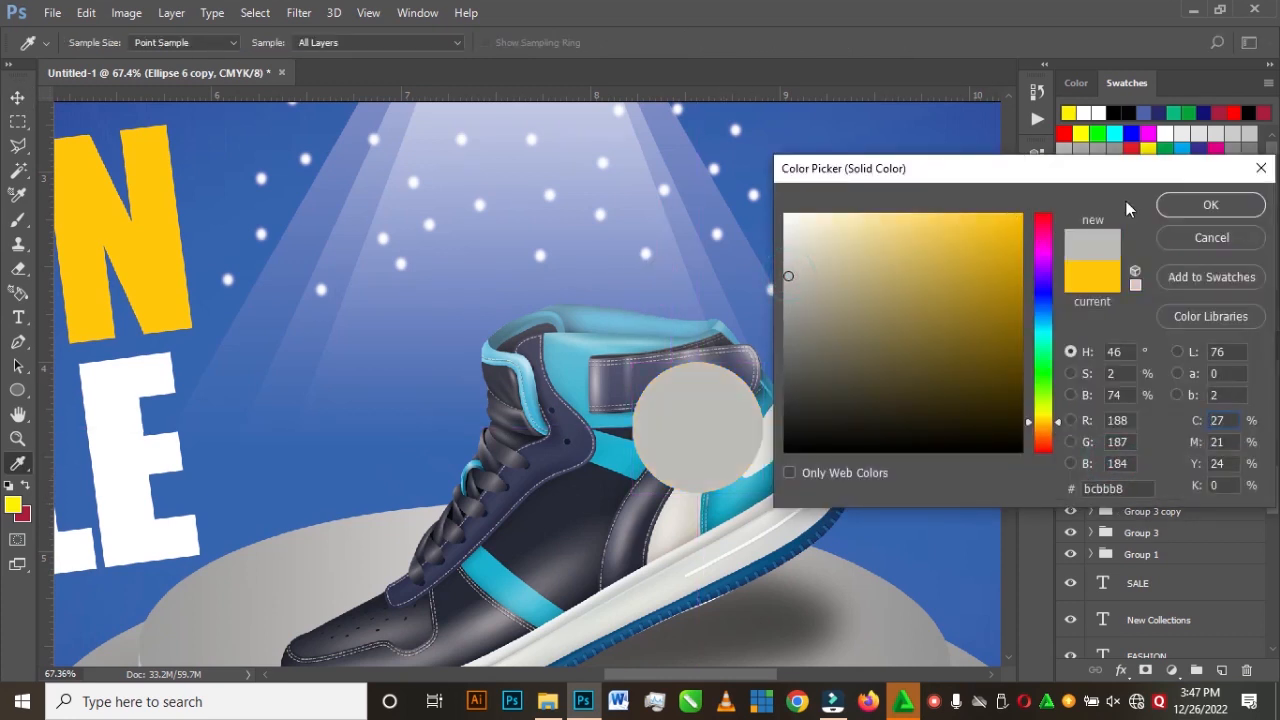
left_click(1210, 204)
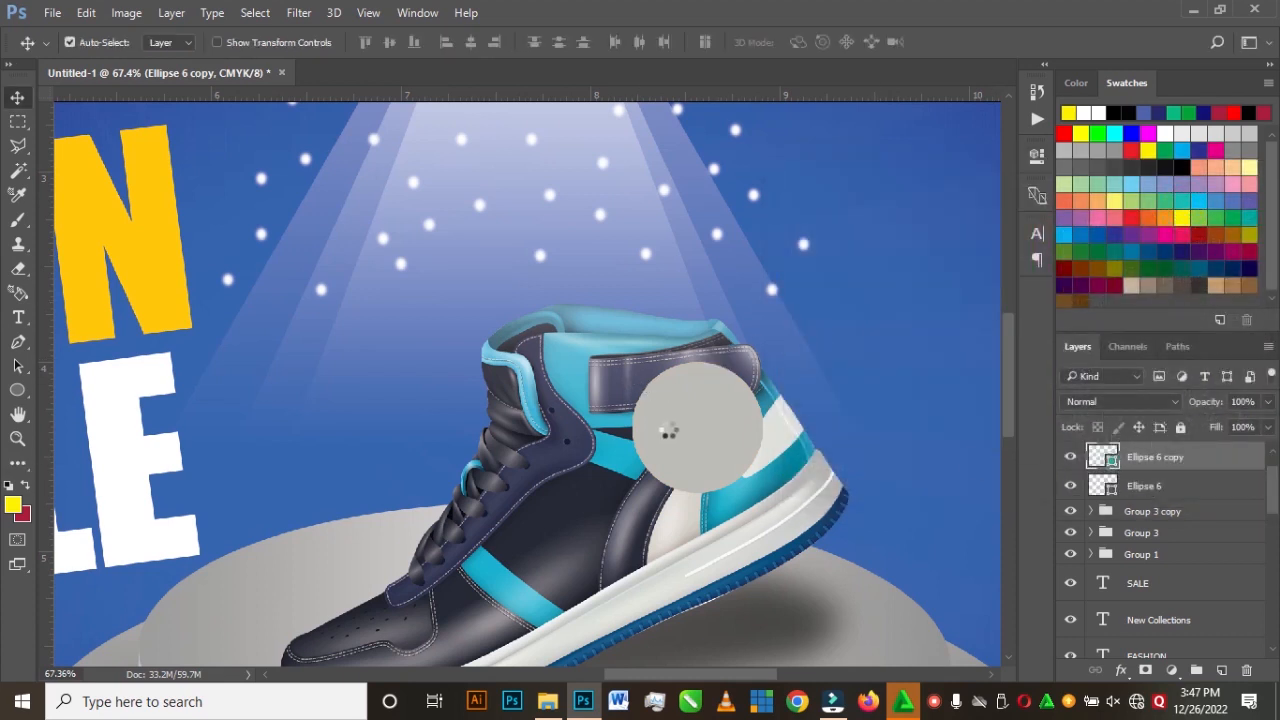
left_click(642, 373)
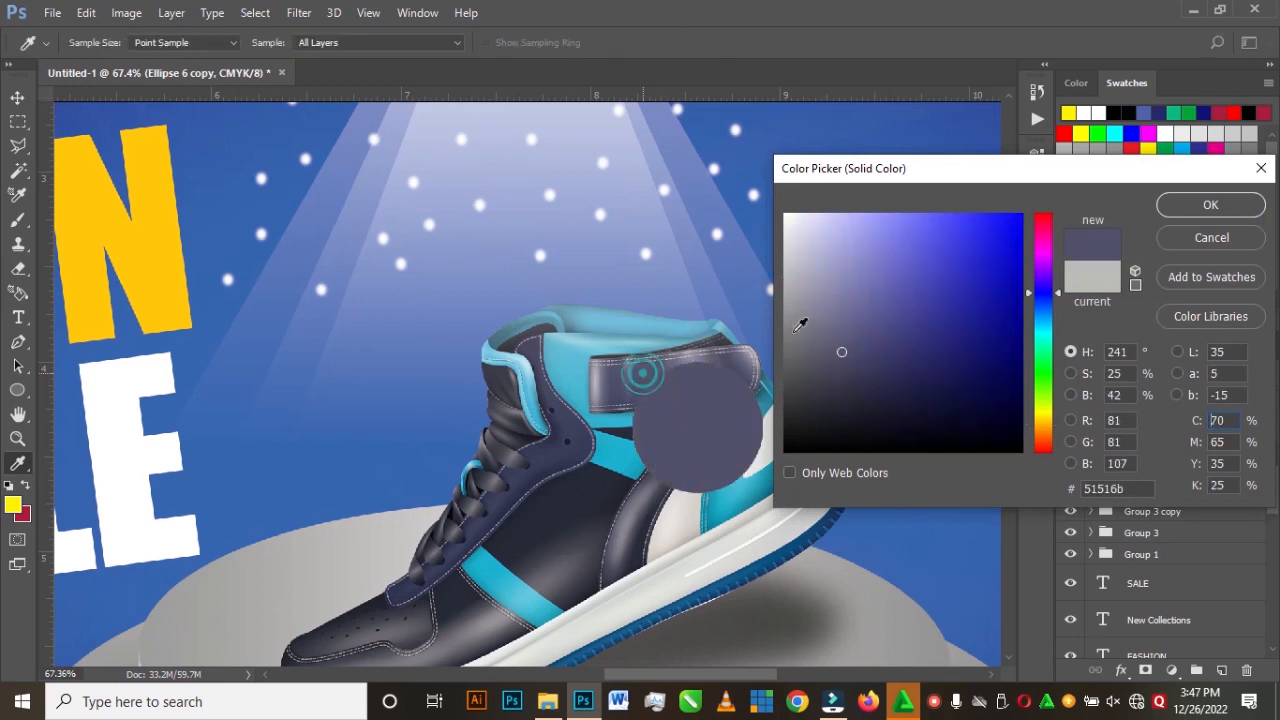
left_click(1228, 205)
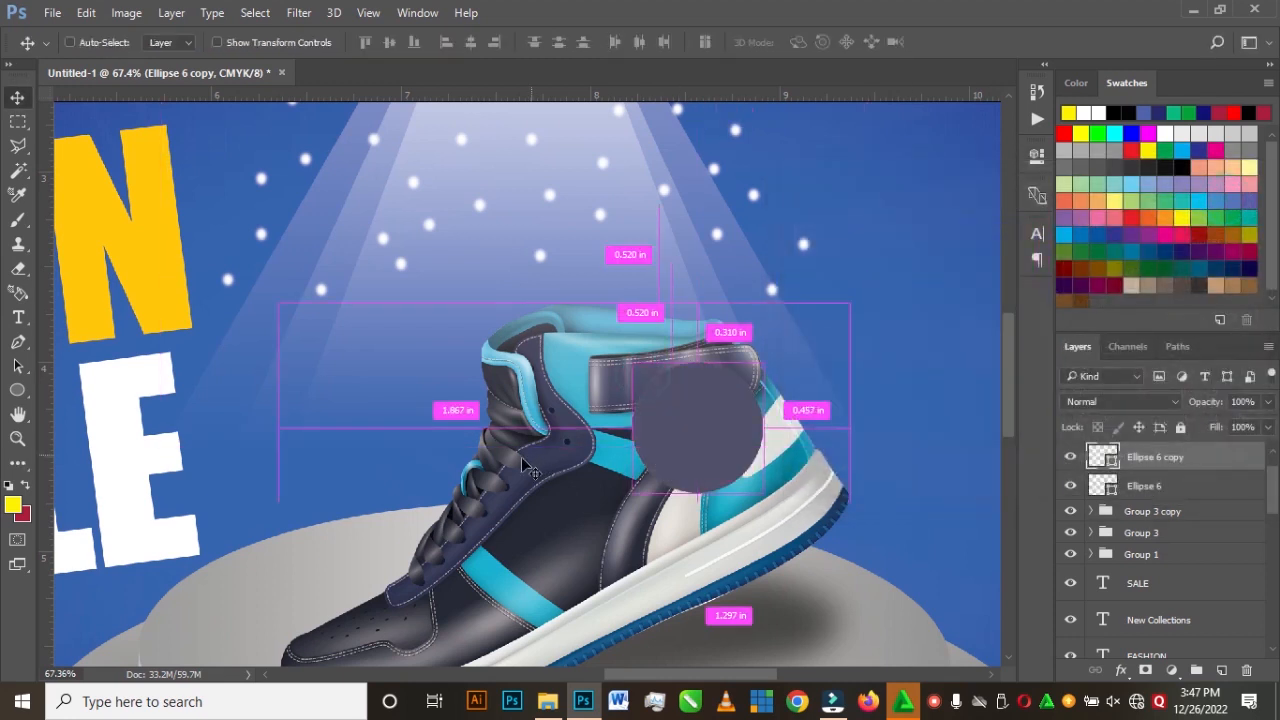
Step: Shrink the slate circle to about 11% and place it just inside the upper edge of the yellow circle as a tag hole
key("ctrl+t")
left_click_drag(764, 361, 707, 419)
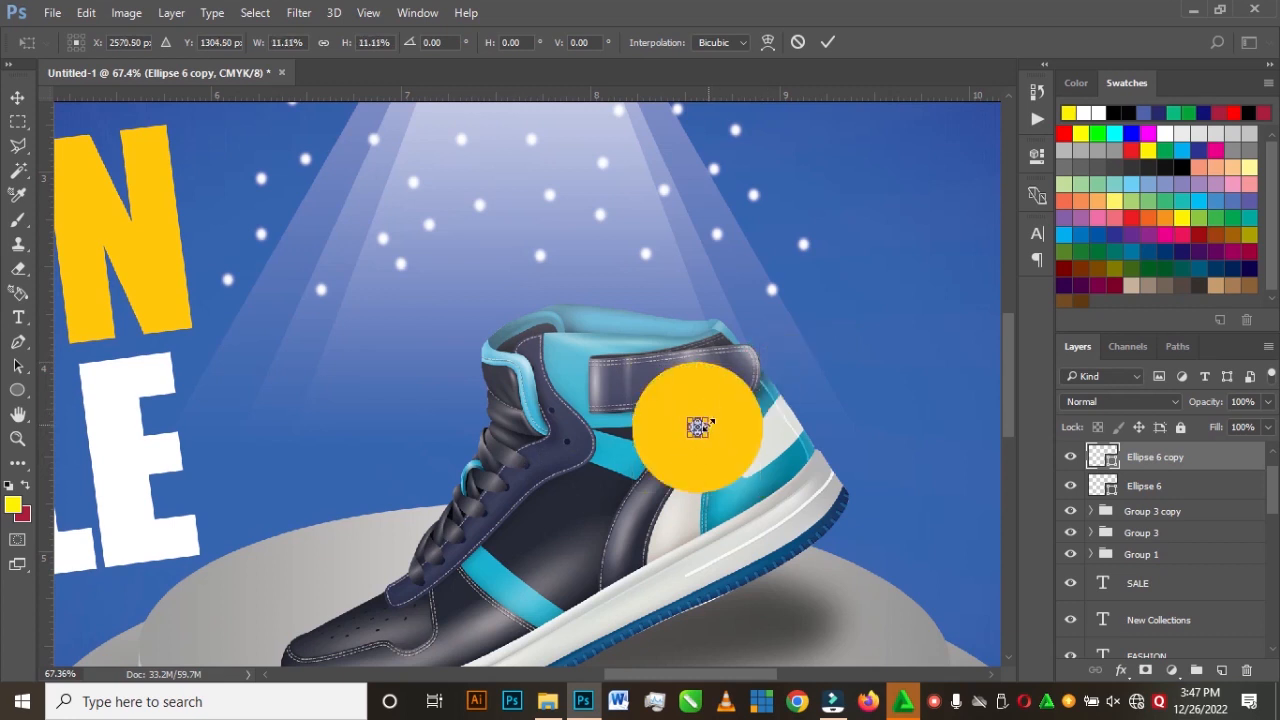
left_click(827, 42)
left_click_drag(700, 430, 693, 378)
scroll(693, 362, "up", 4)
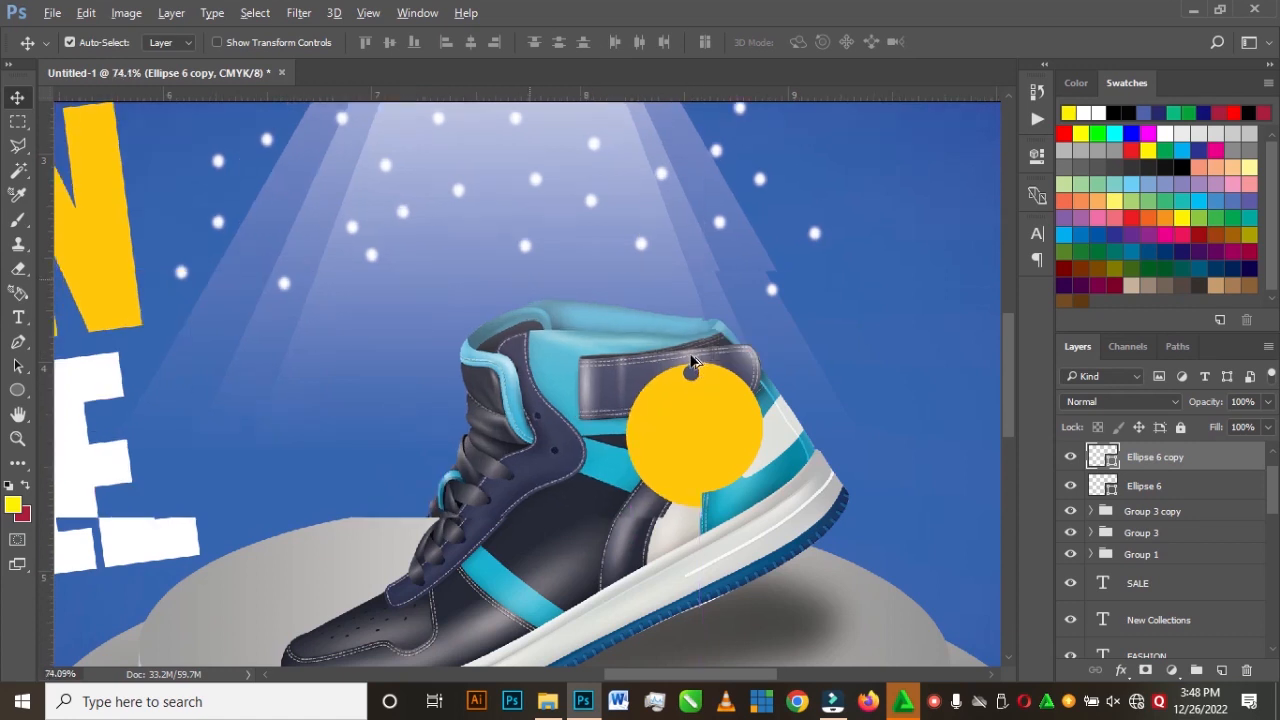
left_click_drag(698, 396, 697, 395)
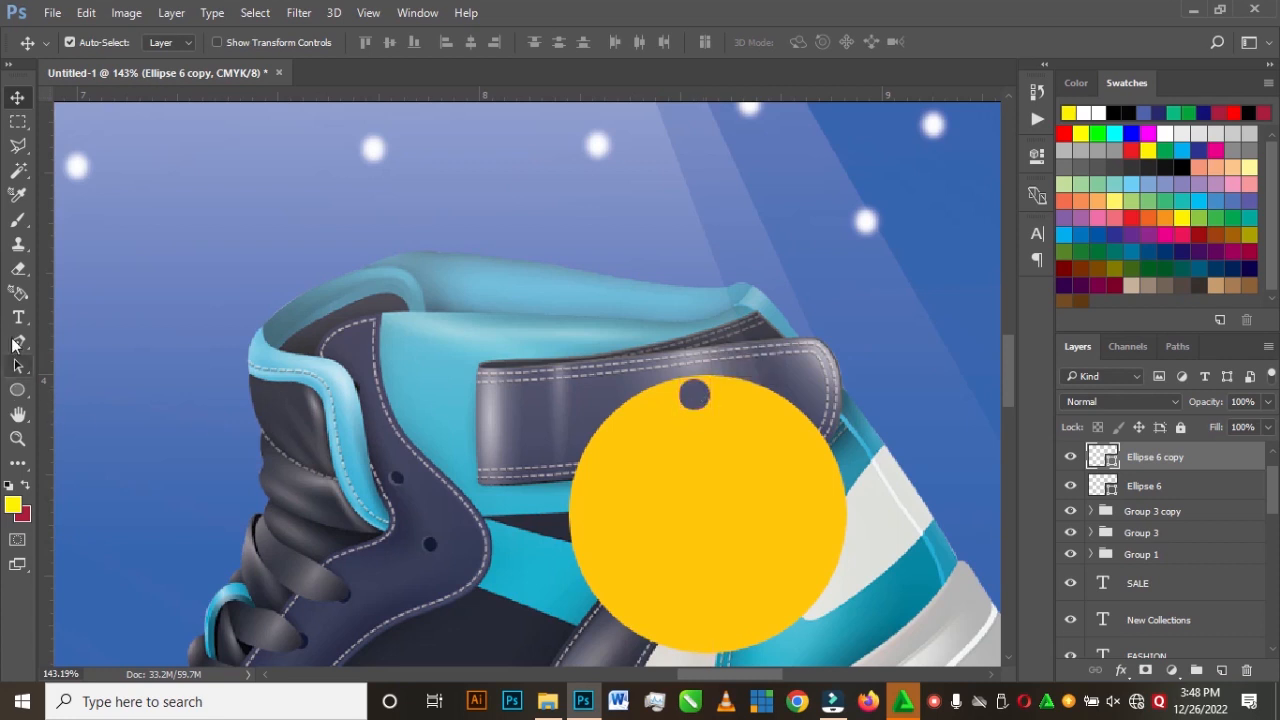
Step: Draw a thin vertical rectangle about 2 by 39 px from the strap into the tag hole and fill it with white (#ffffff)
left_click(17, 391)
right_click(17, 391)
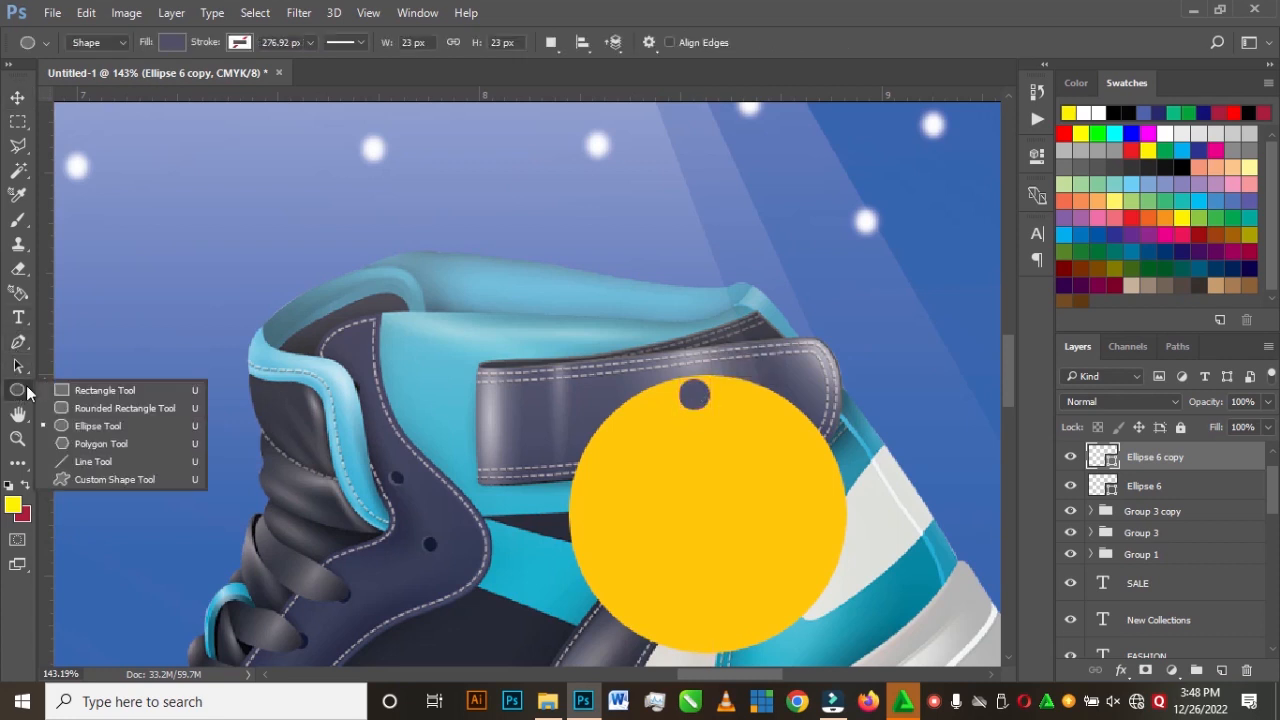
left_click(129, 388)
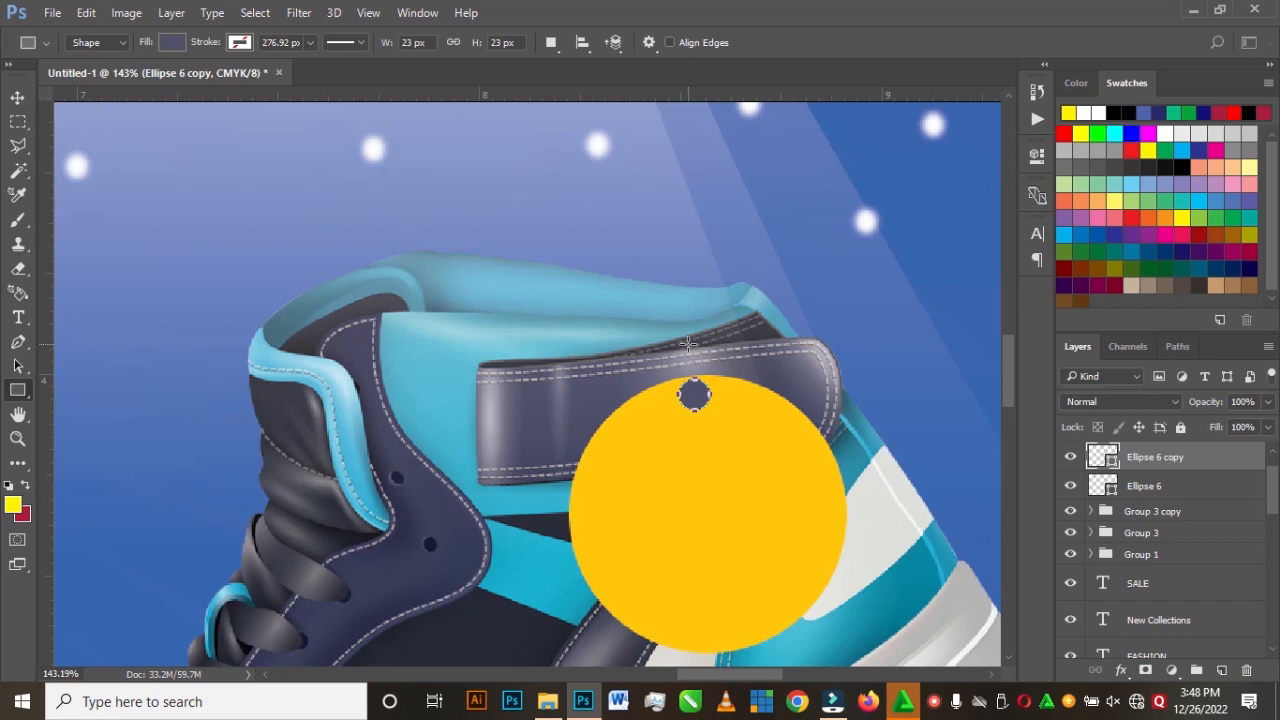
left_click_drag(685, 349, 689, 396)
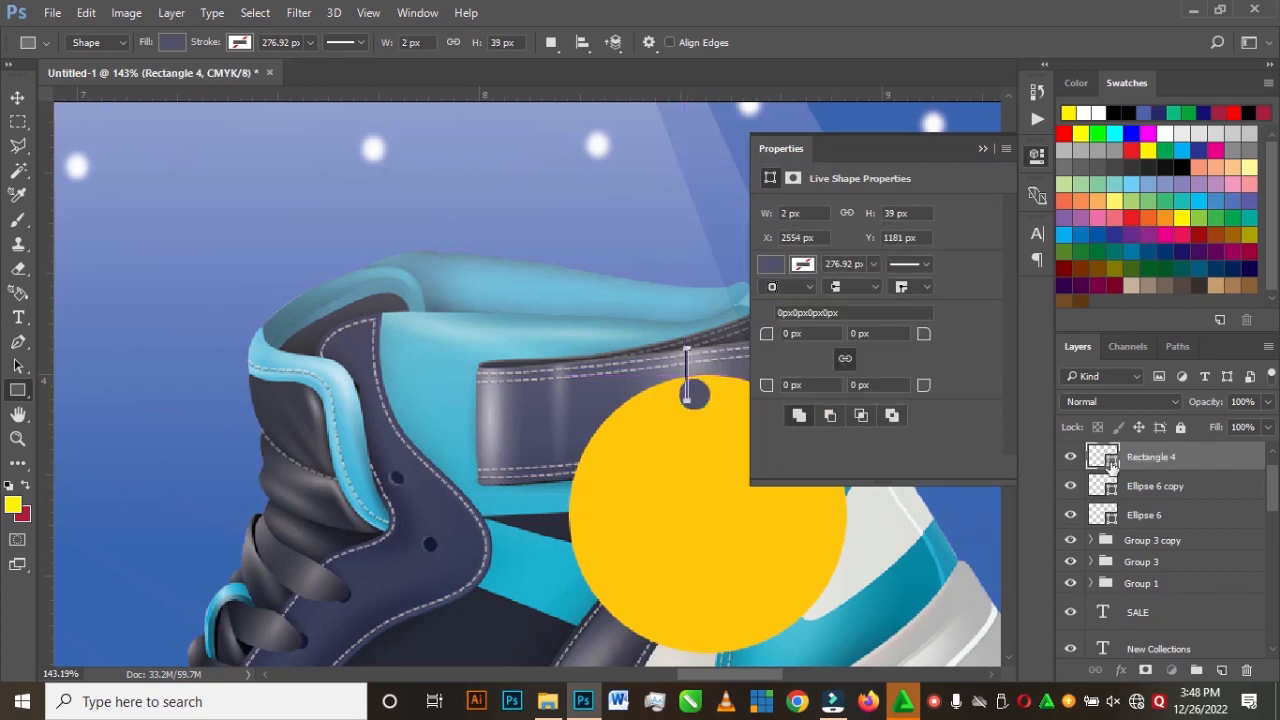
double_click(1104, 458)
left_click_drag(794, 276, 784, 213)
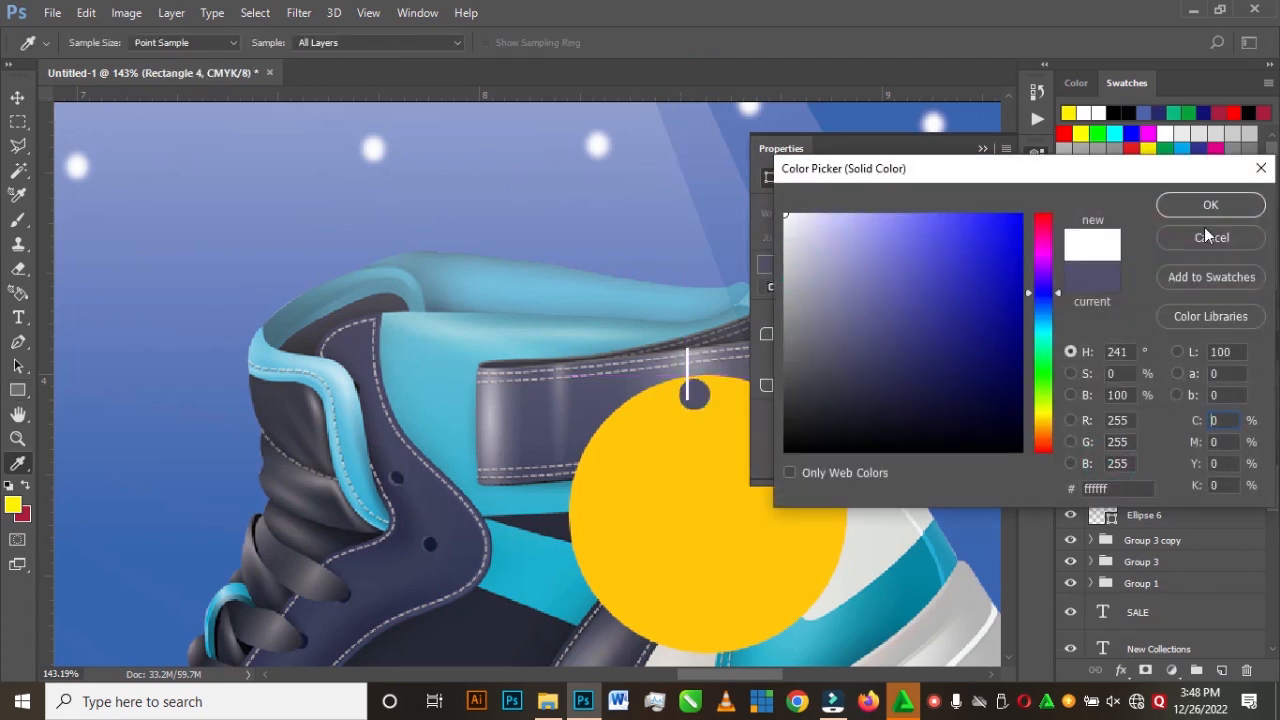
left_click(1180, 204)
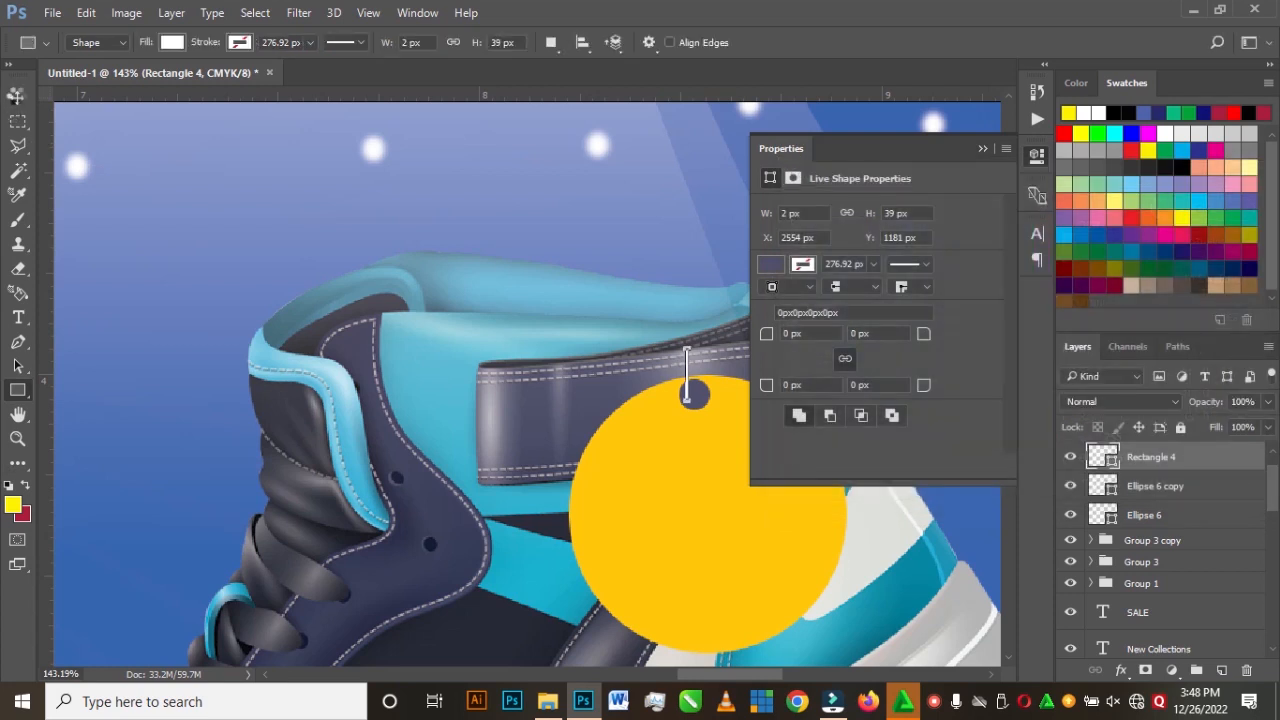
Step: Centre the white line above the tag hole and shorten it from its upper end so it stays within the strap
left_click(18, 98)
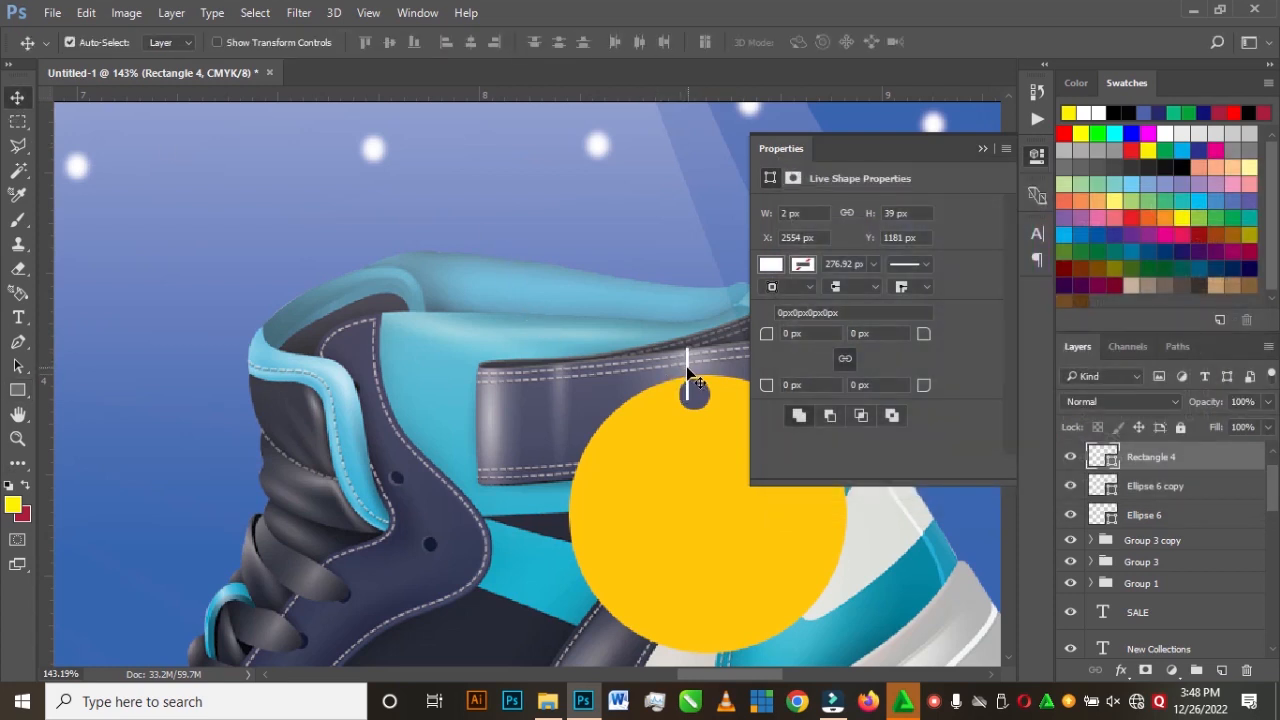
left_click_drag(687, 368, 696, 362)
left_click(981, 149)
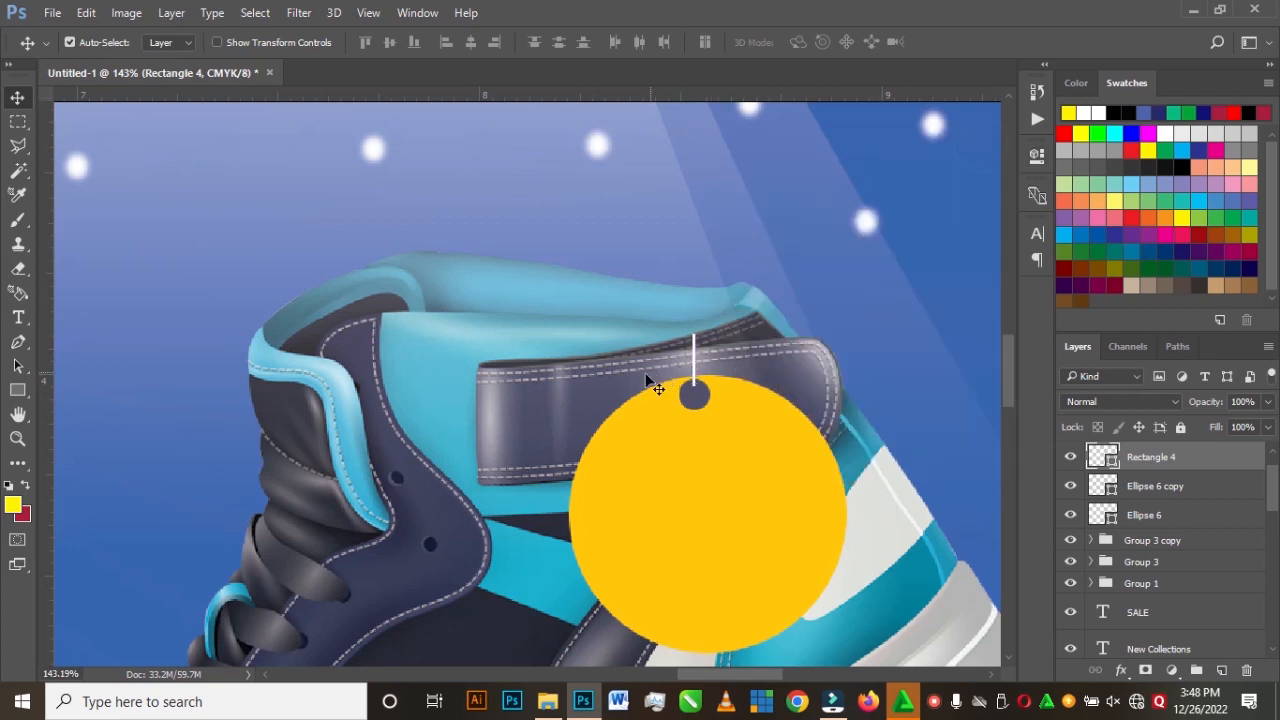
key("ctrl+t")
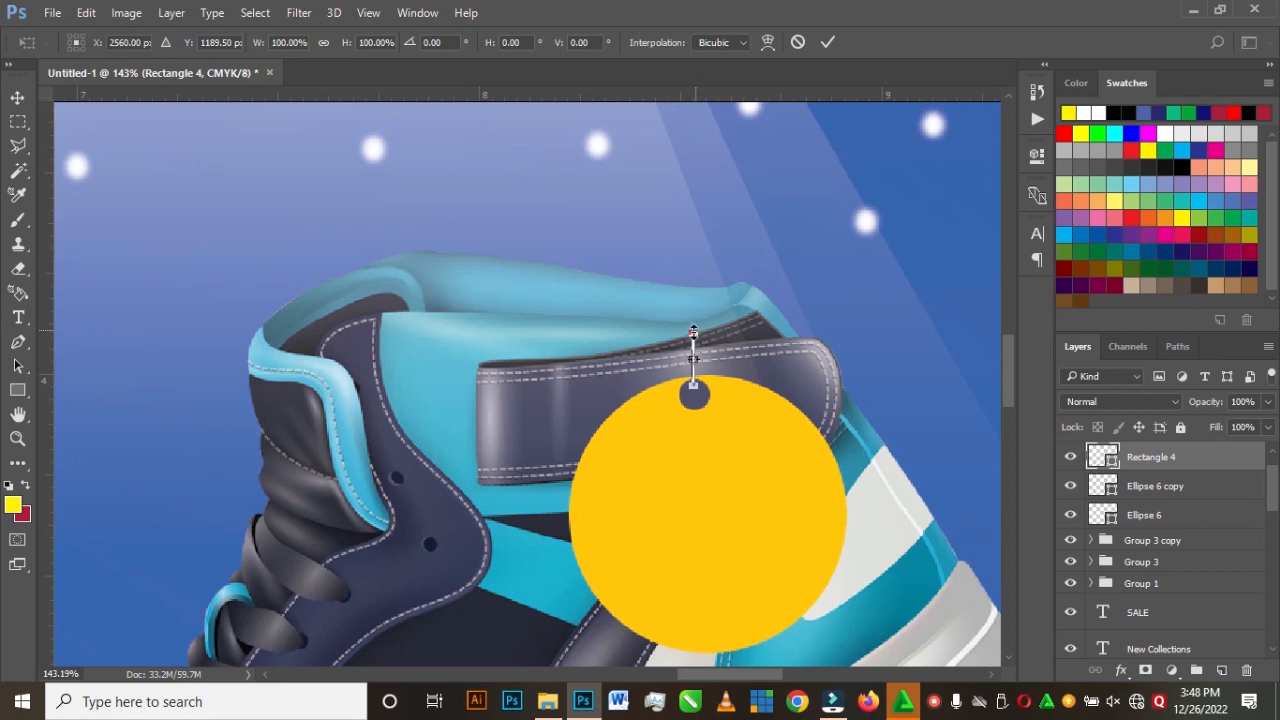
left_click_drag(693, 330, 693, 352)
left_click(826, 44)
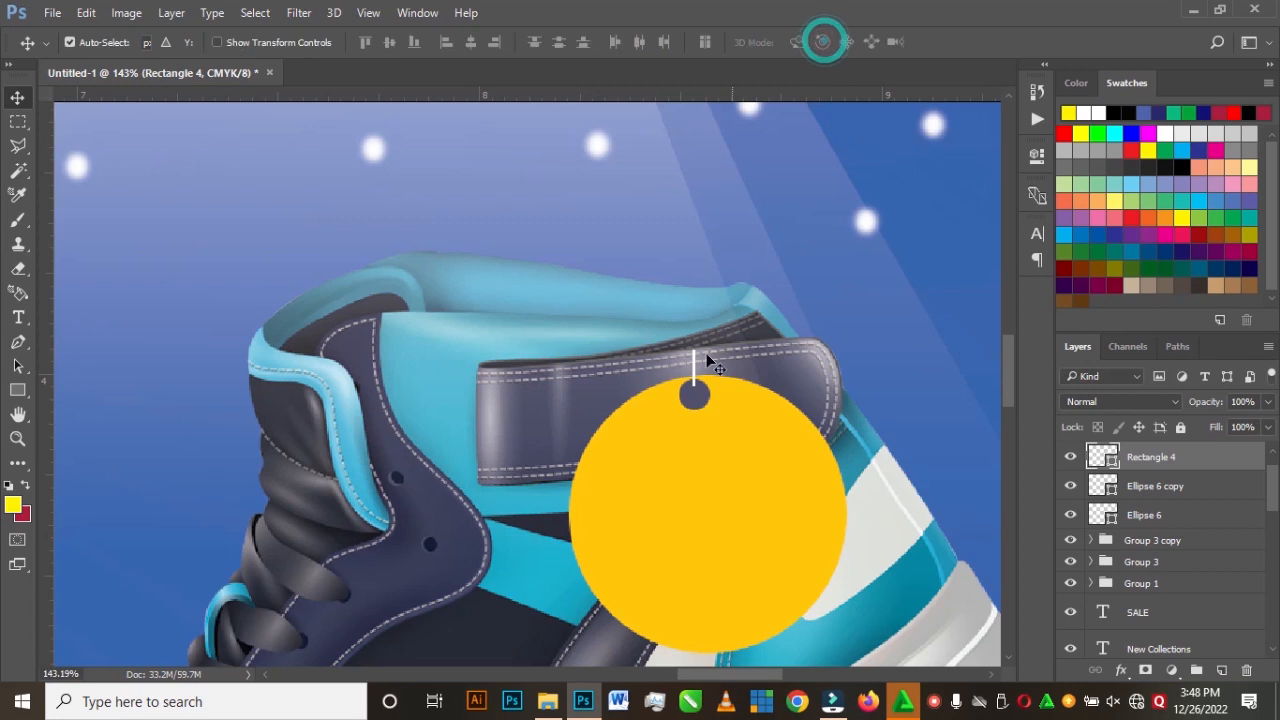
Step: Add the text "50" on the podium below the sneaker and set its font to Impact
scroll(713, 354, "up", 6)
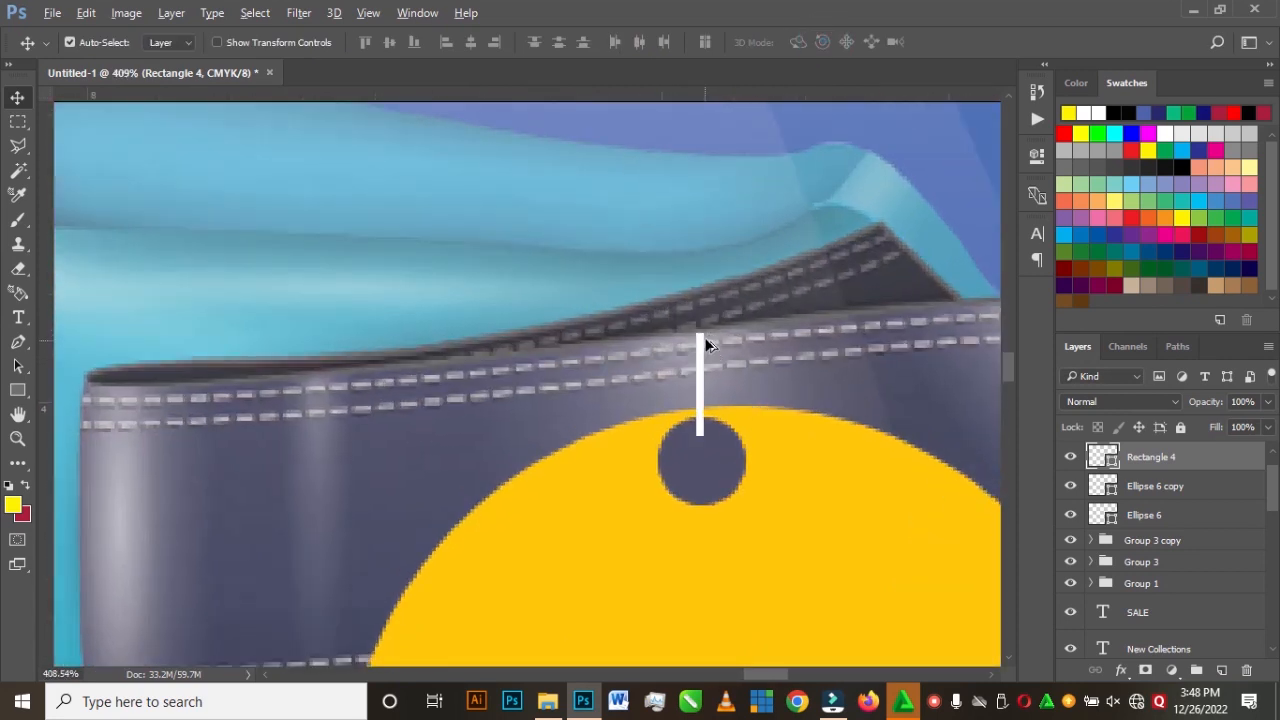
scroll(706, 345, "down", 6)
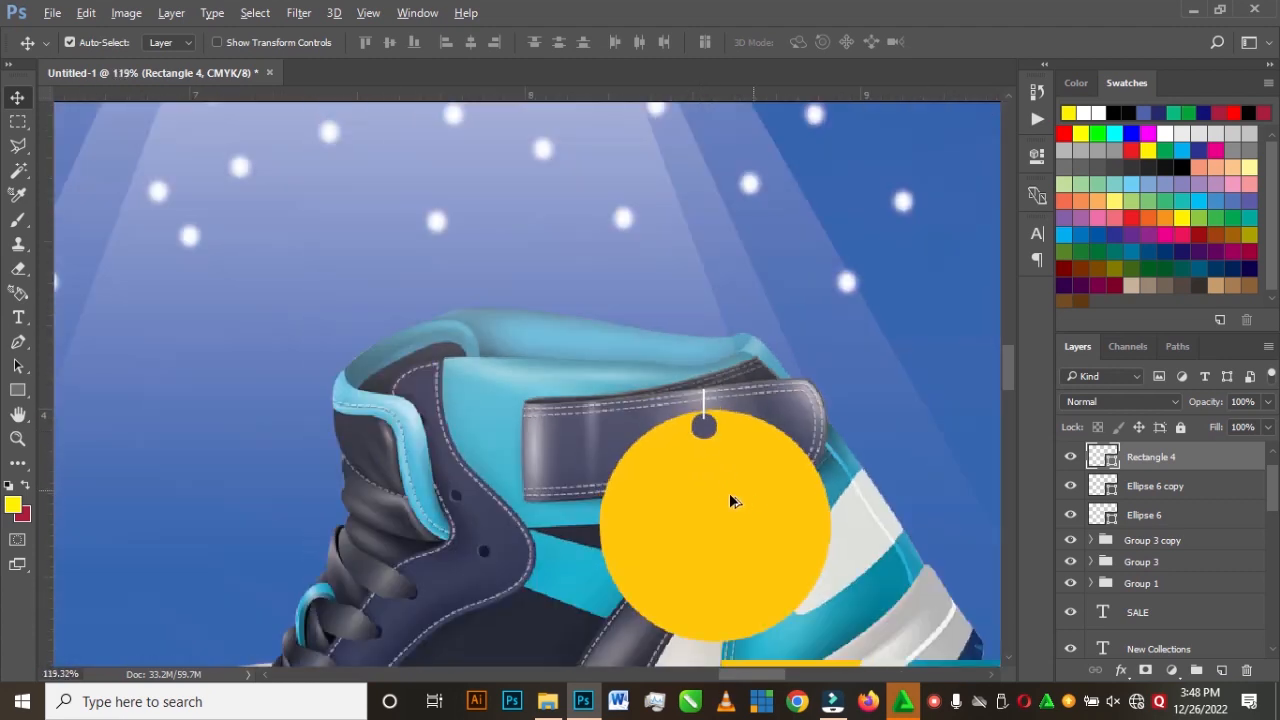
scroll(723, 497, "down", 5)
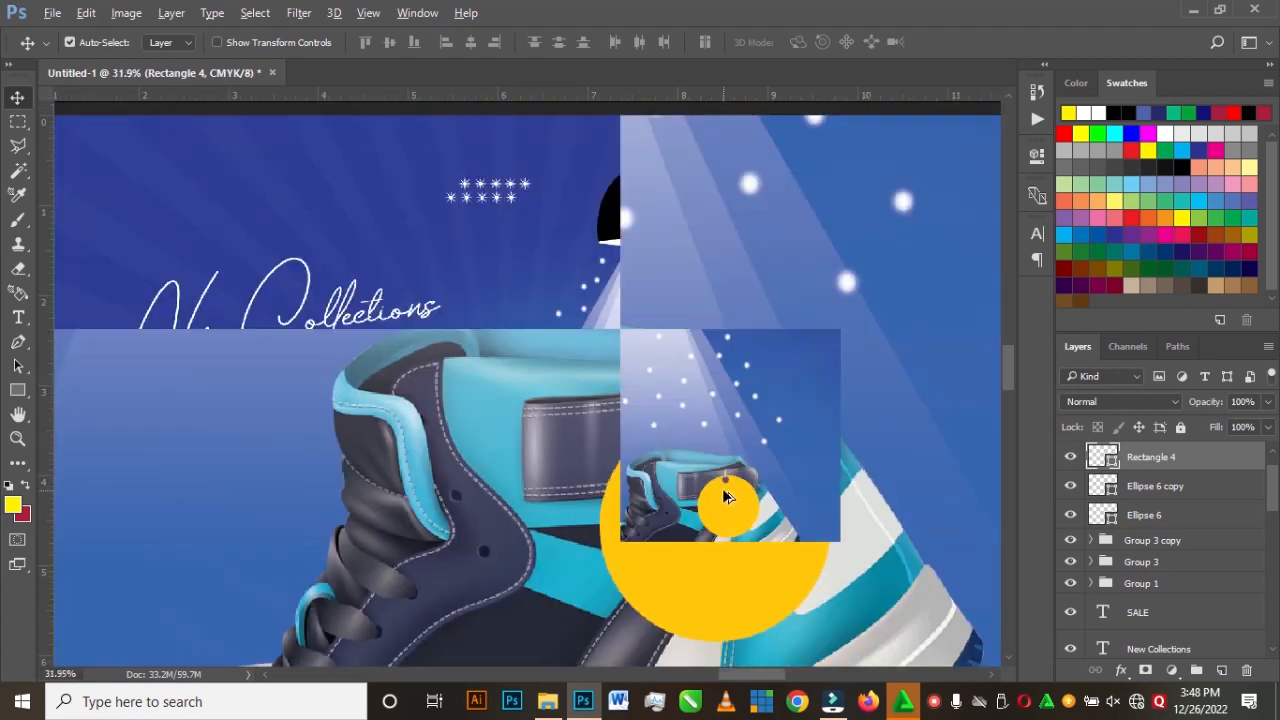
scroll(722, 488, "down", 2)
scroll(746, 392, "up", 1)
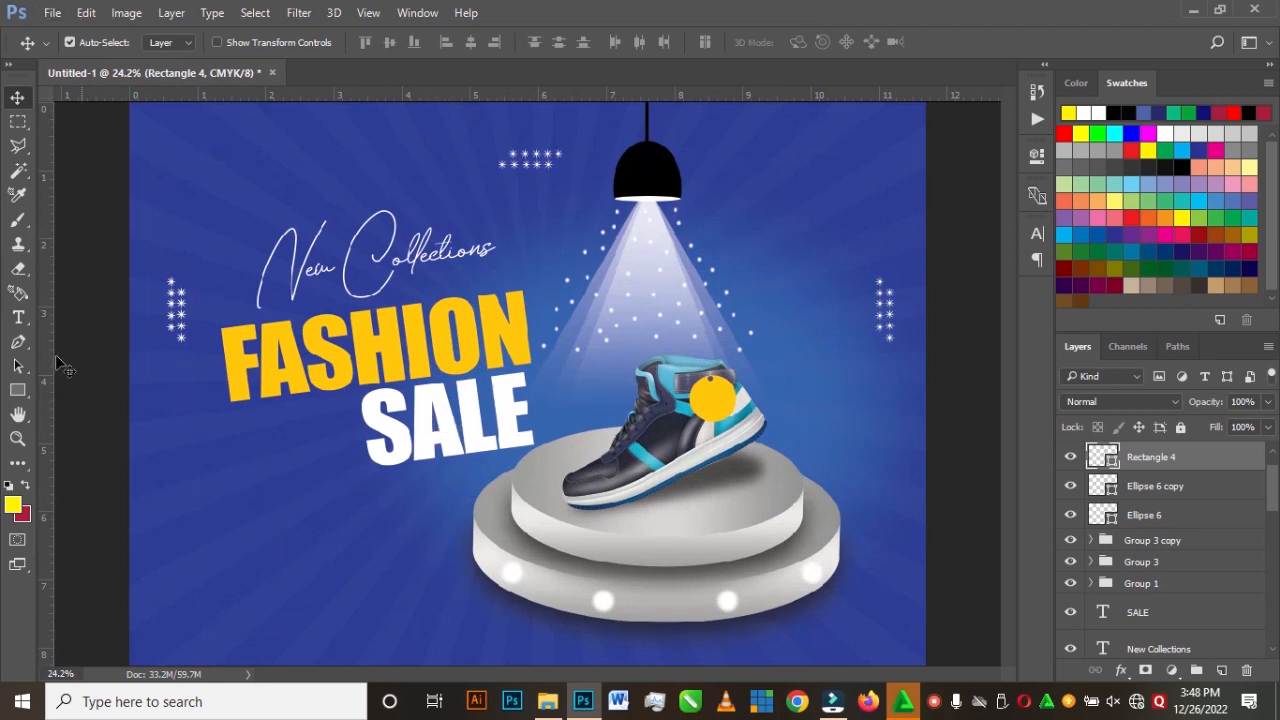
left_click(18, 317)
left_click(678, 503)
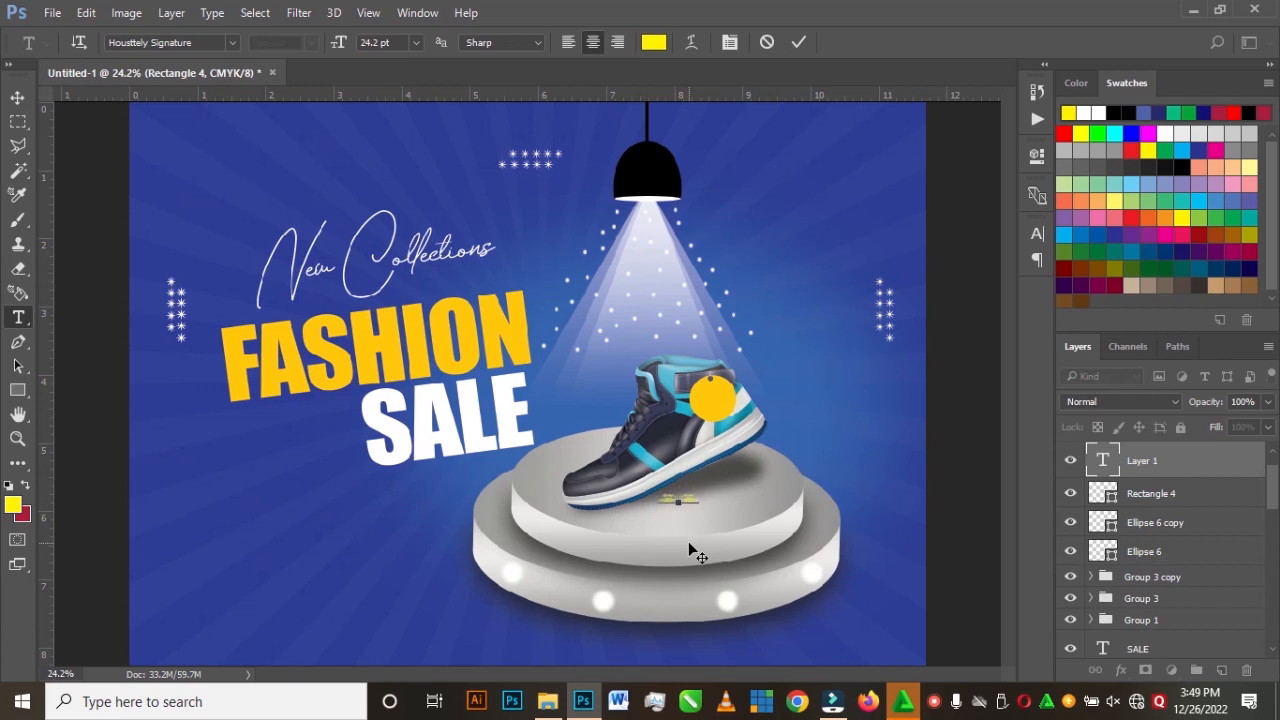
left_click(19, 99)
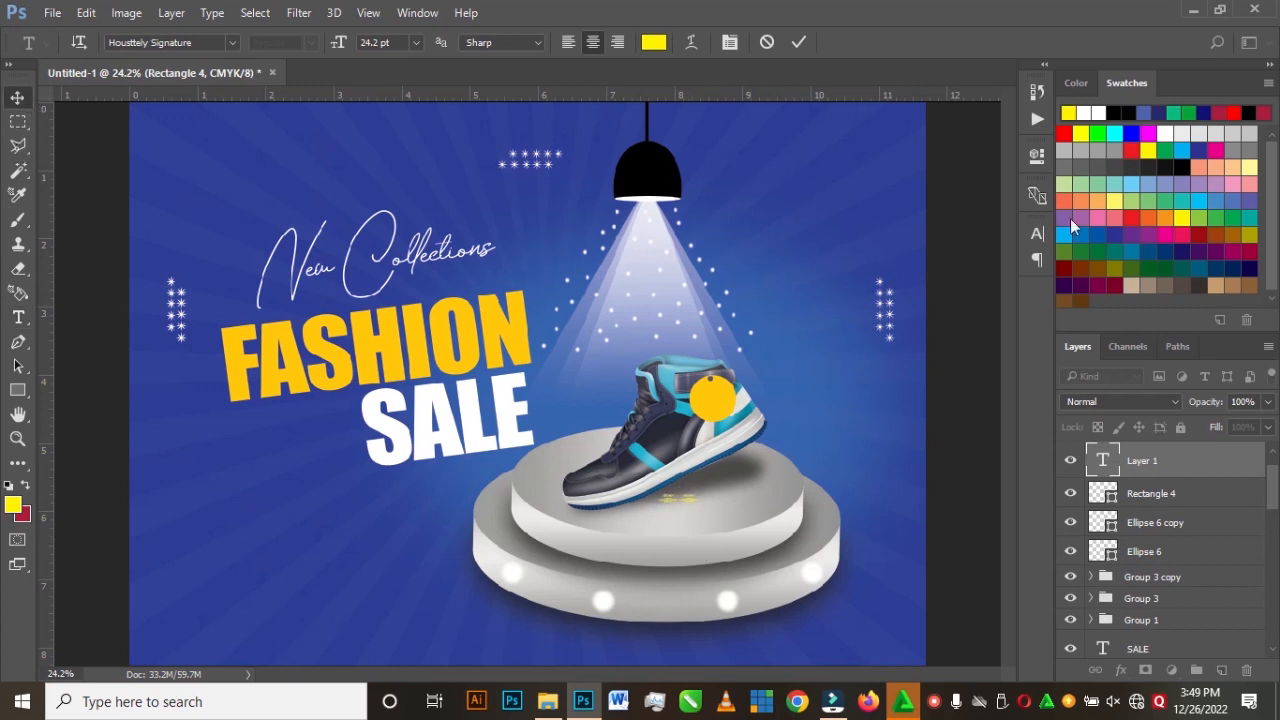
left_click(1037, 233)
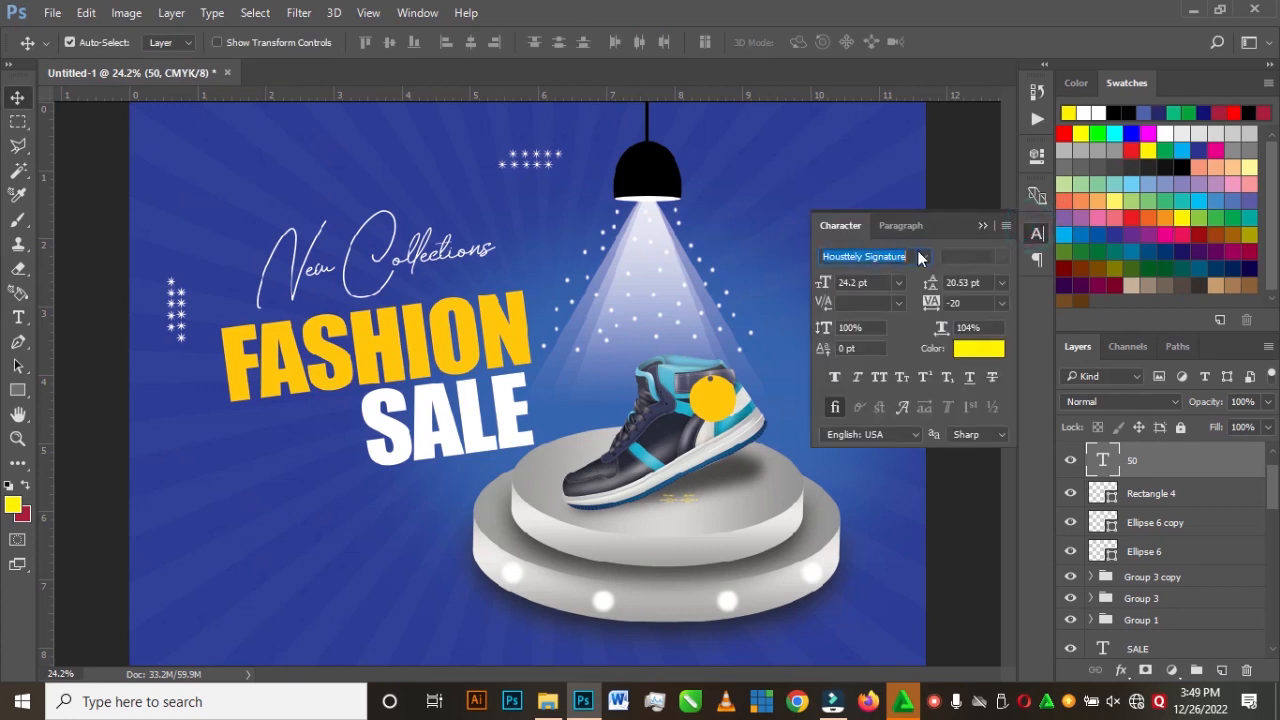
left_click(921, 257)
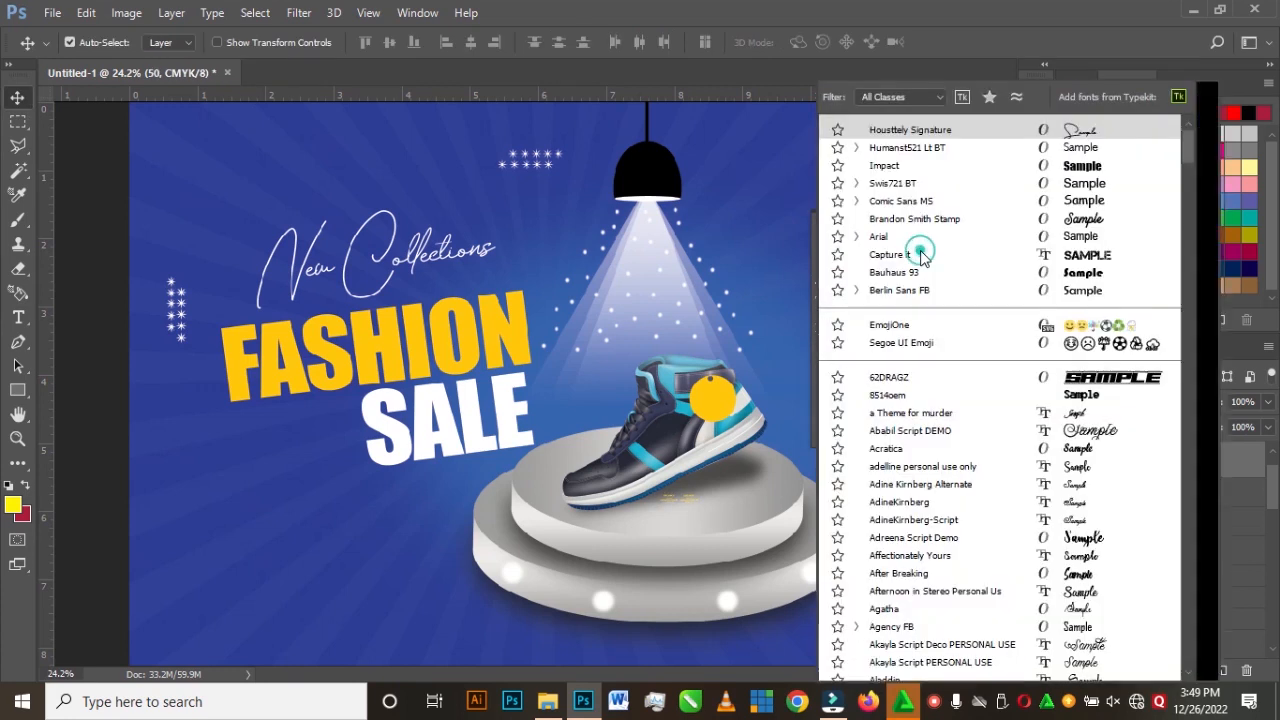
left_click(894, 168)
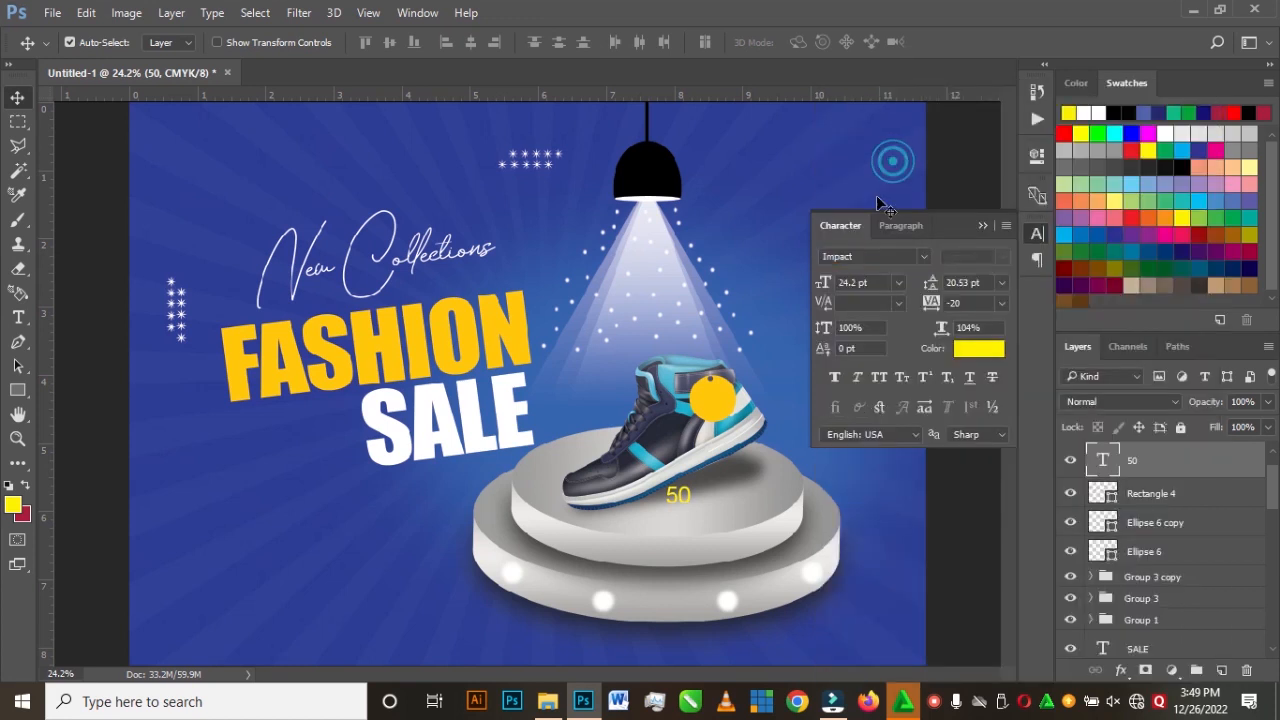
Step: Colour the "50" text black (#000000) and move it onto the yellow tag
left_click(990, 352)
left_click_drag(823, 435, 785, 451)
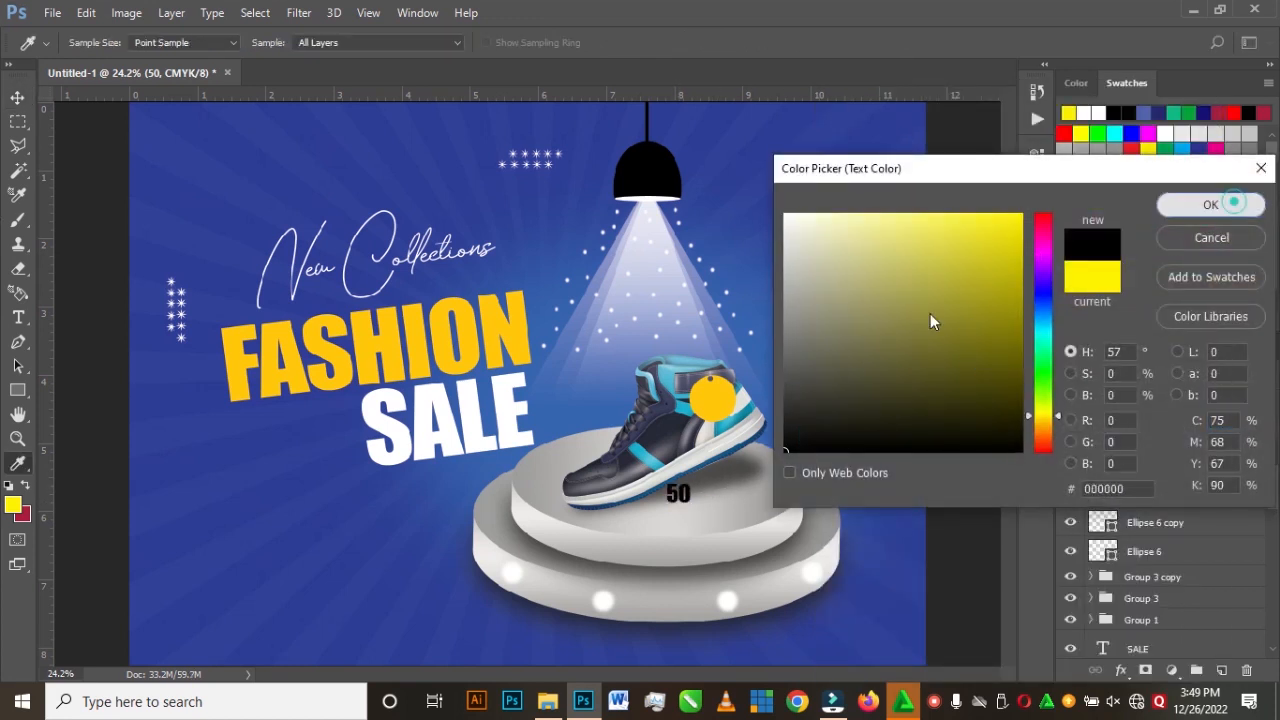
key("Return")
key("v")
left_click_drag(688, 493, 724, 398)
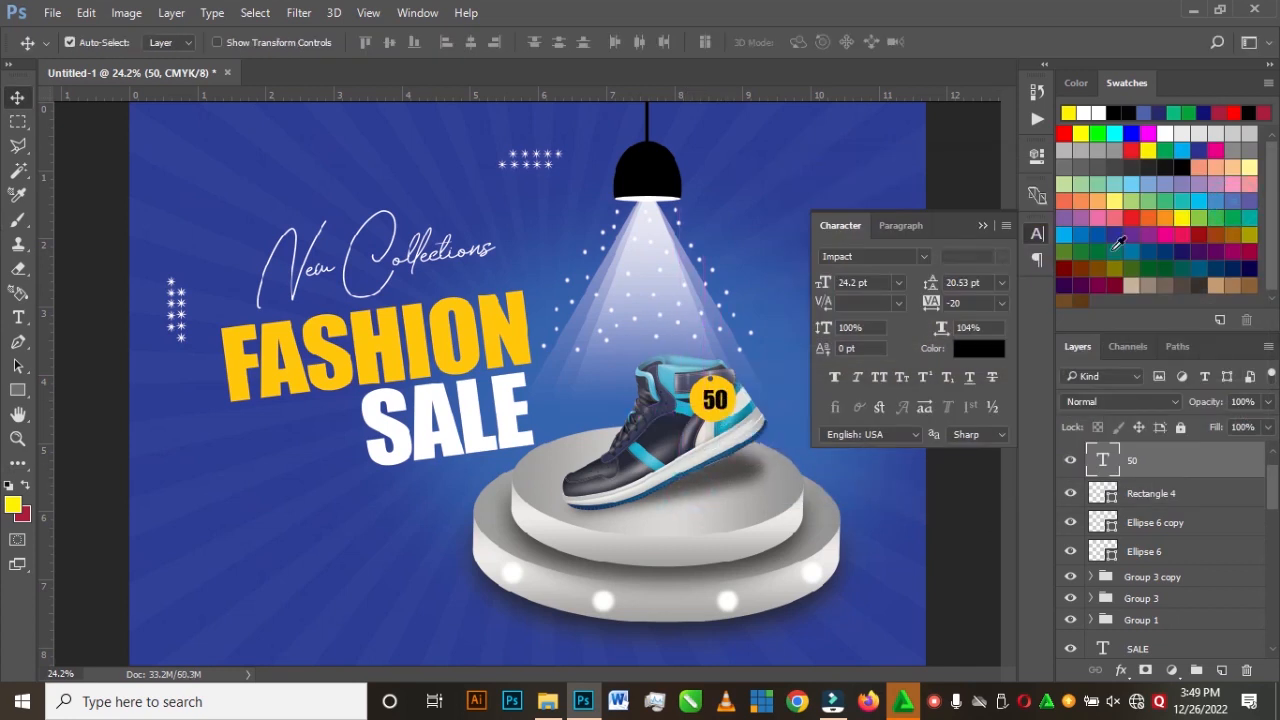
left_click(982, 226)
Step: Enlarge the "50" to about 30 pt and shift it toward the yellow tag's left side
scroll(802, 424, "up", 2)
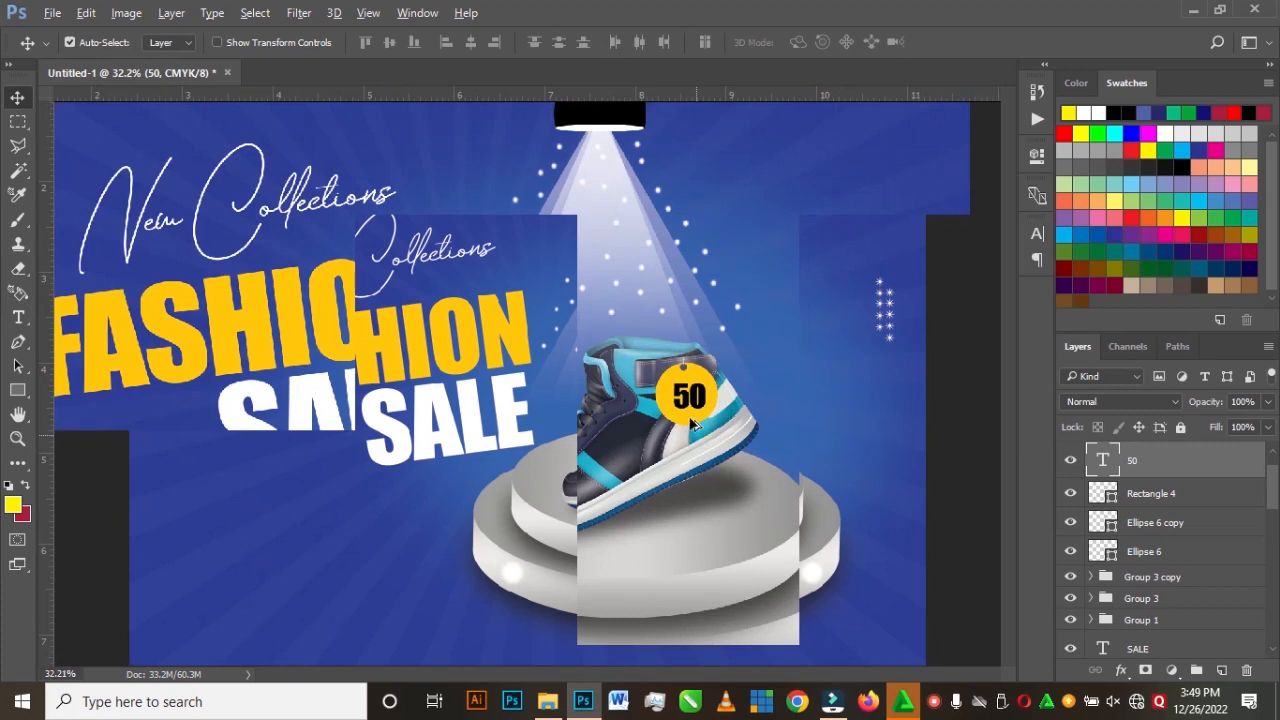
scroll(690, 425, "up", 3)
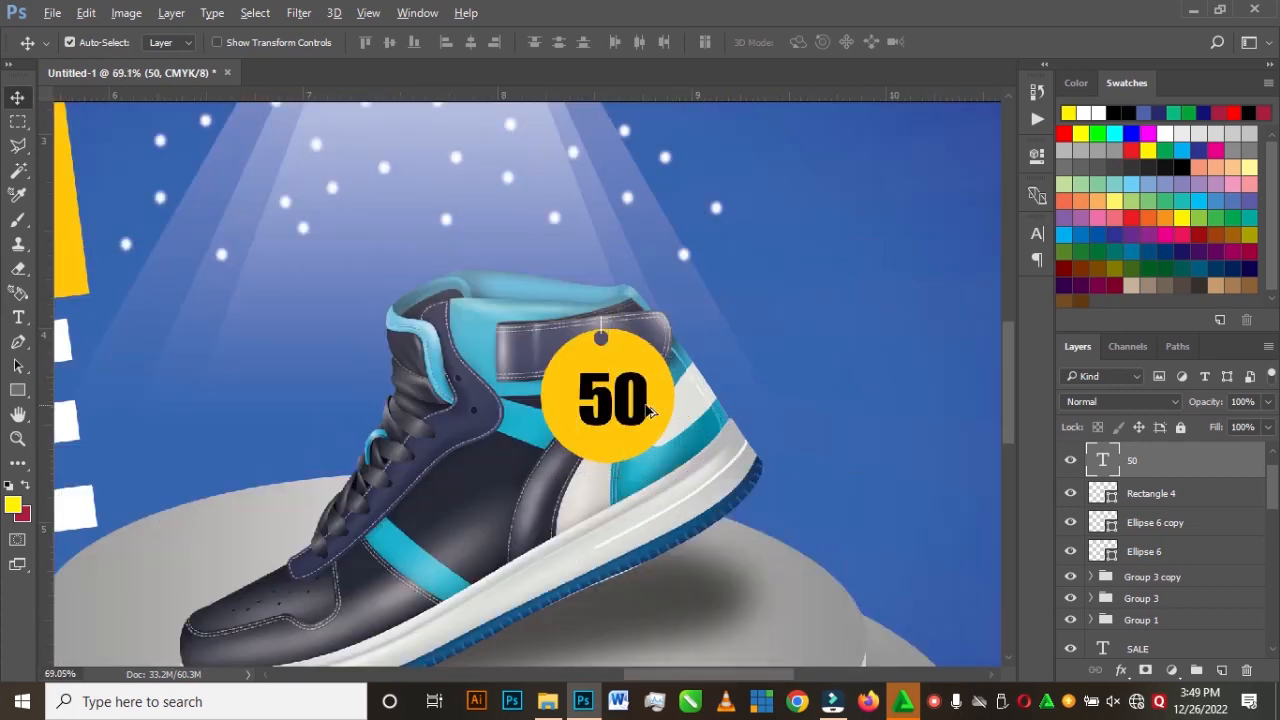
left_click_drag(648, 410, 632, 414)
key("ctrl+t")
mouse_move(633, 357)
left_mouse_down()
mouse_move(628, 348)
mouse_move(638, 355)
left_mouse_up()
key("Return")
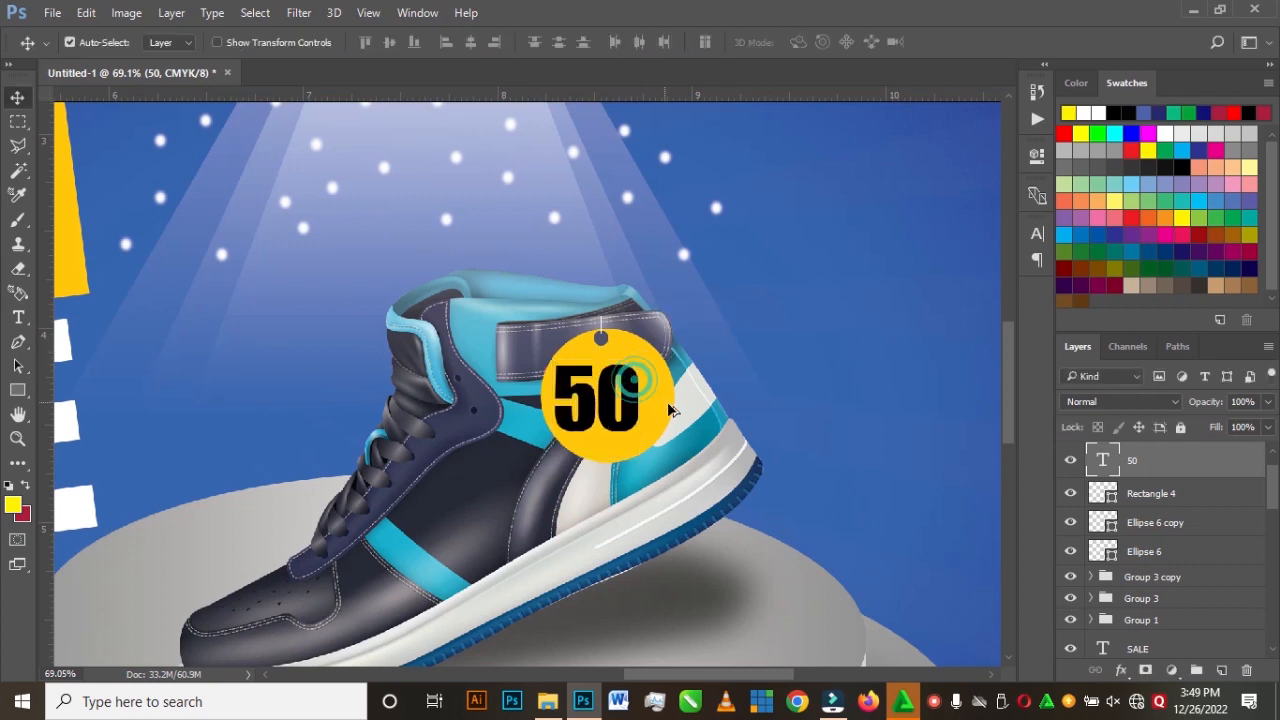
Step: Duplicate the "50" to the right of the tag's number and replace the copy's text with "%"
scroll(636, 390, "up", 3)
left_click_drag(620, 405, 772, 363)
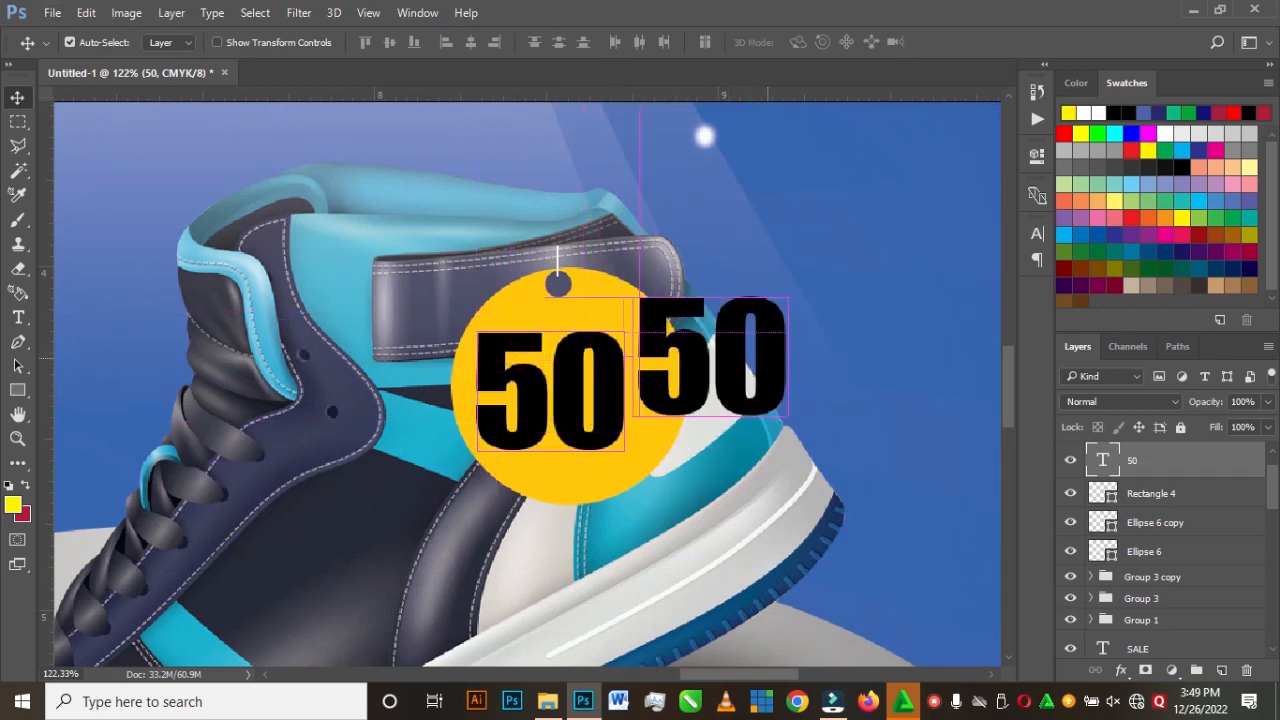
key("t")
double_click(708, 345)
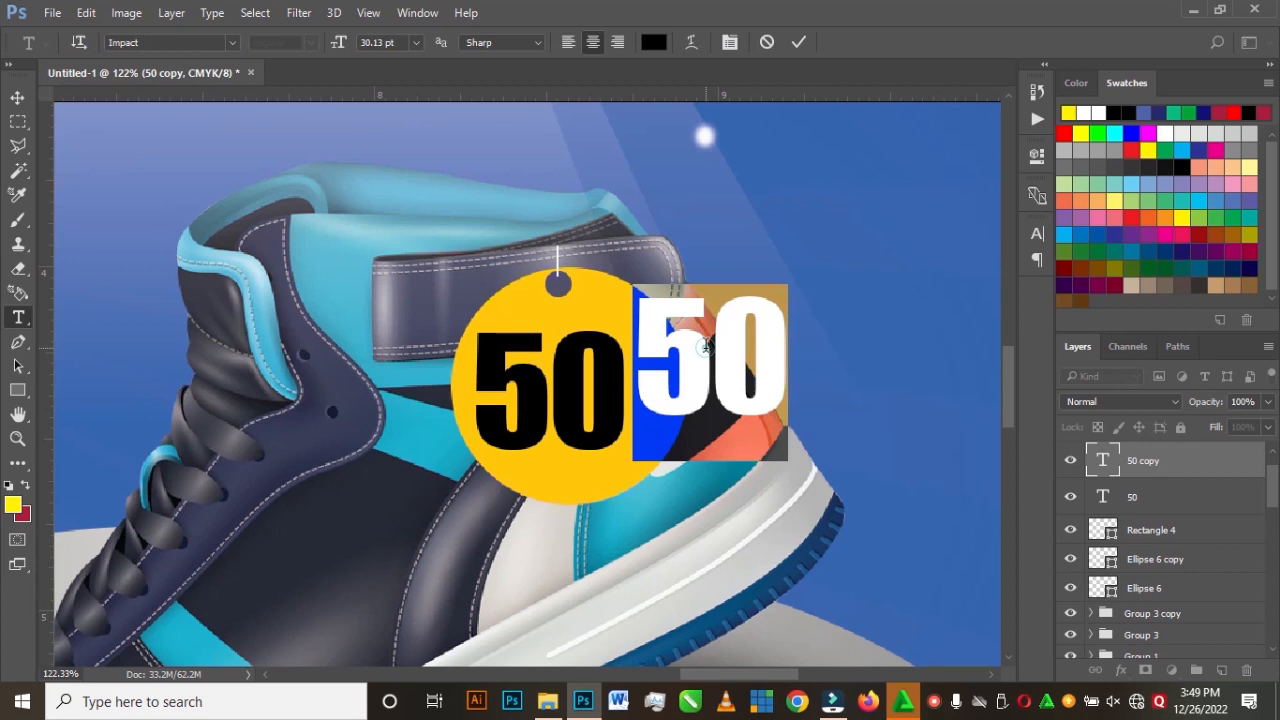
type("%")
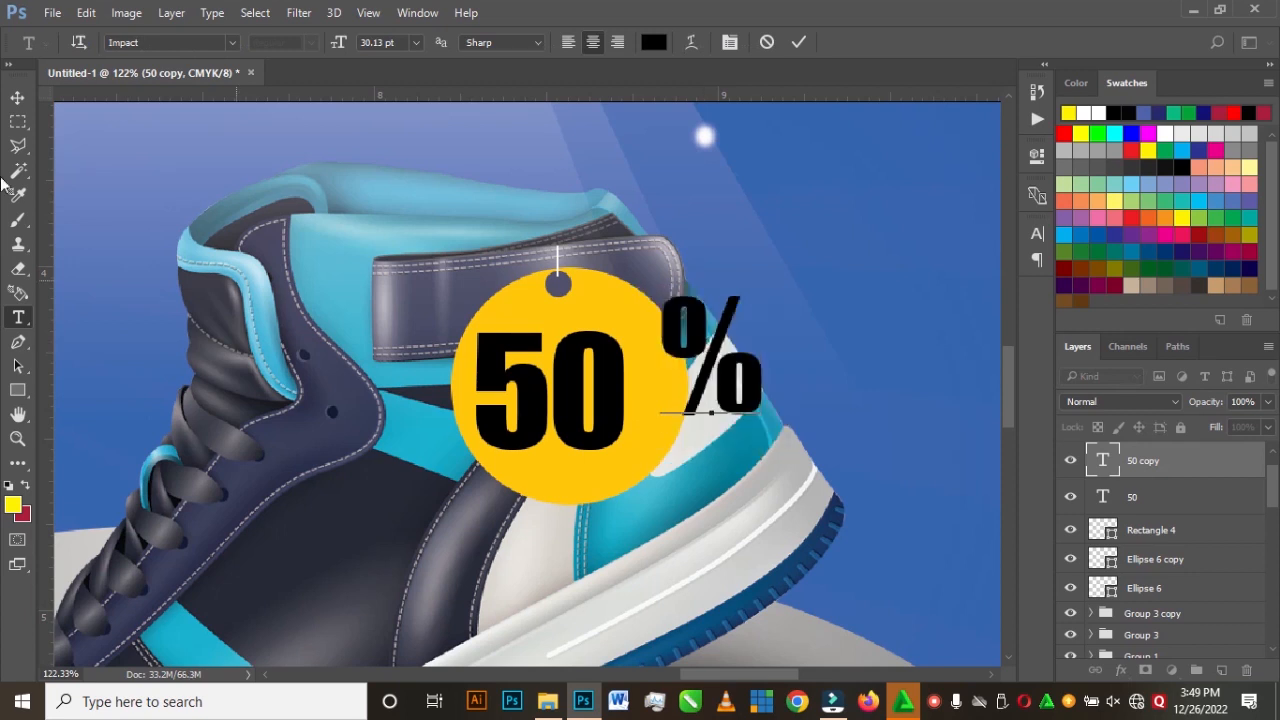
left_click(17, 97)
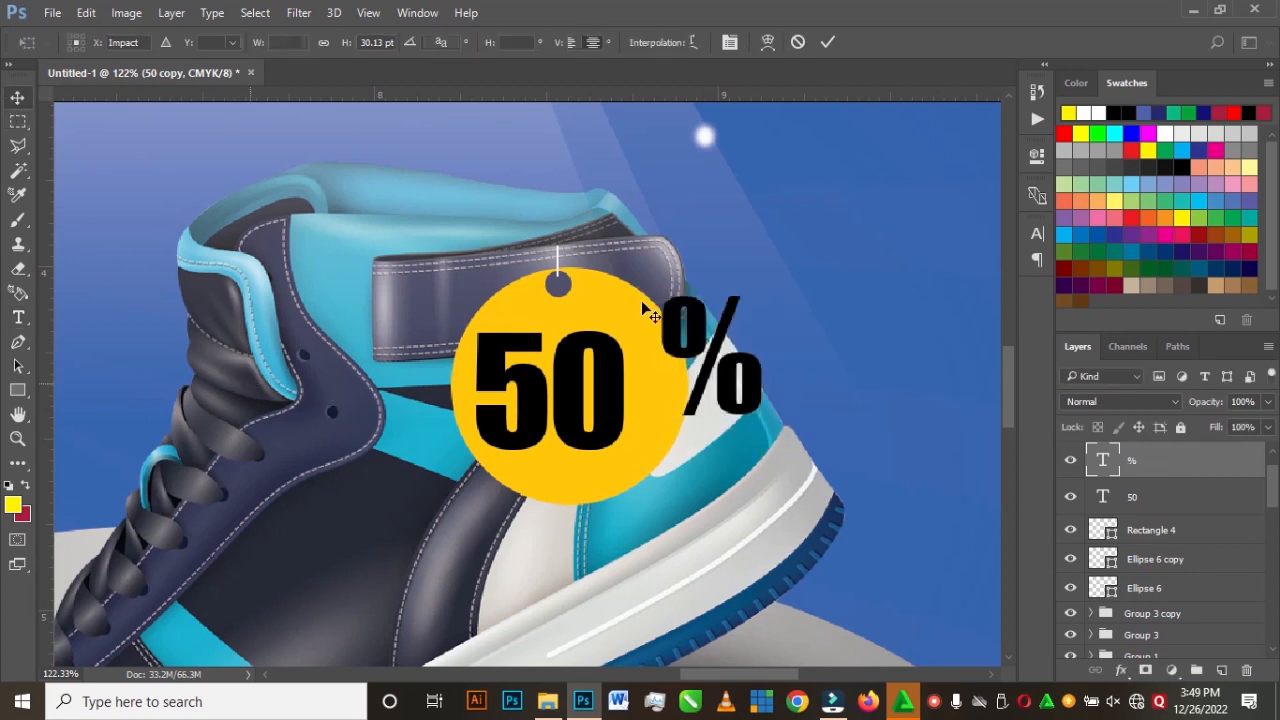
Step: Shrink the "%" to about 9.8 pt and place it on the tag just right of the "50"
key("ctrl+t")
left_click_drag(771, 281, 681, 391)
left_click(828, 42)
Step: Duplicate the "%" directly below itself, change the copy's text to "off" and nudge it clear of the "50"
left_click_drag(683, 432, 657, 430)
left_click(18, 317)
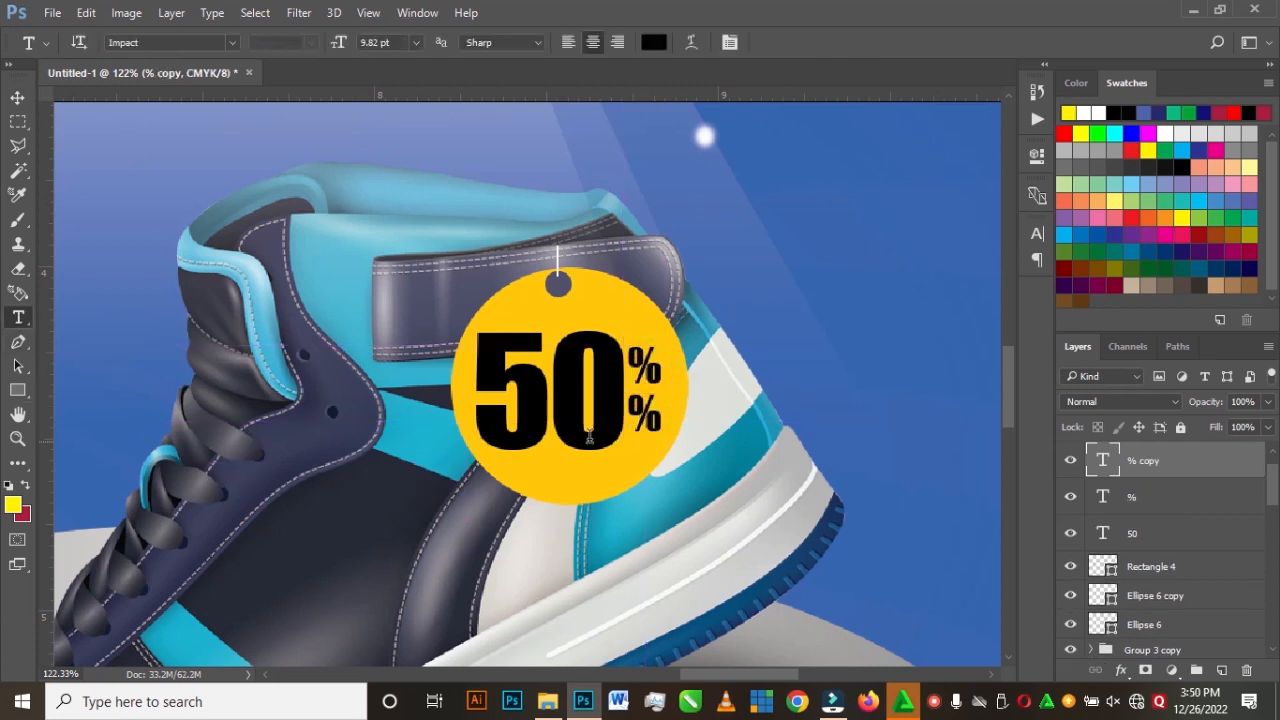
double_click(643, 420)
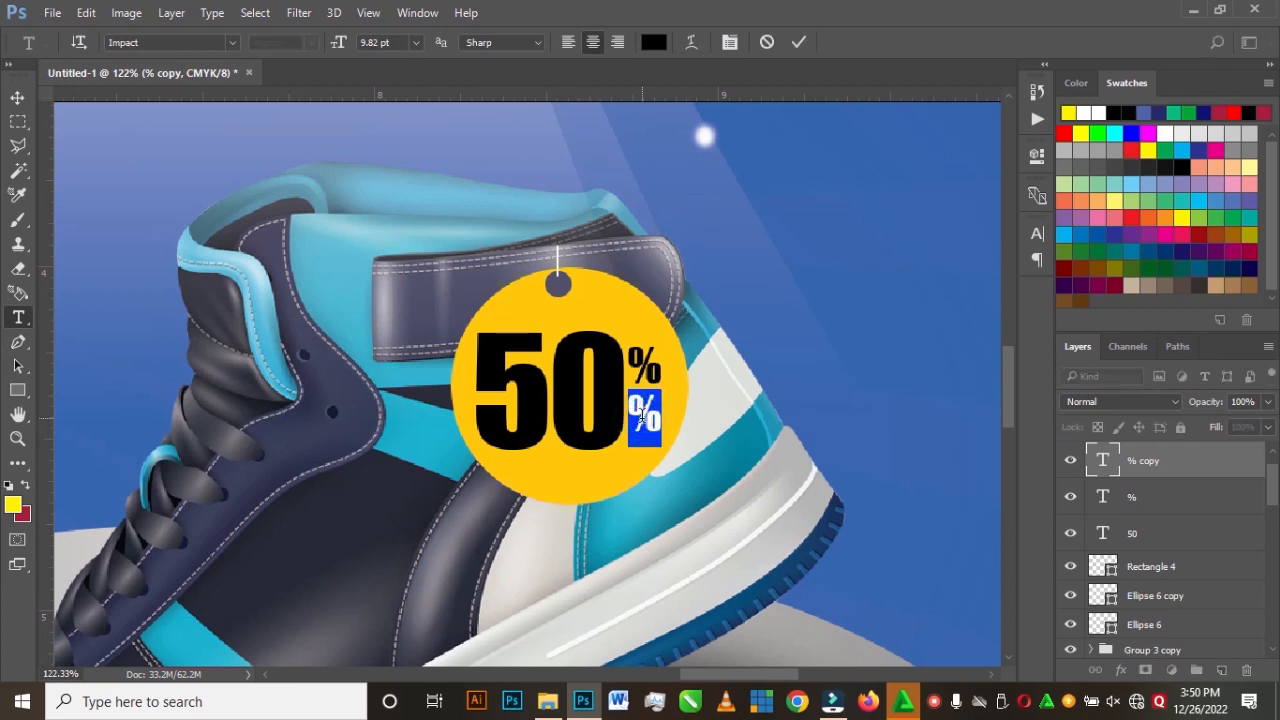
type("off")
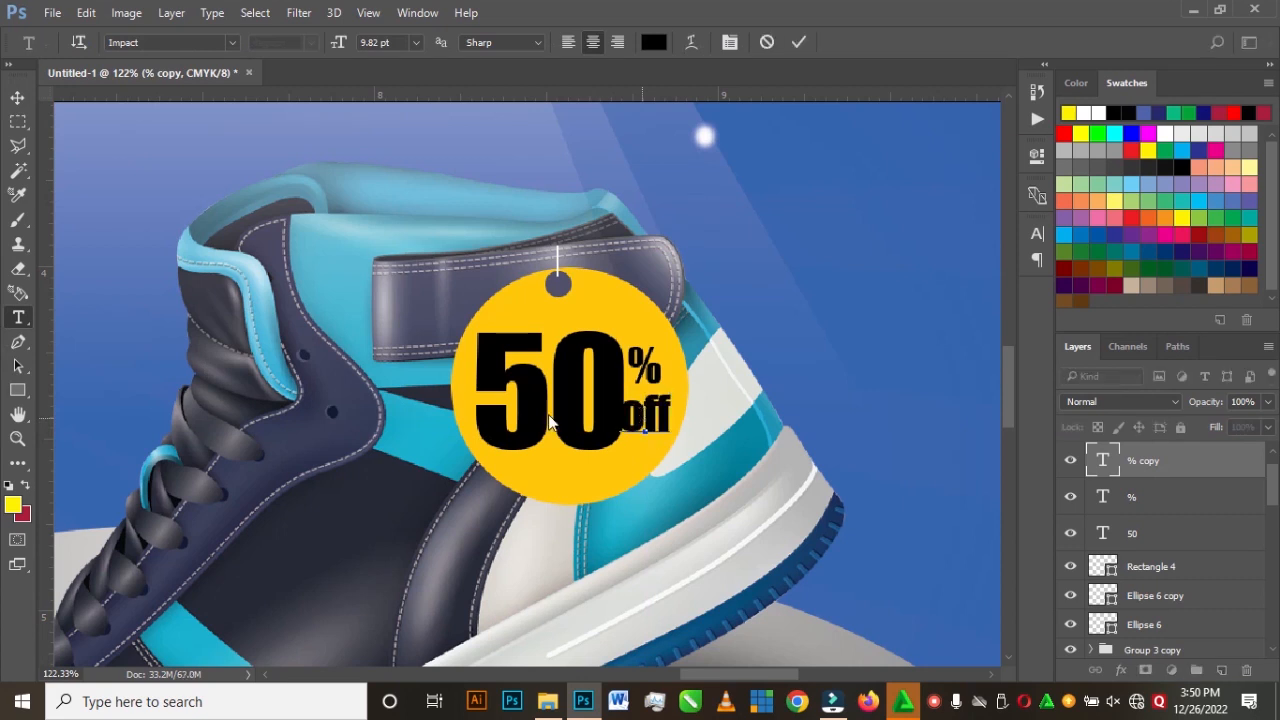
left_click(17, 97)
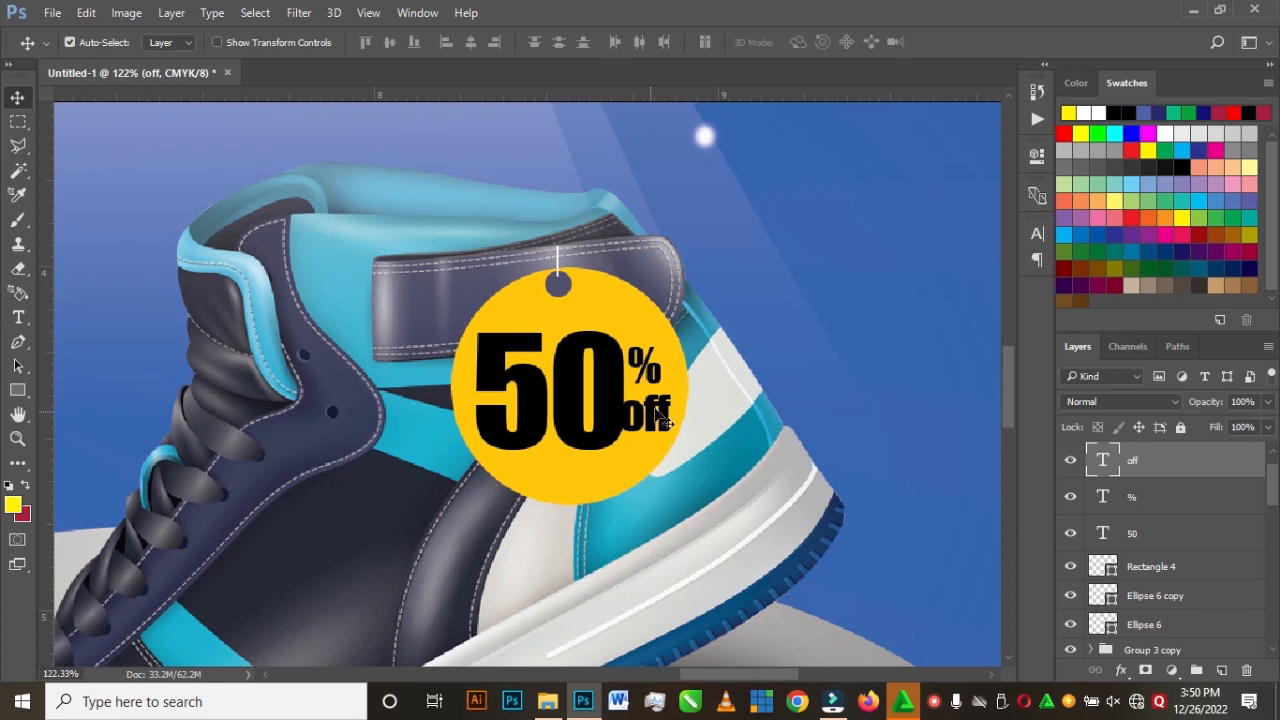
scroll(672, 420, "up", 4)
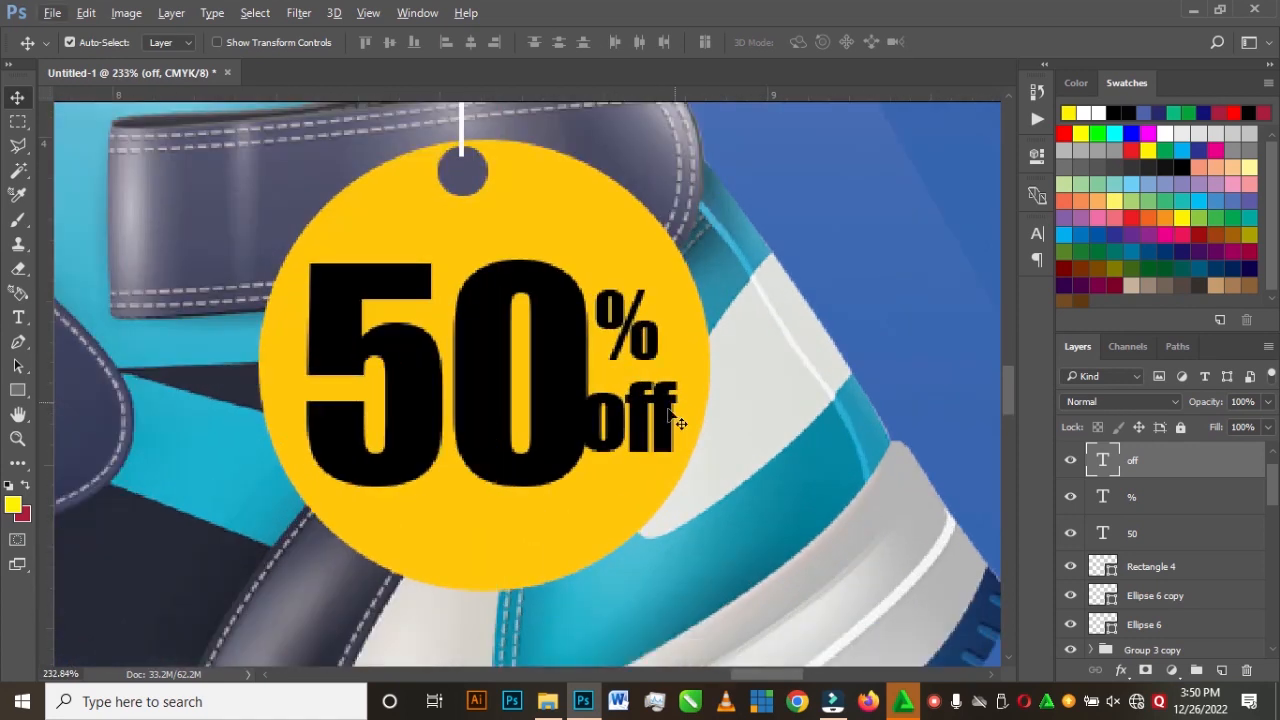
mouse_move(668, 413)
left_mouse_down()
mouse_move(679, 402)
mouse_move(688, 418)
left_mouse_up()
Step: Draw a rounded rectangle about 941 by 146 px with a 300 px radius setting below the "SALE" headline
scroll(688, 418, "down", 12)
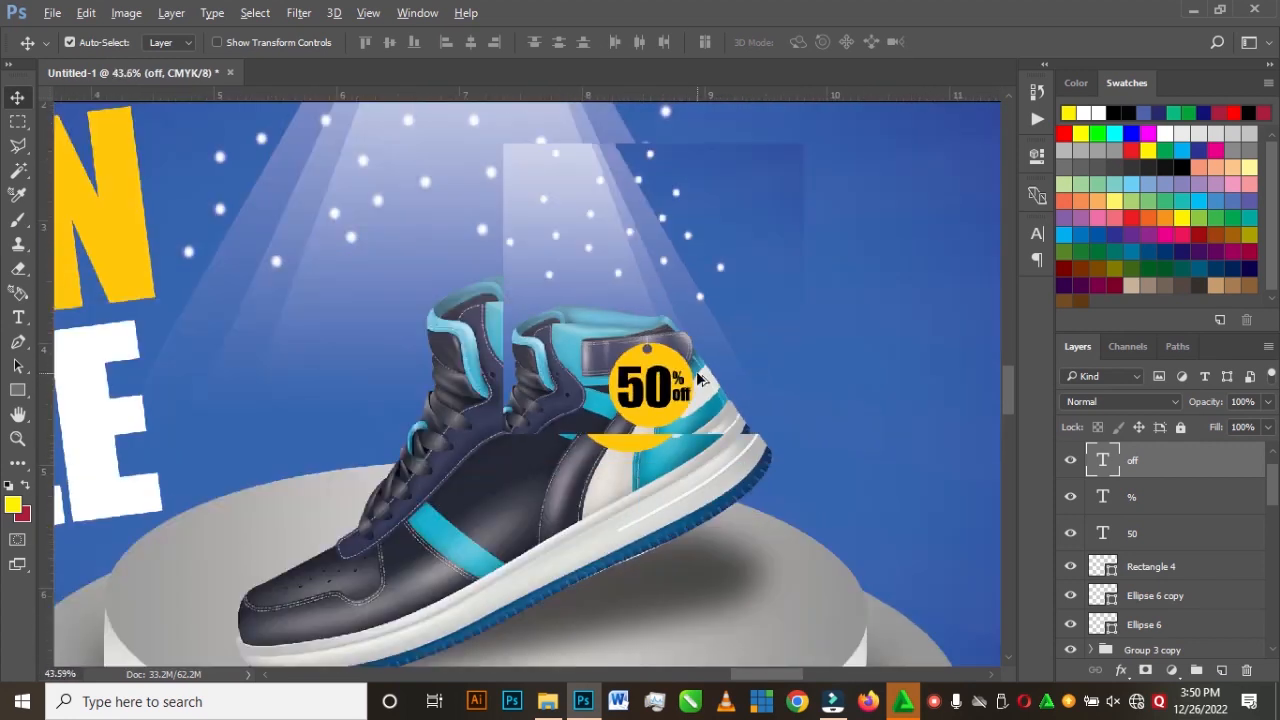
scroll(697, 371, "down", 5)
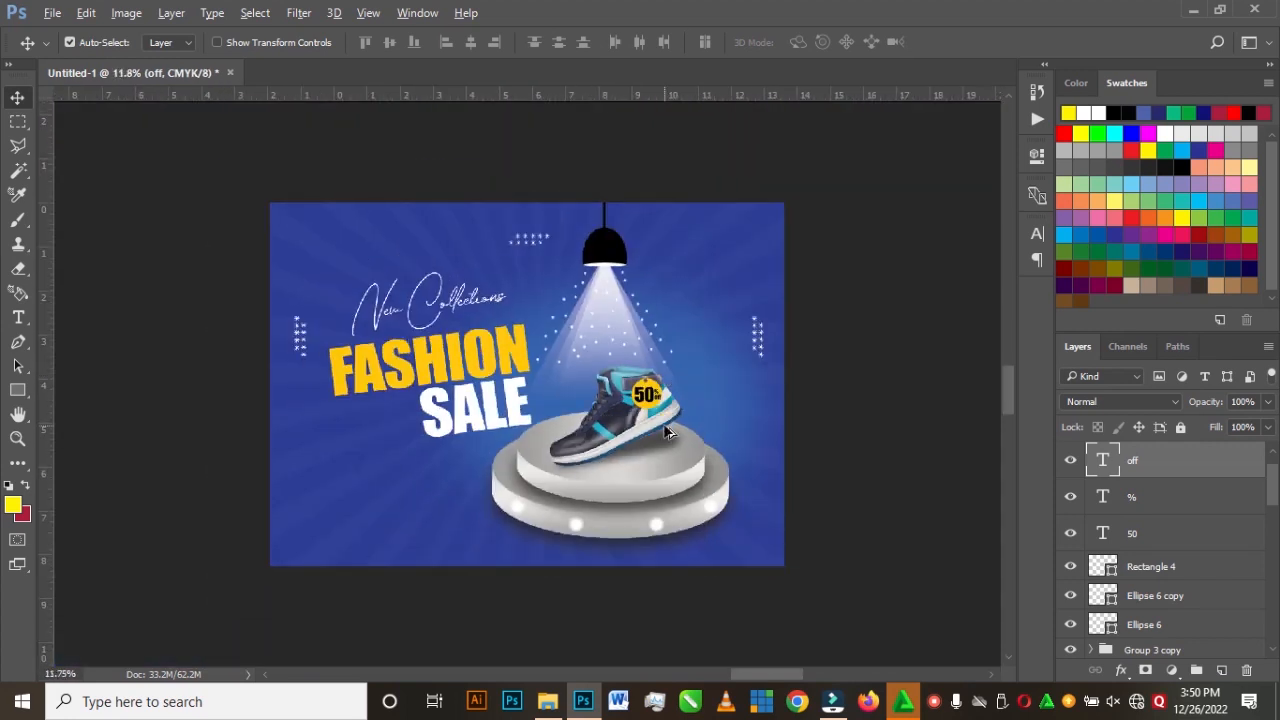
key("u")
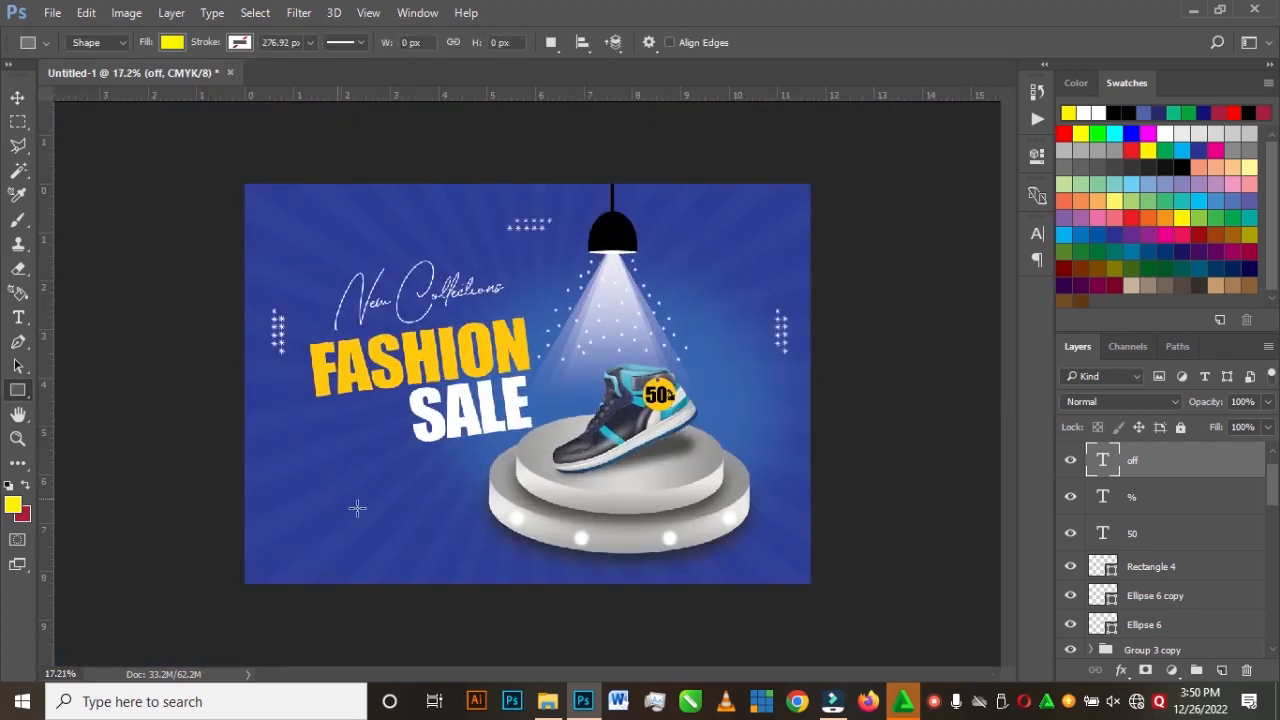
right_click(11, 392)
left_click(115, 408)
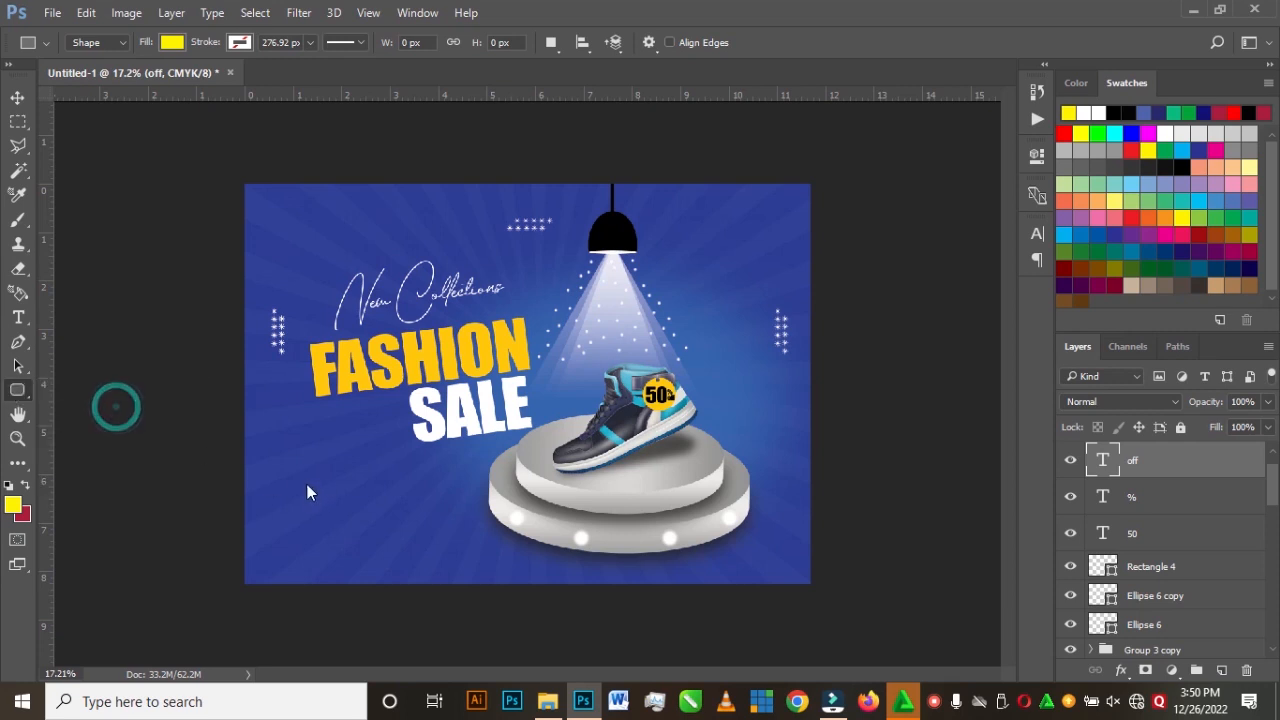
left_click_drag(298, 480, 450, 500)
Step: Fill the rounded rectangle with the orange-yellow sampled from the "FASHION" text (#ffc70b)
double_click(1102, 460)
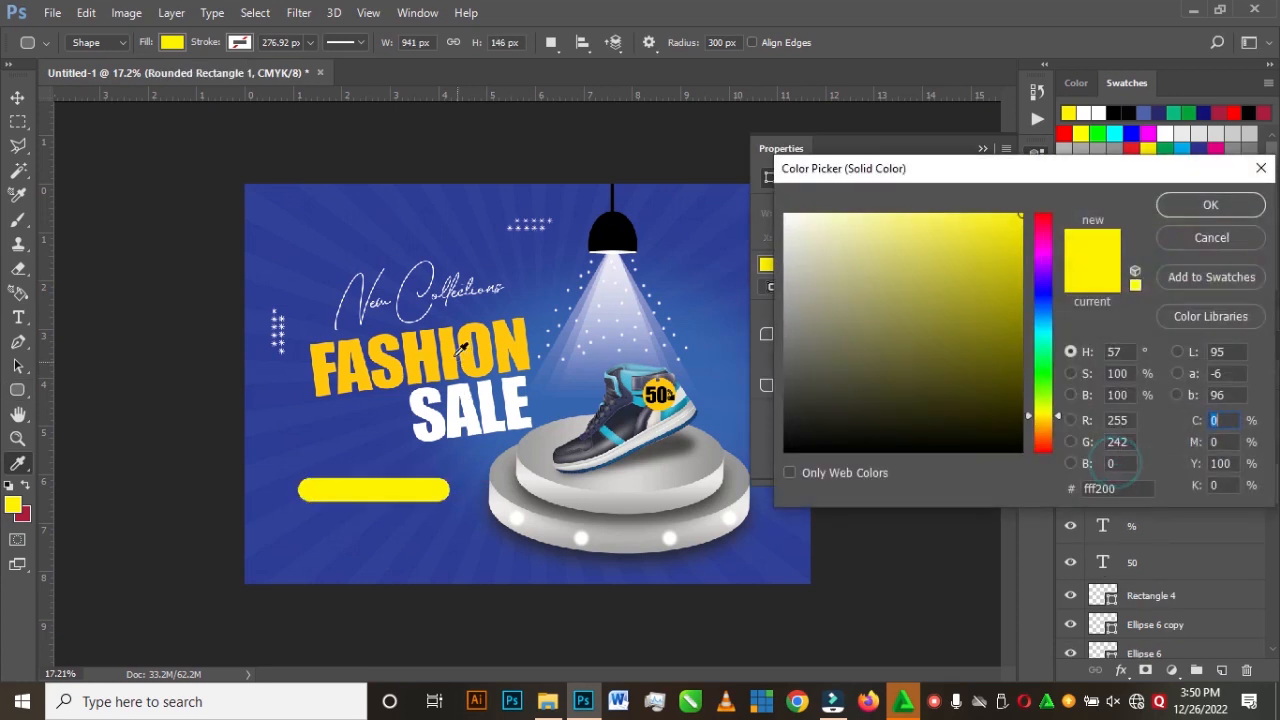
left_click(446, 349)
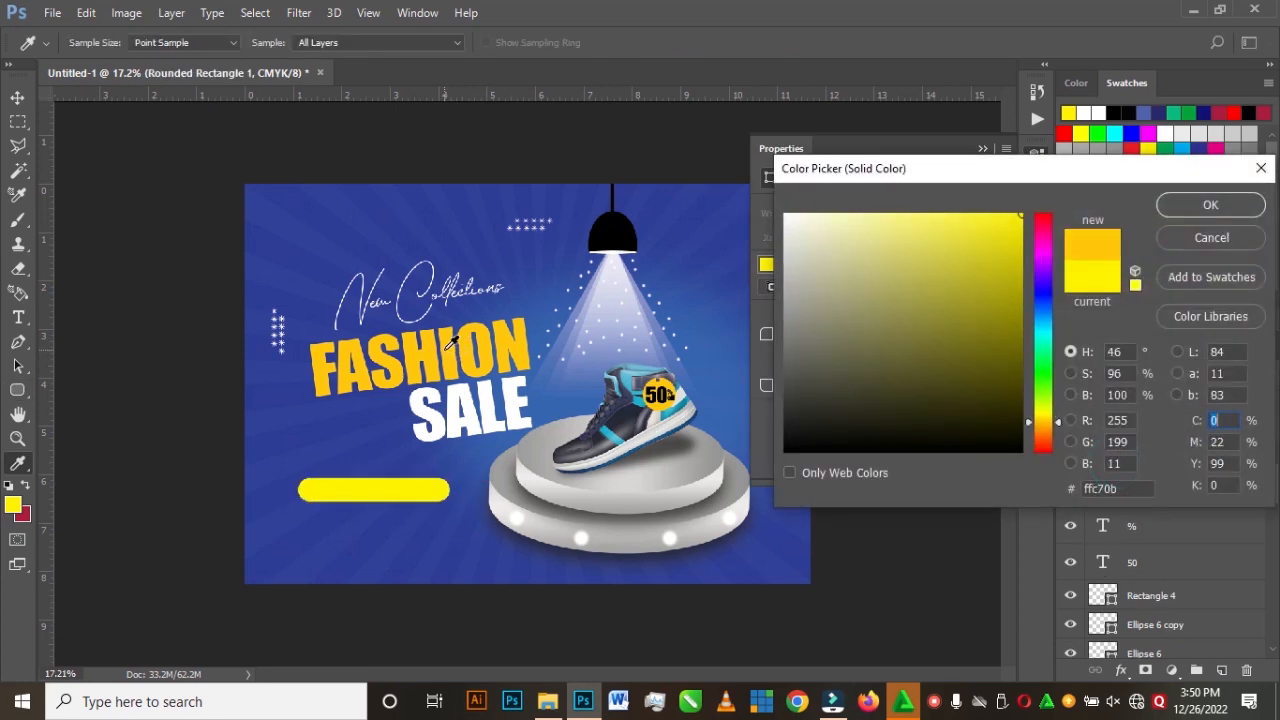
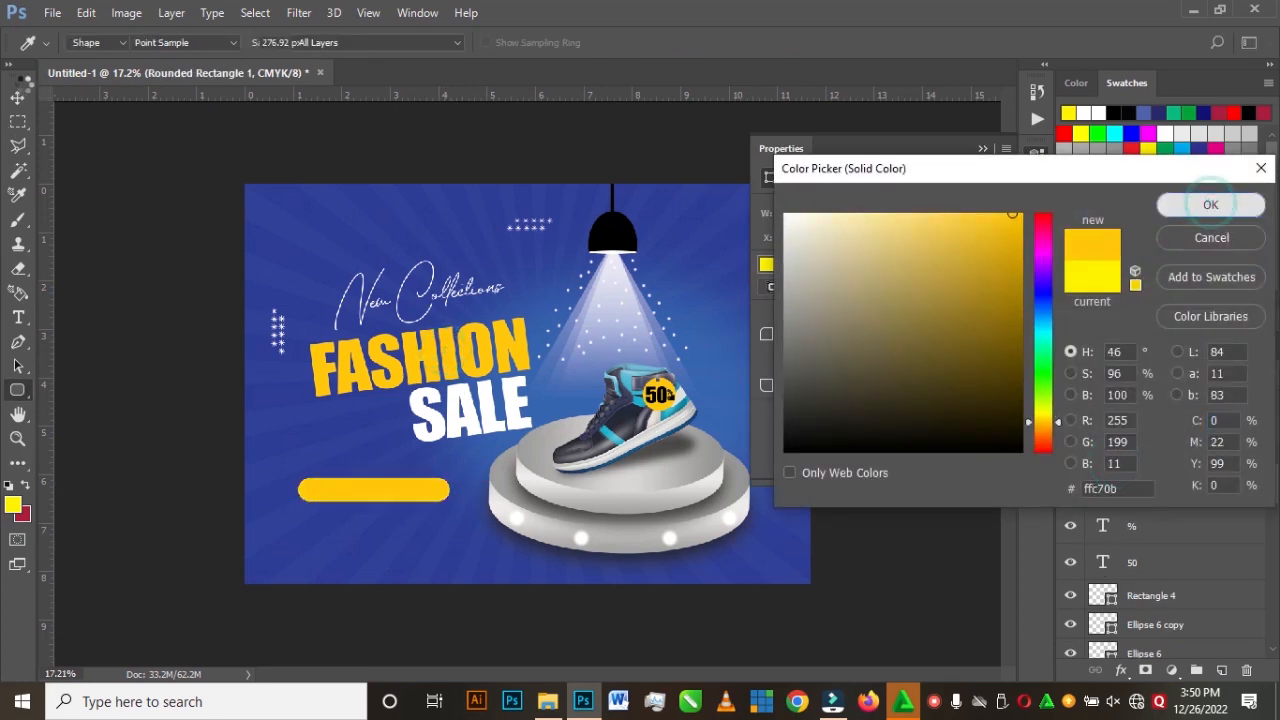
left_click(1210, 206)
left_click(18, 98)
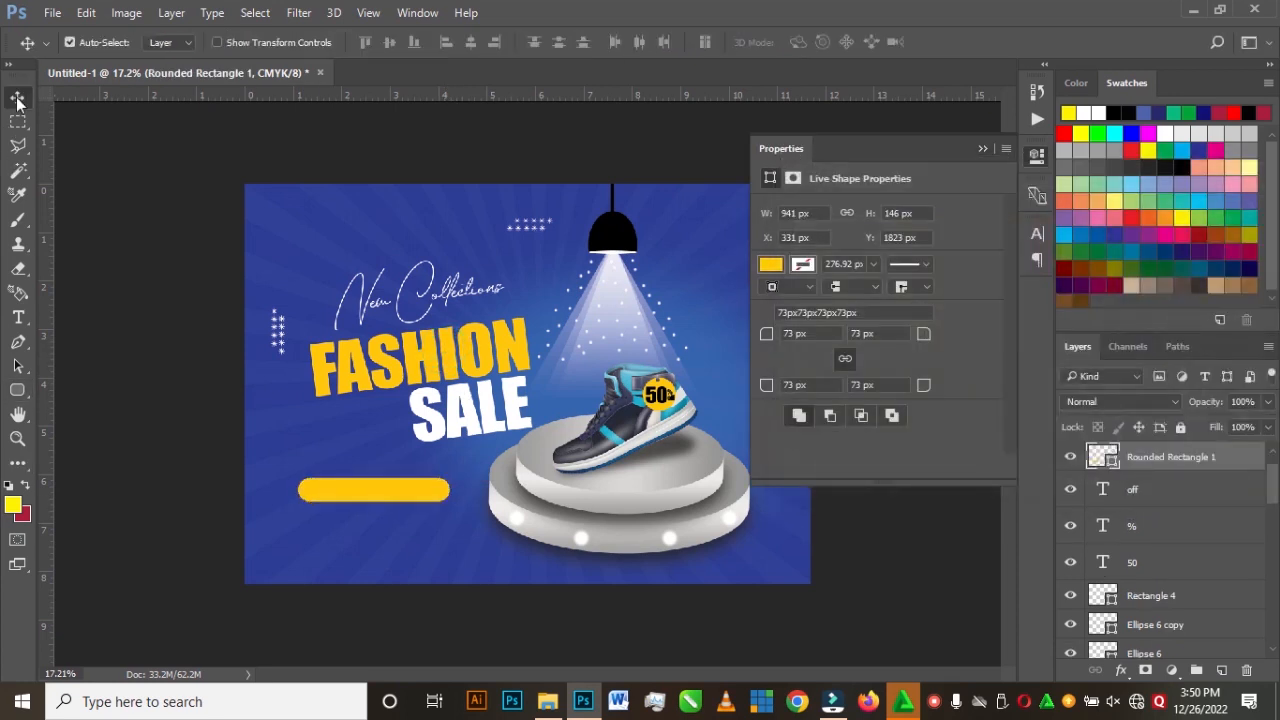
left_click(985, 147)
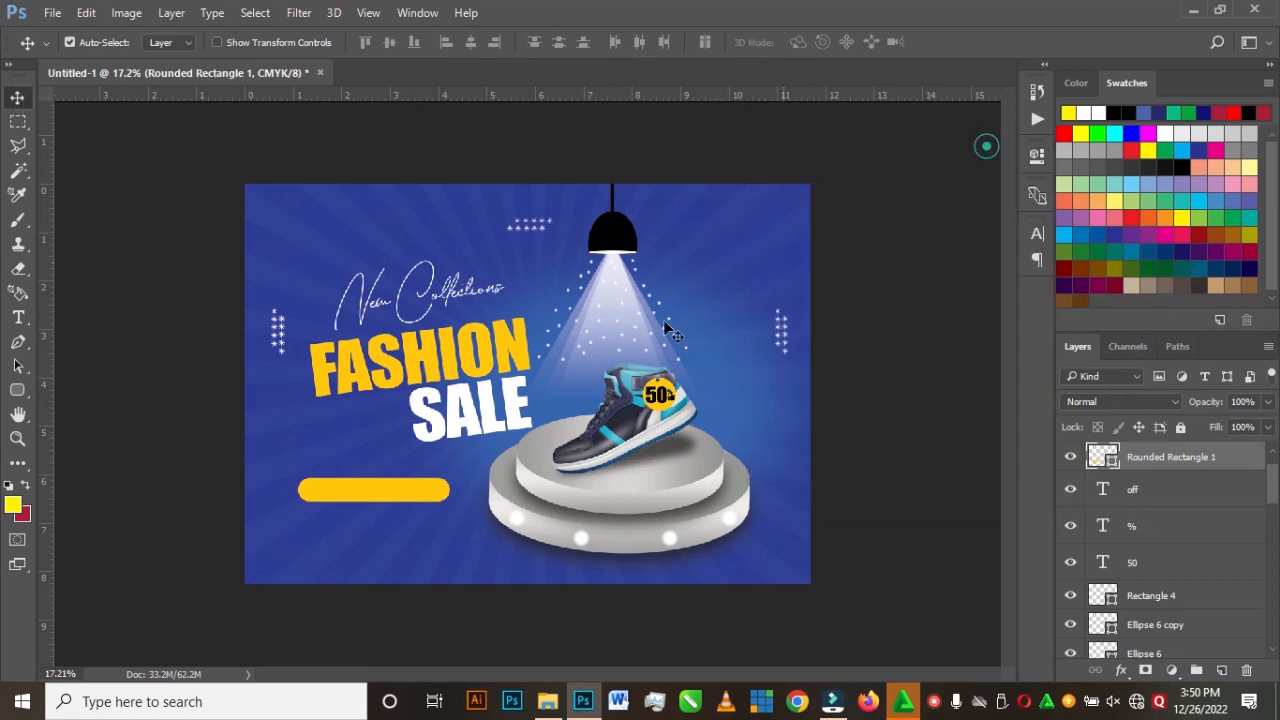
Step: Move the rounded rectangle slightly right and down and narrow it to 77.79% of its width
left_click_drag(393, 491, 437, 497)
key("ctrl+t")
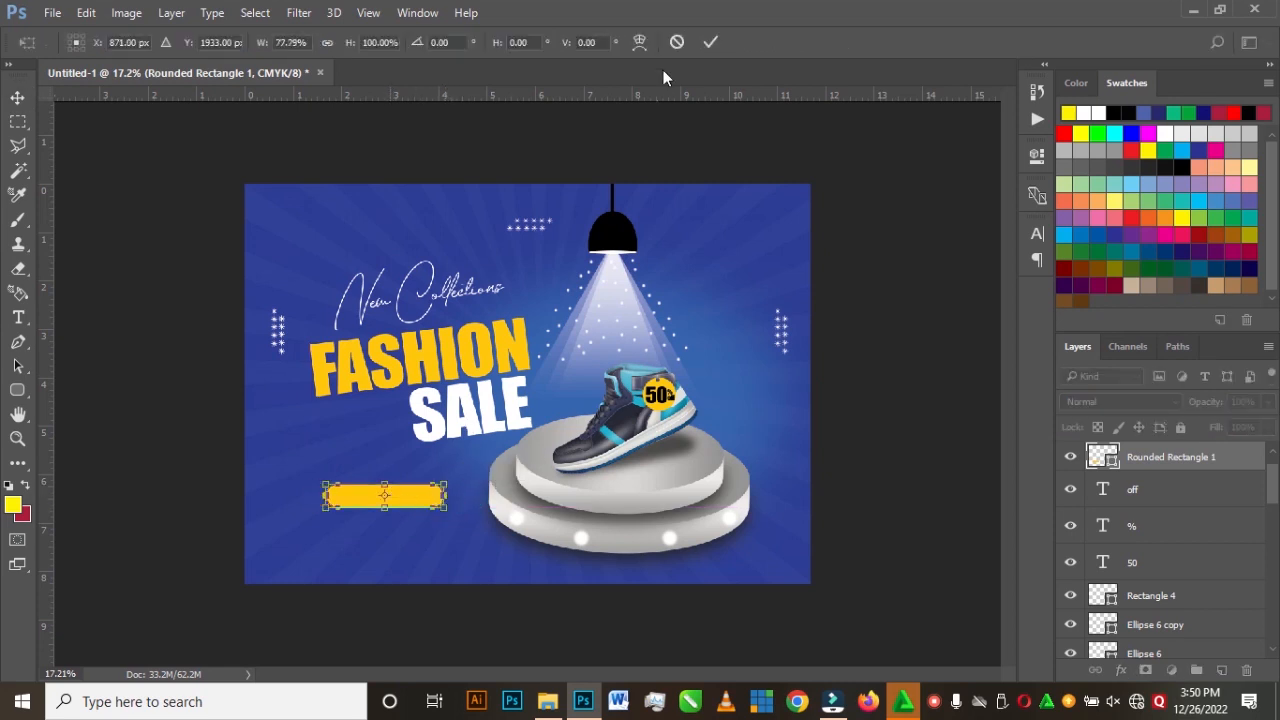
left_click(710, 44)
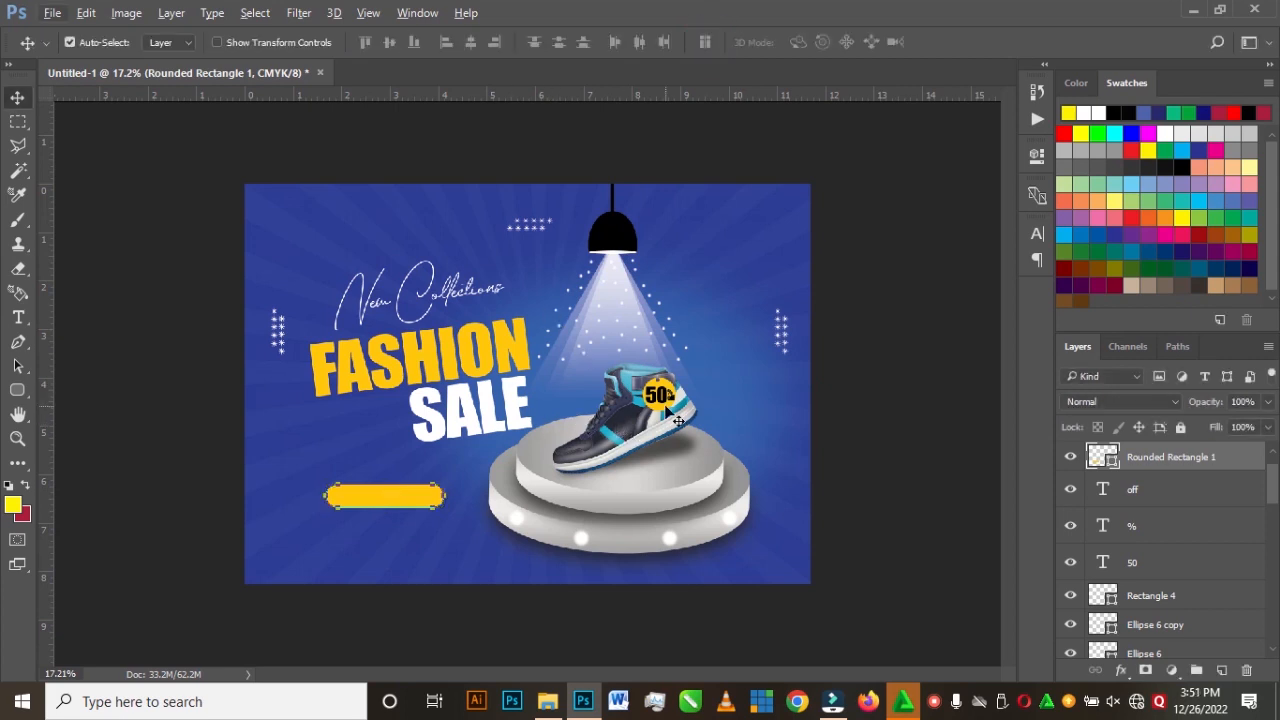
Step: Duplicate the tag's "50" text to just above the rounded rectangle and bring the copy to the top of the layer stack
left_click_drag(657, 397, 398, 467)
left_click_drag(586, 465, 586, 465)
left_click_drag(1218, 563, 1190, 451)
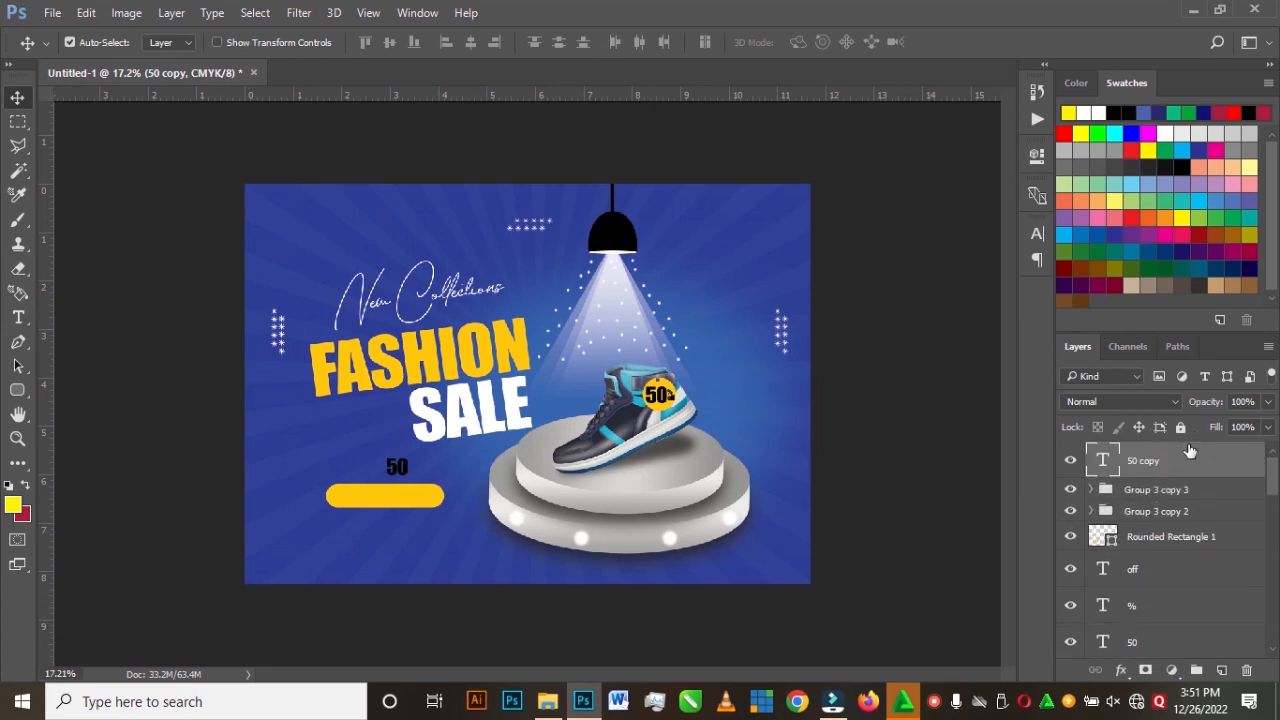
Step: Move the copied "50" text onto the rounded rectangle and change its wording to "ORDER NOW"
scroll(385, 493, "up", 3)
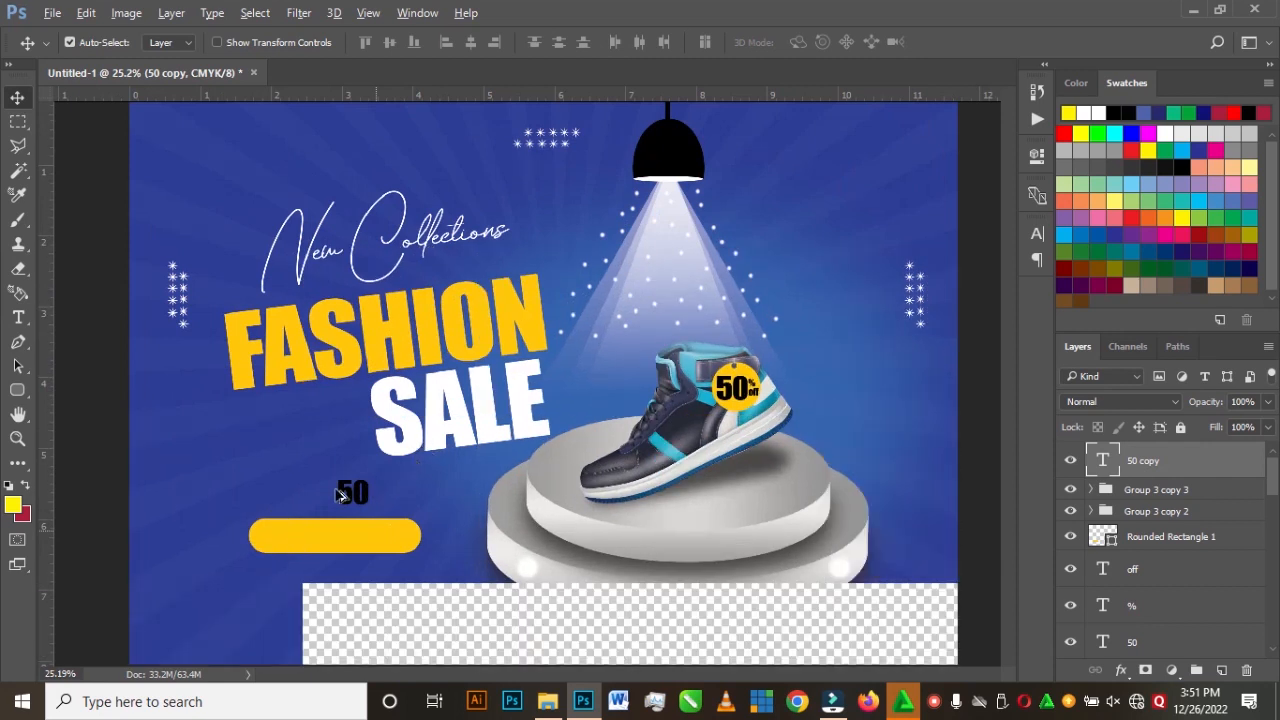
scroll(335, 535, "down", 2)
scroll(349, 511, "down", 2)
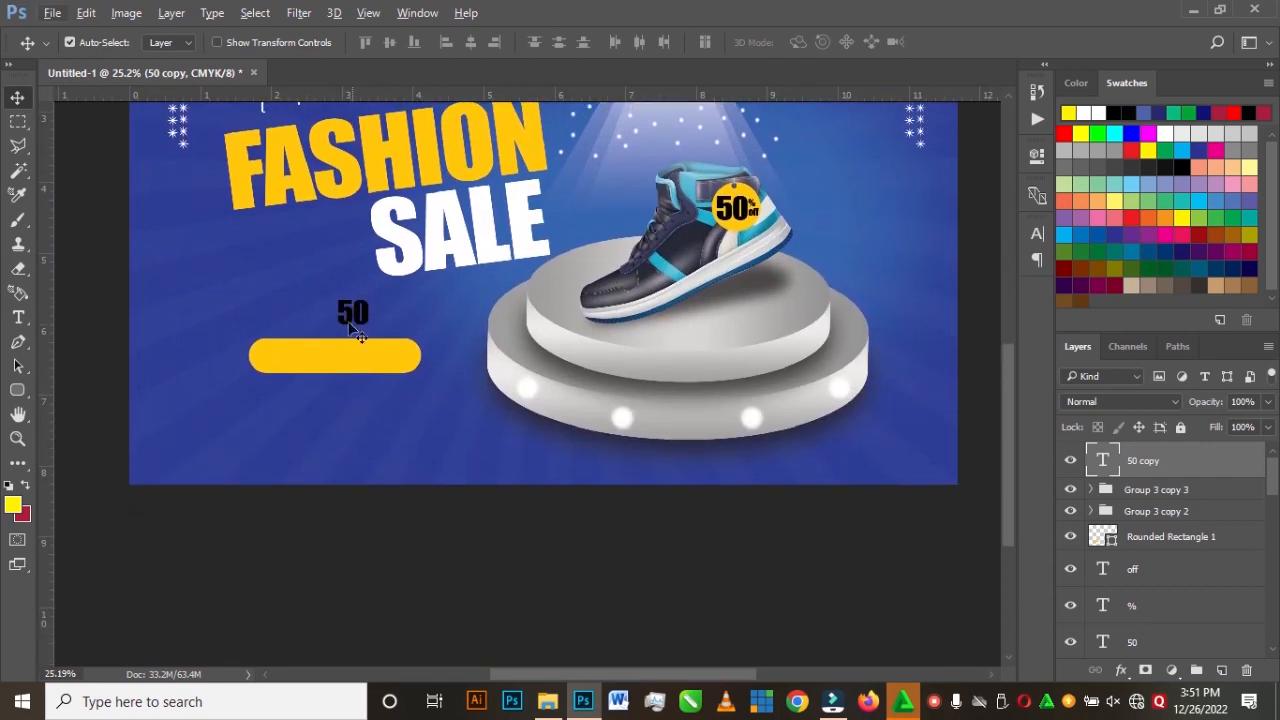
left_click_drag(352, 314, 328, 356)
double_click(331, 355)
type("ORDER")
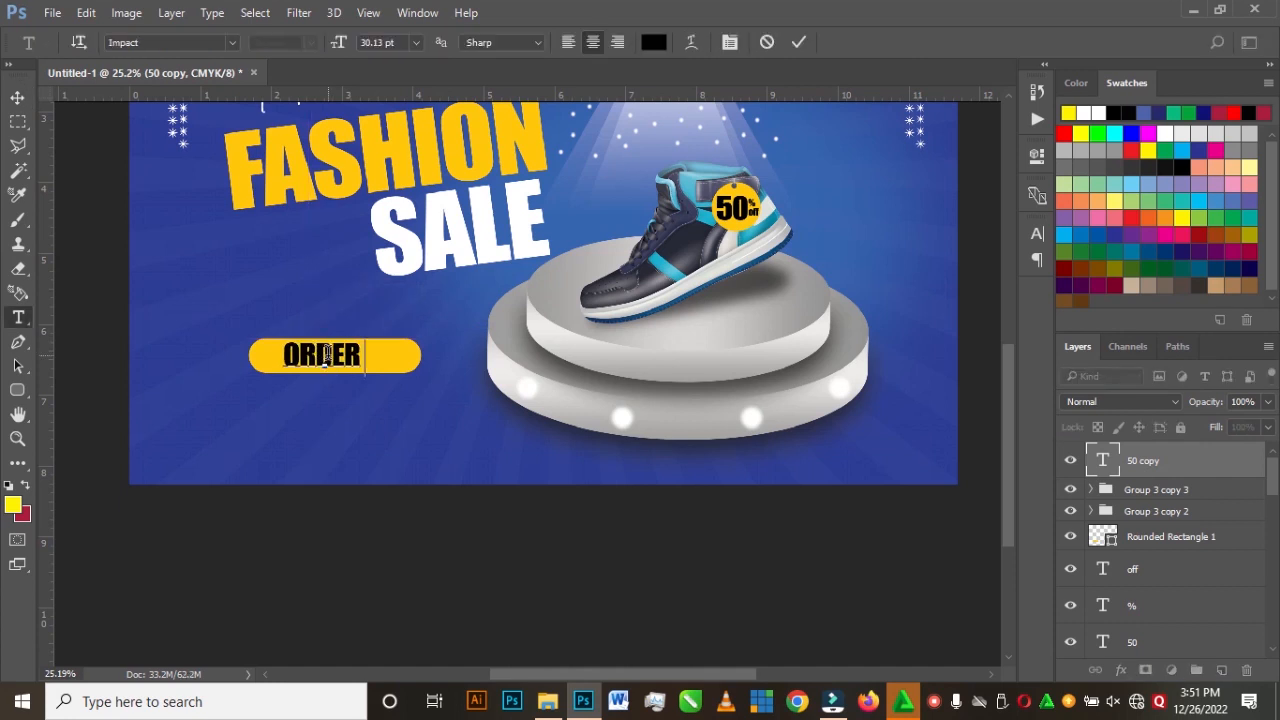
type(" NOW")
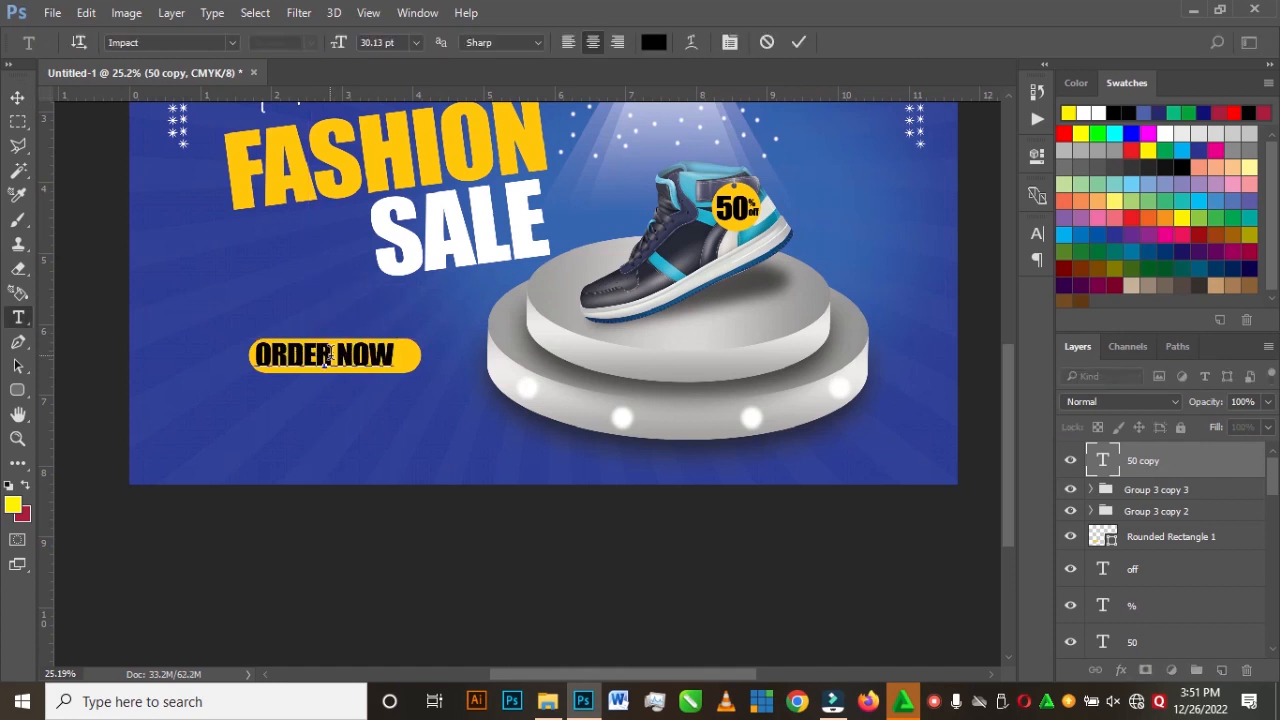
left_click(17, 97)
Step: Scale the "ORDER NOW" text to 85.59% and centre it inside the rounded rectangle
scroll(350, 360, "up", 3)
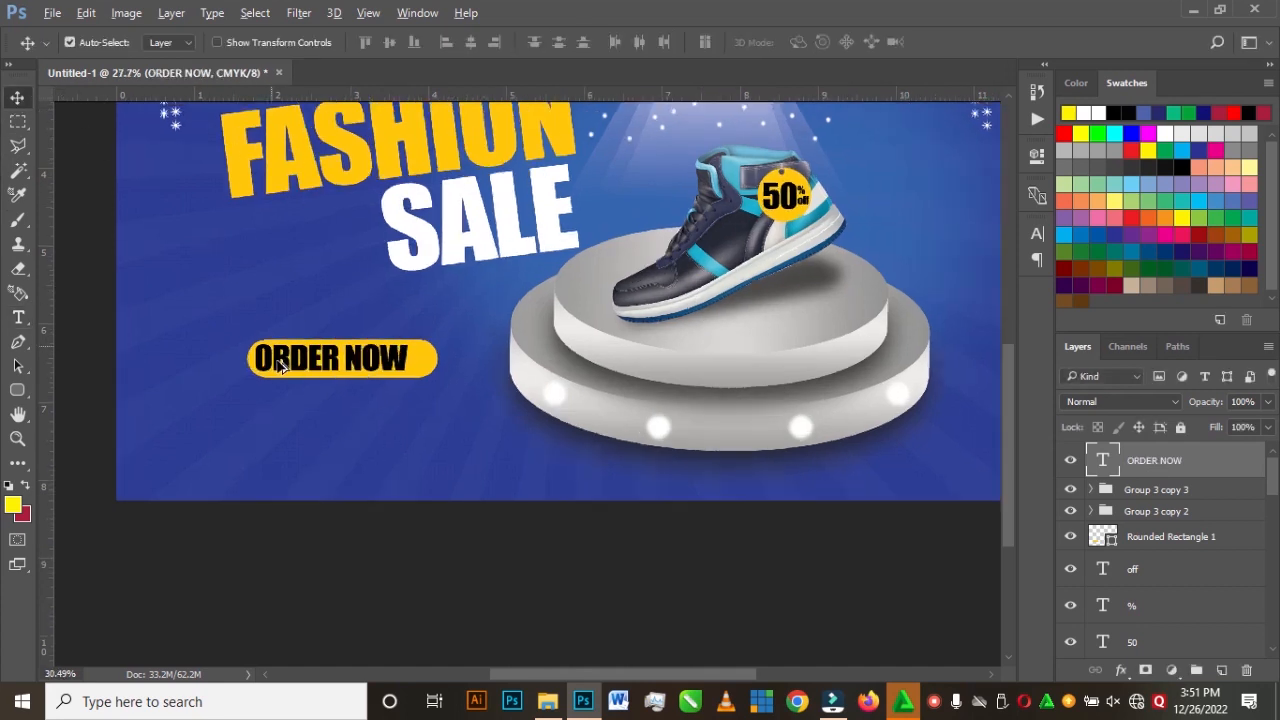
scroll(350, 376, "up", 1)
key("ctrl+t")
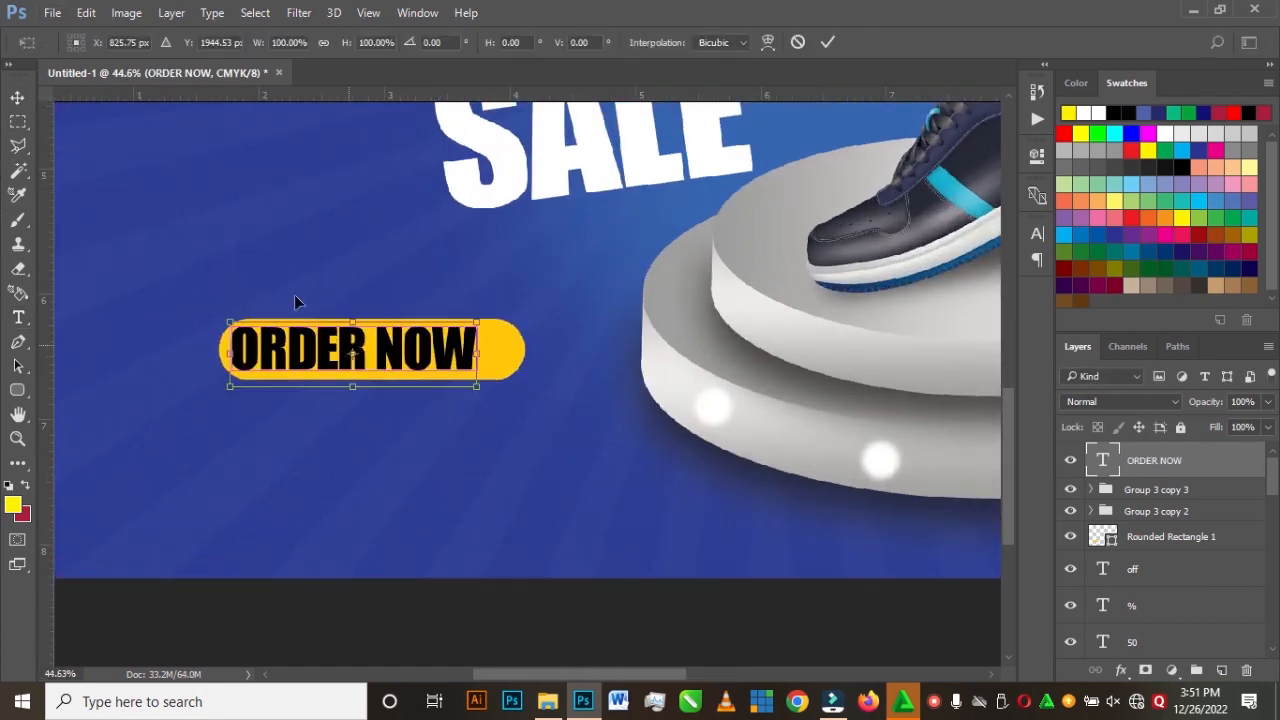
left_click_drag(232, 320, 265, 331)
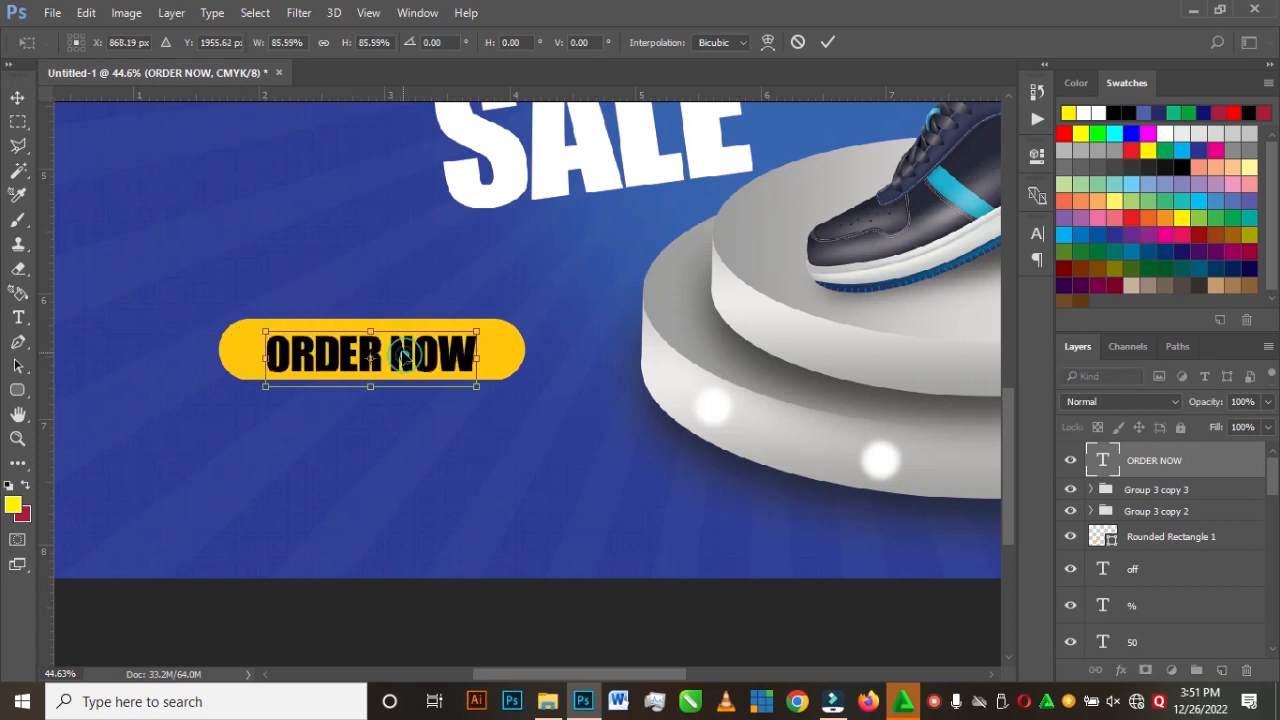
left_click_drag(405, 361, 402, 356)
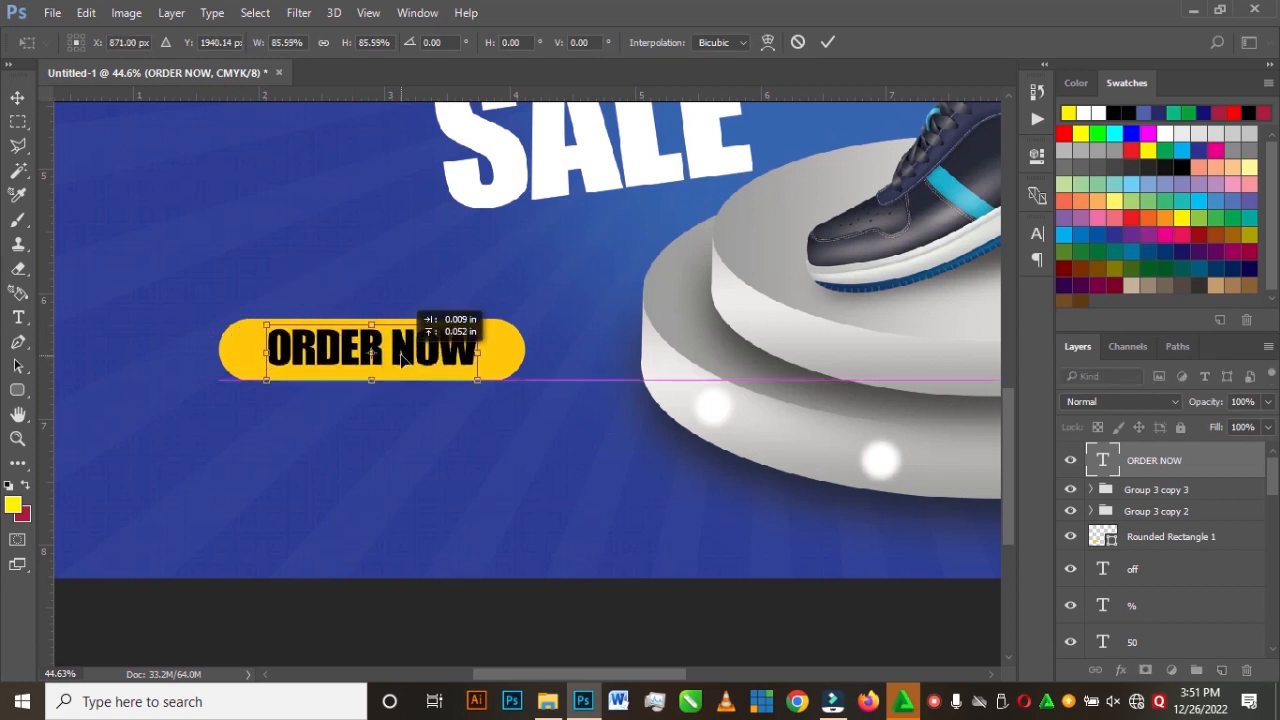
key("Return")
mouse_move(400, 348)
left_mouse_down()
mouse_move(386, 352)
mouse_move(403, 352)
left_mouse_up()
key("Up")
key("Up")
key("Up")
key("Up")
key("Up")
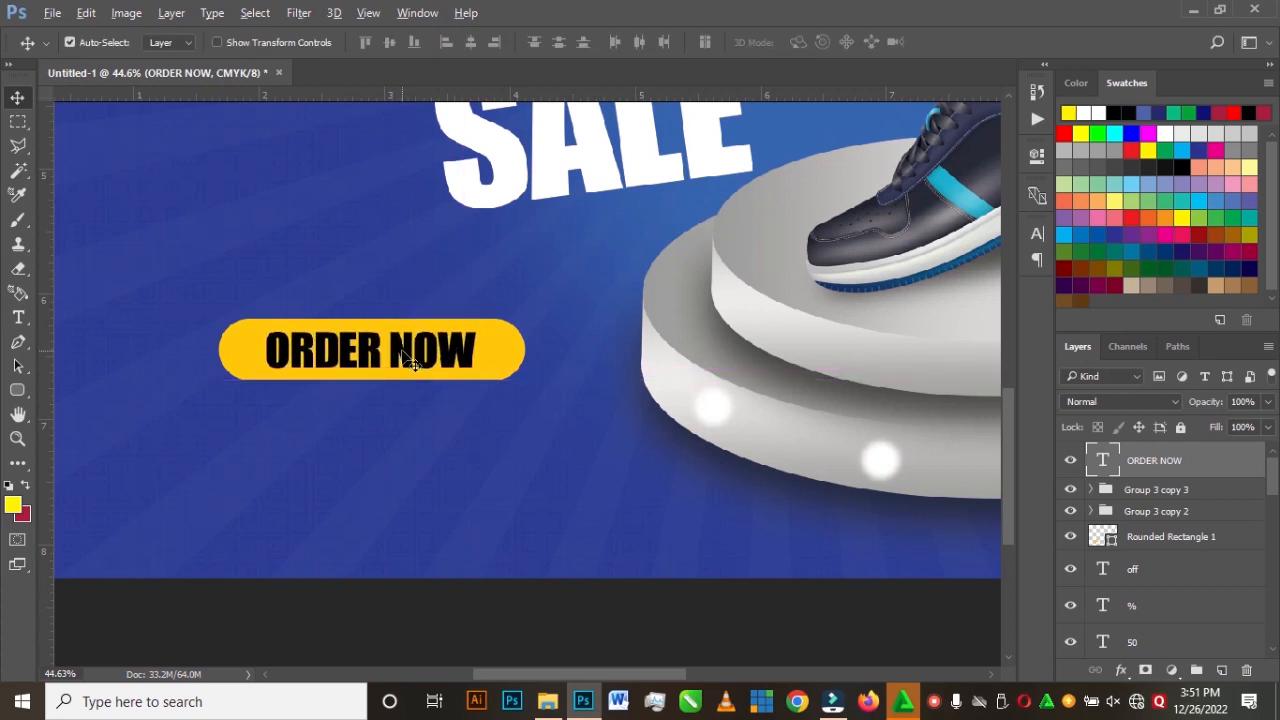
Step: Duplicate the "ORDER NOW" text to just below the rounded rectangle
scroll(410, 362, "down", 5)
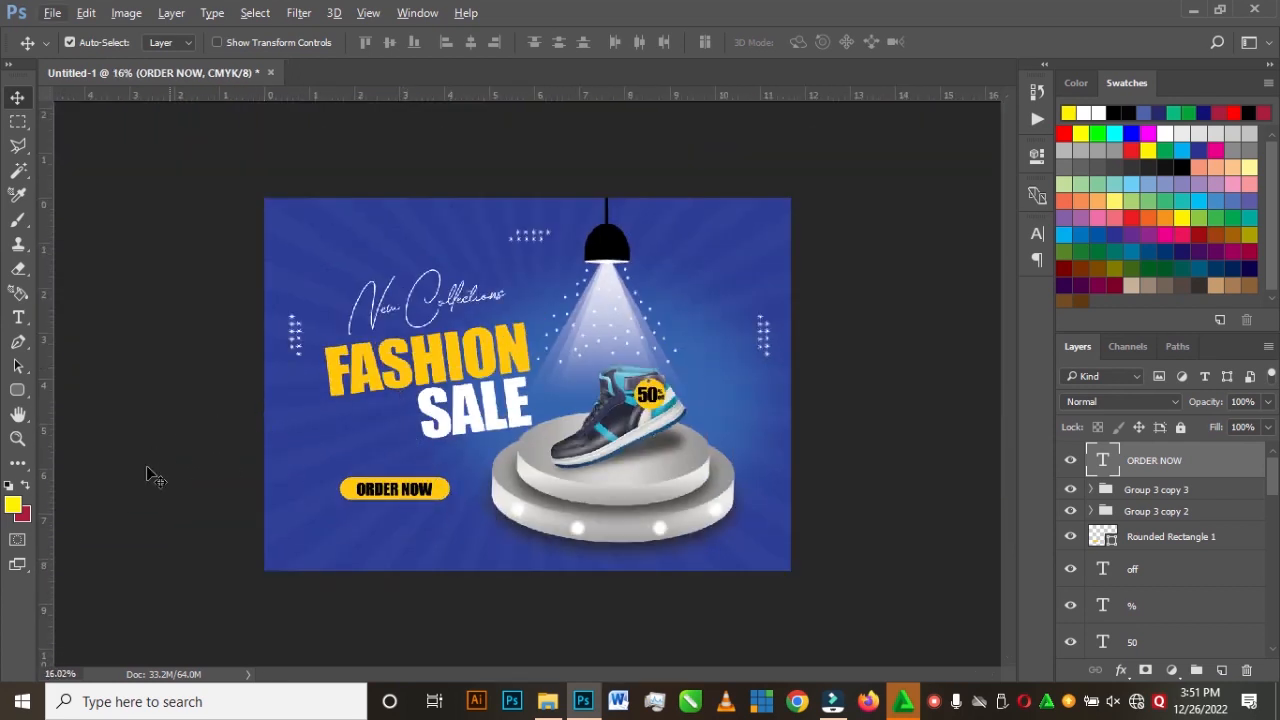
scroll(283, 580, "up", 2)
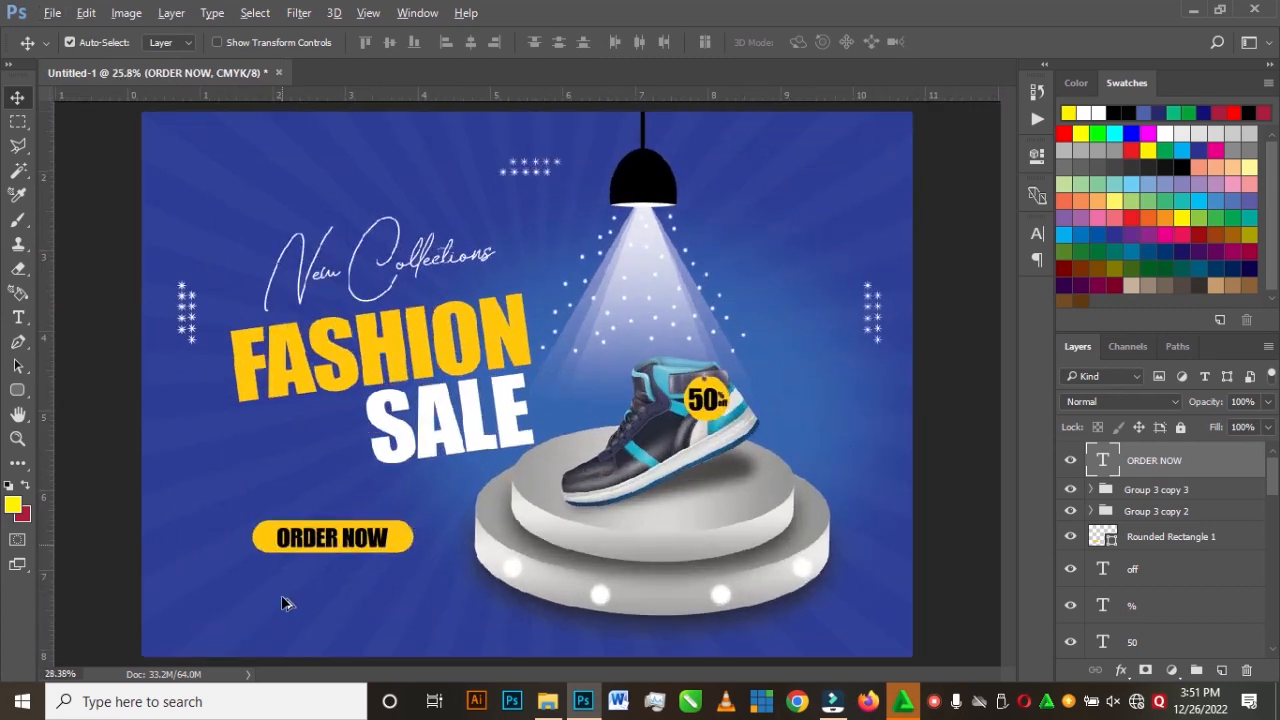
scroll(283, 593, "up", 1)
scroll(365, 540, "down", 1)
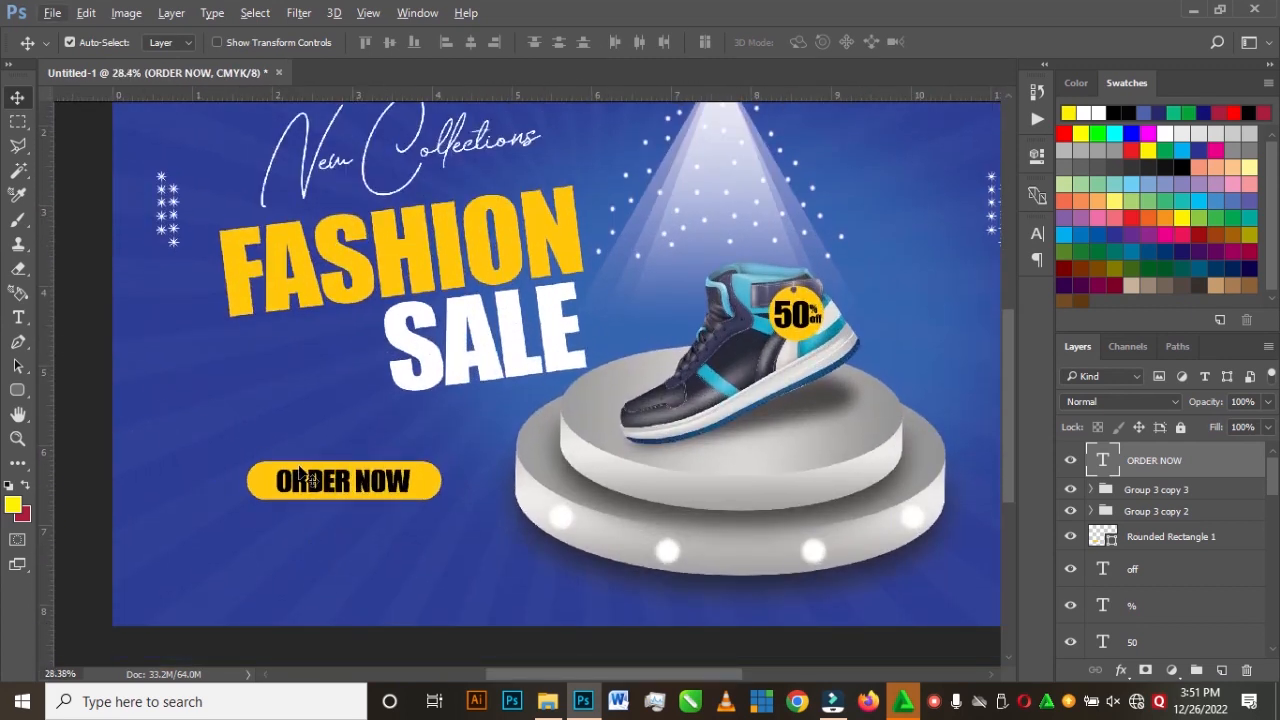
scroll(331, 474, "down", 2)
left_click_drag(320, 392, 314, 440)
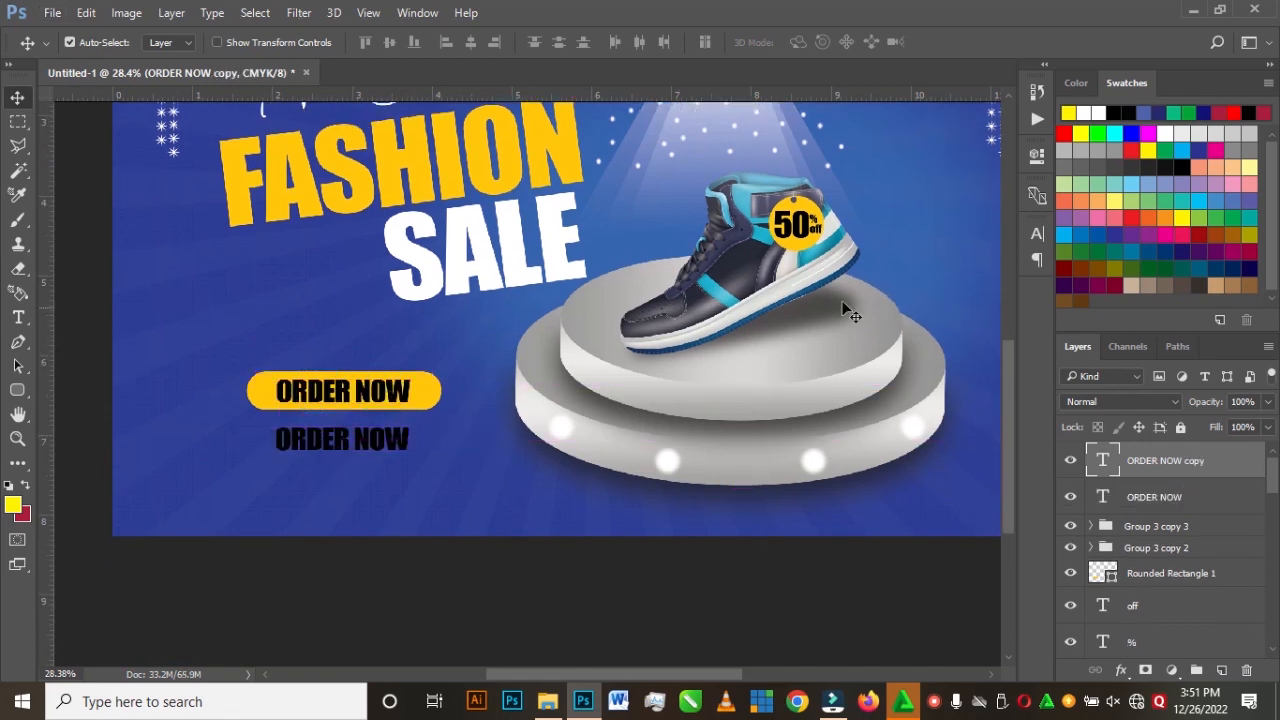
Step: Set the color of the lower "ORDER NOW" copy to white (#ffffff)
left_click(1036, 238)
left_click(971, 343)
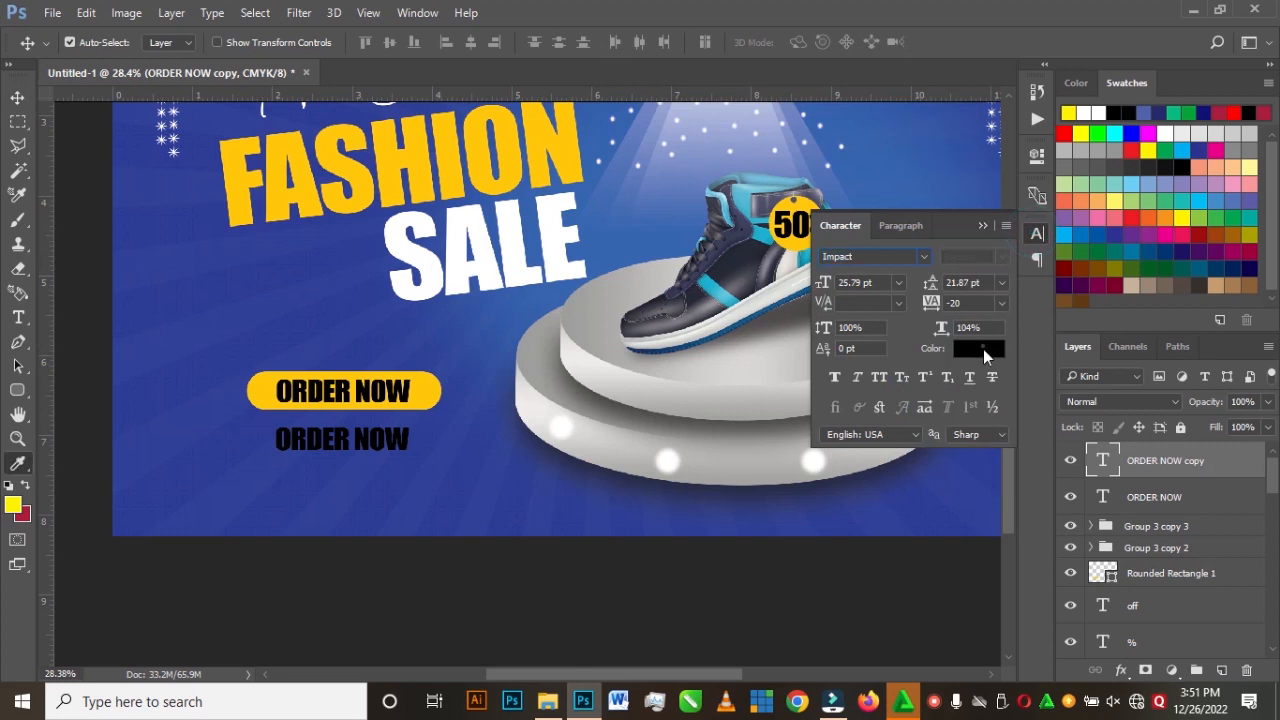
left_click(802, 313)
left_click_drag(802, 313, 762, 160)
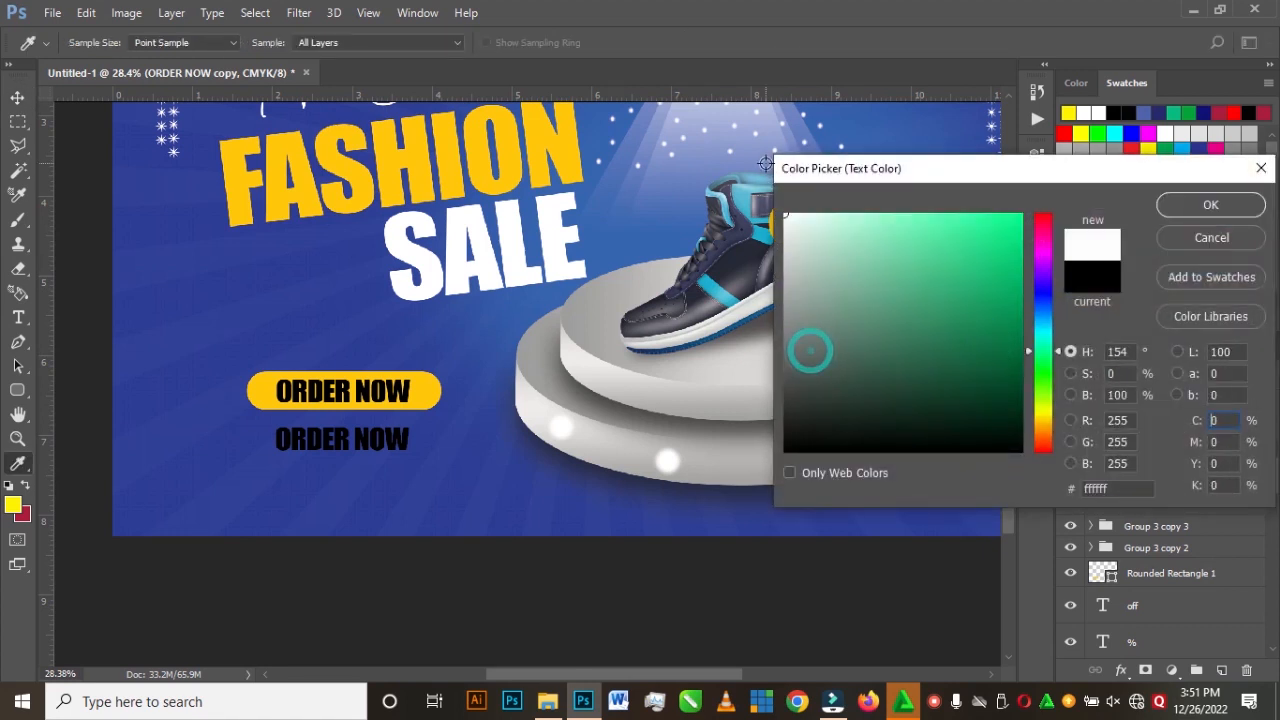
left_click(1211, 208)
Step: Replace the white text's wording with the contact phone number and adjust its position slightly under the rounded rectangle
left_click(18, 317)
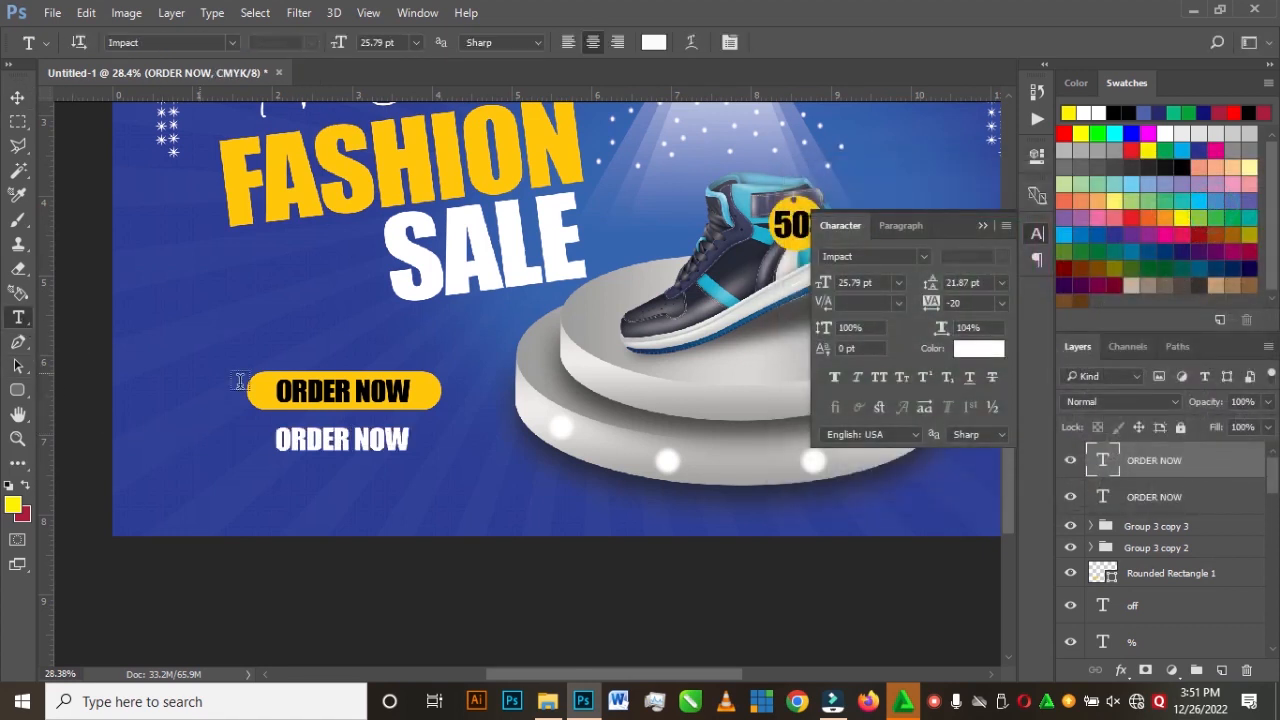
triple_click(337, 450)
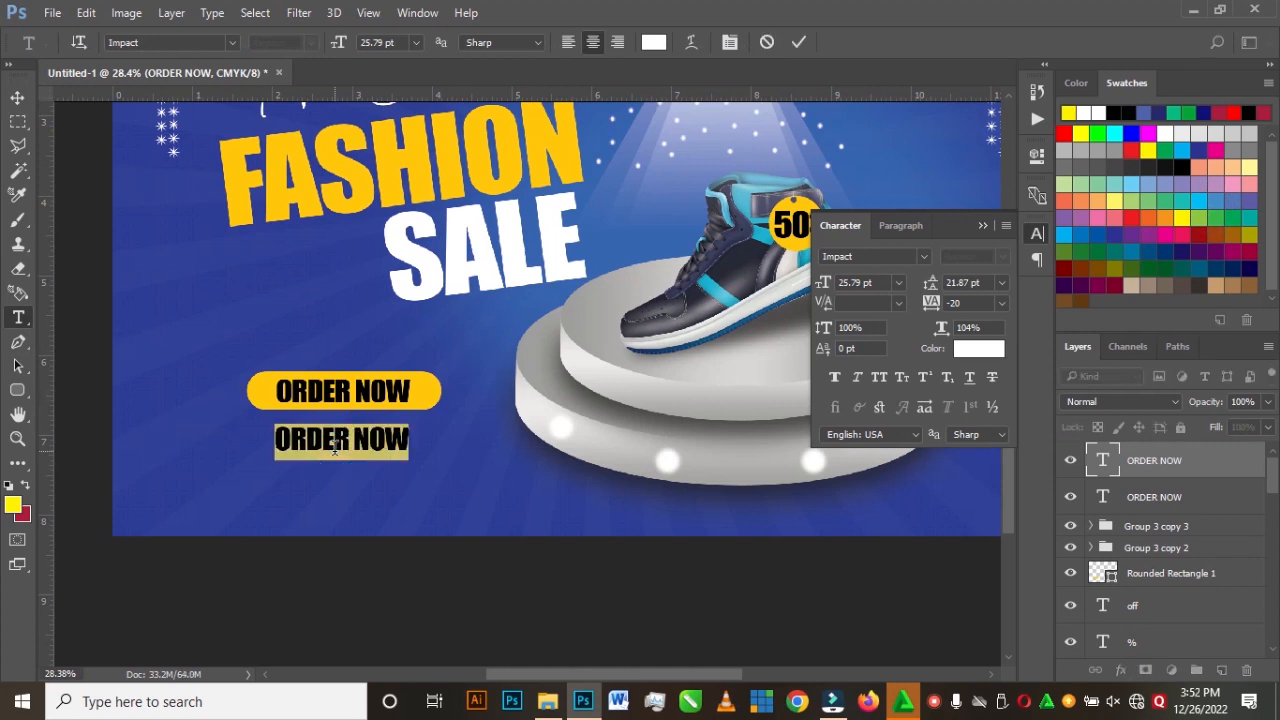
type("1234")
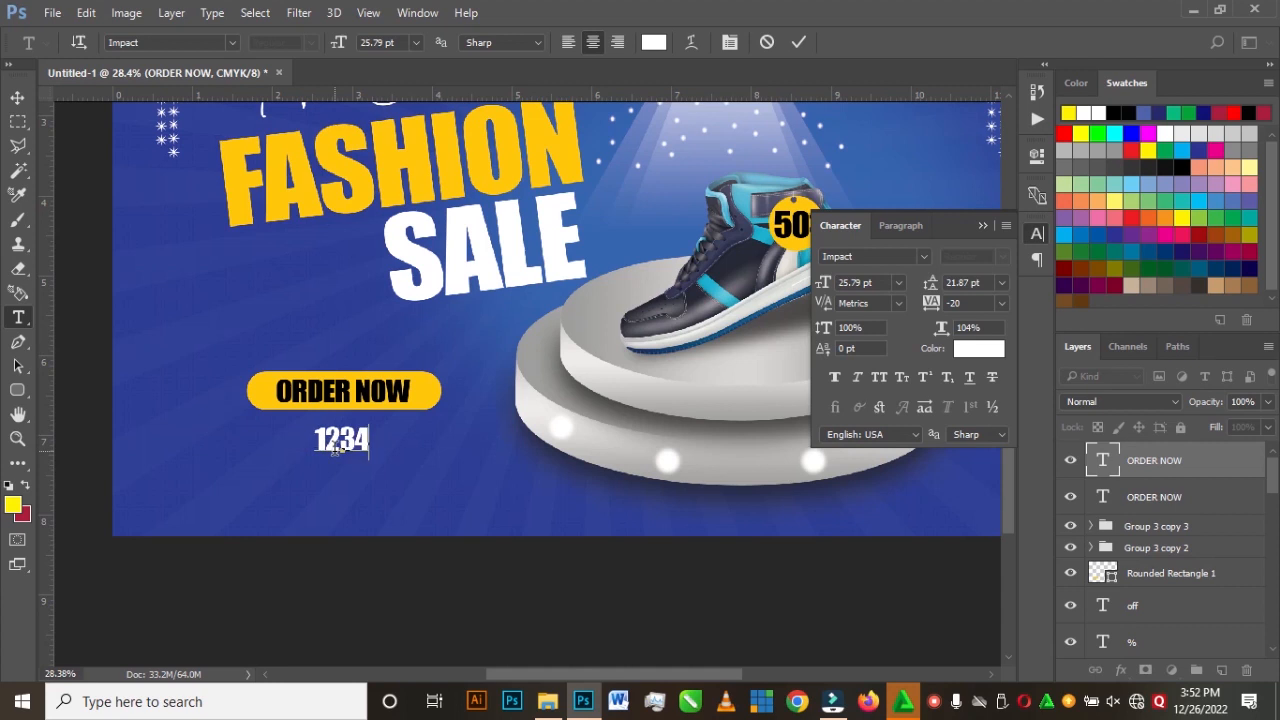
type("-5678-")
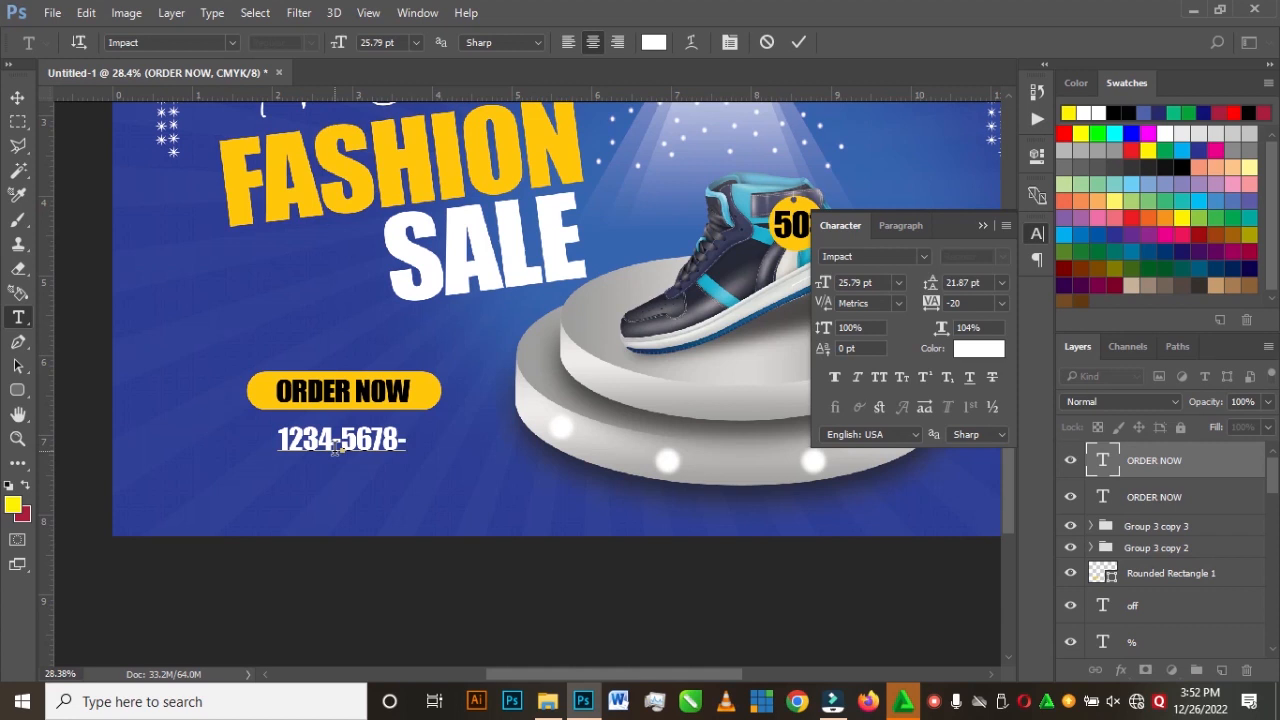
type("900")
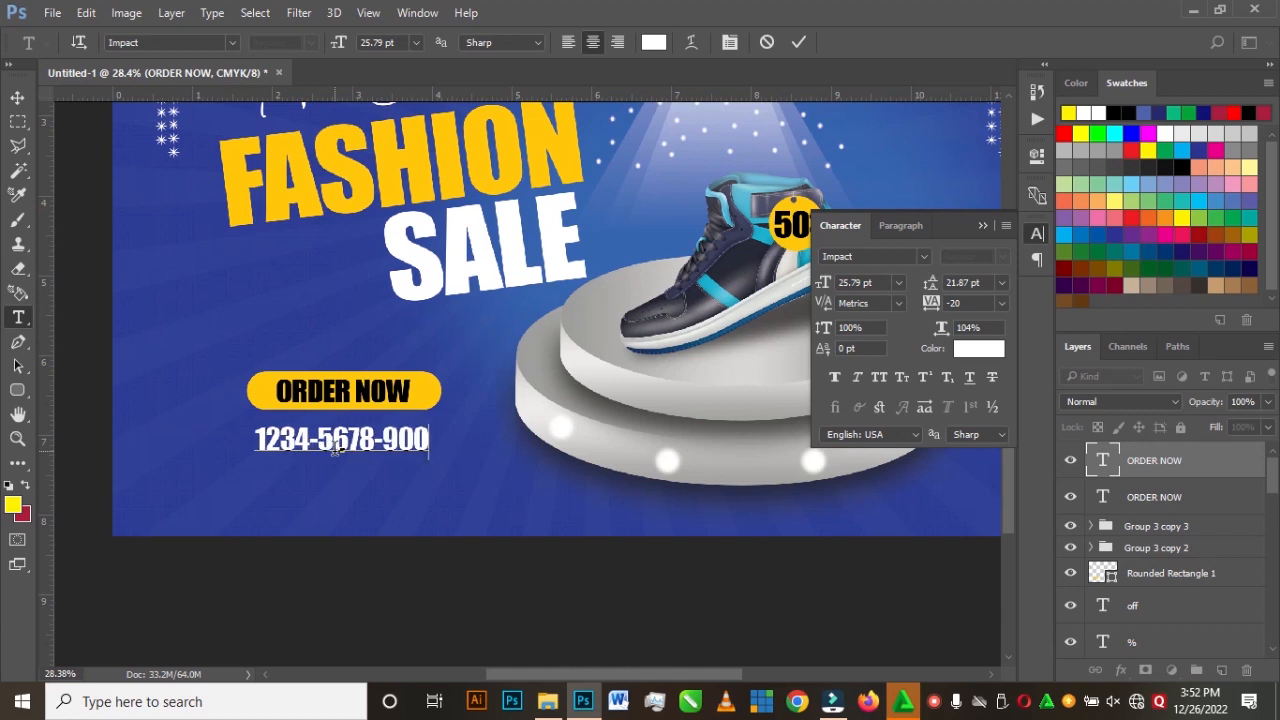
type("0")
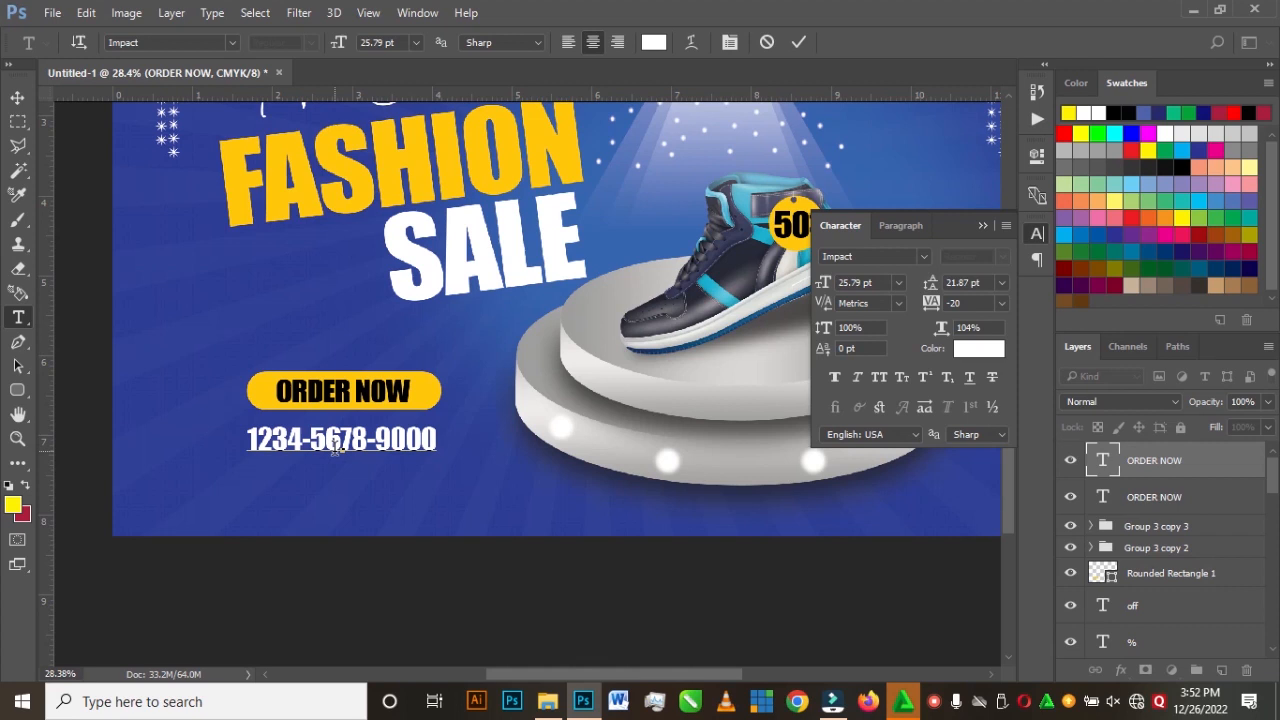
left_click(797, 42)
key("v")
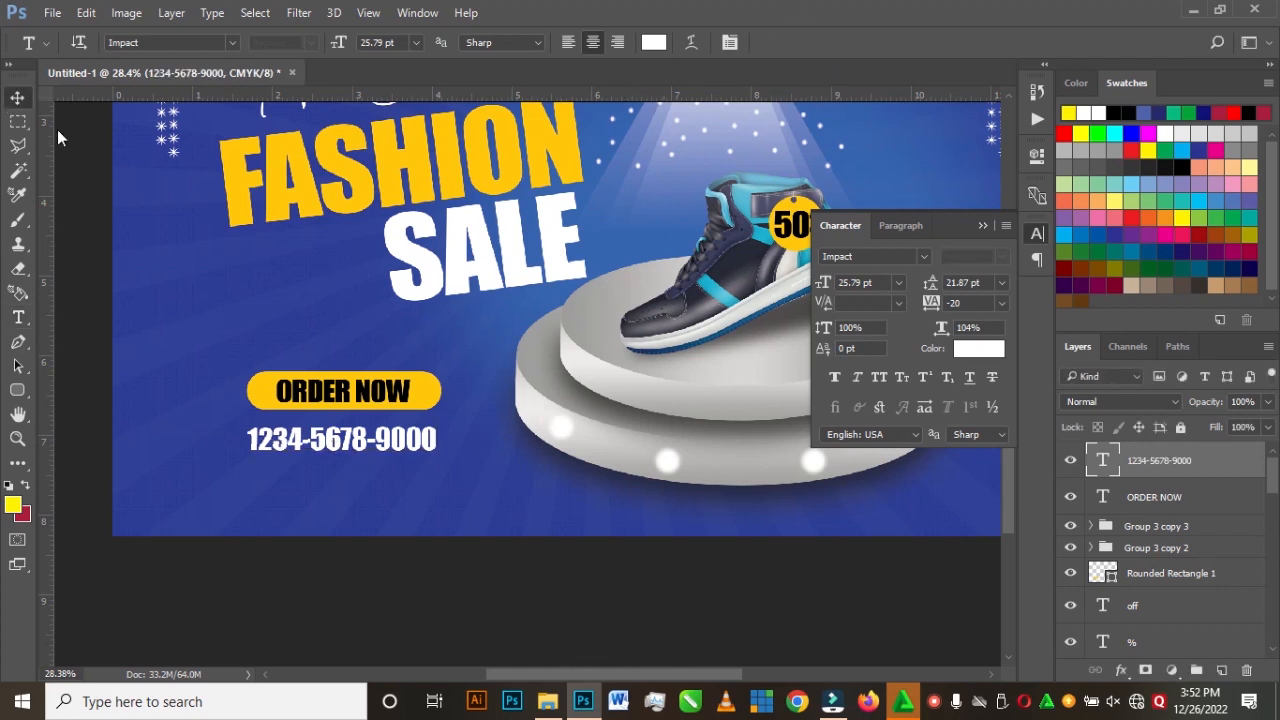
left_click(983, 225)
left_click_drag(363, 446, 363, 438)
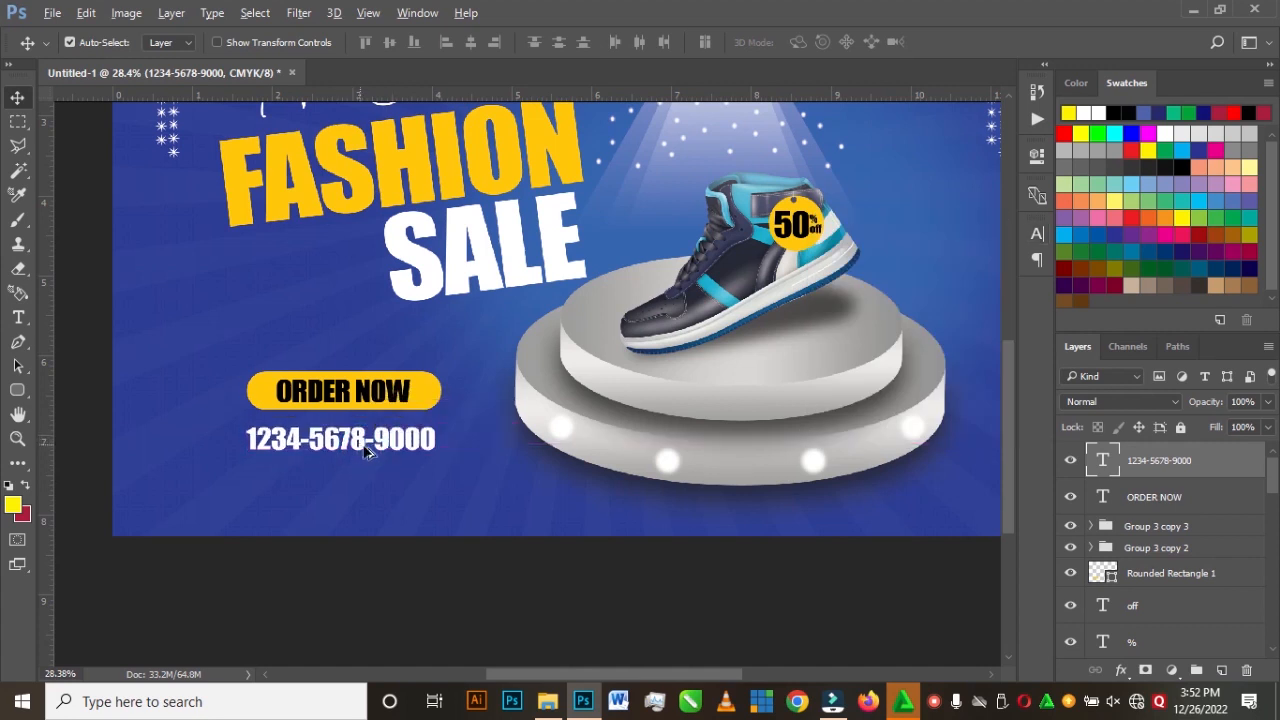
Step: Place two vertical and two horizontal guides as margins about 0.5 in inside the canvas edges
scroll(398, 510, "down", 3)
scroll(398, 510, "down", 2)
key("ctrl+0")
left_click_drag(50, 347, 240, 349)
left_click_drag(545, 97, 547, 186)
left_click_drag(47, 395, 817, 410)
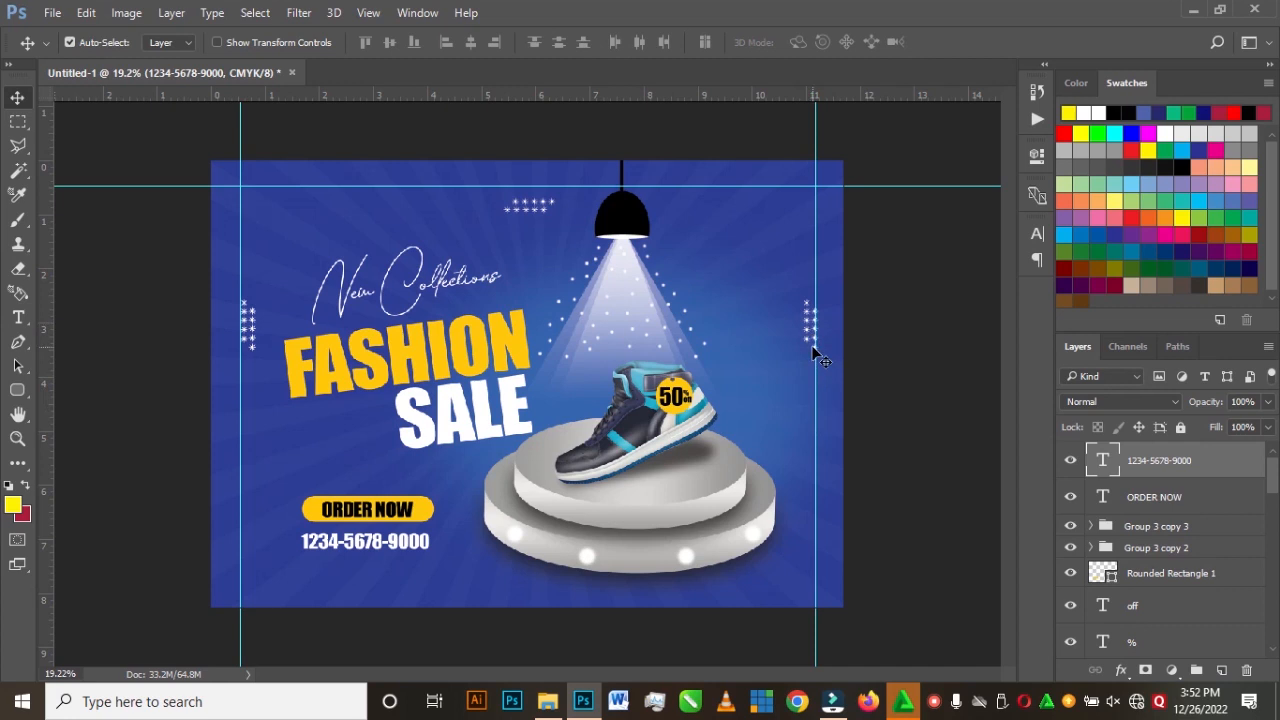
left_click_drag(815, 354, 812, 322)
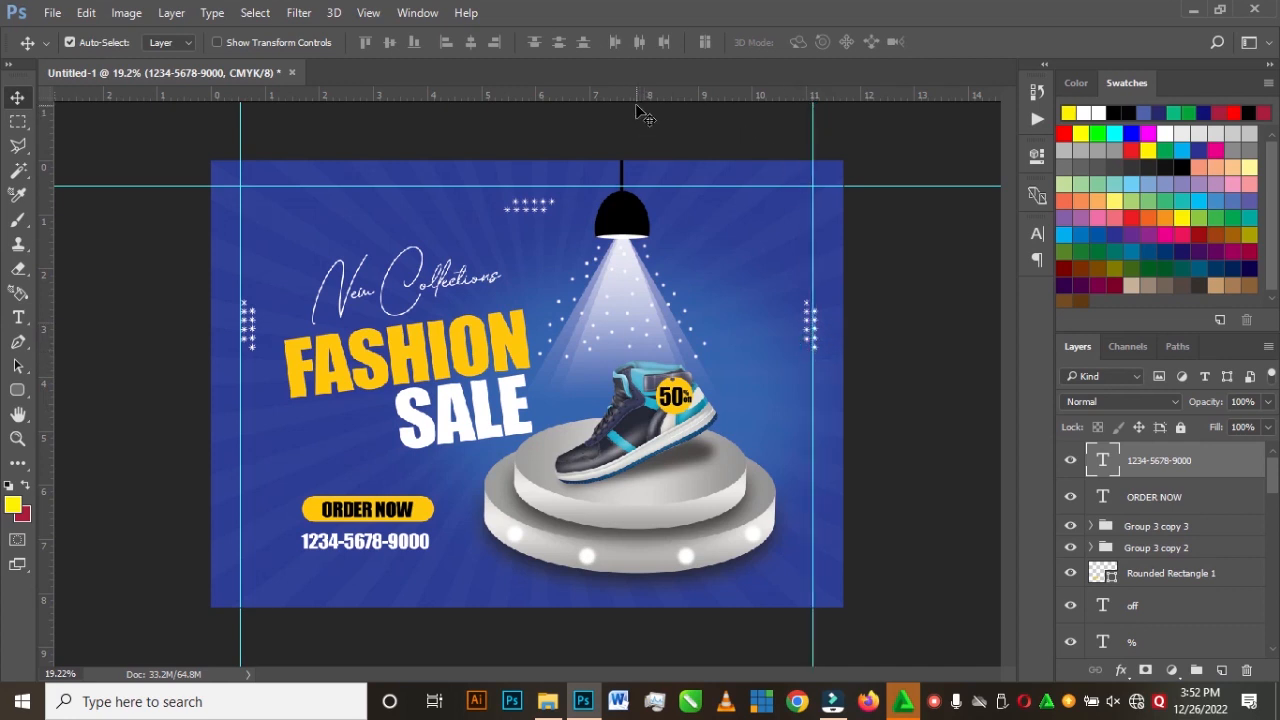
left_click_drag(633, 97, 655, 579)
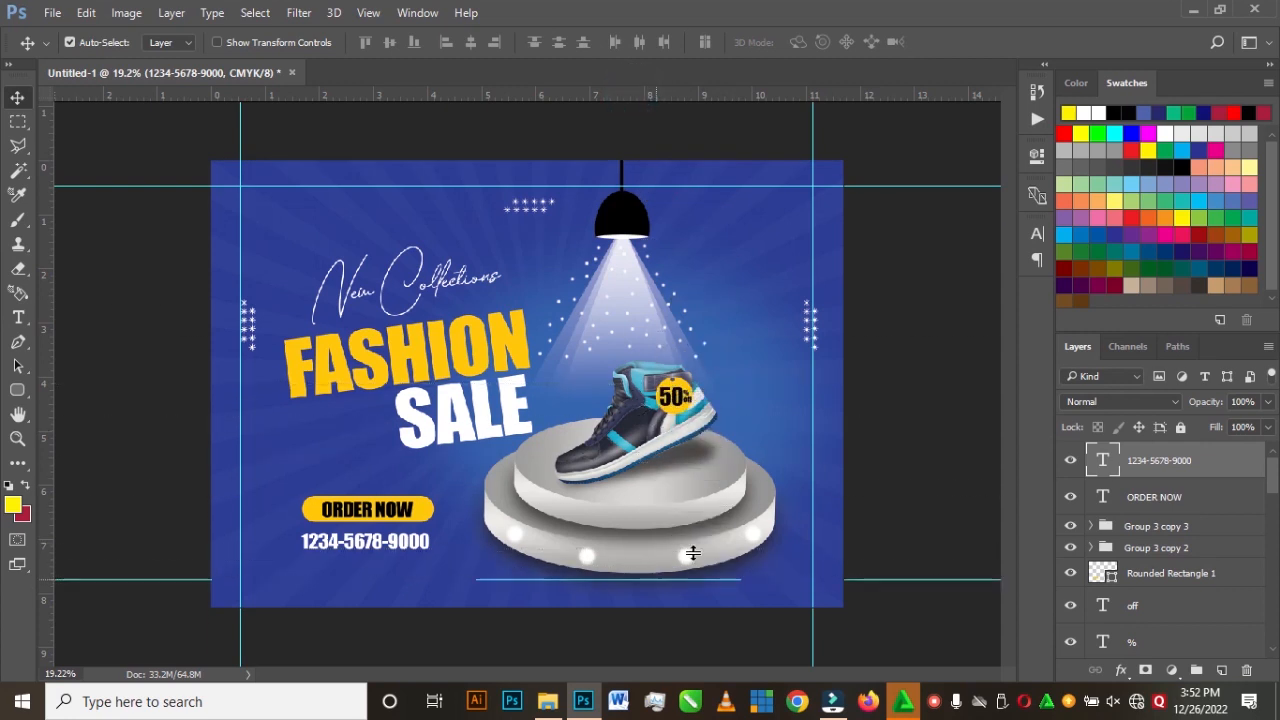
Step: Move the right-hand star pattern group left until its right edge meets the right vertical margin guide
left_click(808, 315)
scroll(1203, 586, "down", 5)
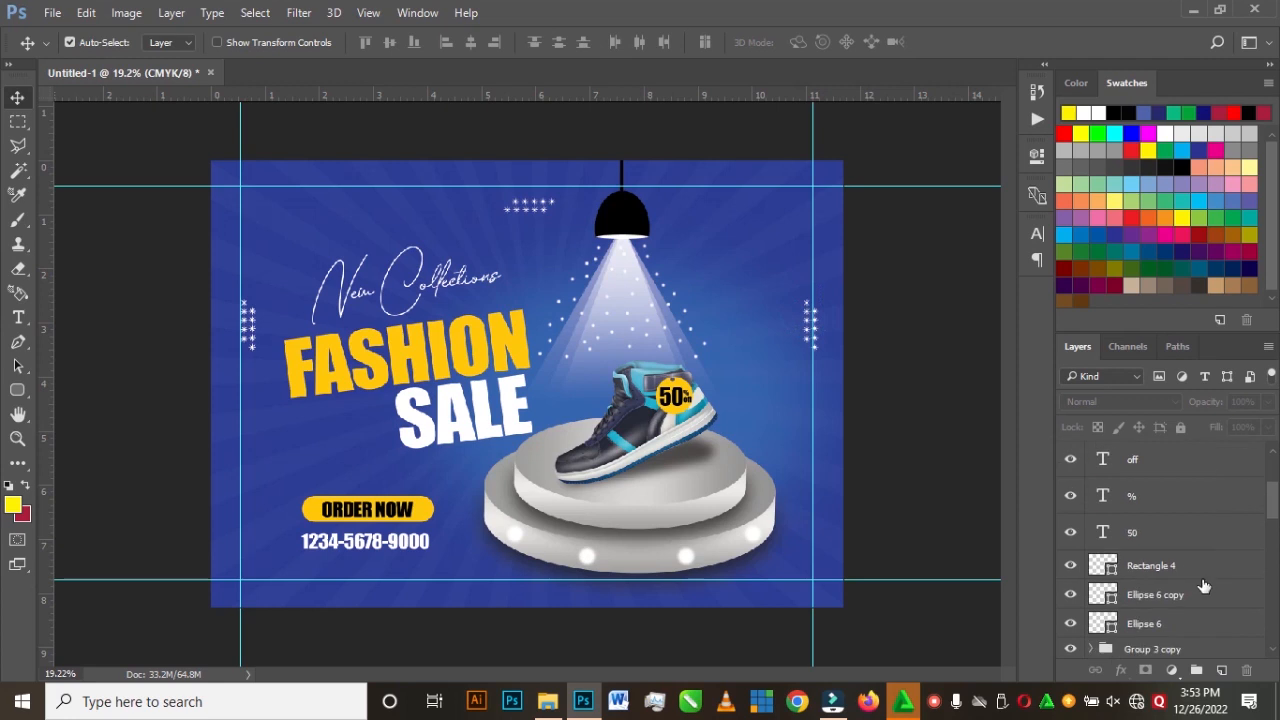
scroll(1210, 595, "down", 2)
scroll(1212, 570, "up", 10)
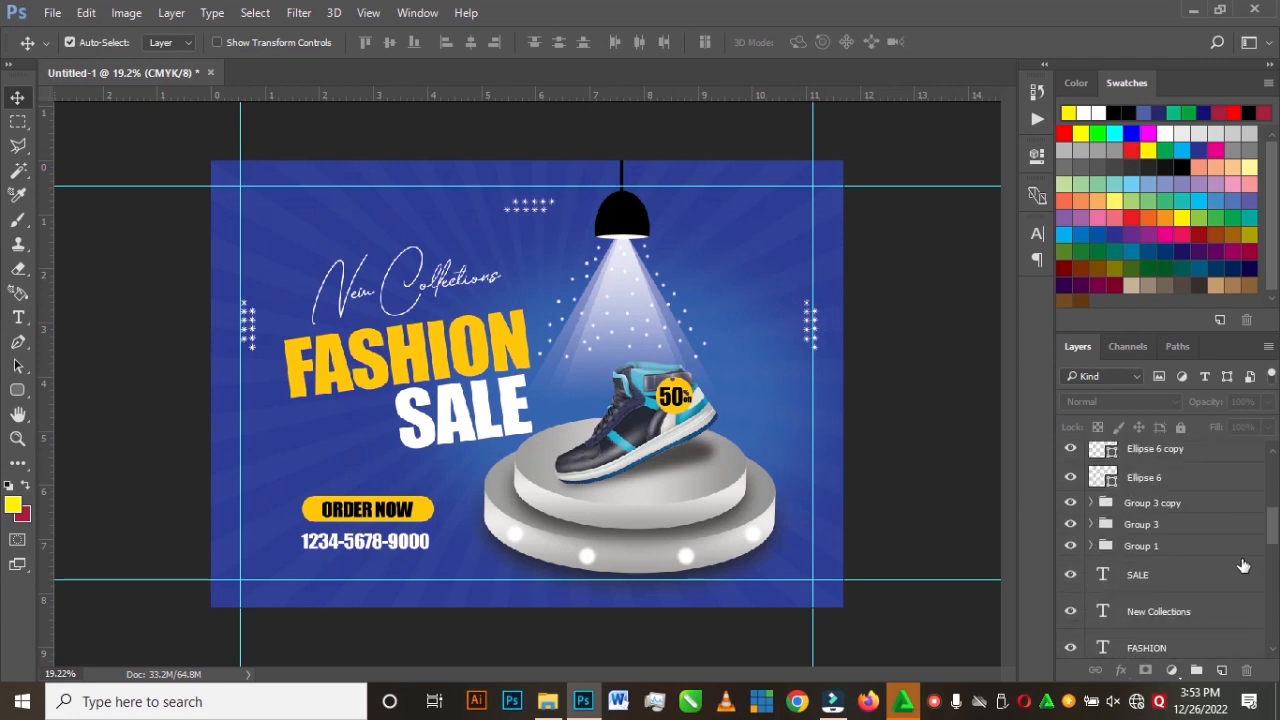
scroll(1205, 535, "up", 3)
scroll(1219, 517, "down", 2)
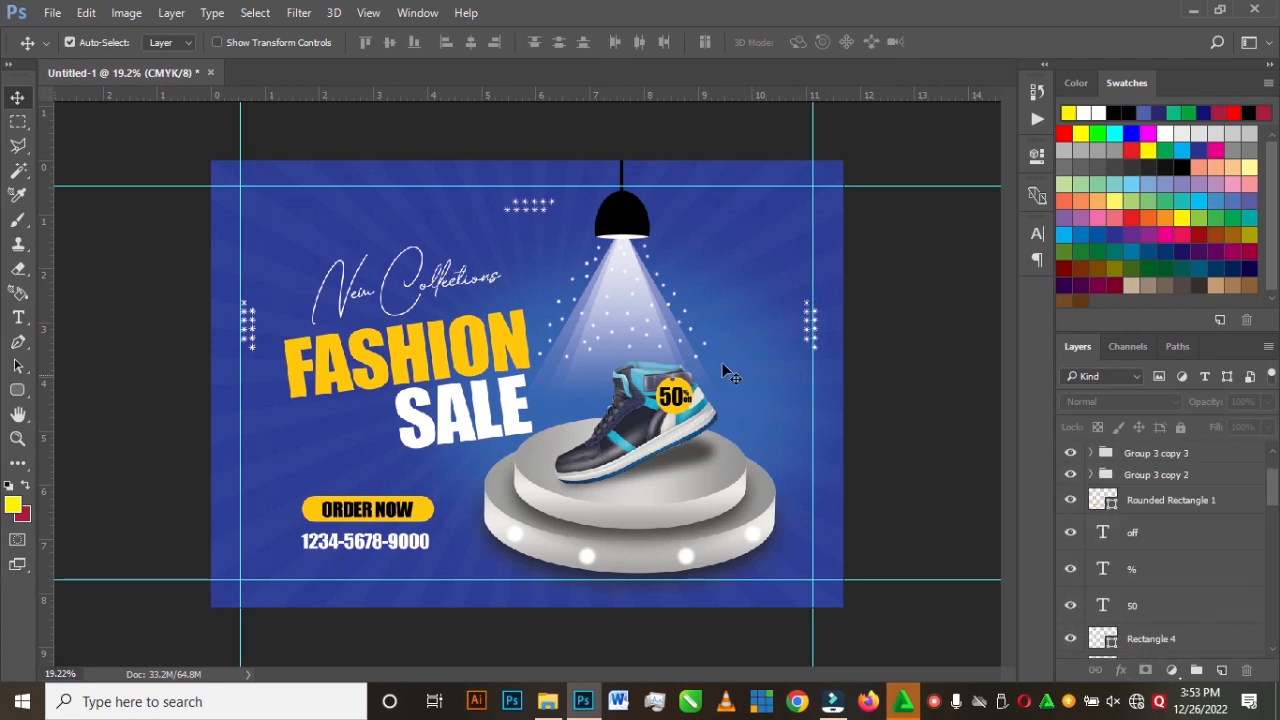
scroll(812, 327, "up", 6)
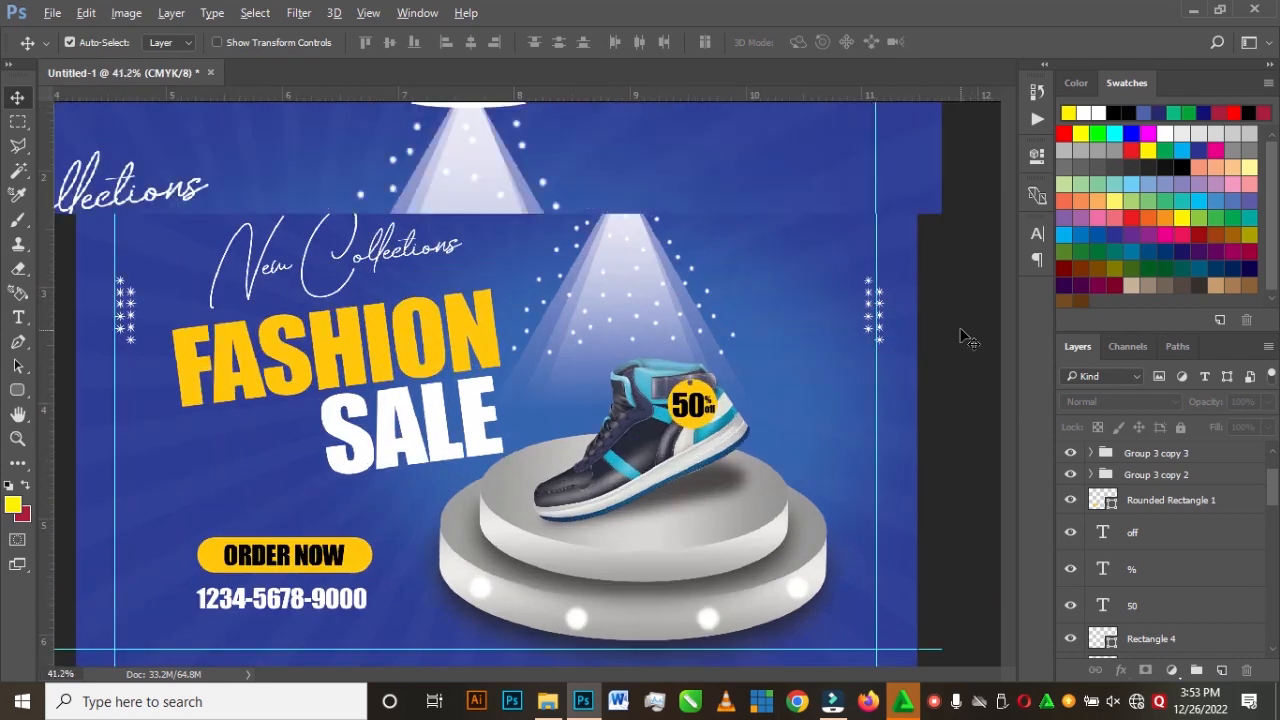
scroll(903, 316, "up", 3)
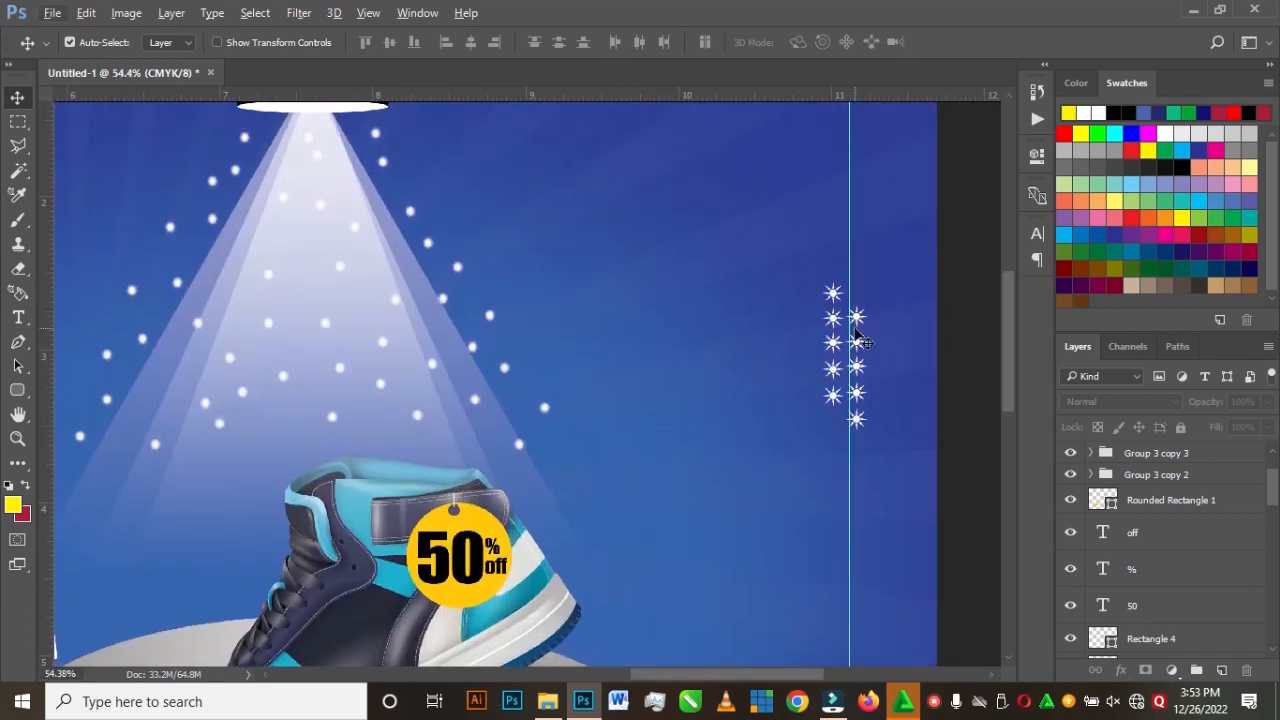
left_click(860, 325)
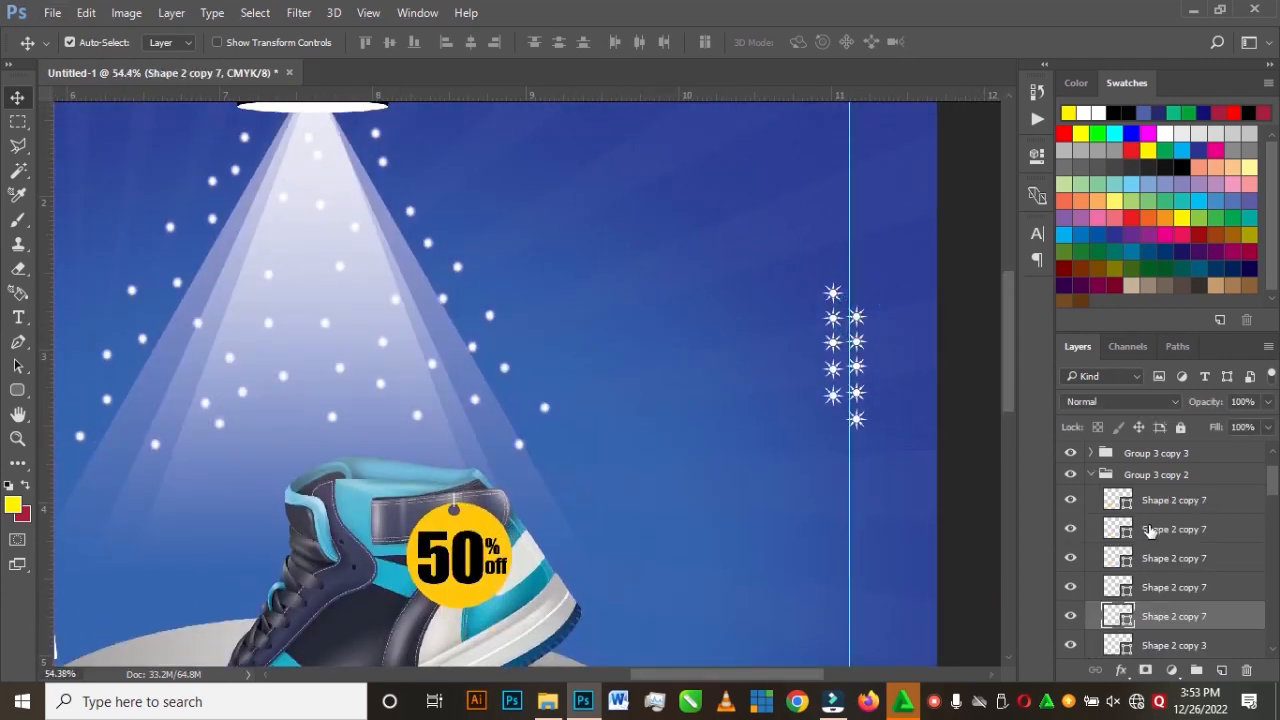
left_click(1088, 478)
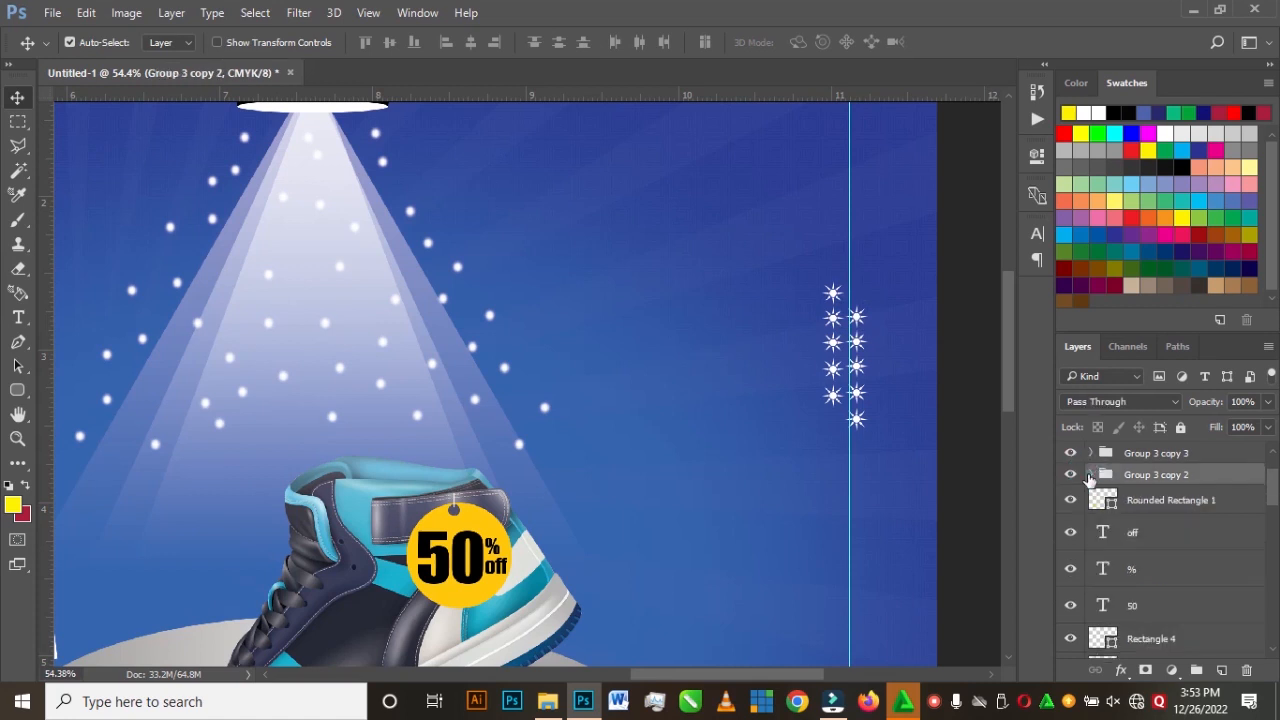
key("ctrl+t")
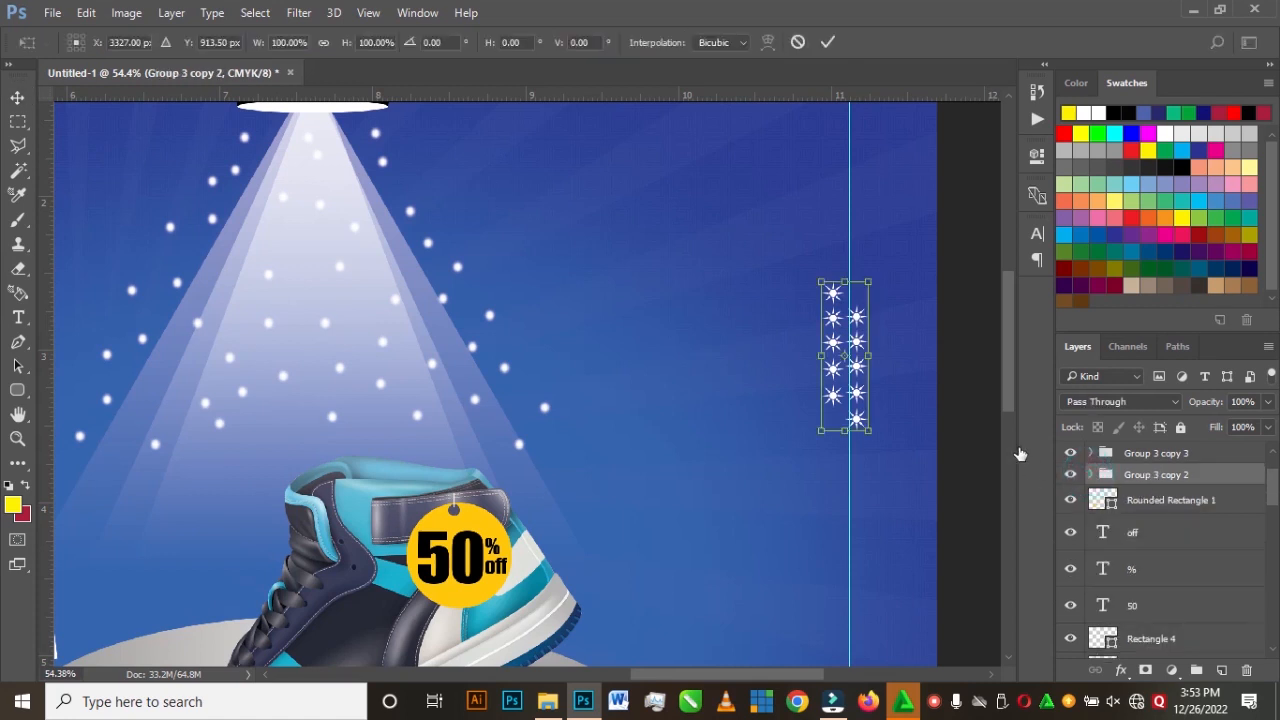
key("Left")
key("Left")
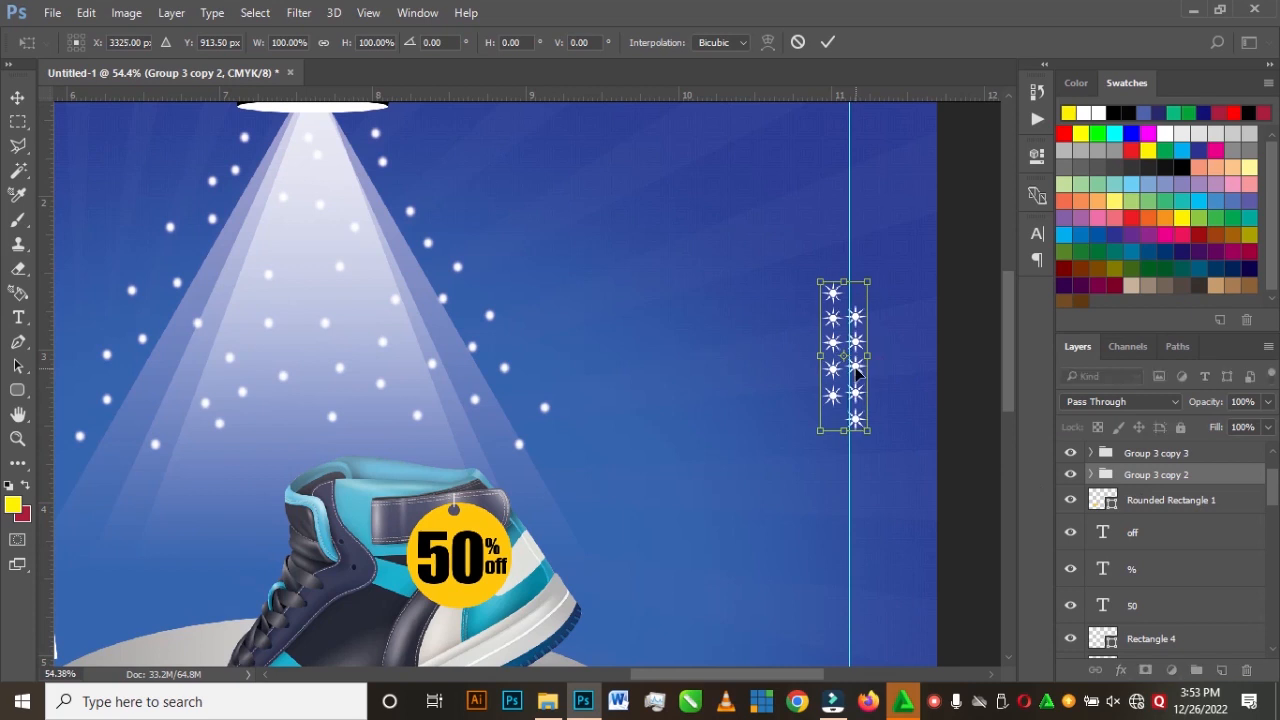
key("Left")
key("Left")
key("Left")
key("Left")
key("Left")
key("Left")
key("Left")
key("Left")
key("Left")
key("Left")
key("Left")
key("Left")
key("Left")
key("Left")
key("Left")
key("Left")
key("Left")
key("Left")
key("Left")
key("Left")
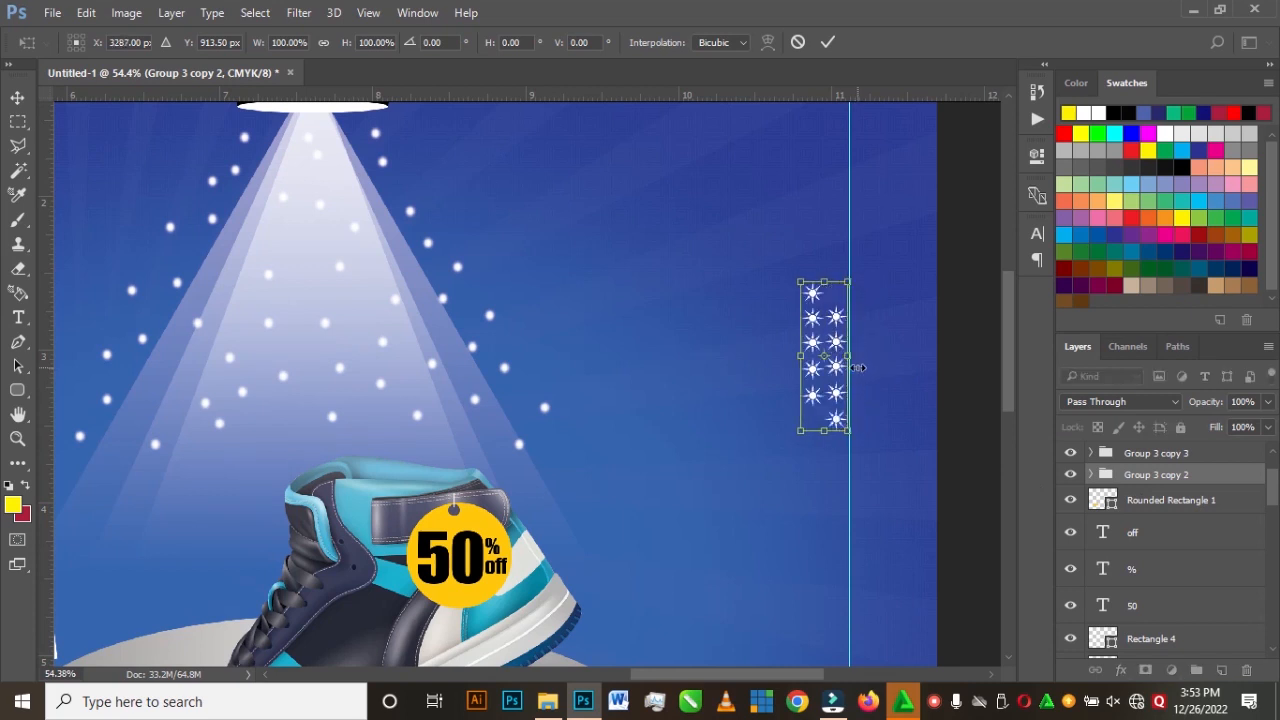
scroll(862, 437, "down", 6)
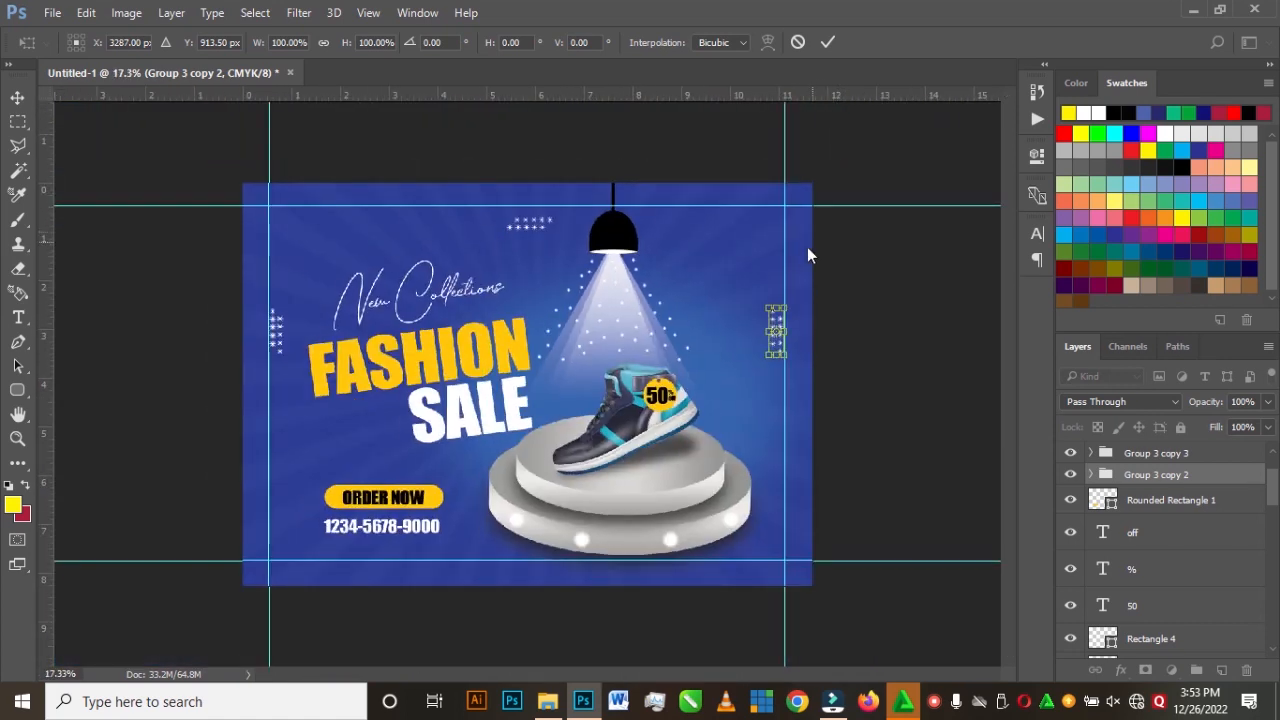
left_click(829, 43)
Step: Move the rounded rectangle, its "ORDER NOW" text and the phone number together slightly down toward the lower margin guide
scroll(388, 438, "down", 1)
scroll(311, 543, "up", 3)
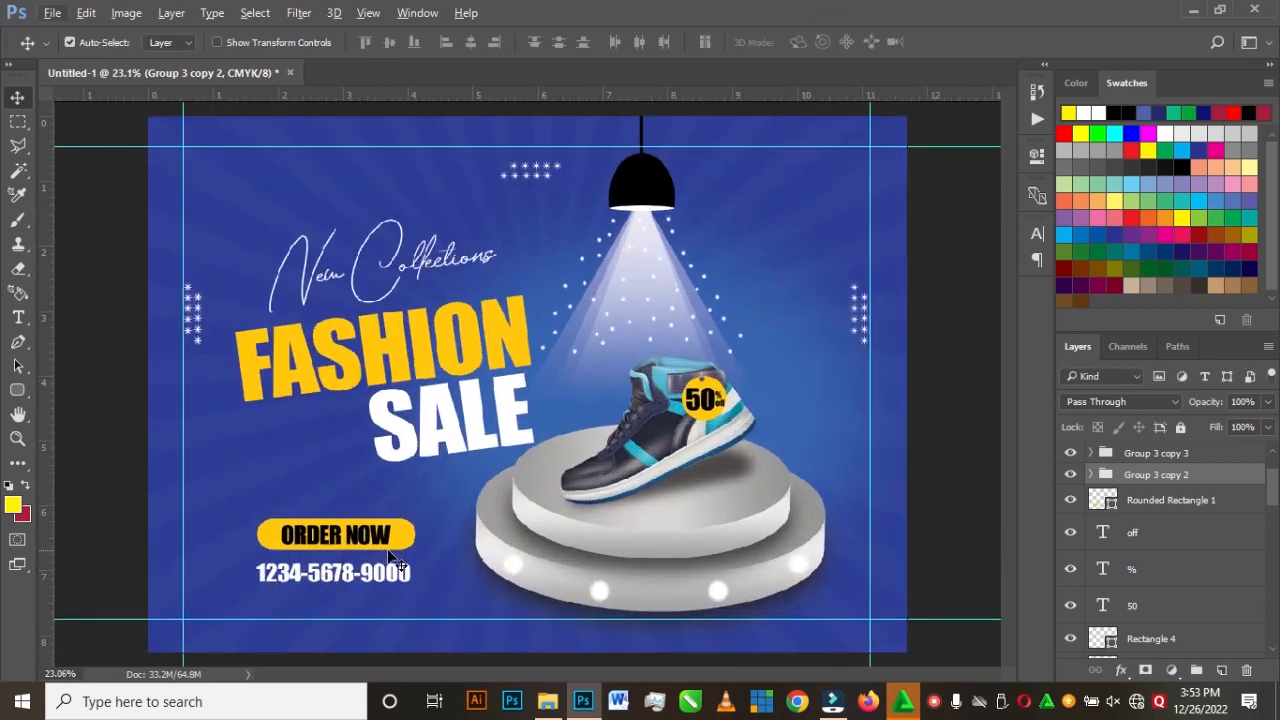
left_click(398, 544)
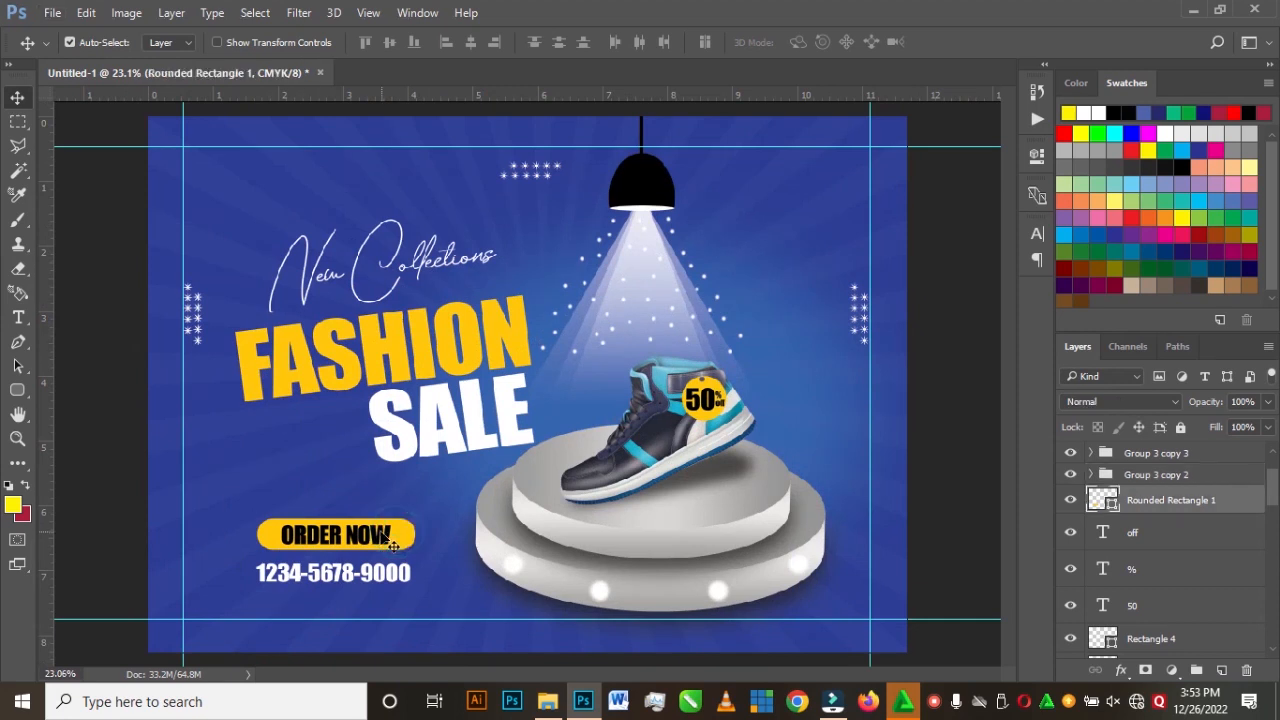
left_click(382, 533, "shift")
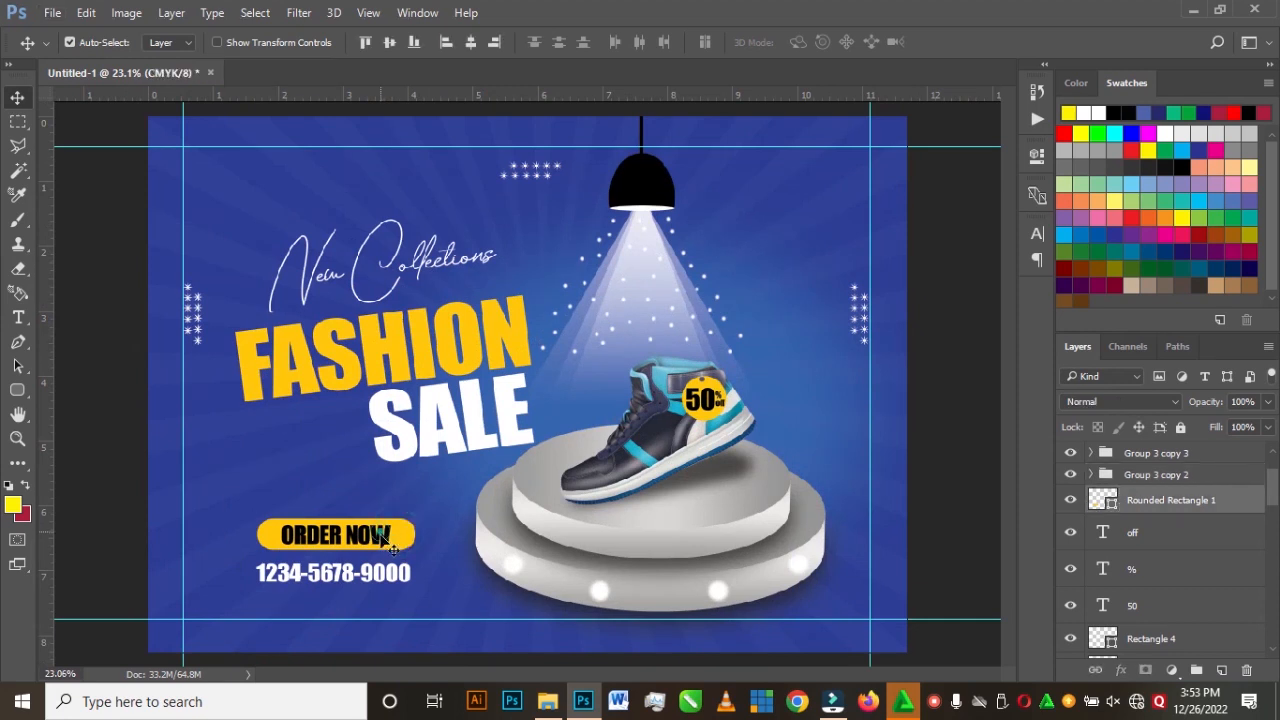
left_click(375, 577, "shift")
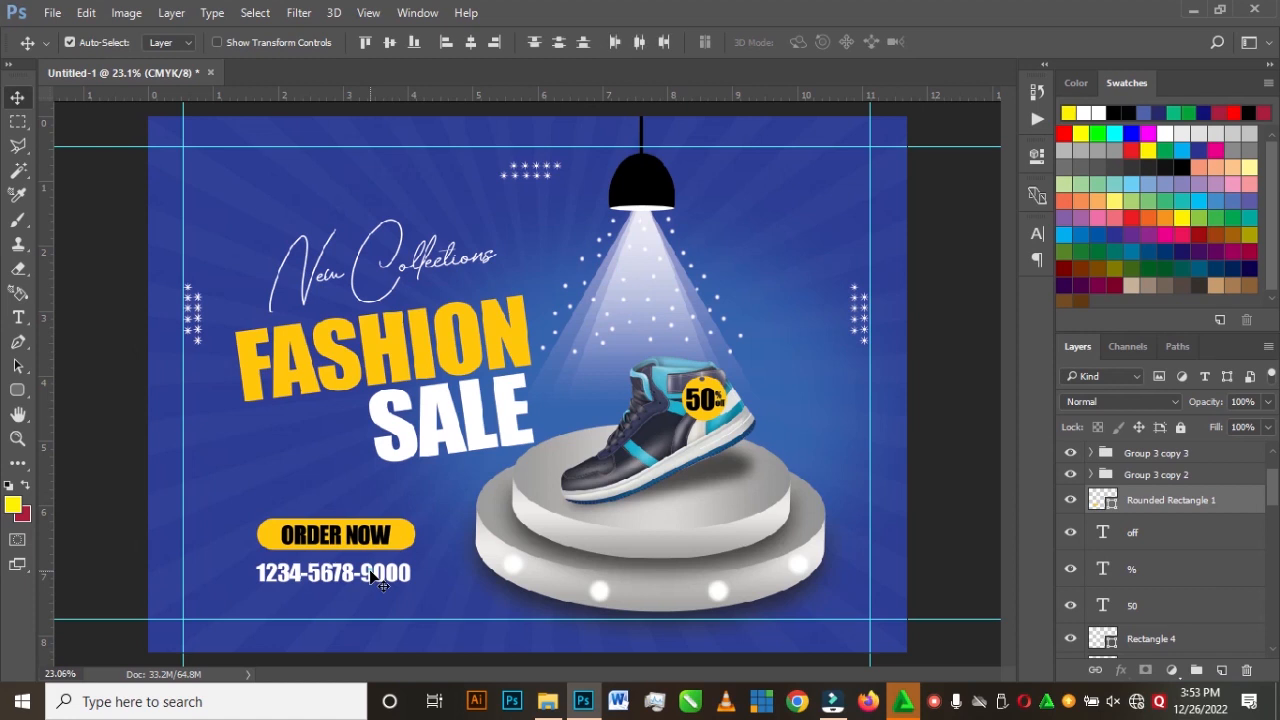
left_click_drag(370, 583, 367, 598)
left_click(106, 500)
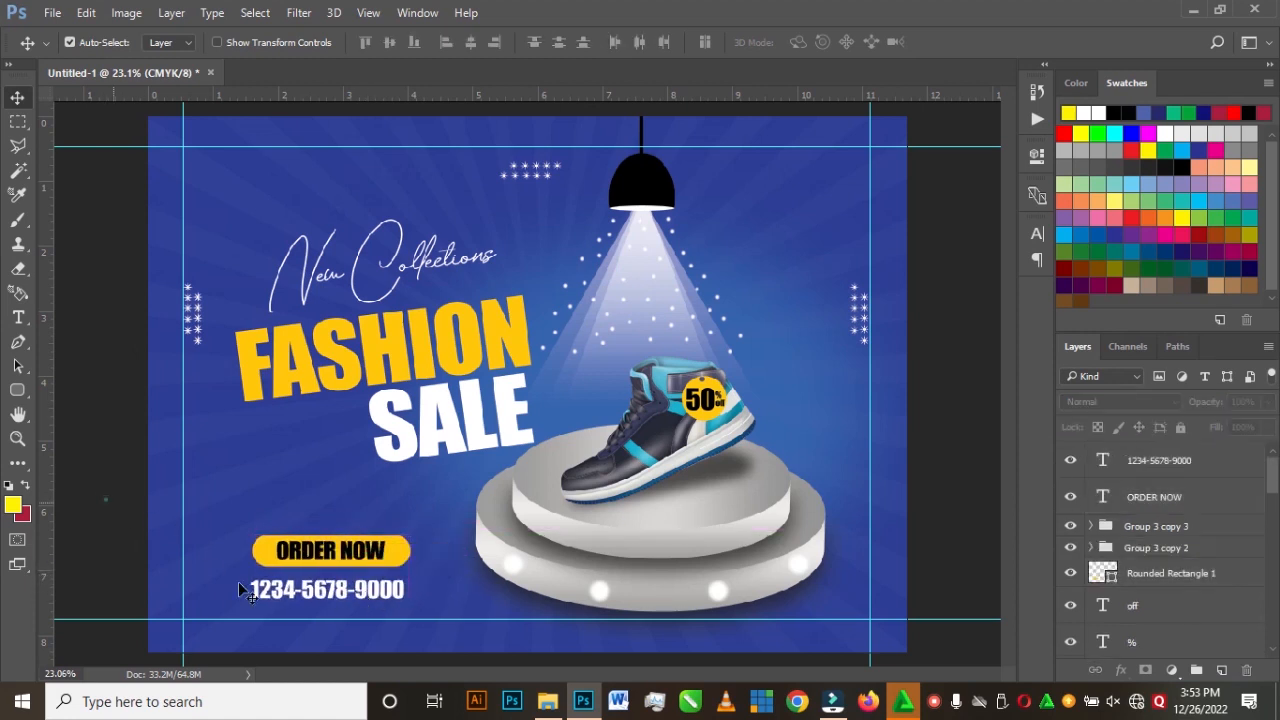
Step: Bring the phone number slightly closer to the "ORDER NOW" bar and nudge it right to center it beneath
left_click(336, 590)
left_click_drag(336, 590, 336, 586)
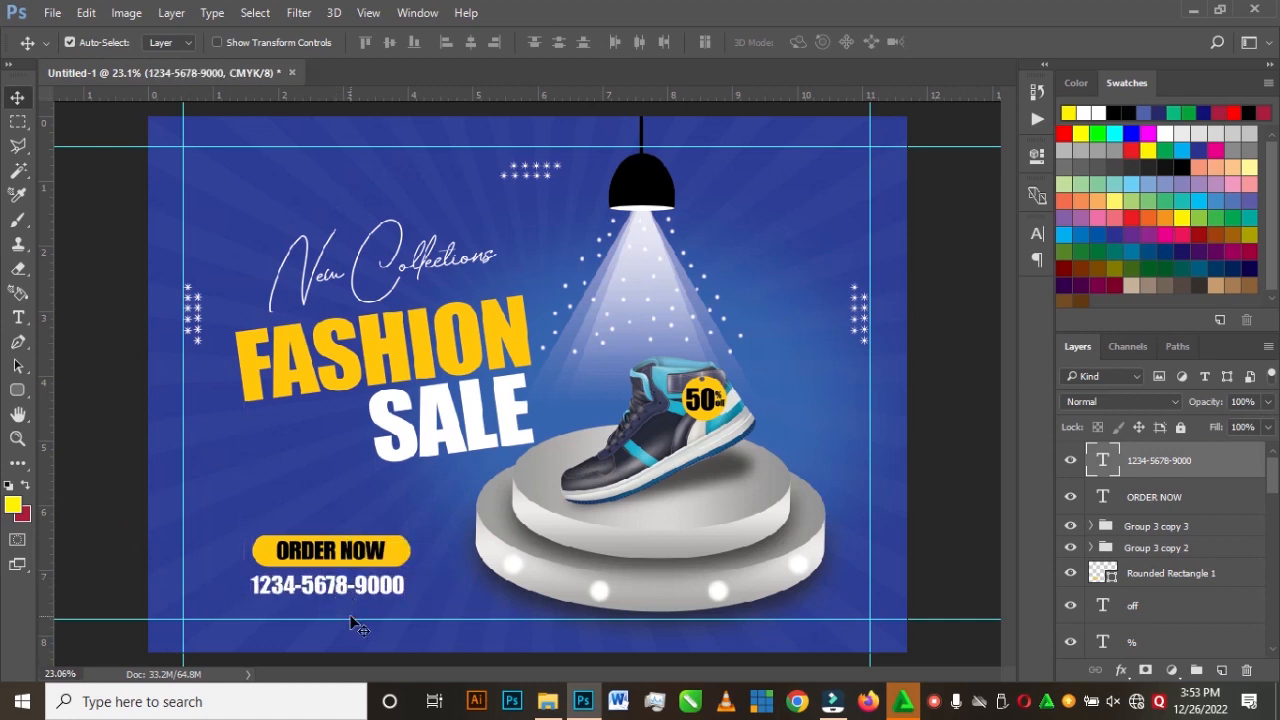
key("Right")
key("Right")
key("Right")
key("Right")
key("Right")
key("Right")
key("Right")
key("Right")
key("Right")
key("Right")
key("Right")
key("Right")
key("Right")
key("Right")
key("Right")
key("Right")
key("Right")
key("Right")
key("Right")
key("Right")
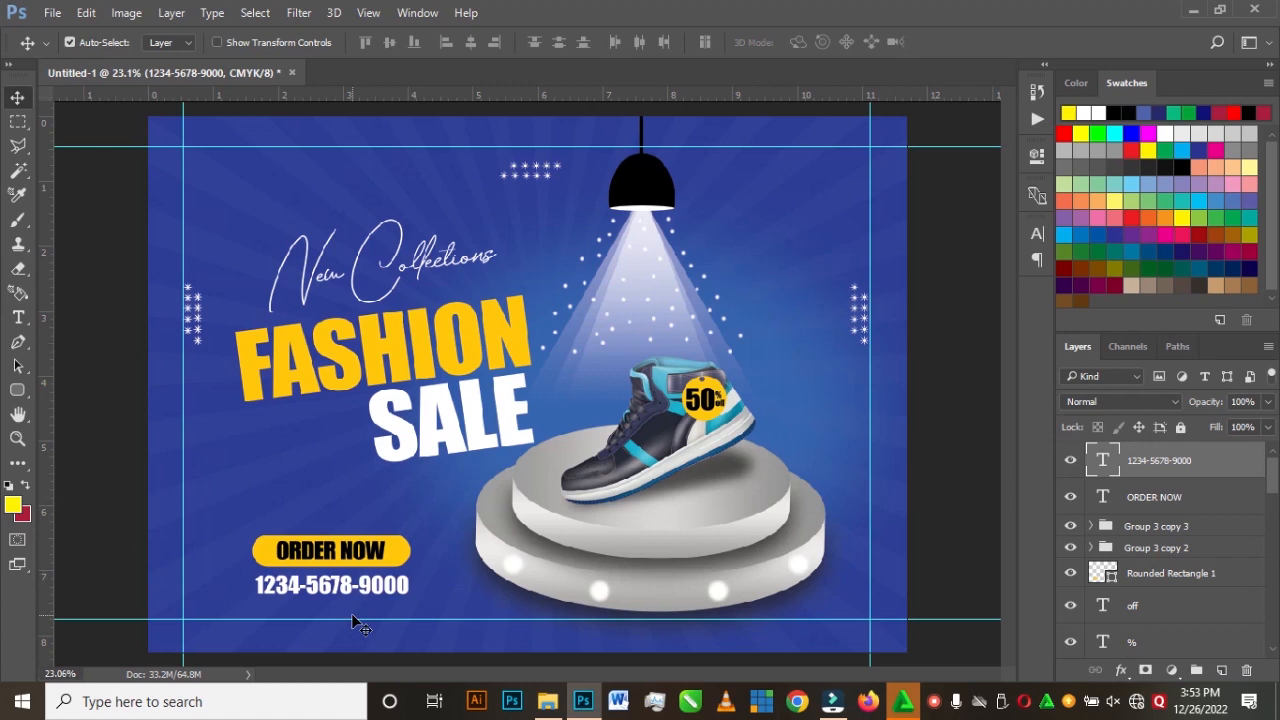
key("Left")
key("Left")
key("Left")
key("Left")
Step: Add the text "The quality you can always trust. Shop with us today and be happy you did" below the headline
left_click(18, 317)
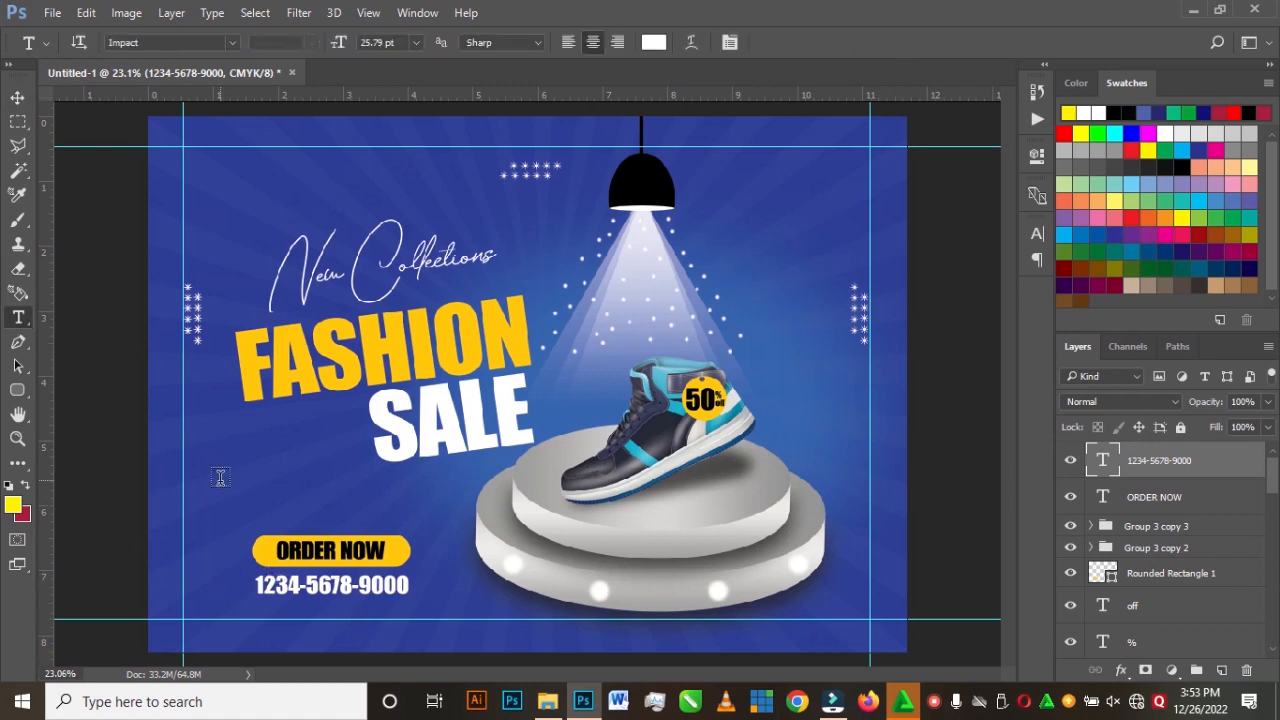
left_click(218, 484)
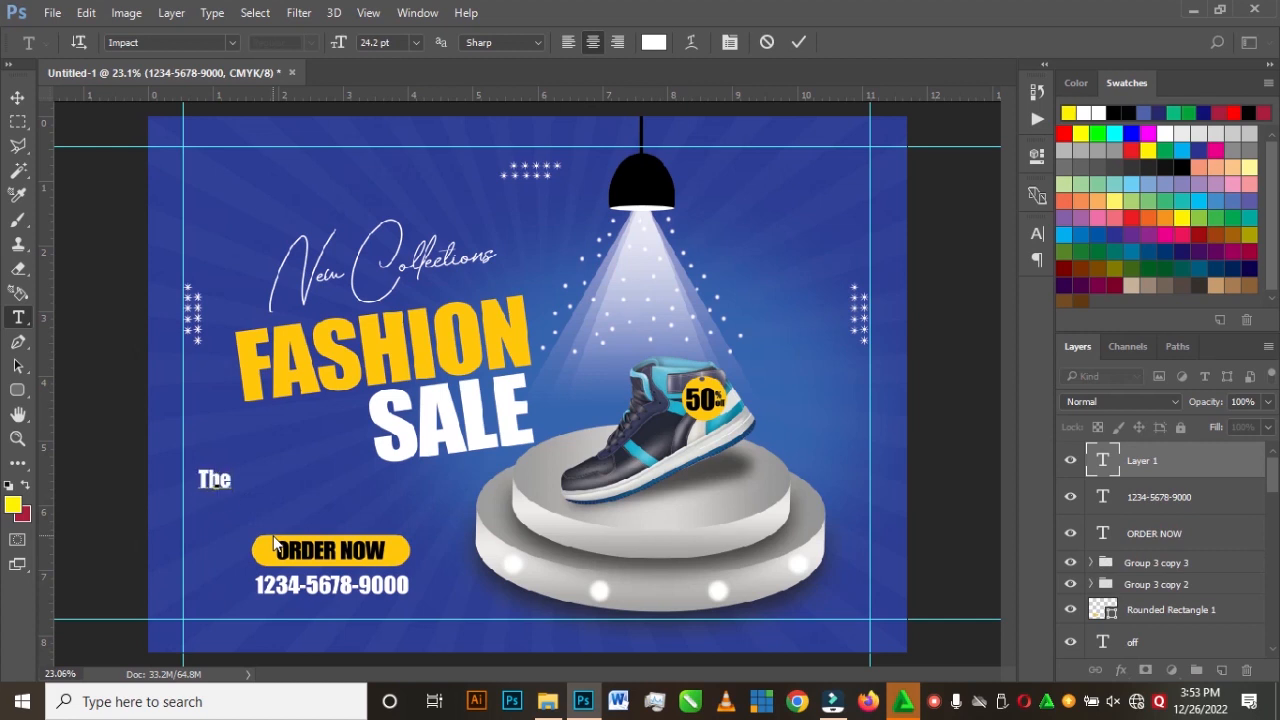
type("The quality y")
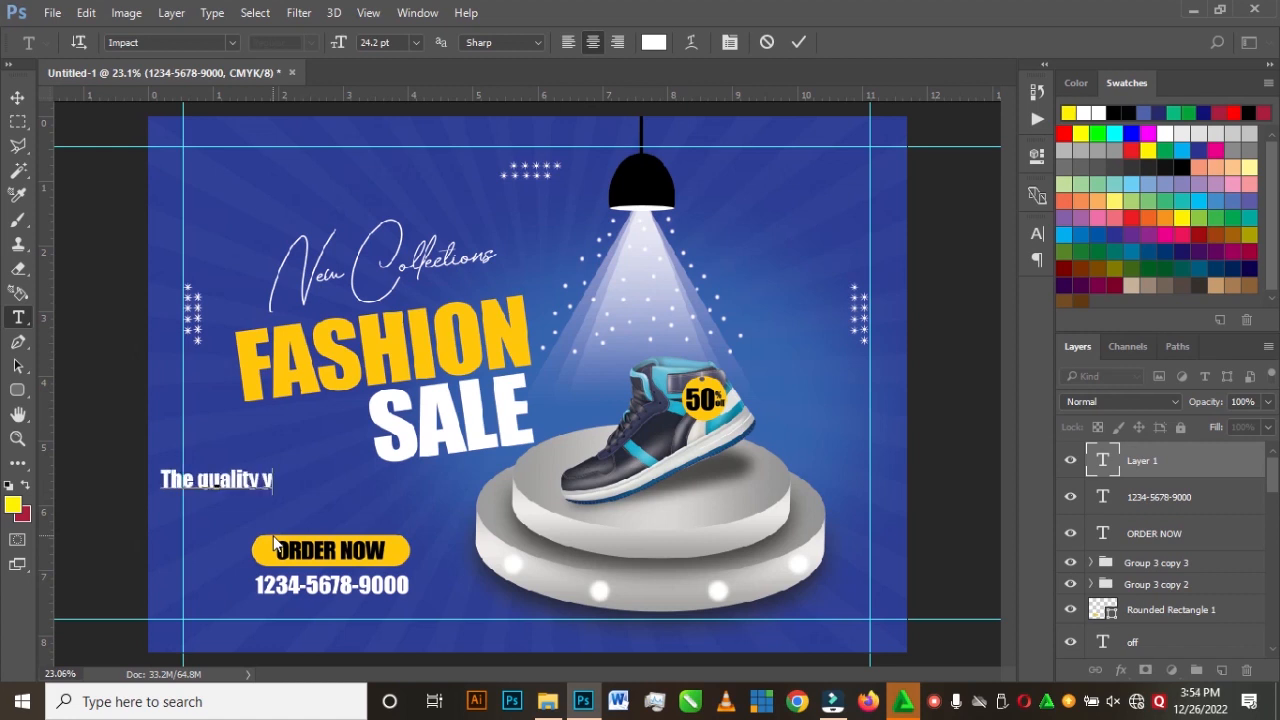
type("ou can")
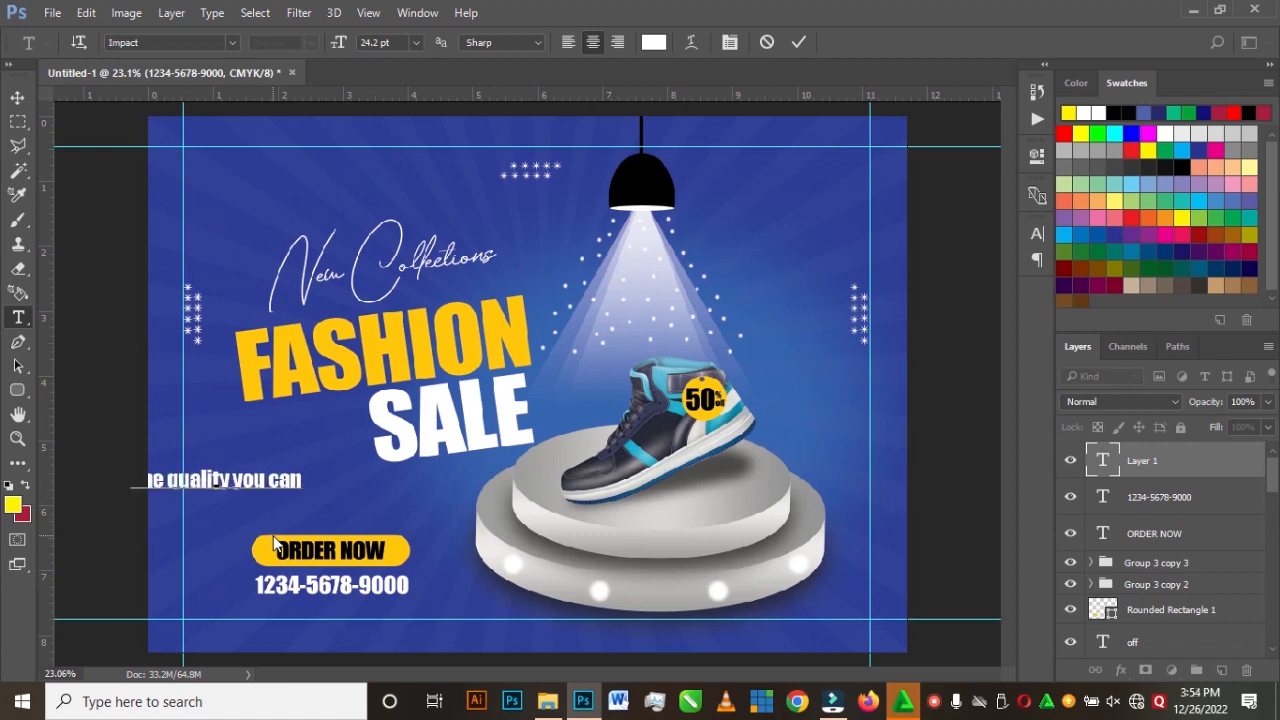
type(" alway")
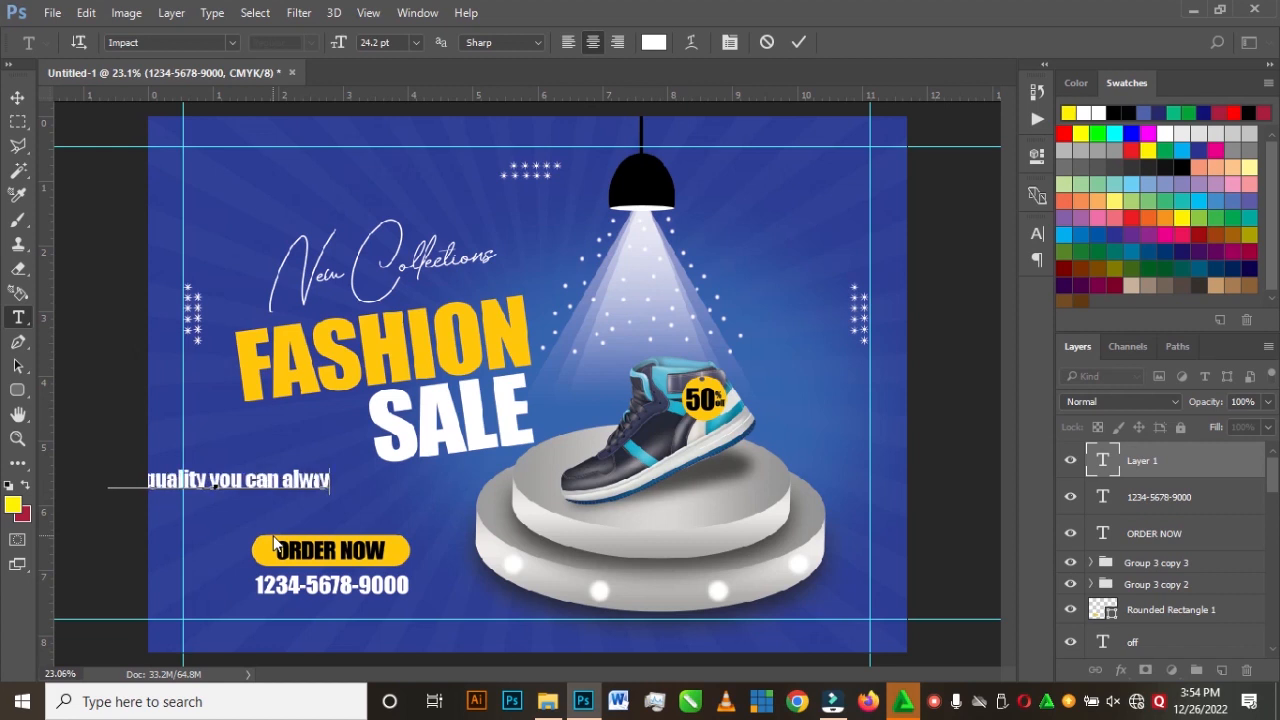
type("s tru")
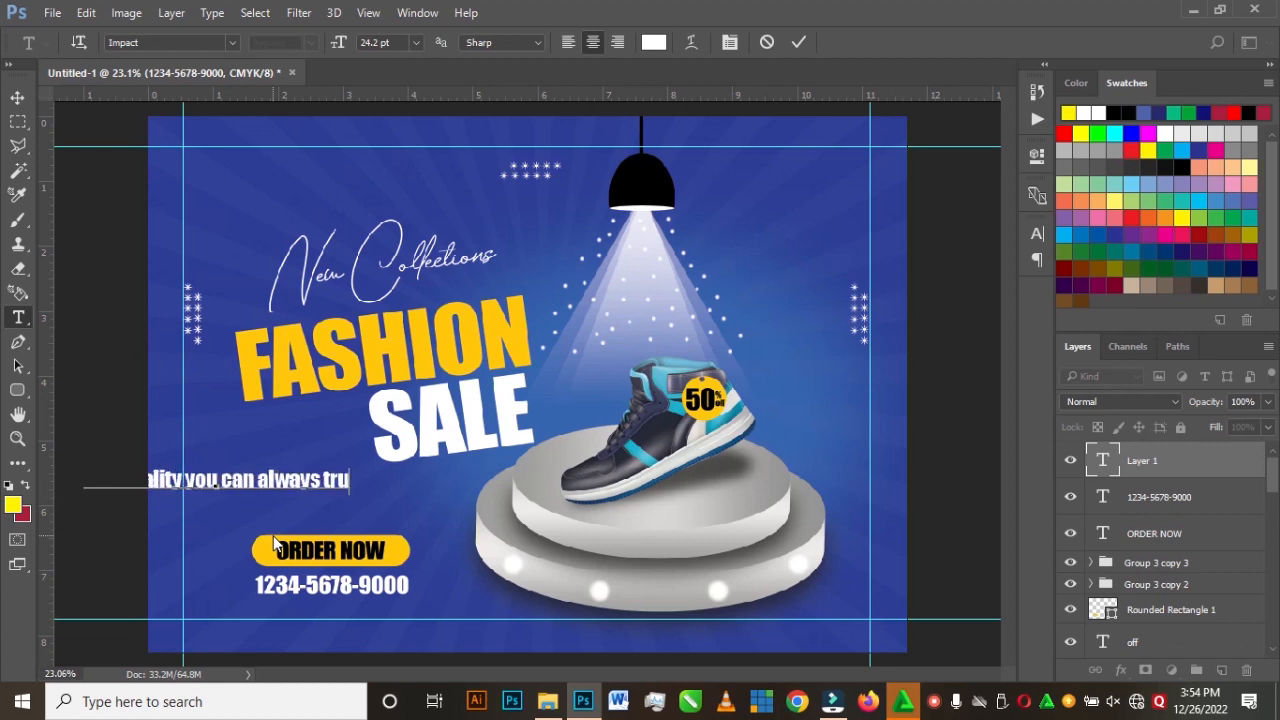
type("st. Shop with")
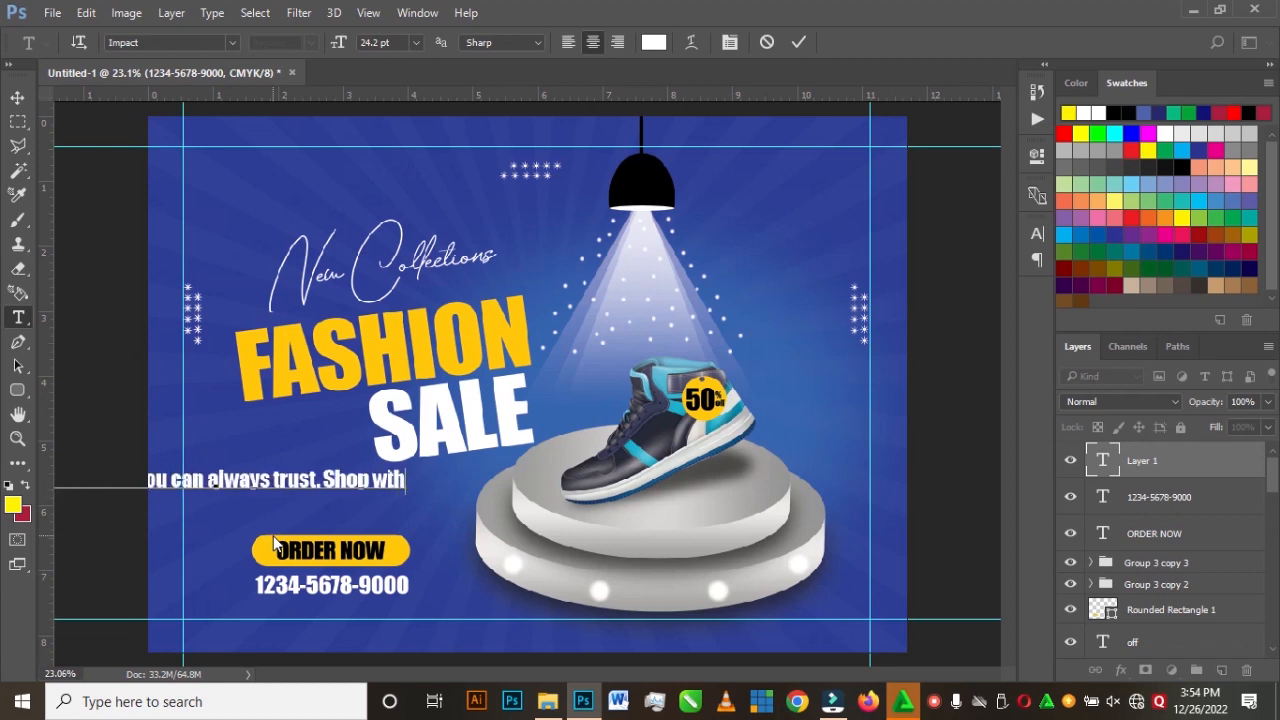
type(" us today and you did")
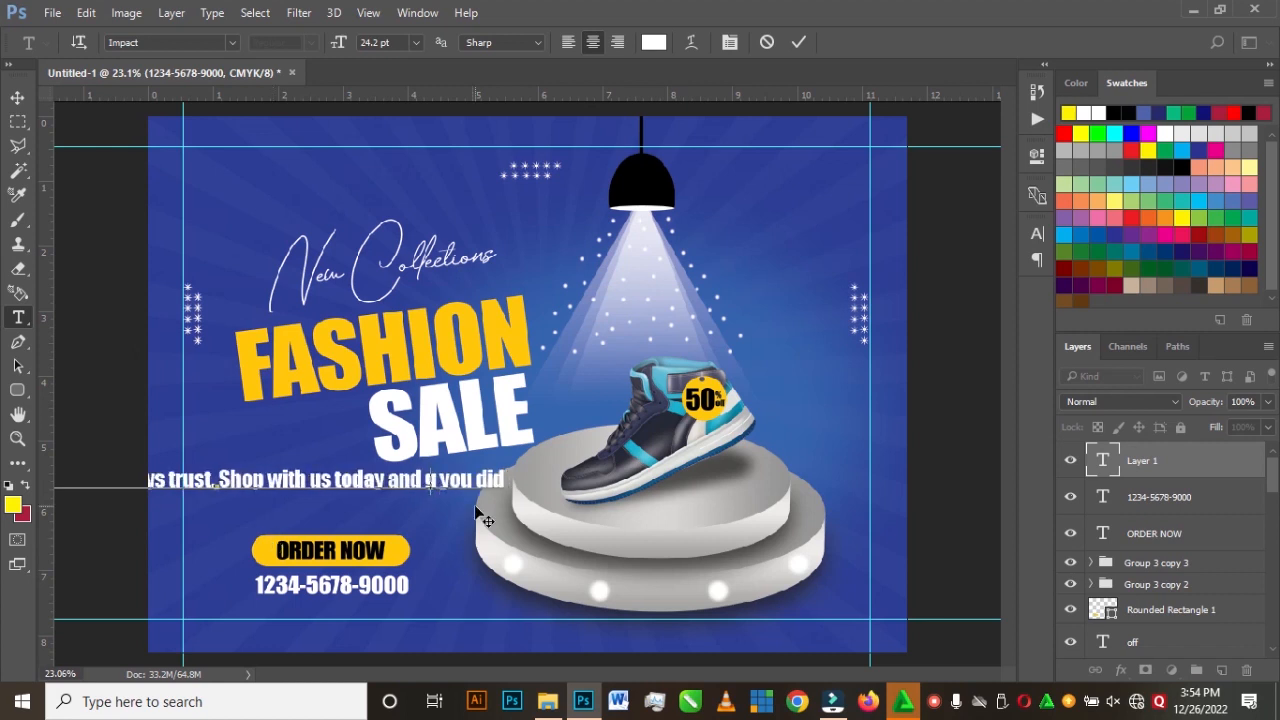
key("BackSpace")
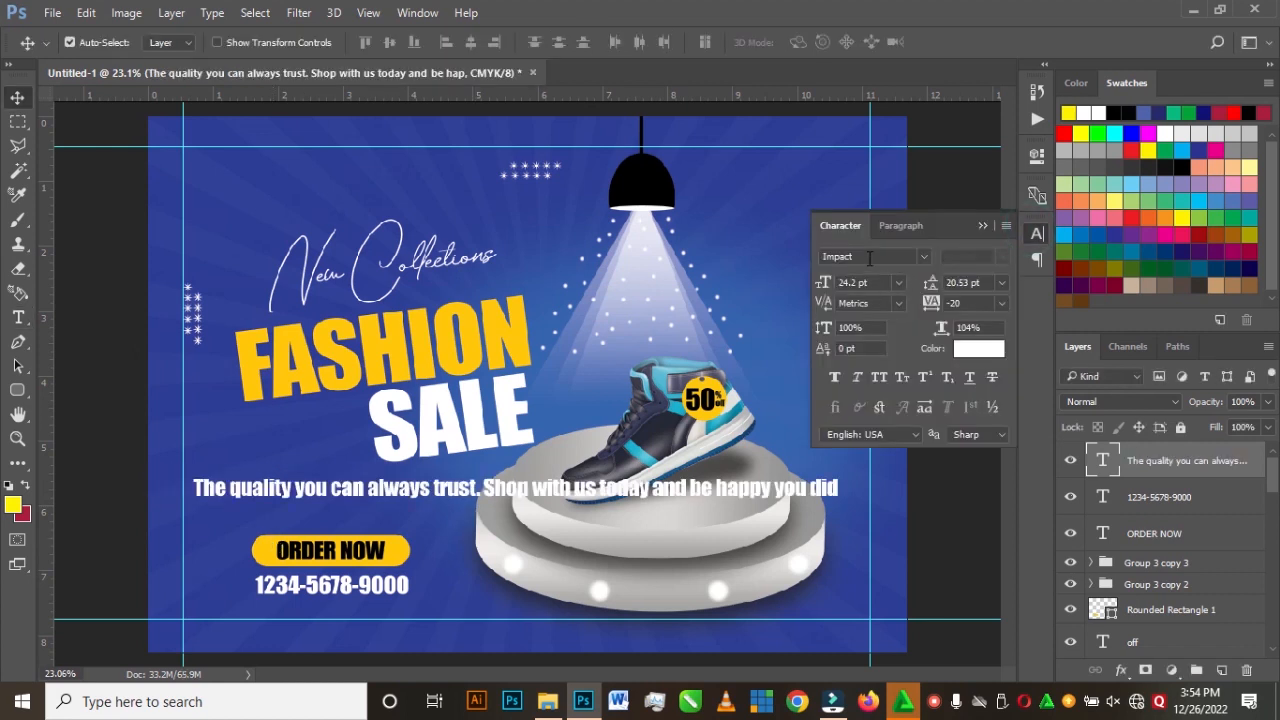
Step: Change the tagline's font to Swis721 BT Roman
left_click(866, 257)
type("sw")
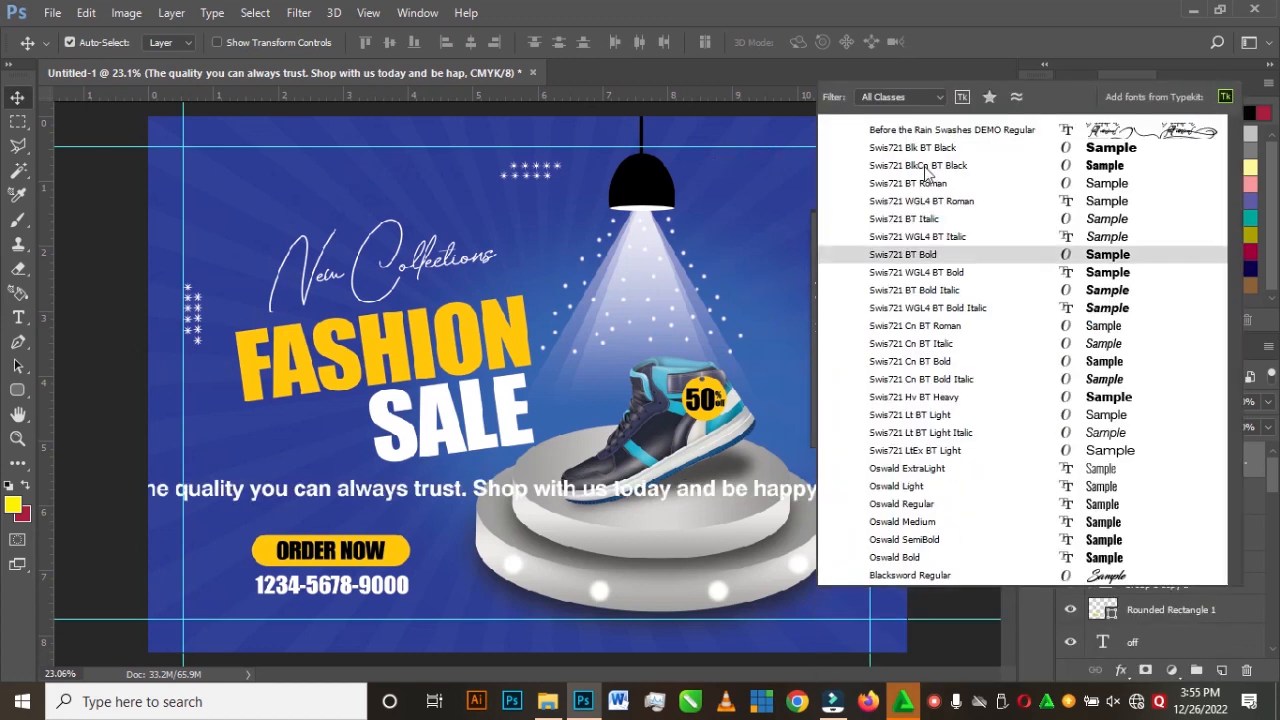
left_click(1110, 184)
Step: Break the tagline into three centered lines, starting new lines at "Shop with us" and "happy you did"
left_click(26, 322)
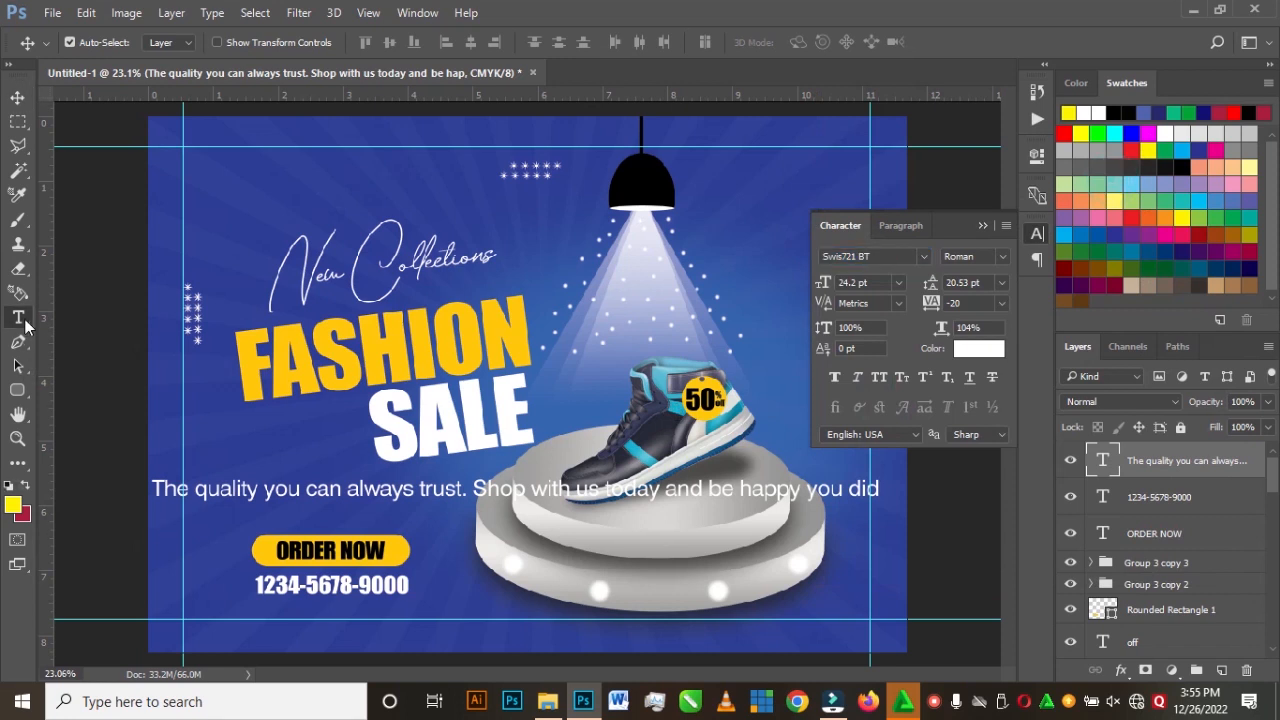
left_click(472, 490)
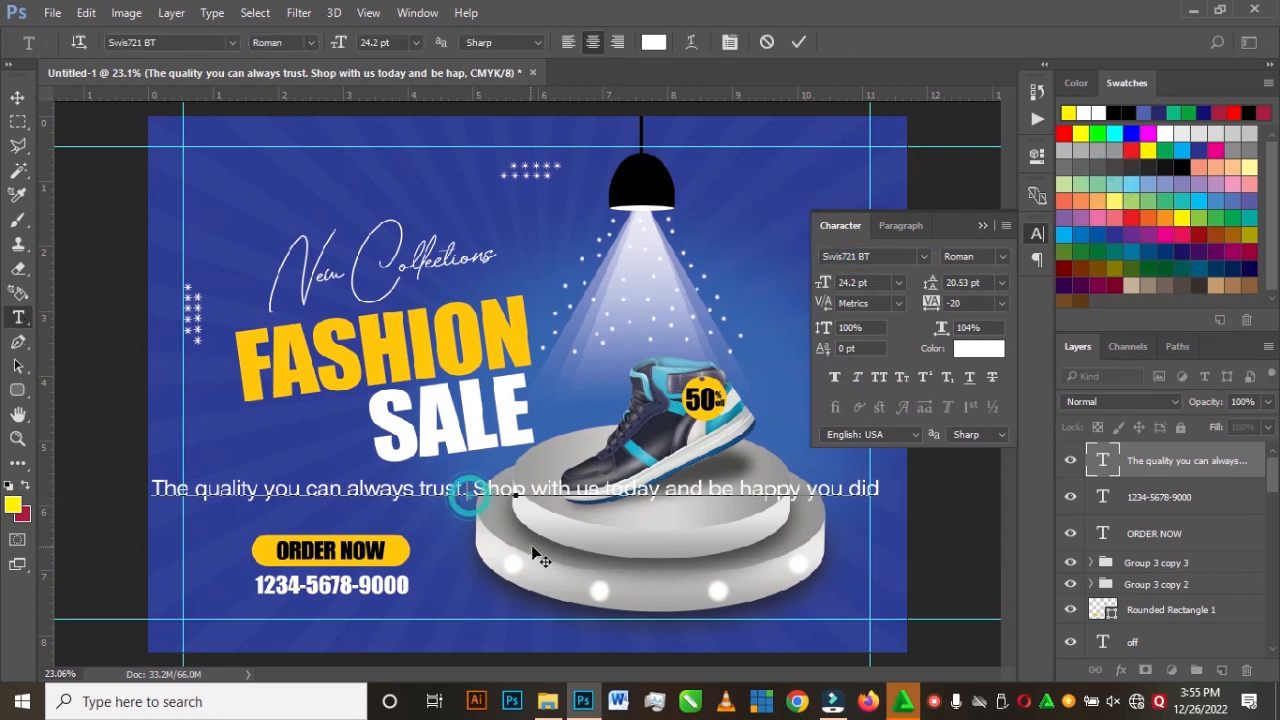
key("Return")
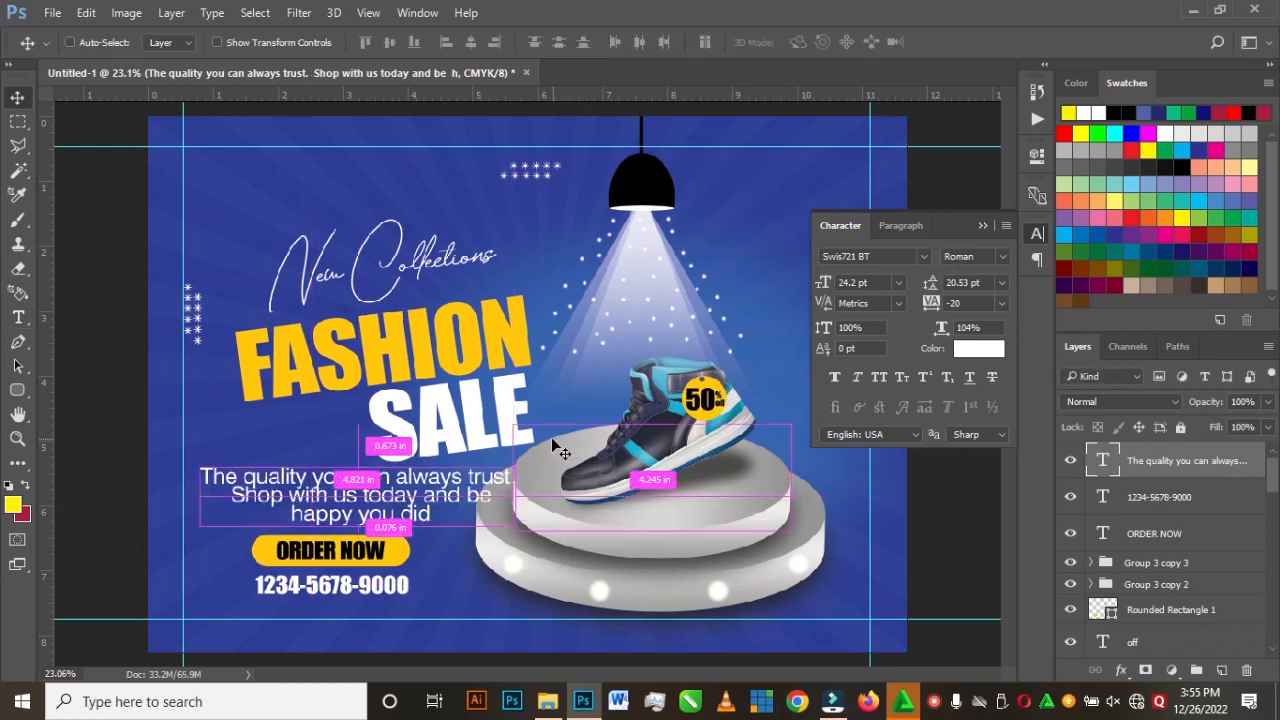
Step: Scale the tagline down to about 16.6 pt and fit it between "SALE" and the "ORDER NOW" bar
key("ctrl+t")
left_click_drag(515, 463, 407, 485)
double_click(406, 484)
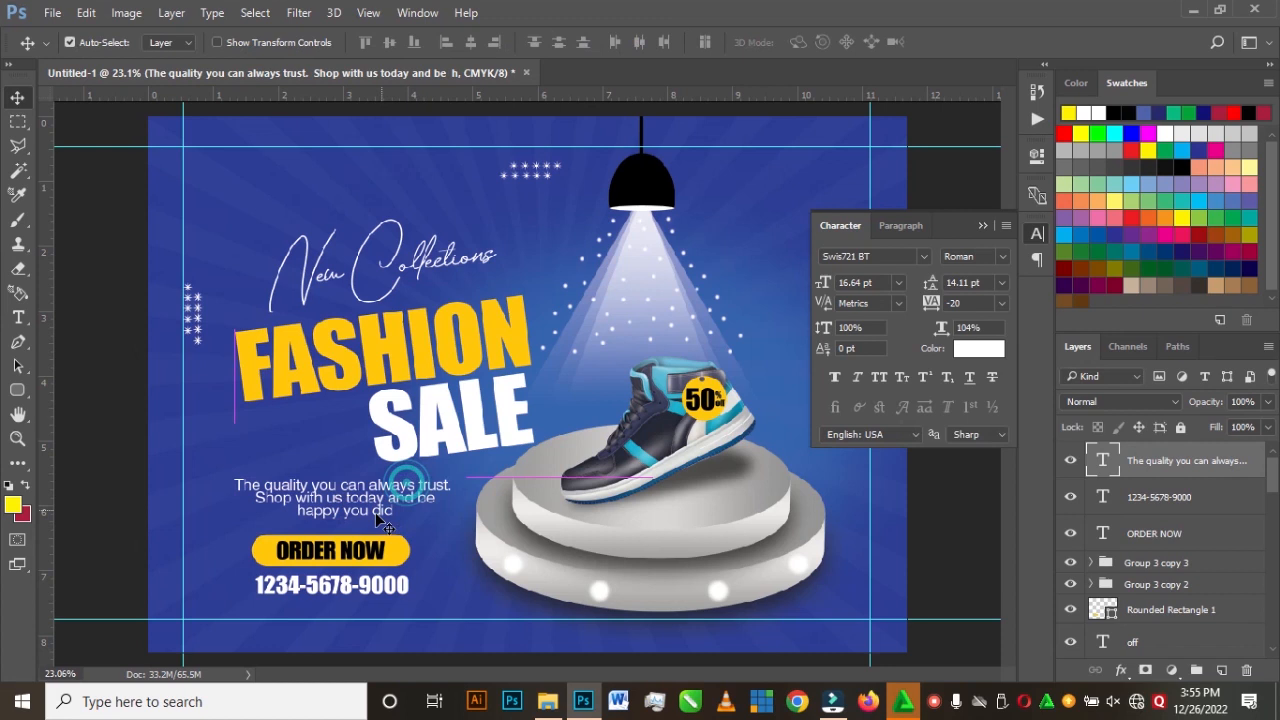
Step: Set the tagline's line spacing to 16 pt
scroll(357, 522, "up", 3)
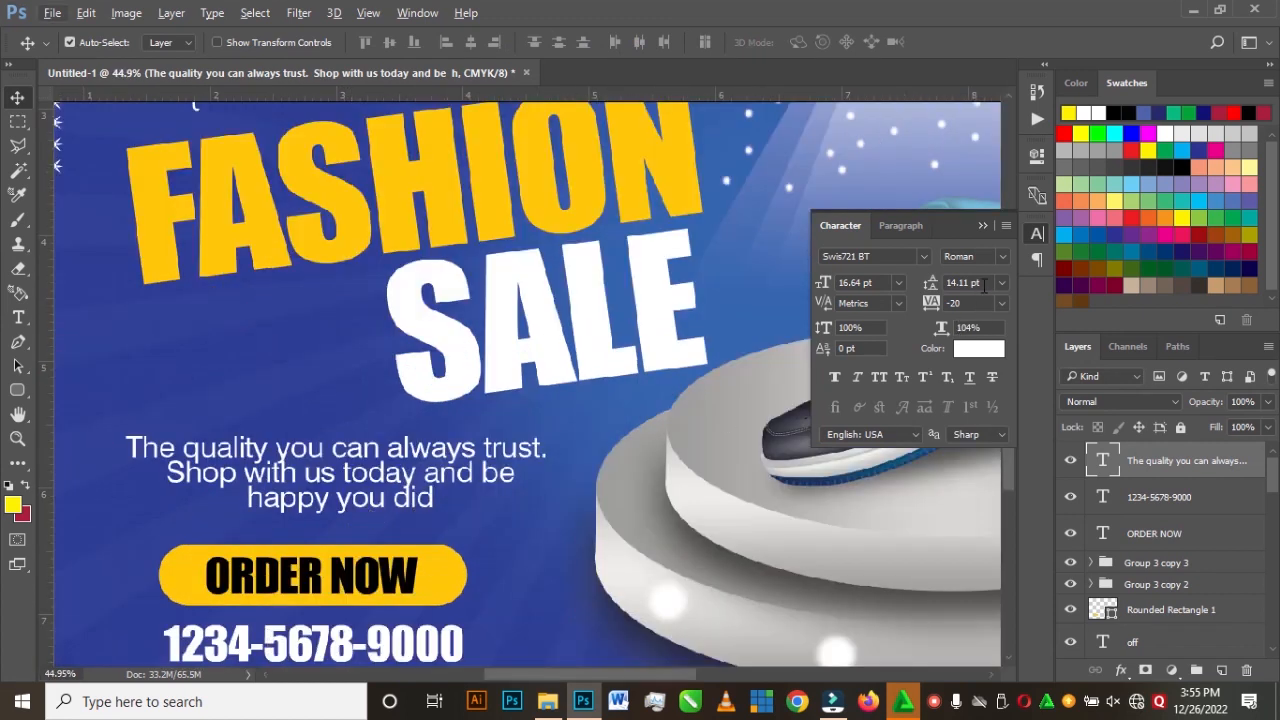
left_click(1000, 284)
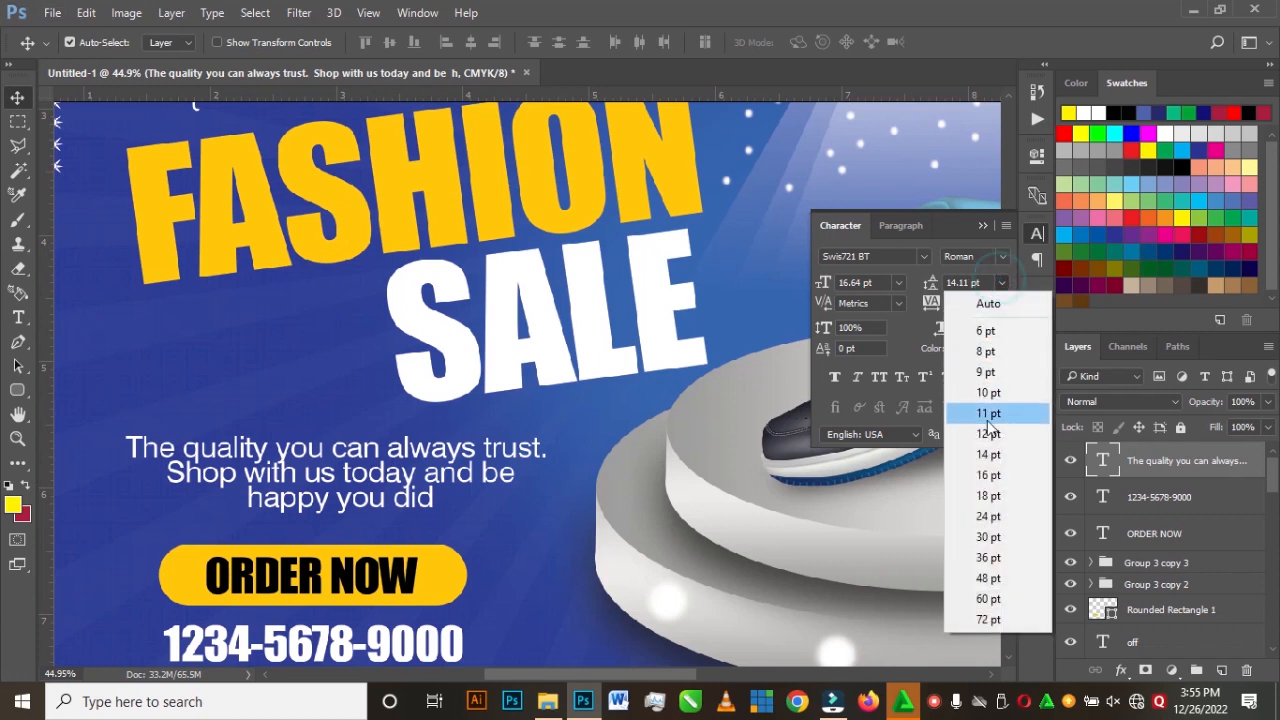
left_click(988, 476)
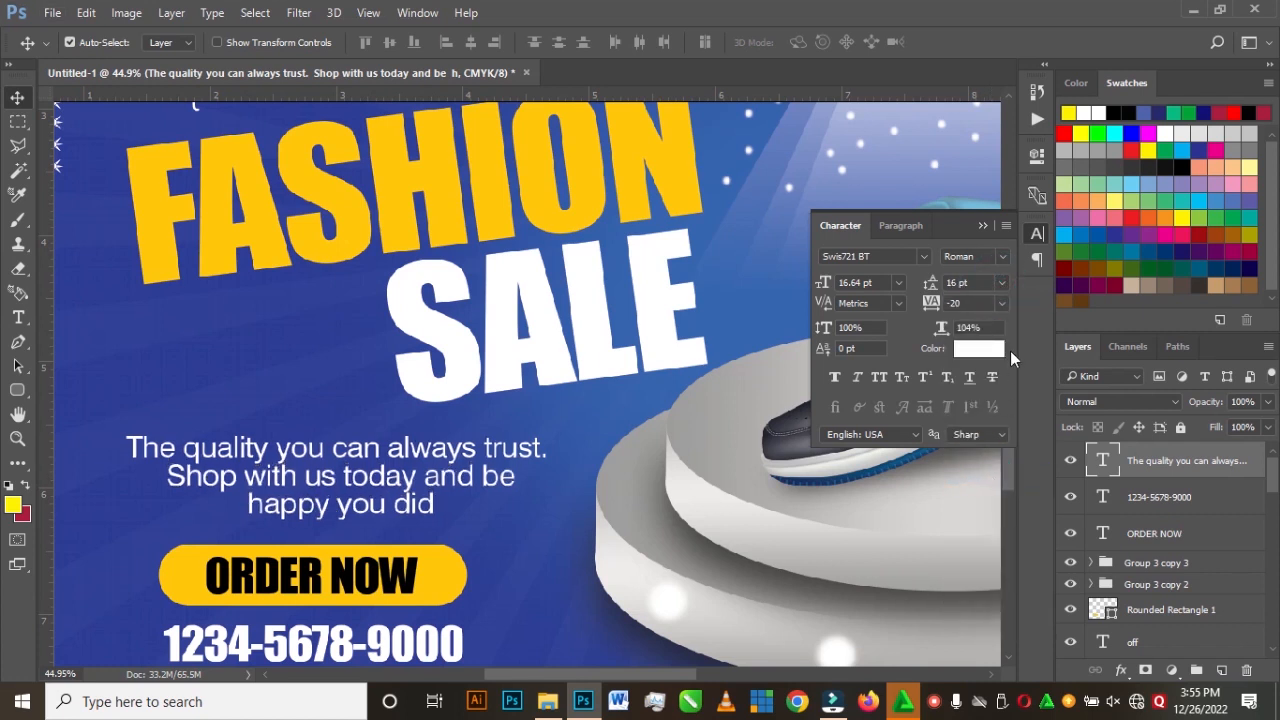
Step: Set the tagline's line spacing to 18 pt and collapse the character settings
left_click(1000, 284)
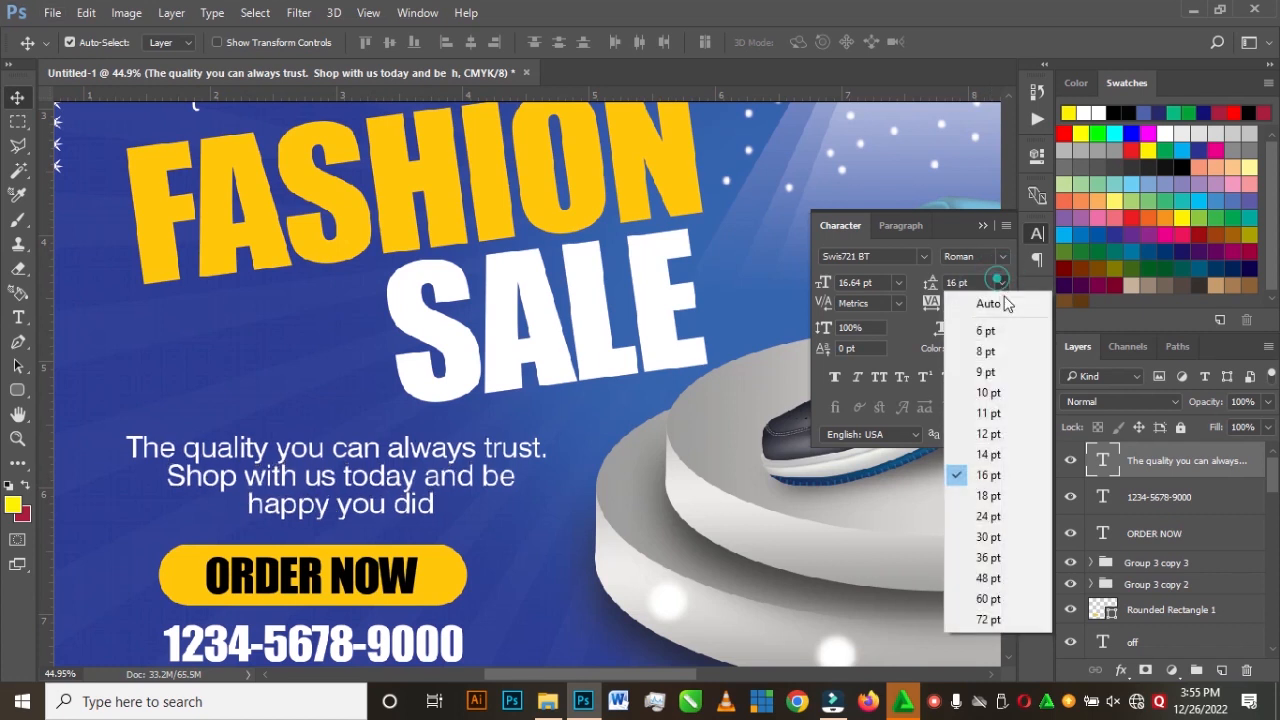
left_click(987, 489)
left_click(984, 229)
Step: Examine the advertisement's overall composition, checking the headline, tagline, order bar, spotlit sneaker and decorations against the margin guides
scroll(500, 409, "down", 6)
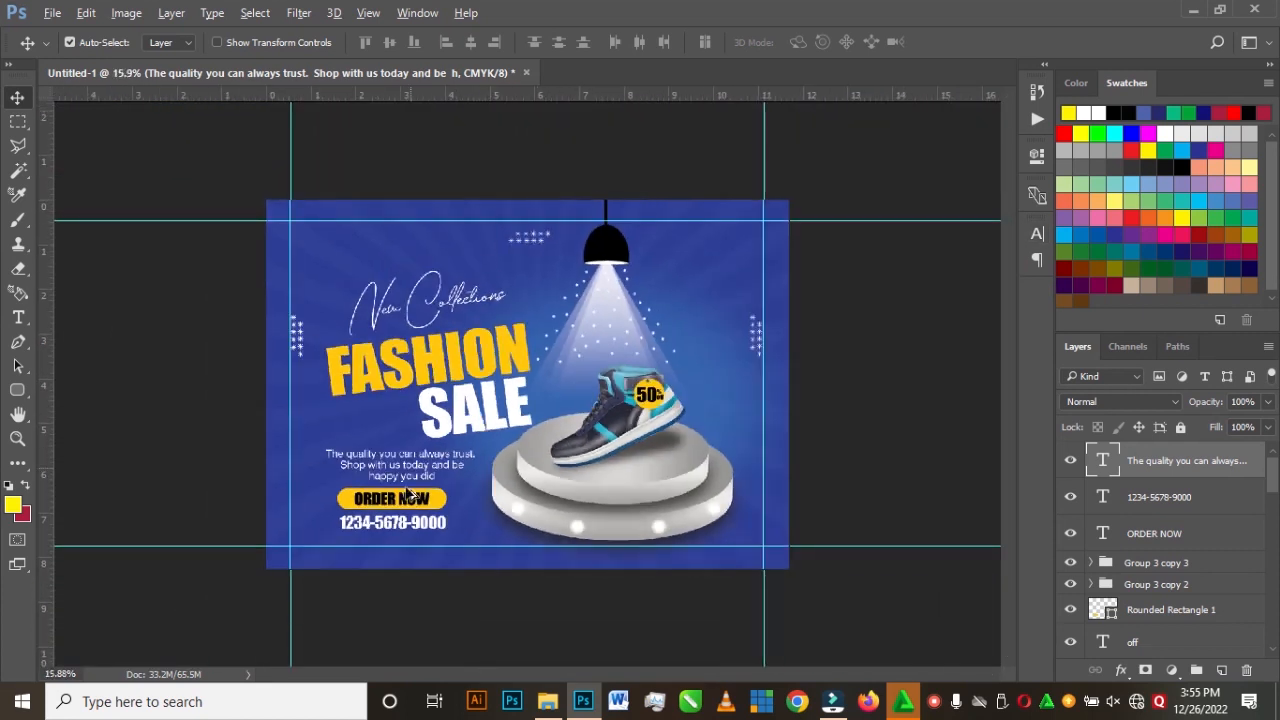
scroll(408, 494, "up", 4)
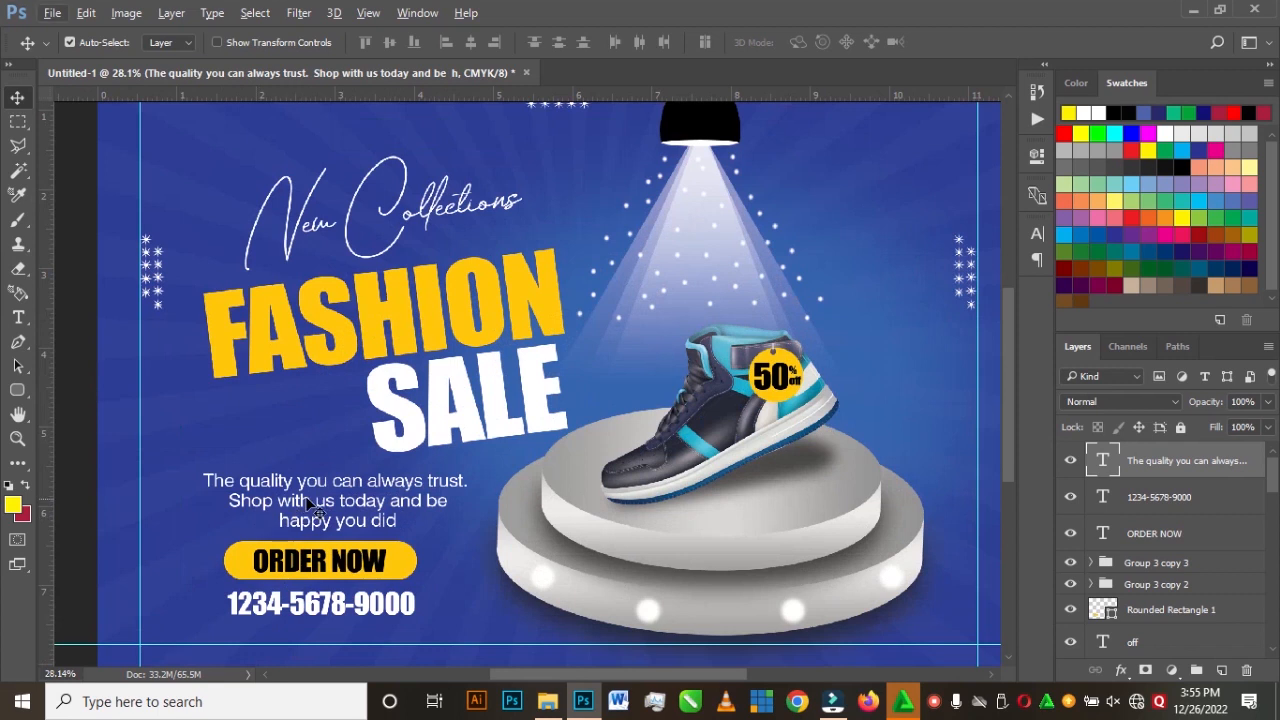
scroll(310, 503, "down", 3)
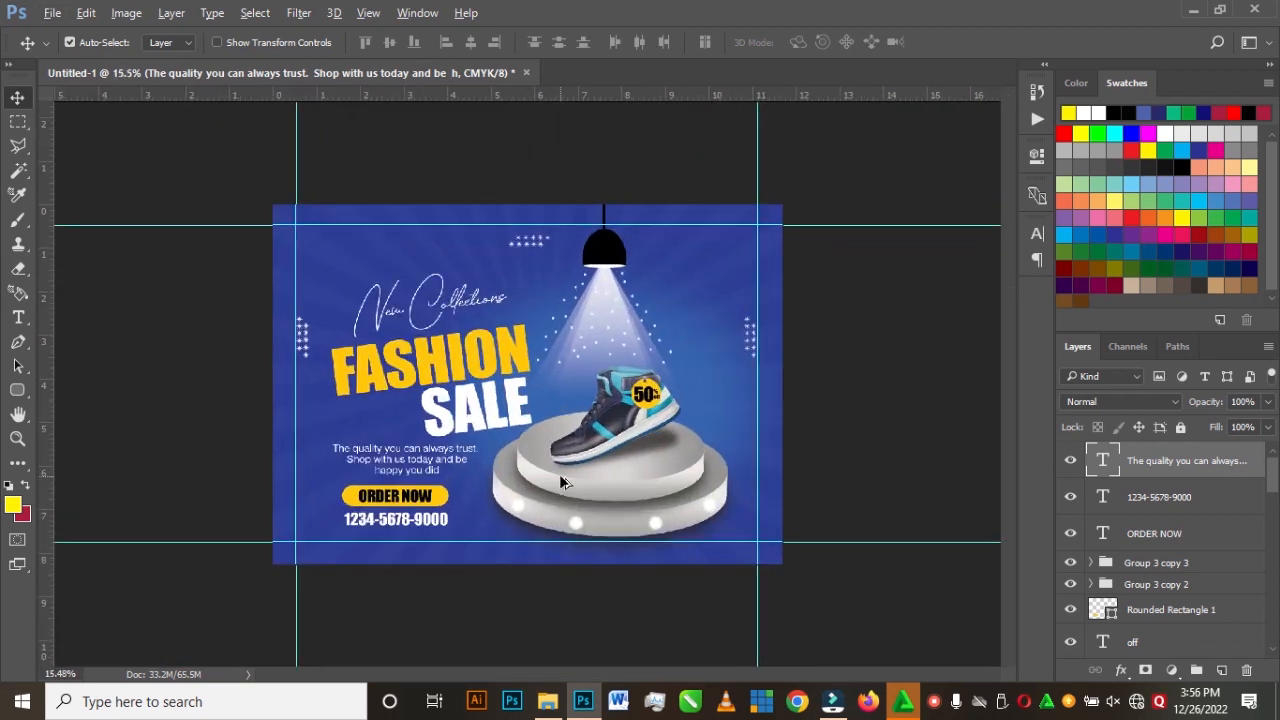
scroll(561, 480, "up", 2)
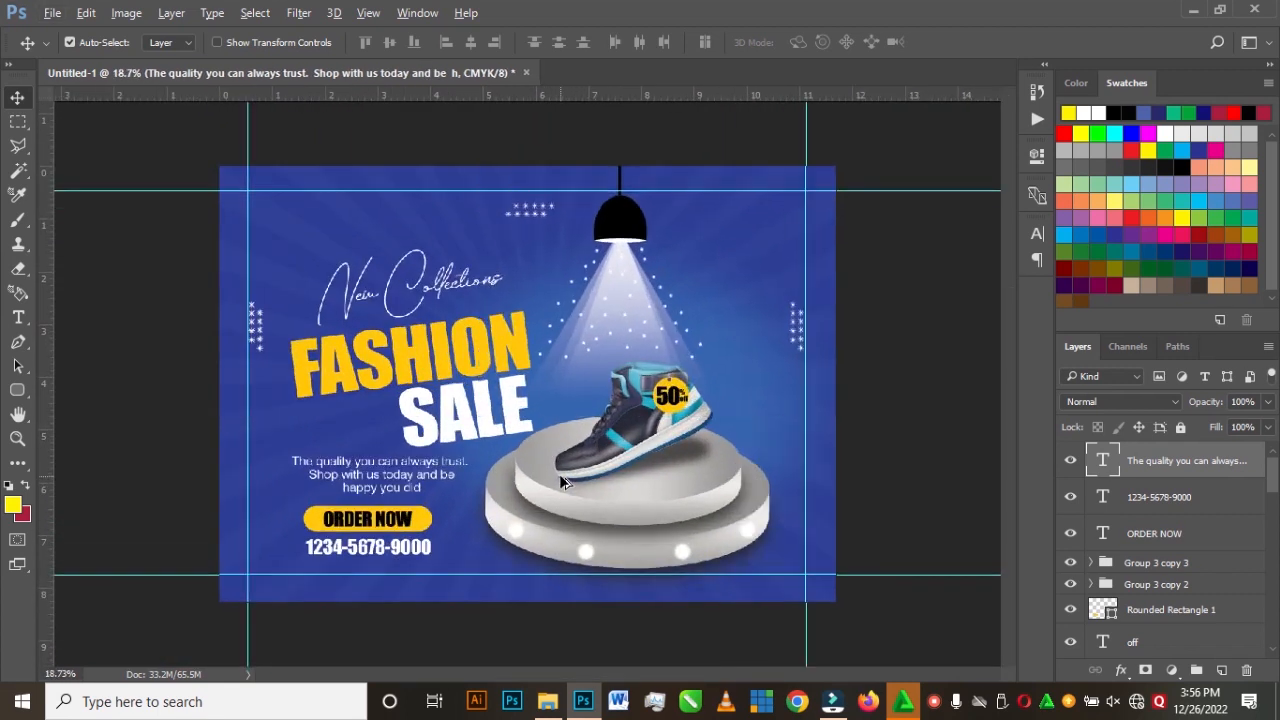
scroll(561, 482, "down", 1)
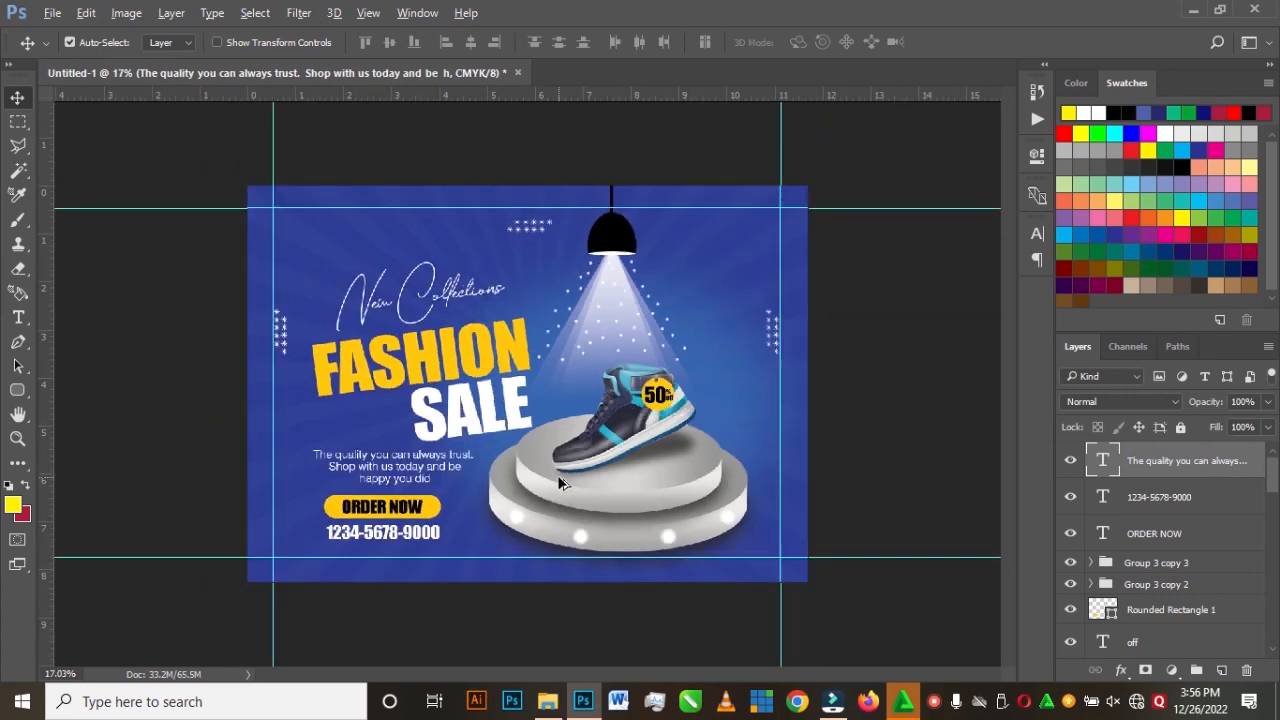
scroll(560, 483, "up", 1)
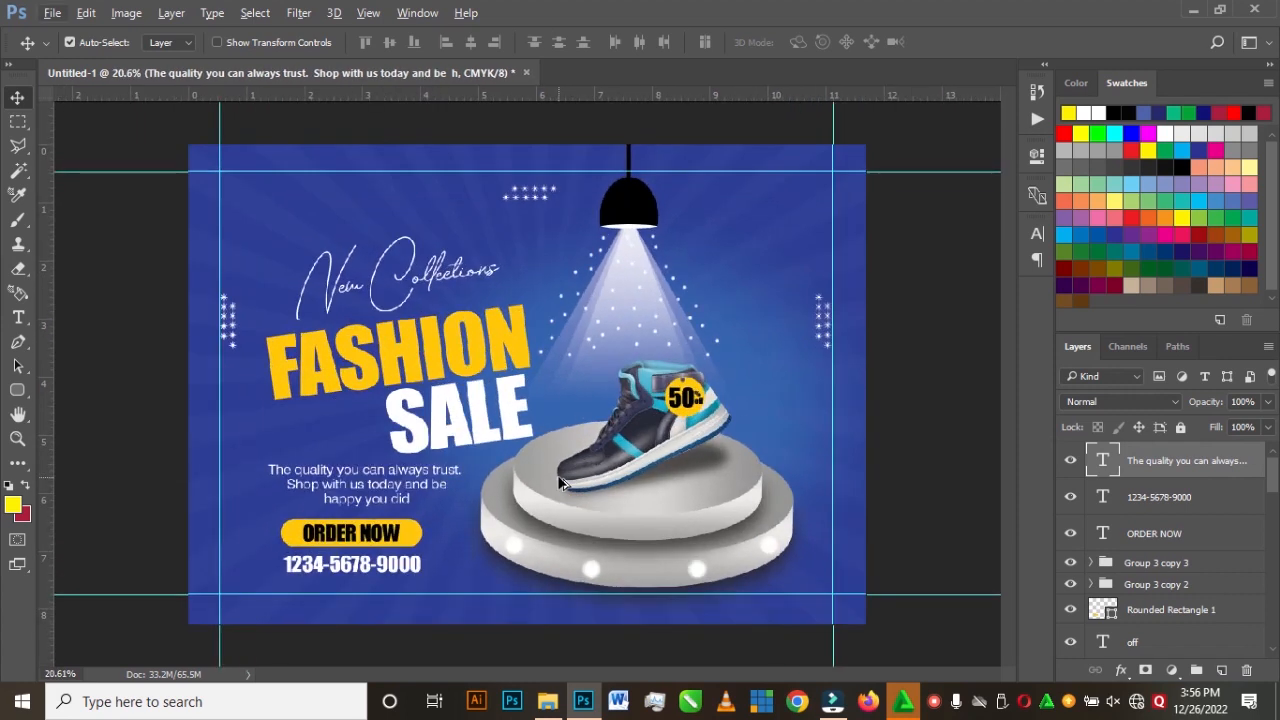
scroll(598, 492, "down", 1)
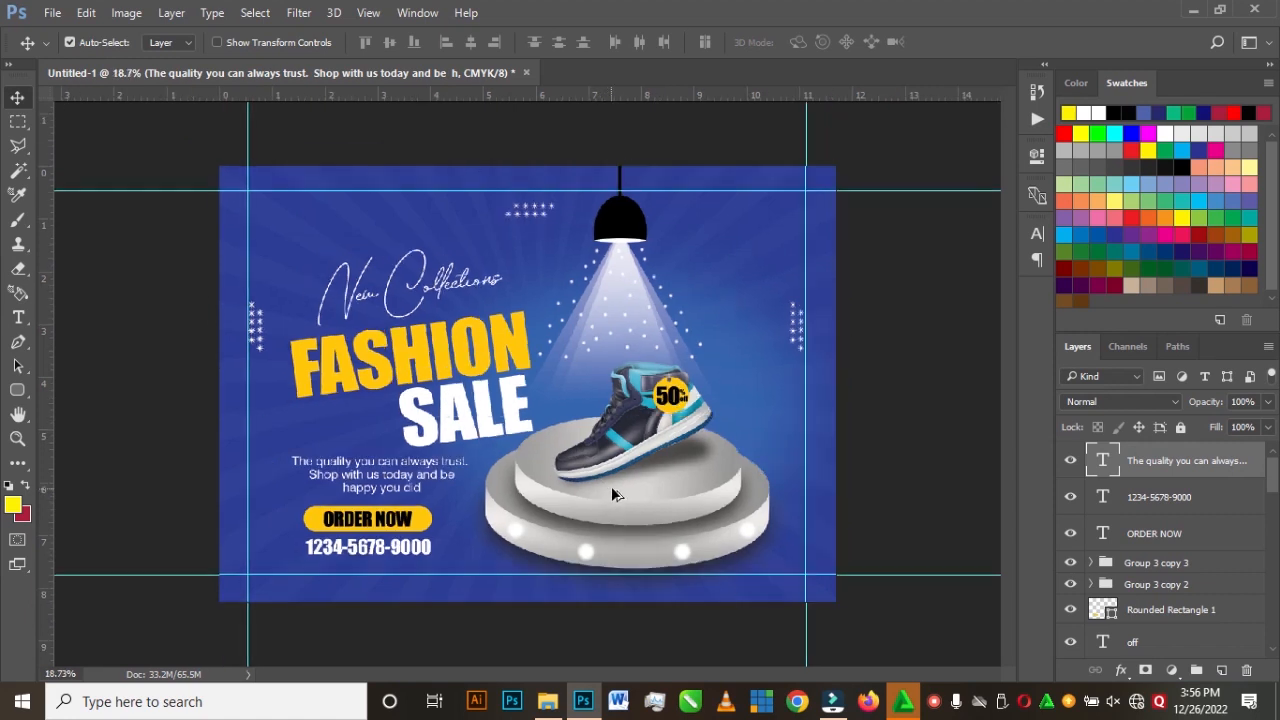
scroll(617, 492, "down", 1)
scroll(629, 494, "down", 1)
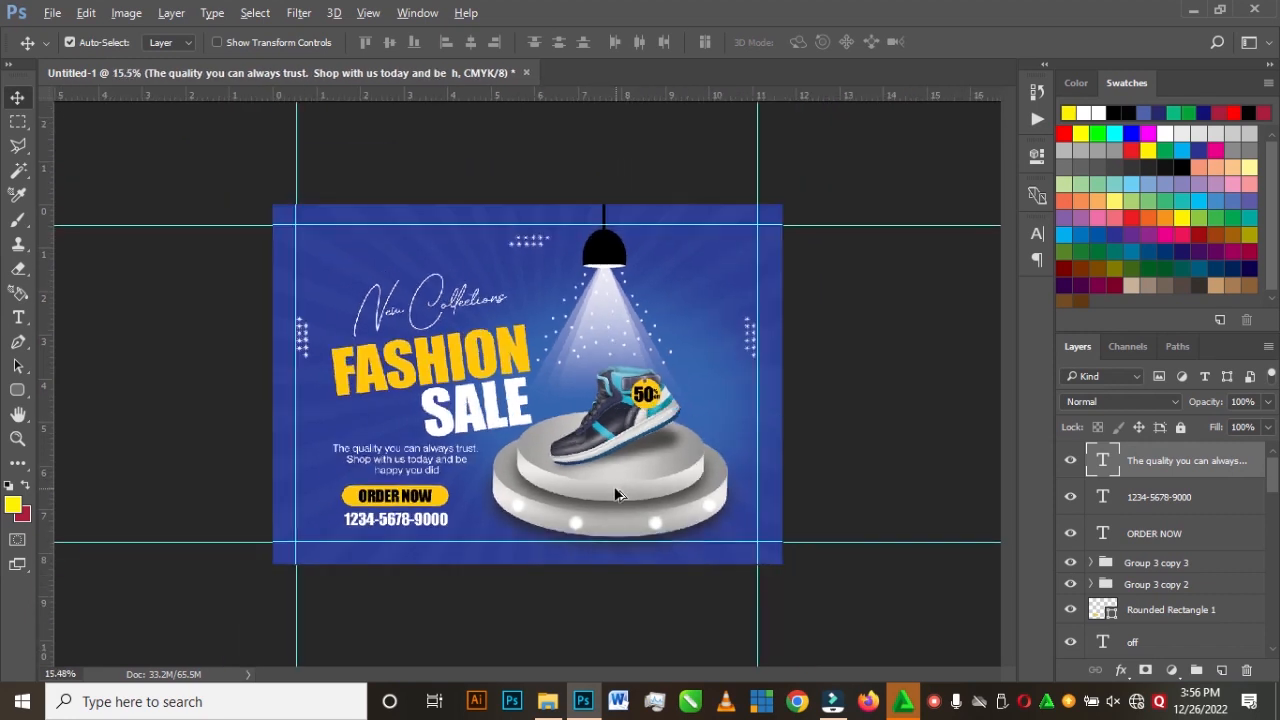
scroll(613, 480, "up", 2)
scroll(616, 485, "up", 1)
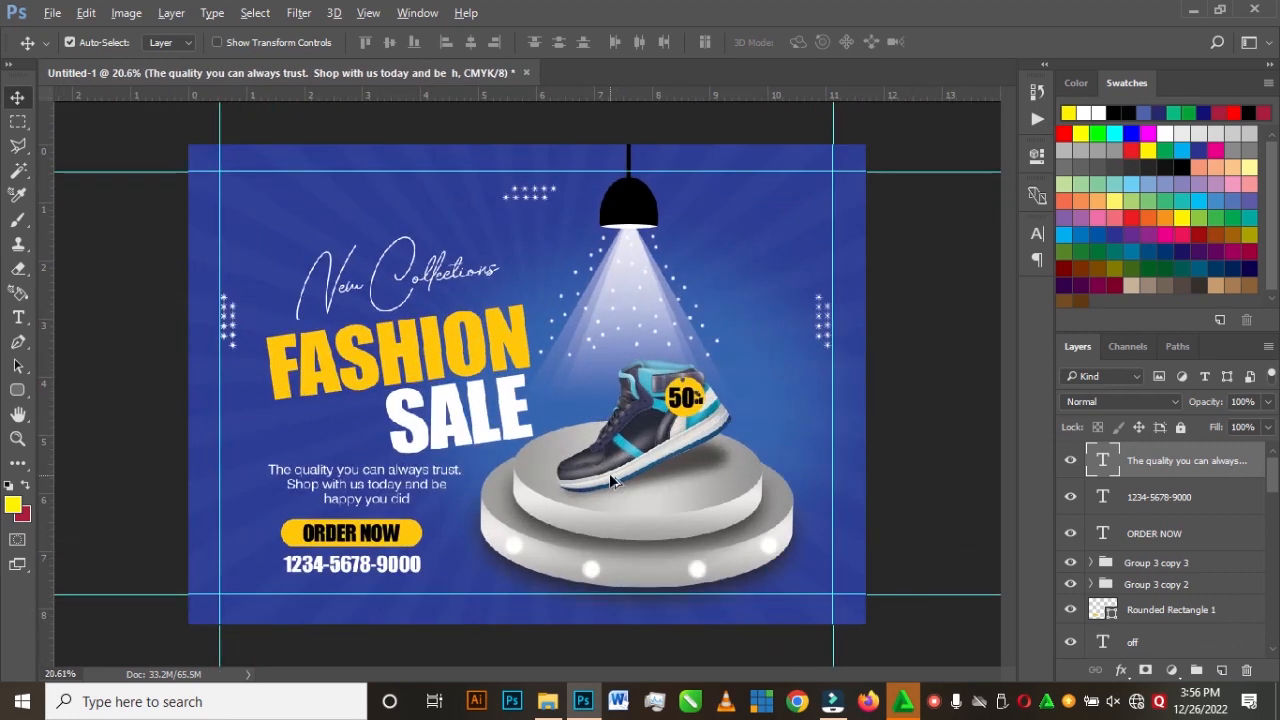
scroll(612, 481, "up", 1)
scroll(610, 475, "down", 3)
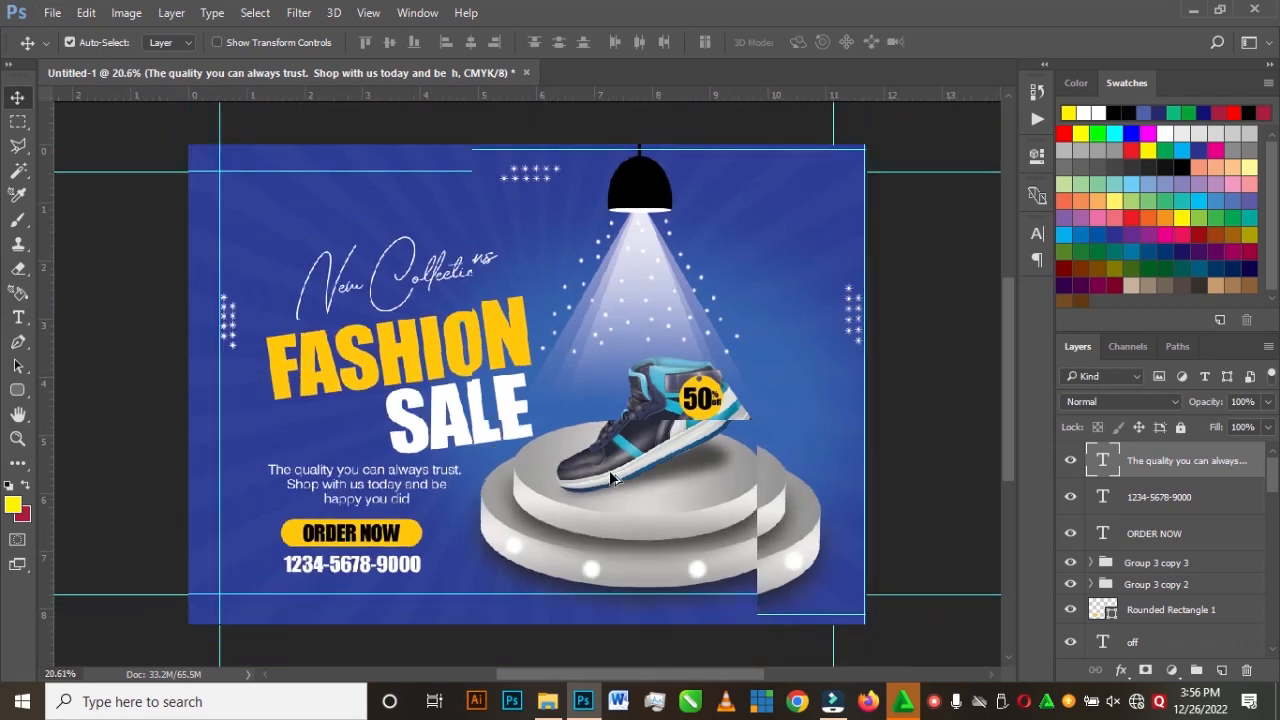
scroll(612, 477, "up", 2)
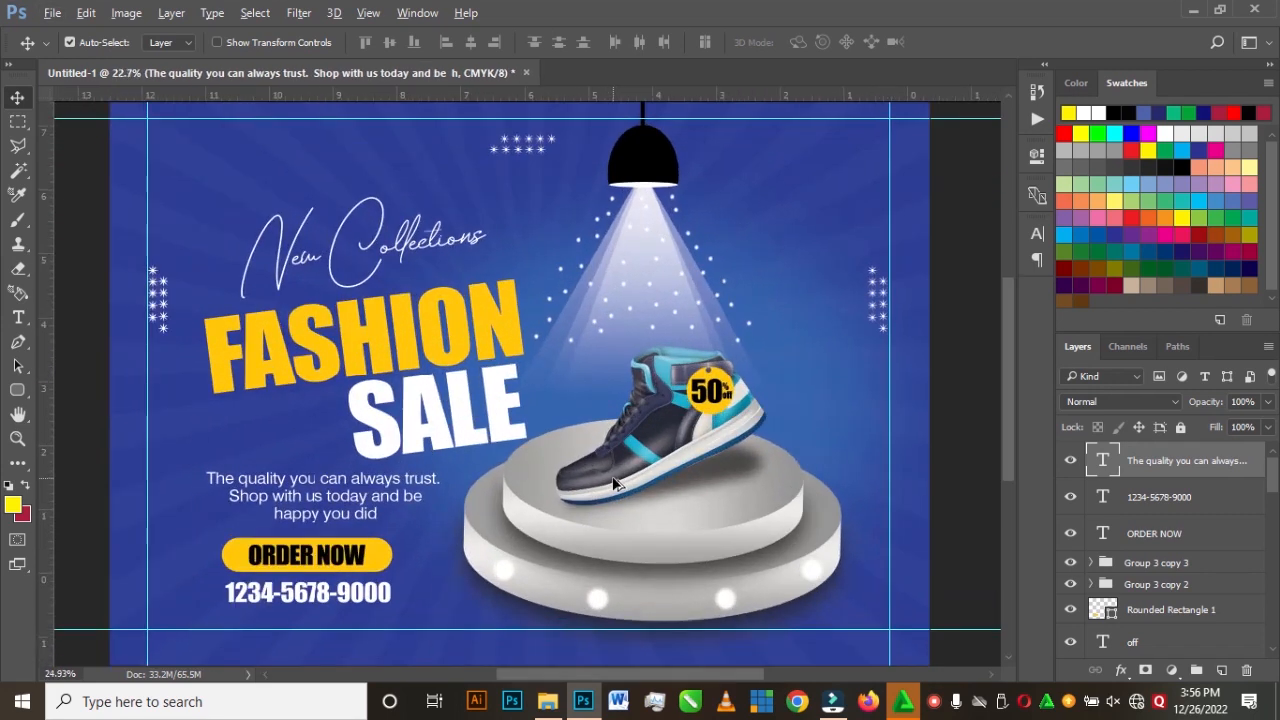
scroll(613, 483, "down", 3)
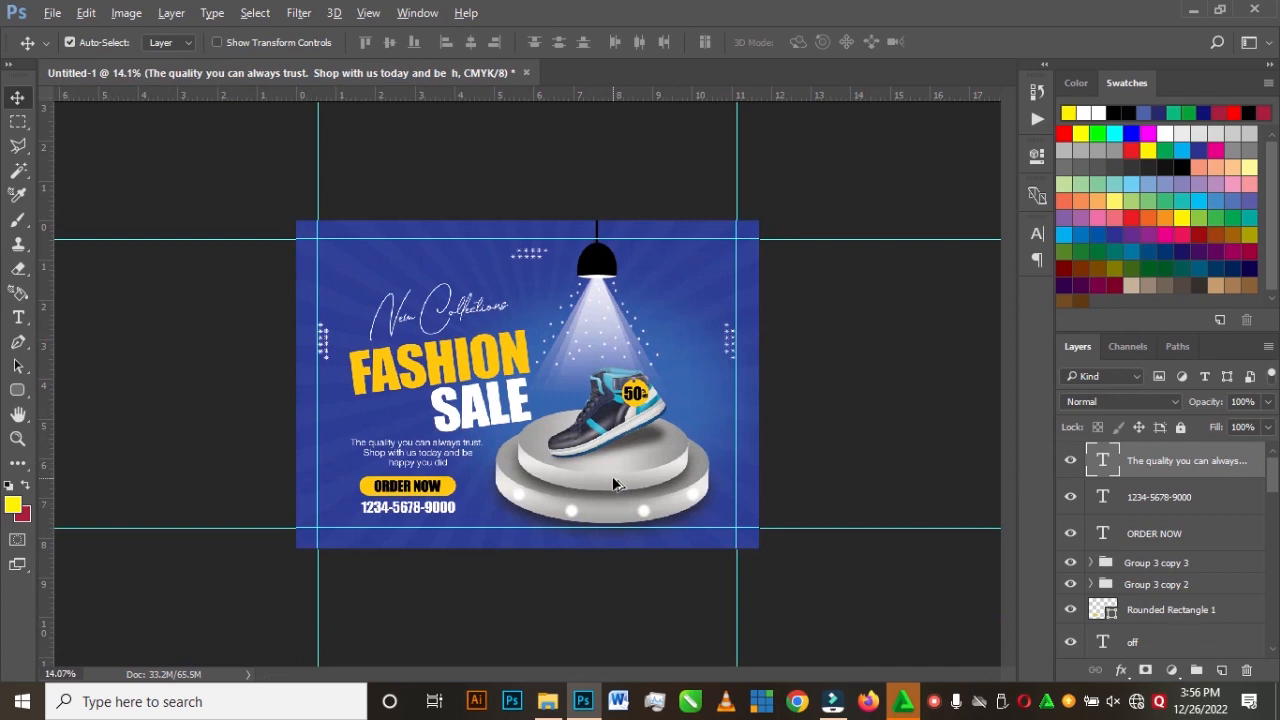
scroll(613, 483, "up", 2)
scroll(614, 483, "down", 3)
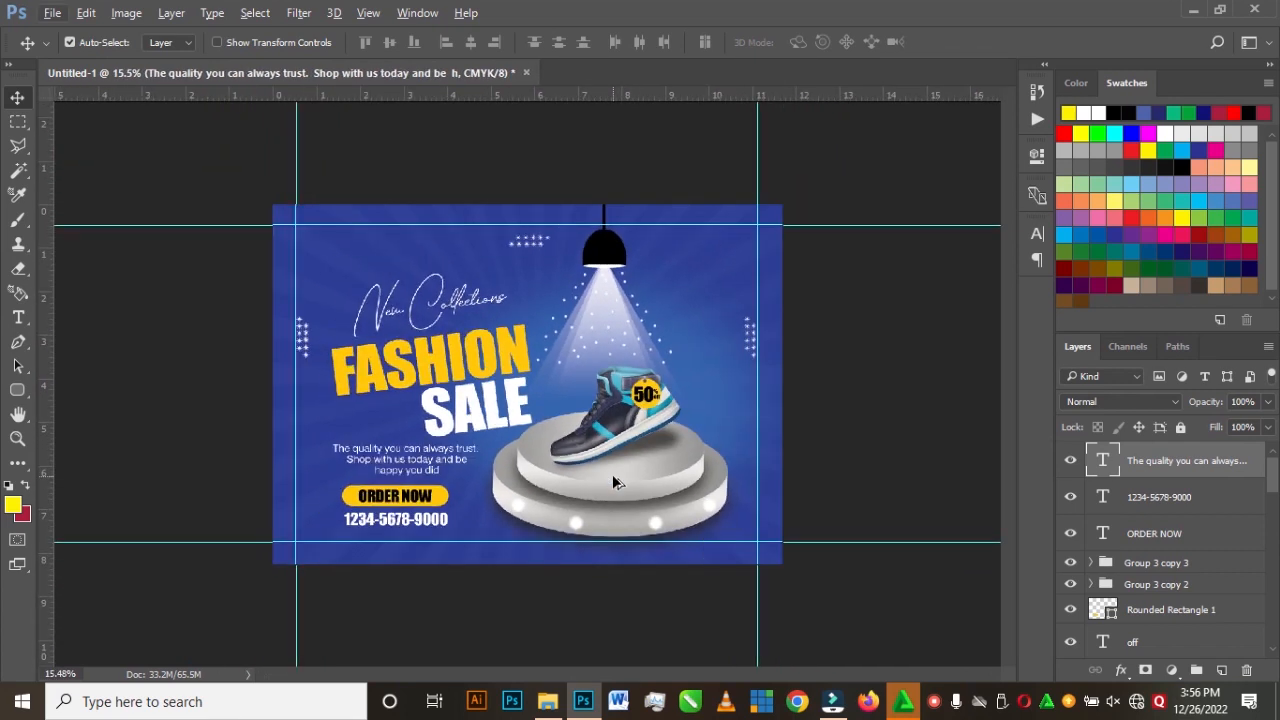
scroll(612, 480, "up", 2)
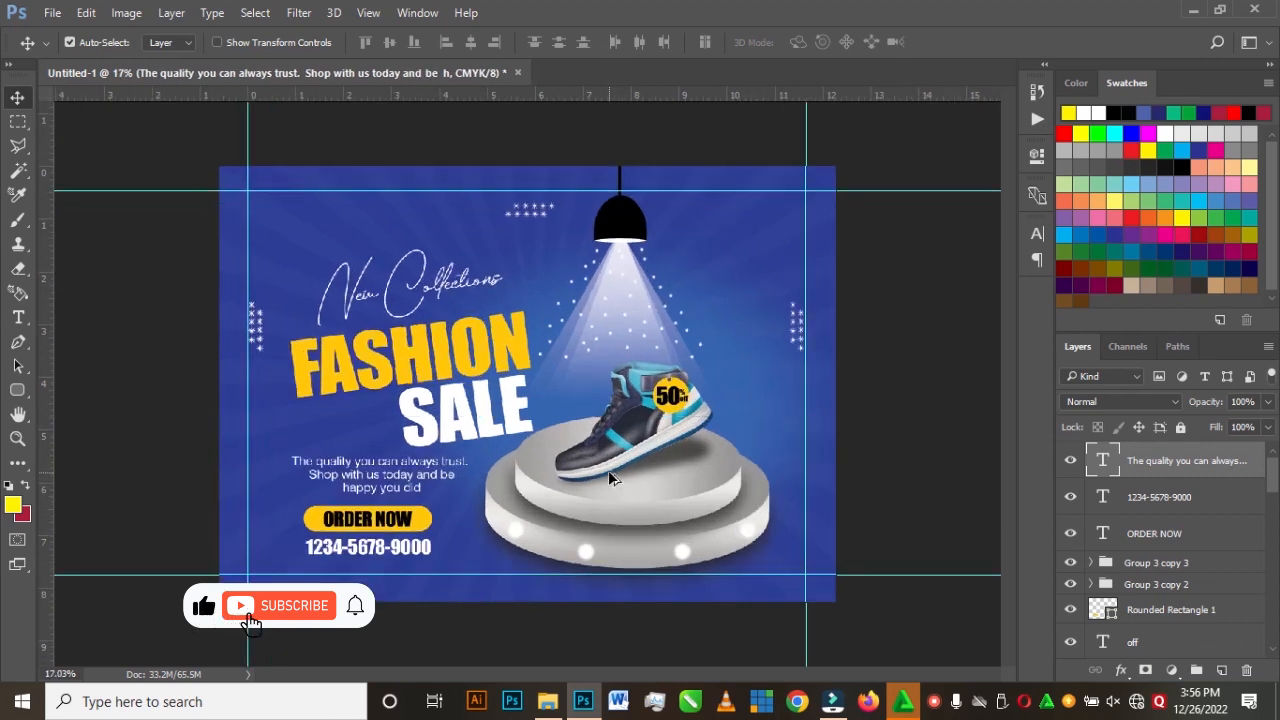
scroll(608, 470, "down", 2)
scroll(600, 458, "up", 2)
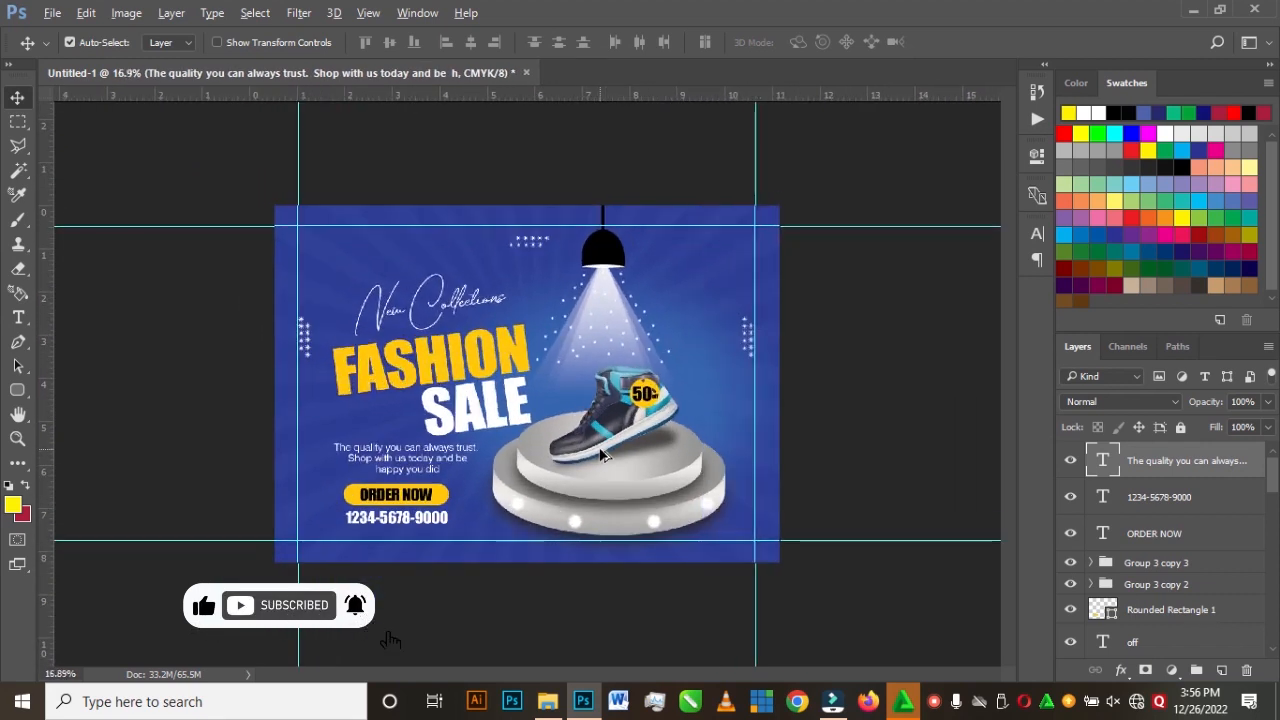
scroll(600, 455, "up", 2)
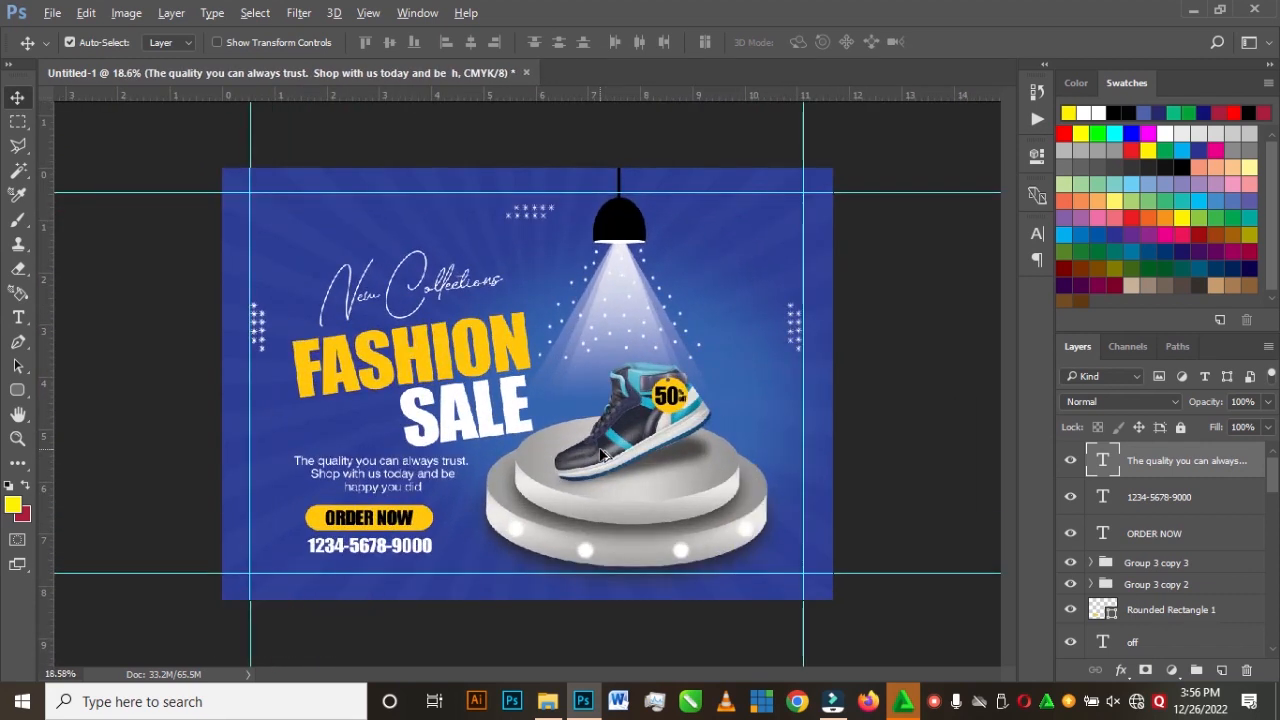
scroll(600, 455, "up", 1)
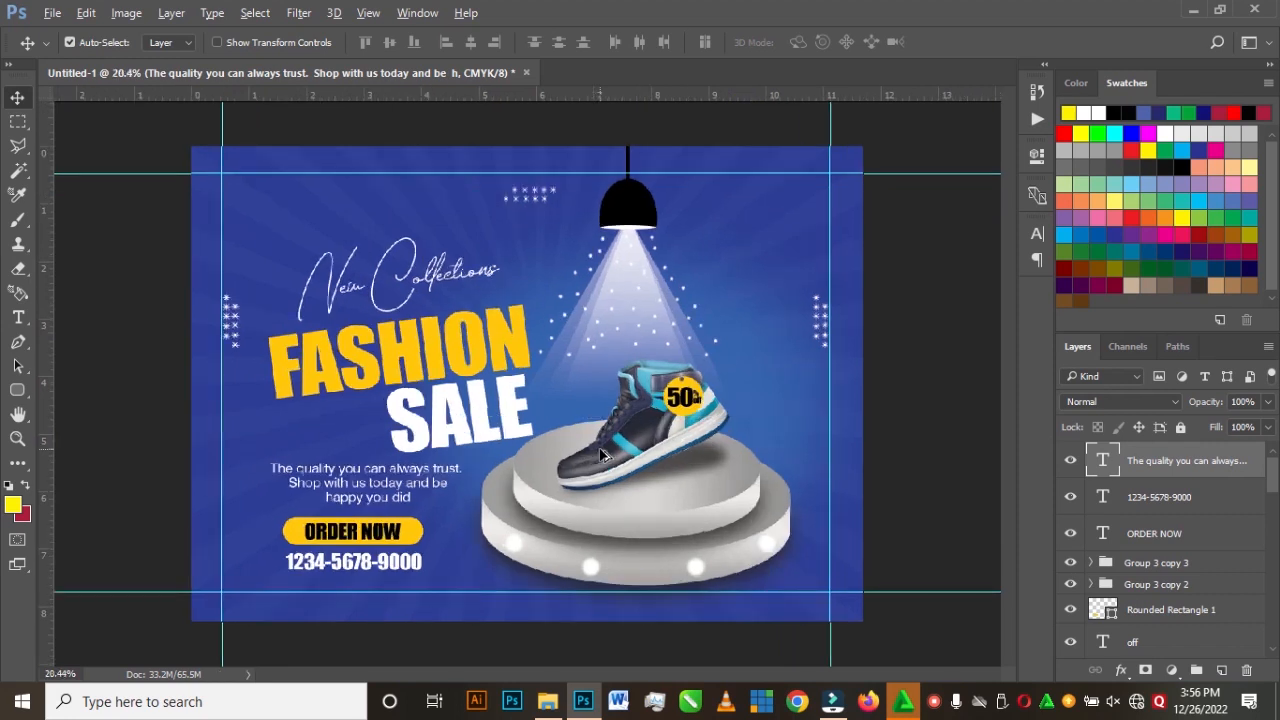
scroll(600, 455, "down", 2)
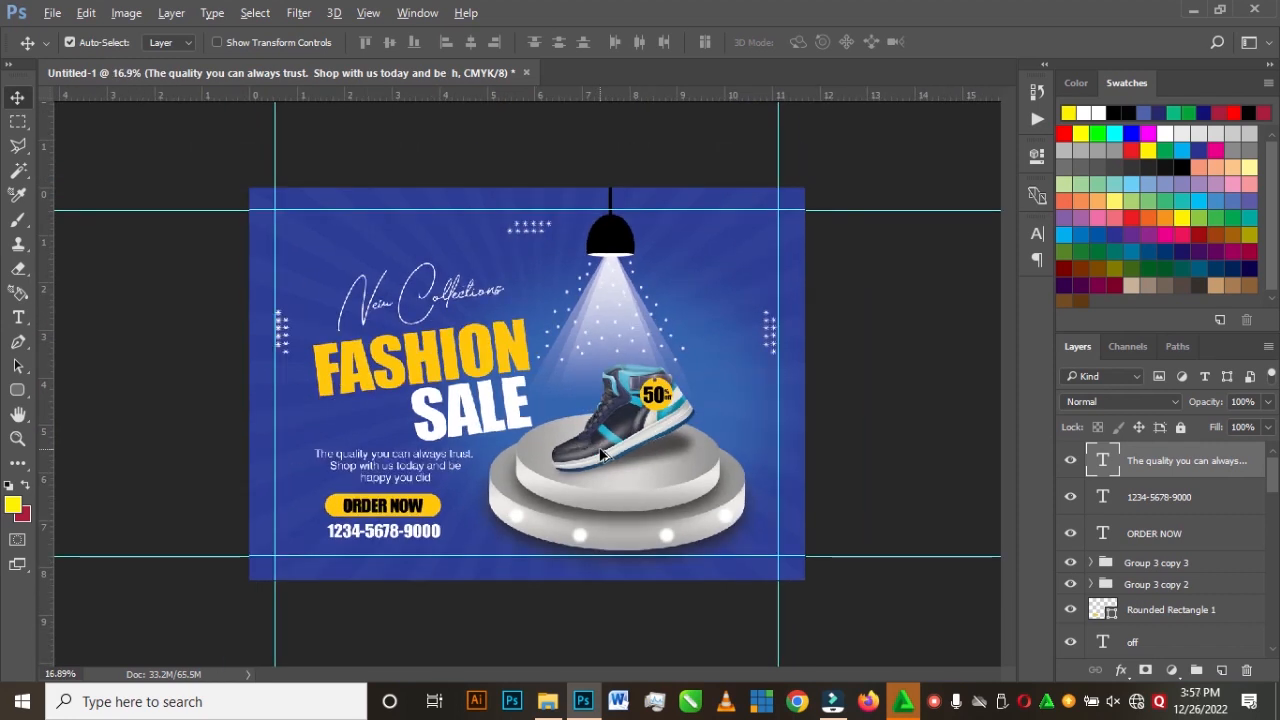